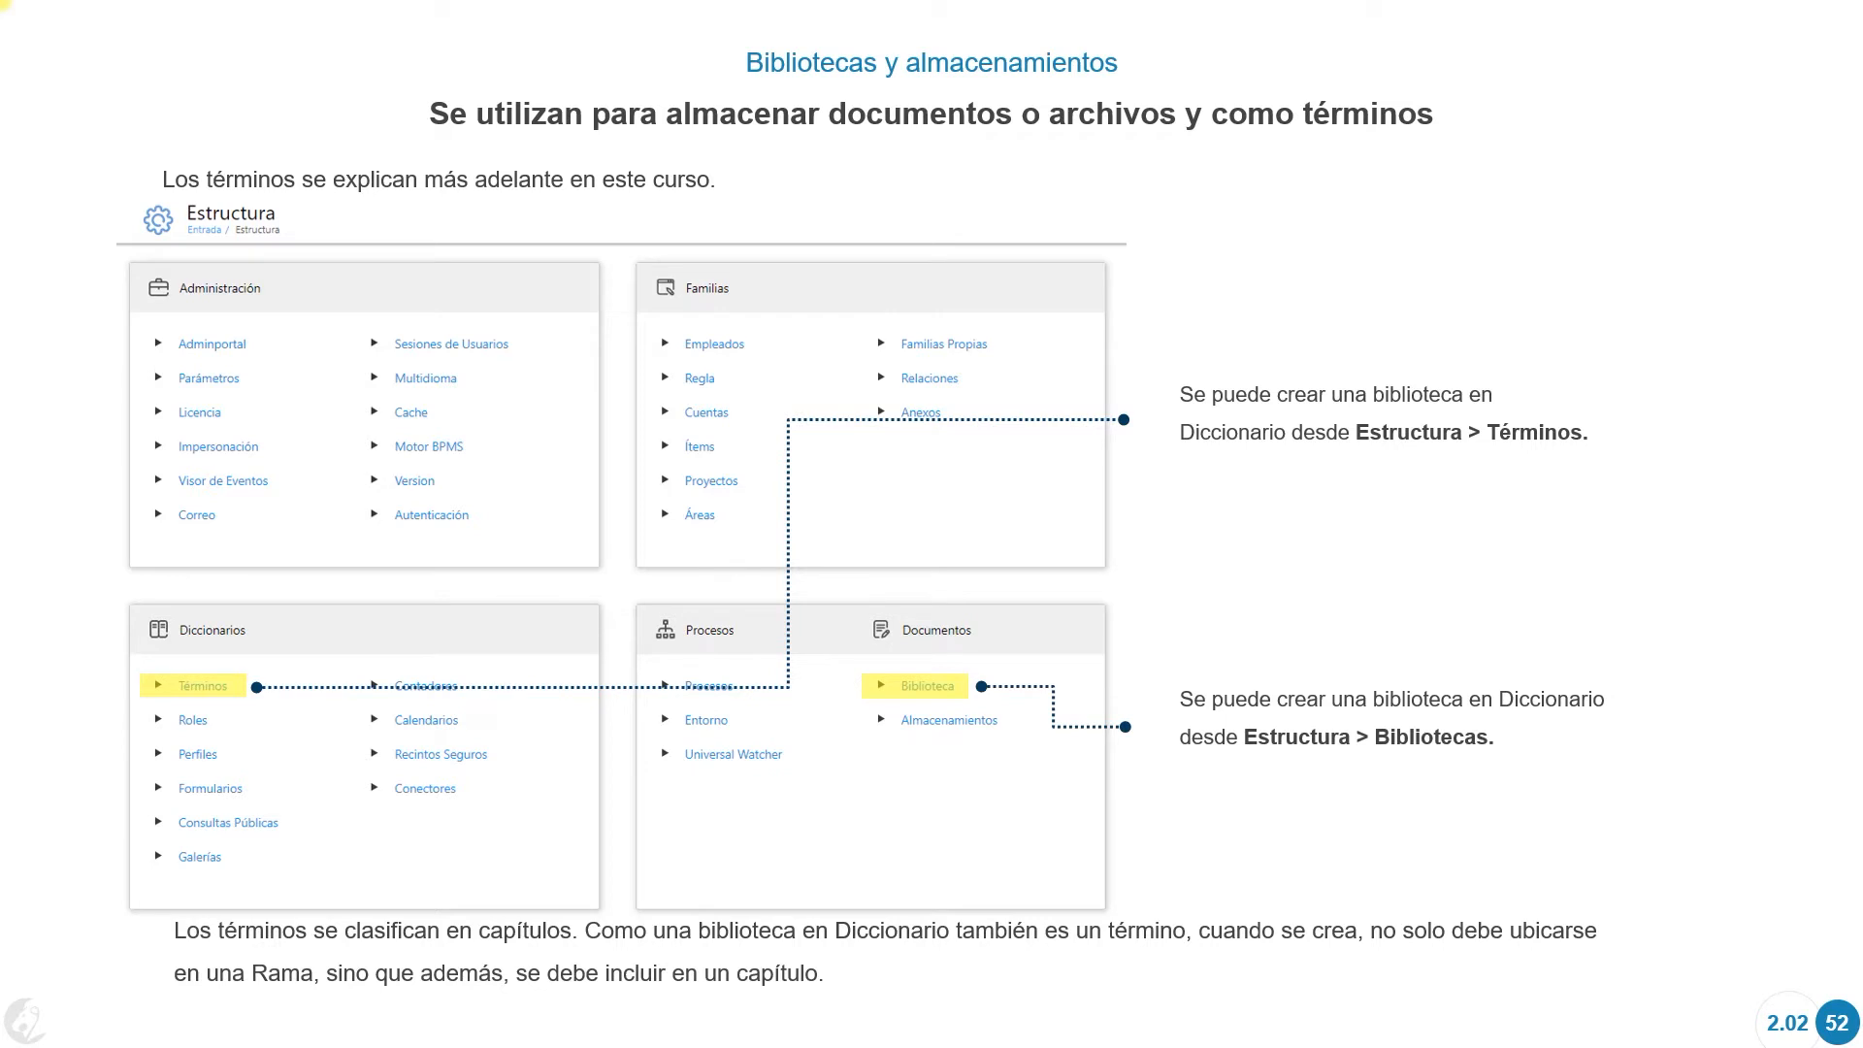
{"action": "left_click", "coordinate": [1253, 548]}
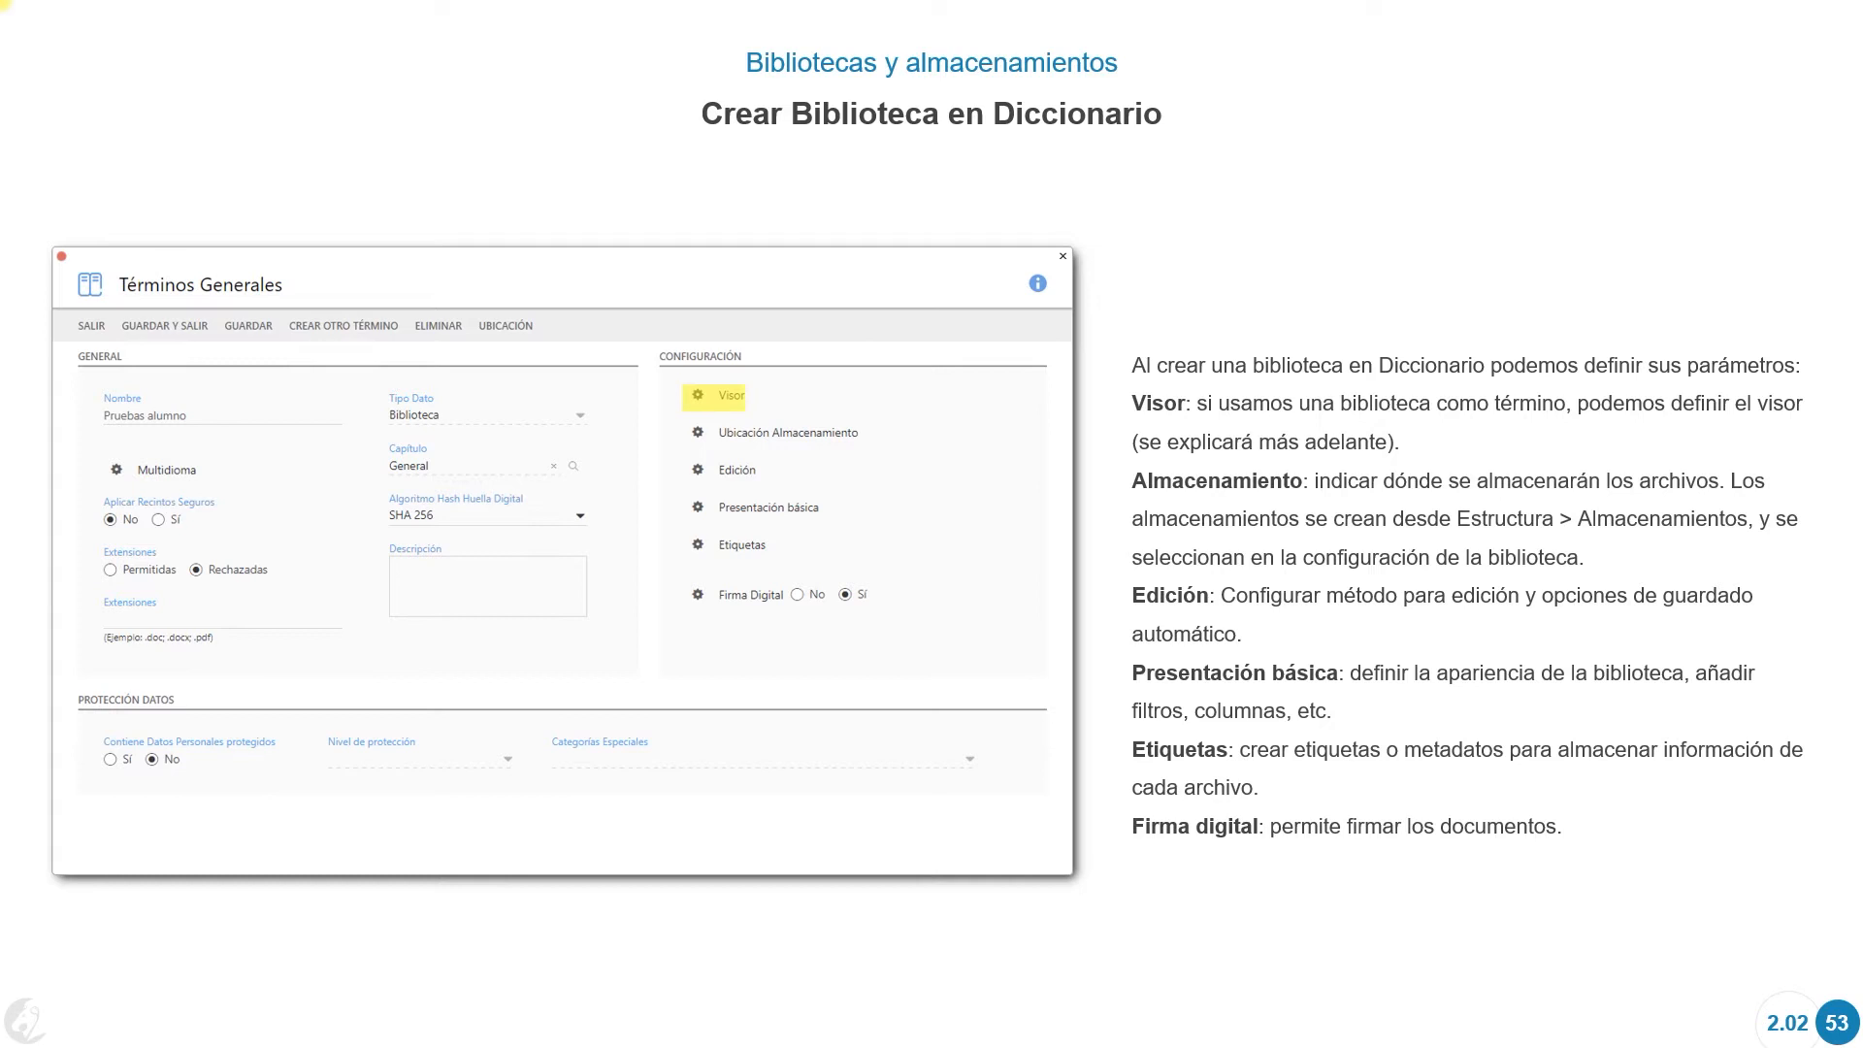
{"action": "left_click", "coordinate": [1329, 476]}
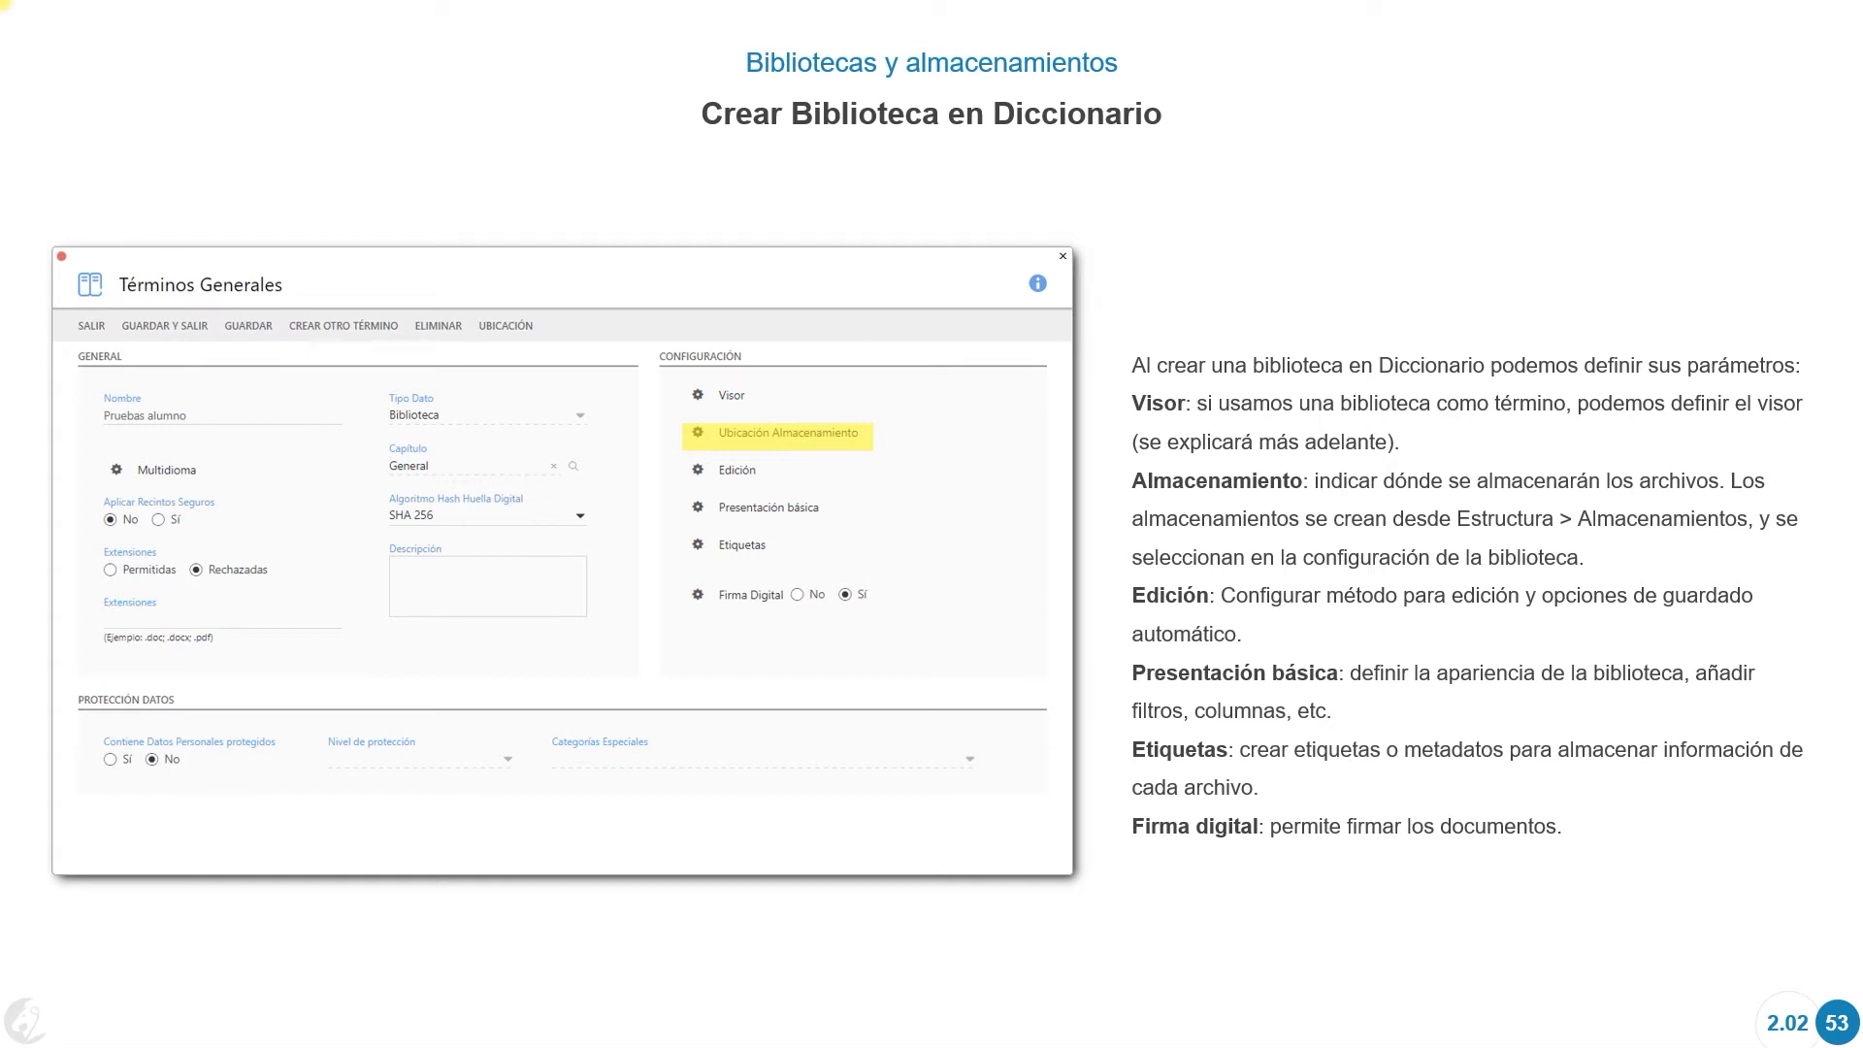
{"action": "left_click", "coordinate": [900, 617]}
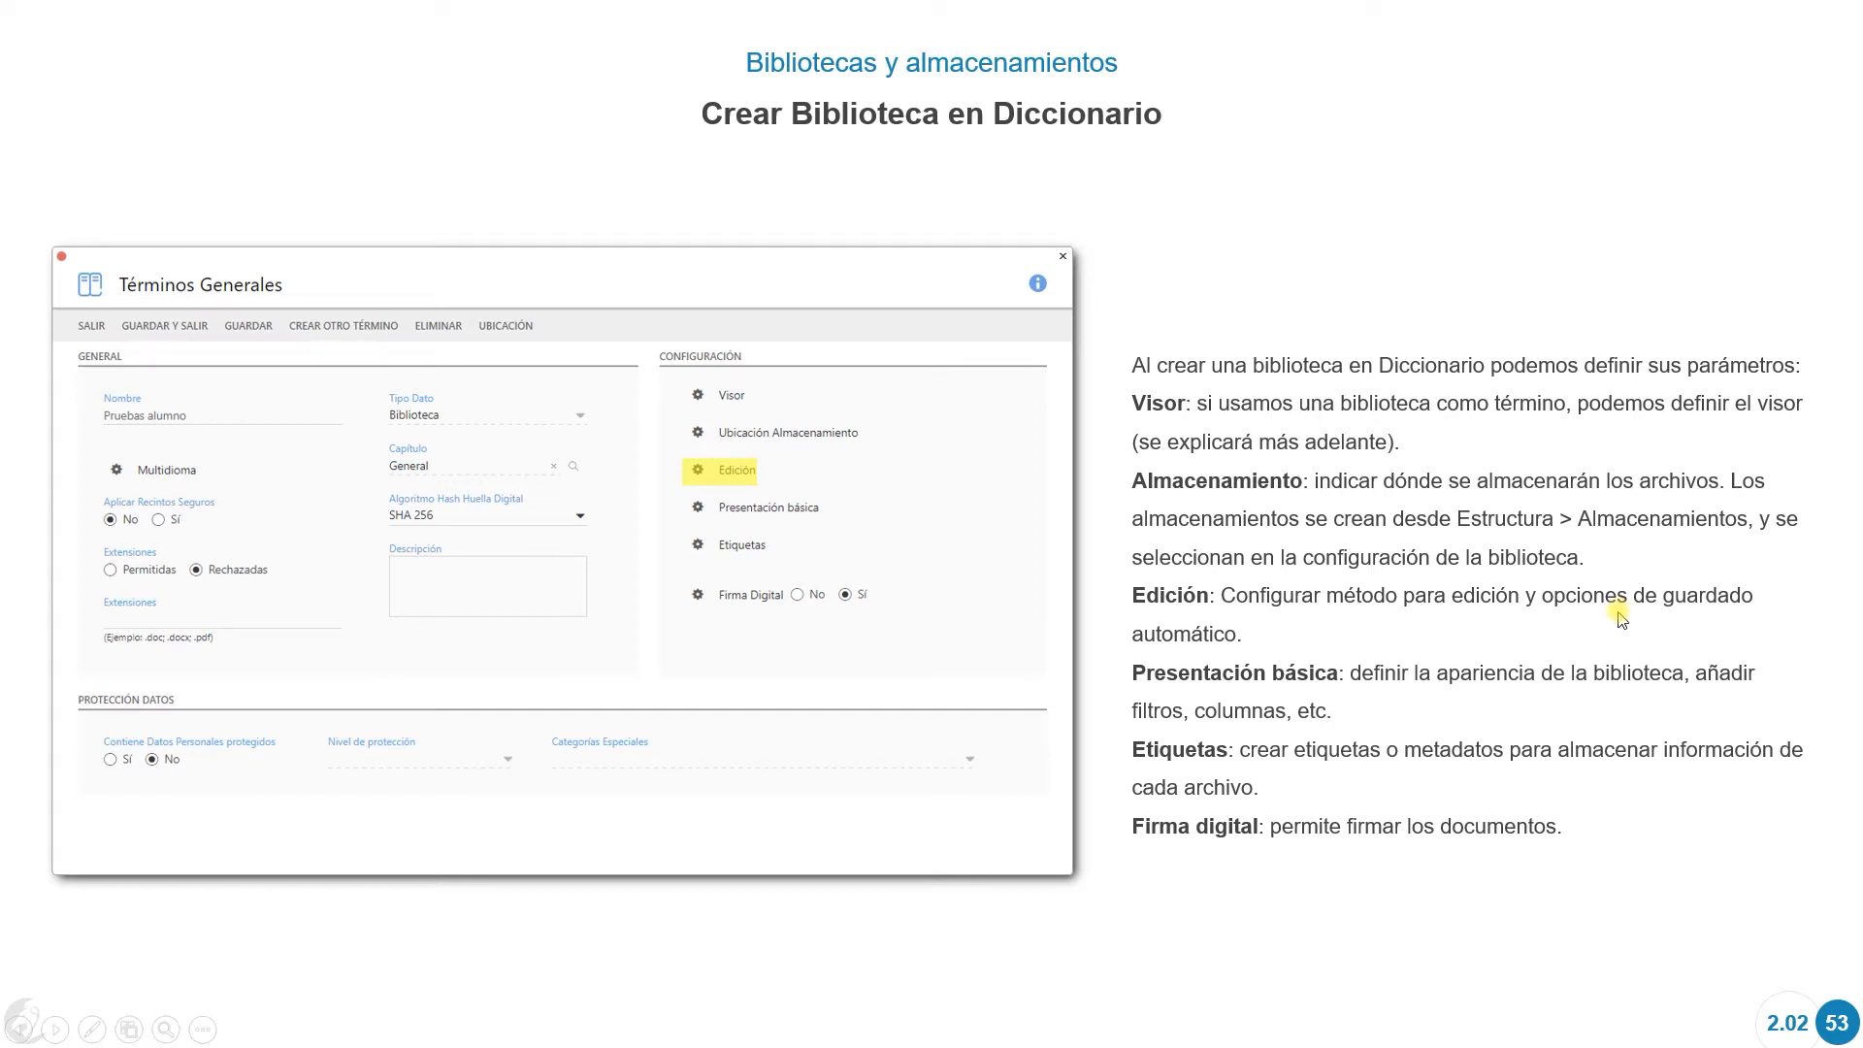
{"action": "left_click", "coordinate": [1018, 665]}
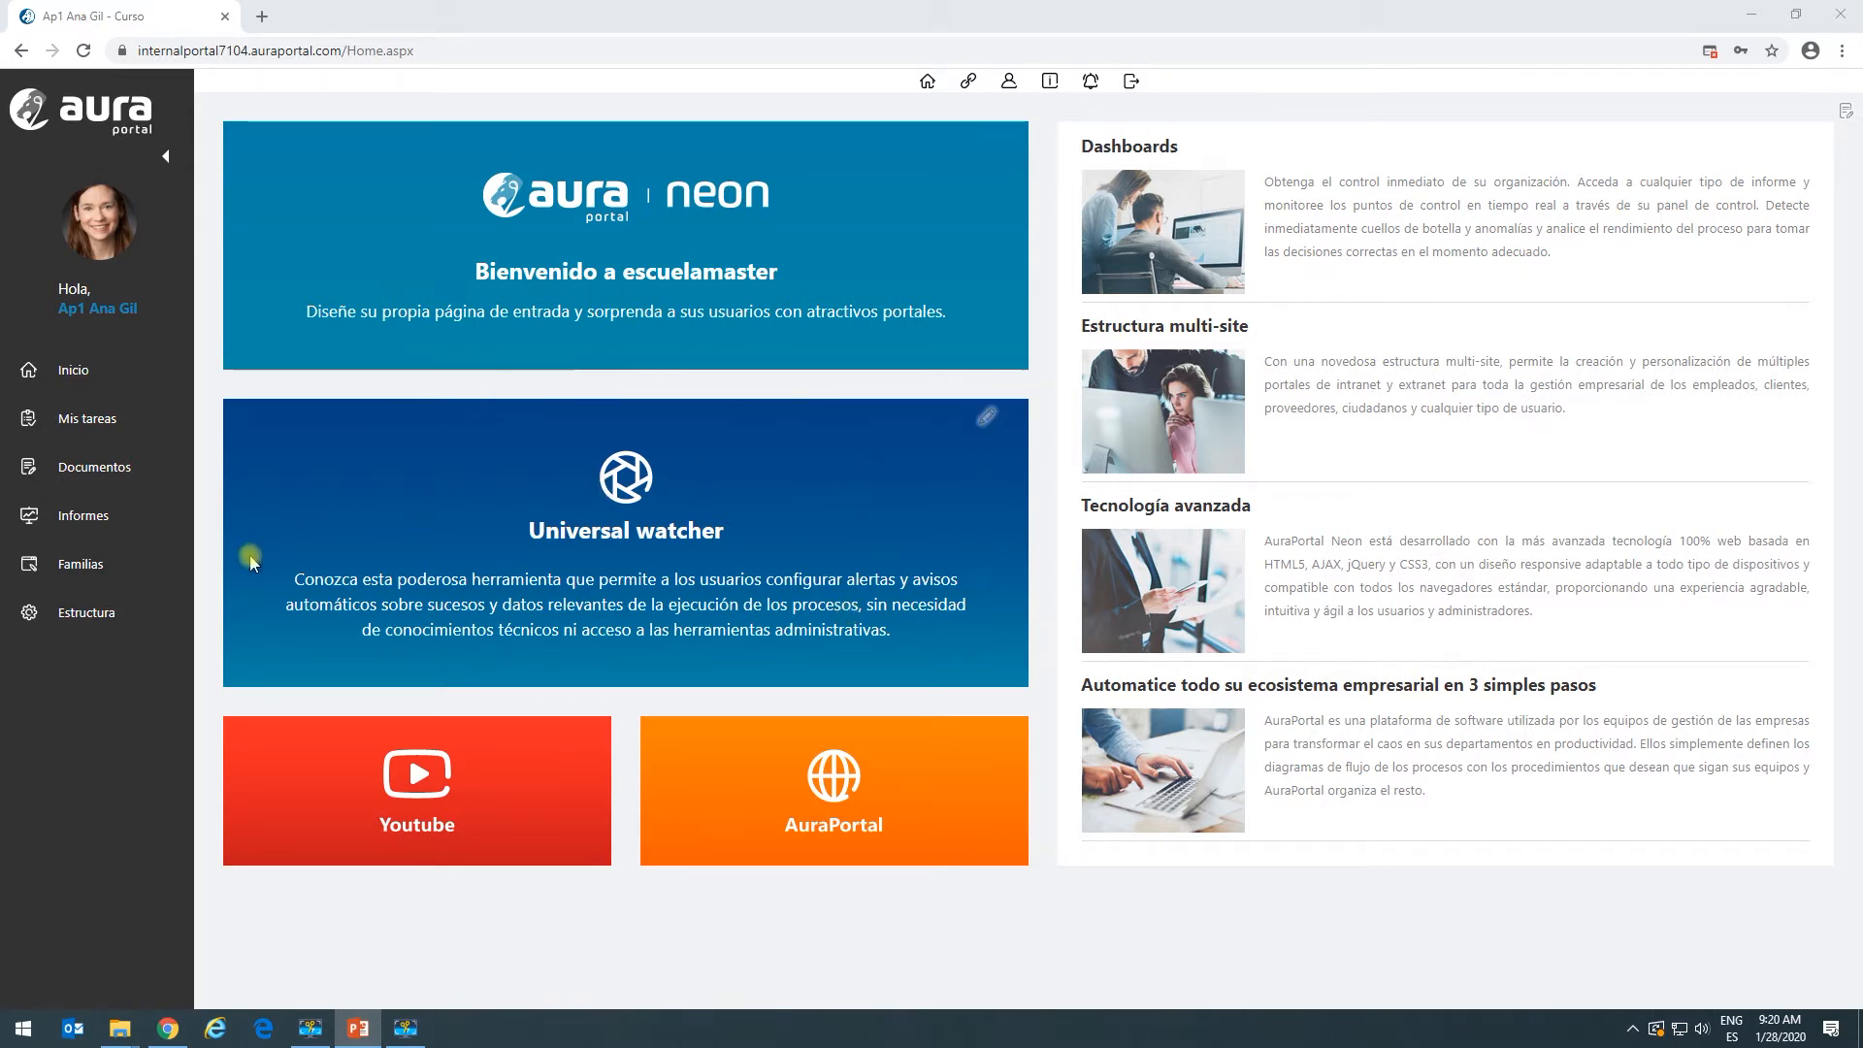
Open the document libraries in Estructura and look through the existing libraries and the branch editing form.
{"action": "left_click", "coordinate": [109, 616]}
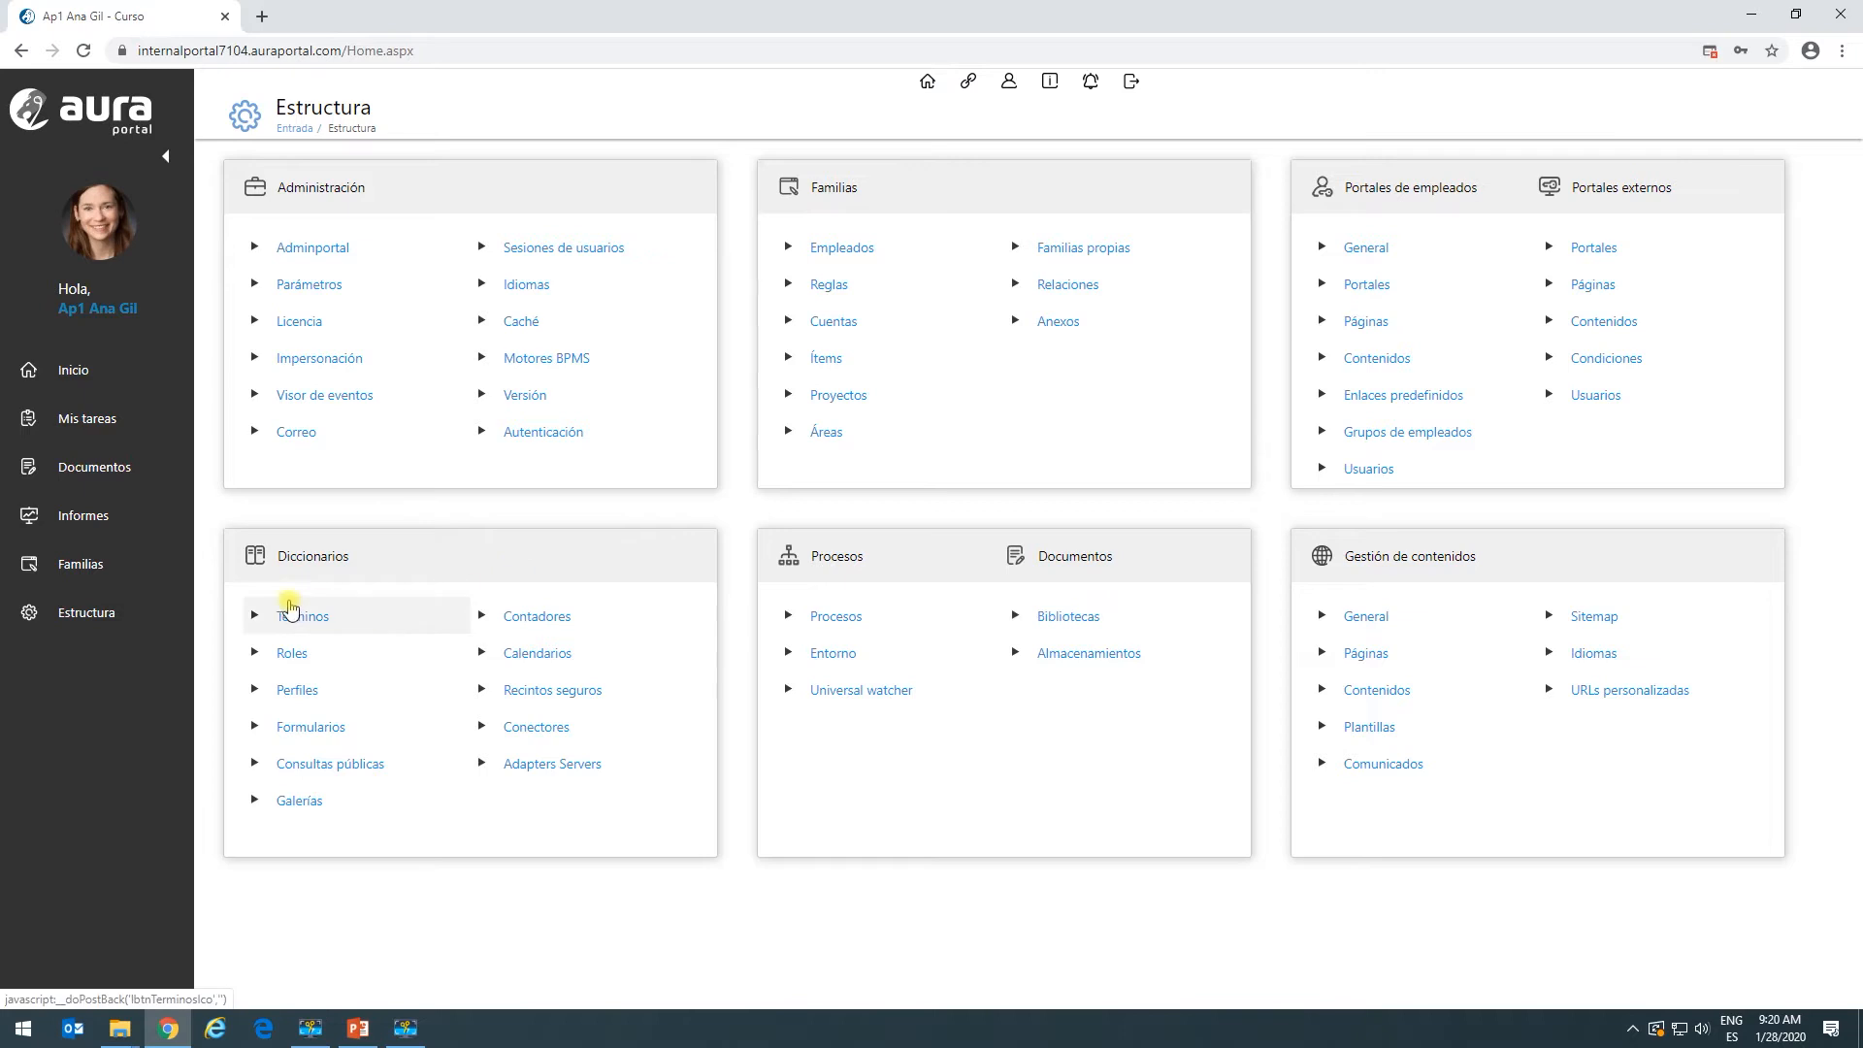
{"action": "left_click", "coordinate": [1066, 617]}
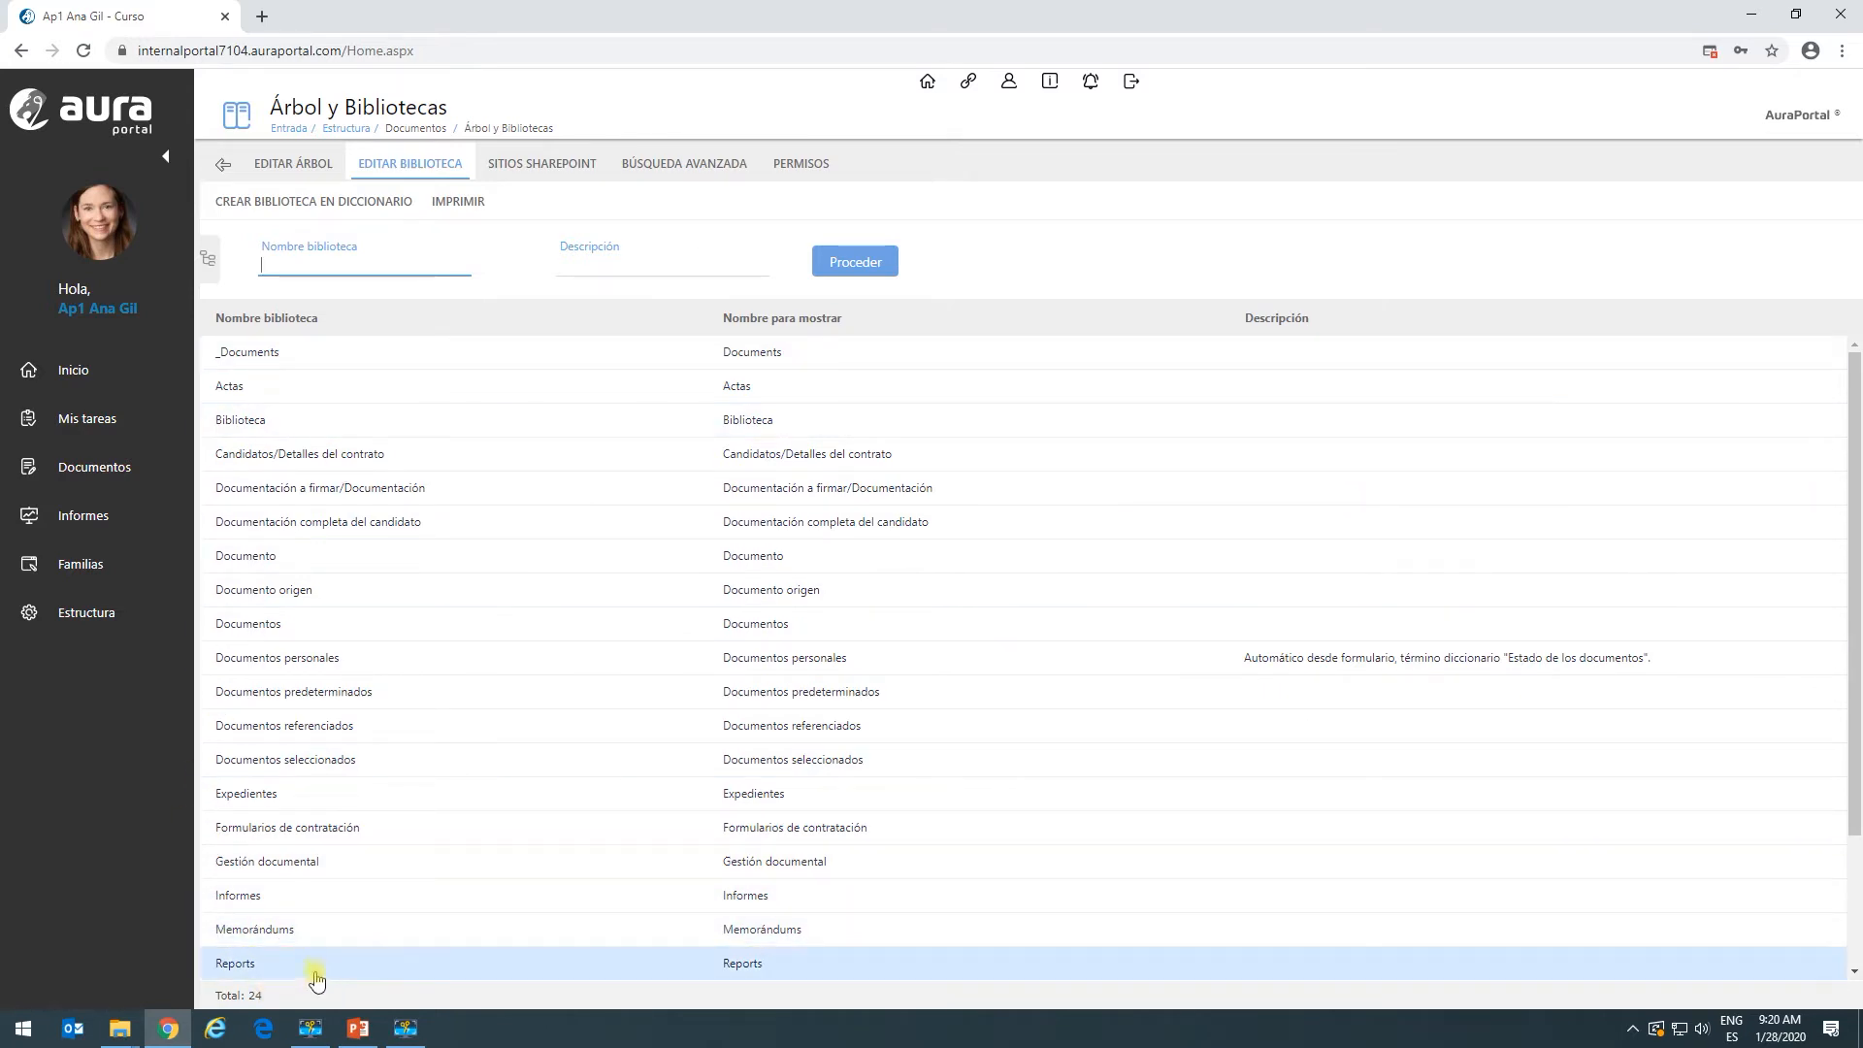
{"action": "scroll", "coordinate": [322, 960], "scroll_direction": "down", "scroll_amount": 2}
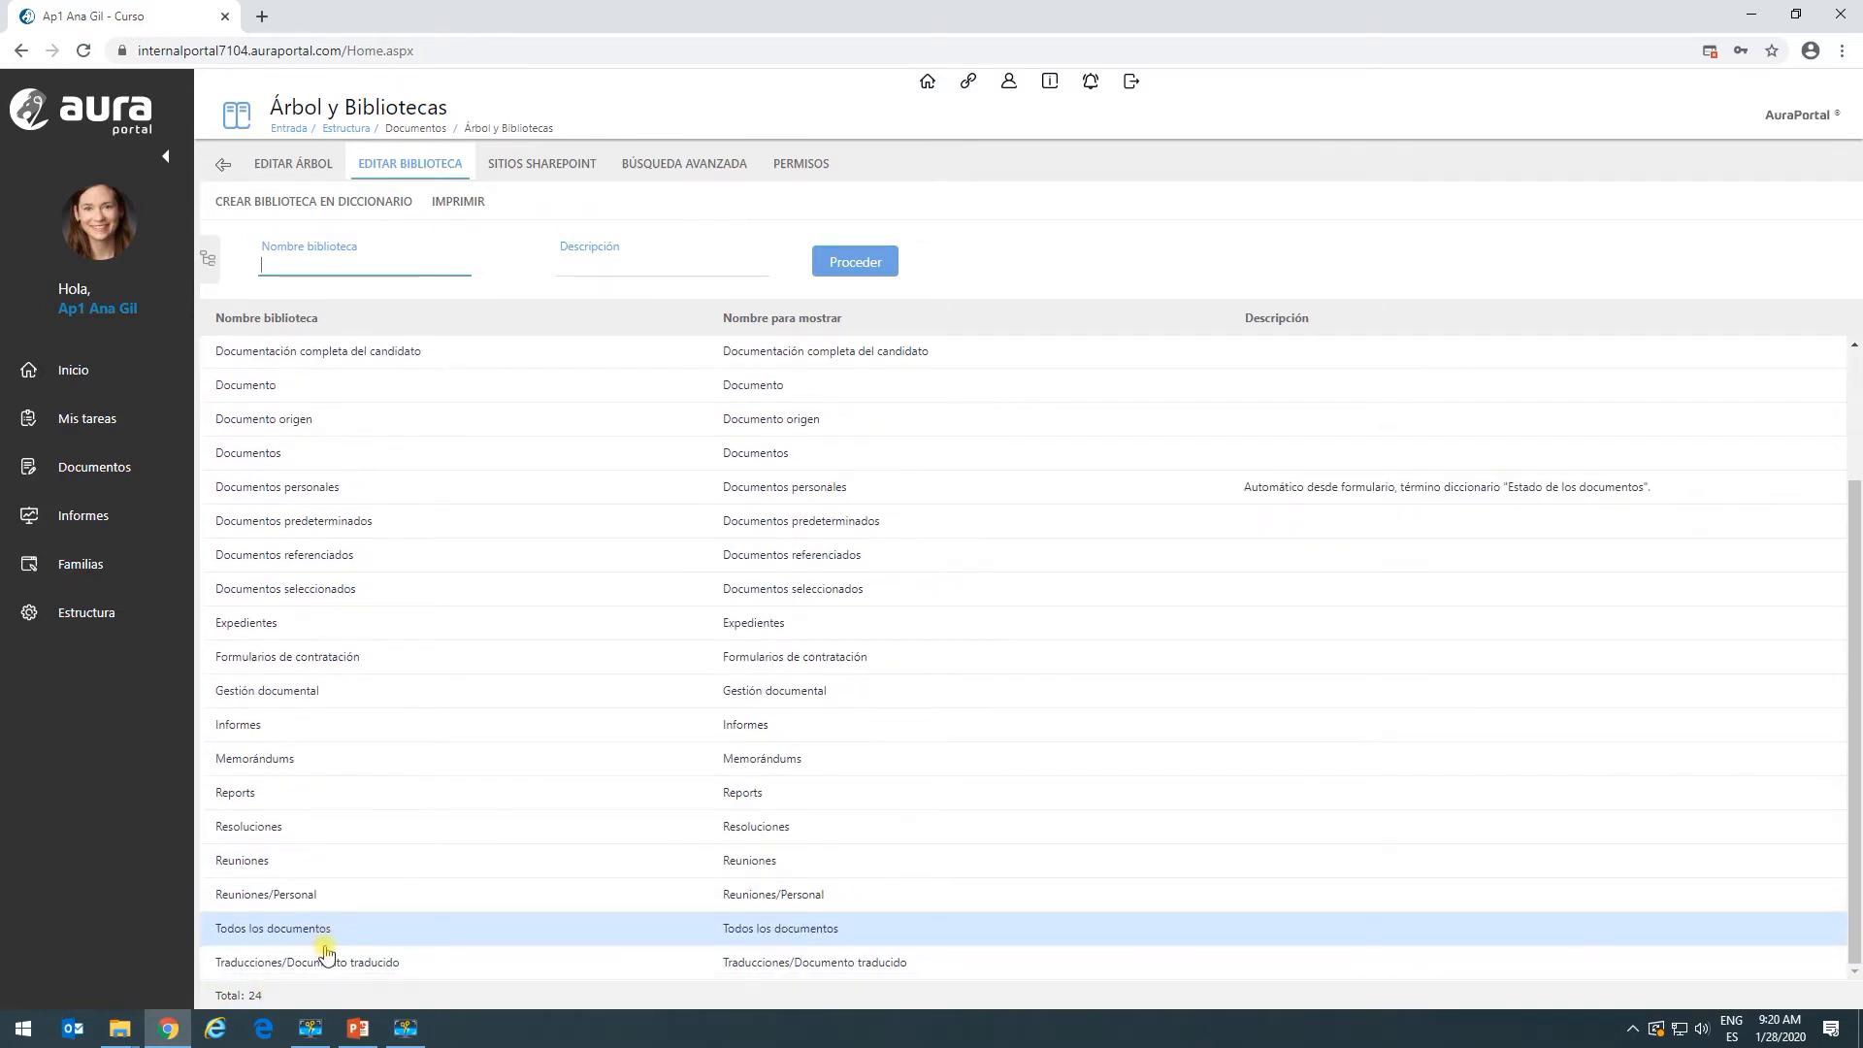
{"action": "scroll", "coordinate": [325, 953], "scroll_direction": "up", "scroll_amount": 2}
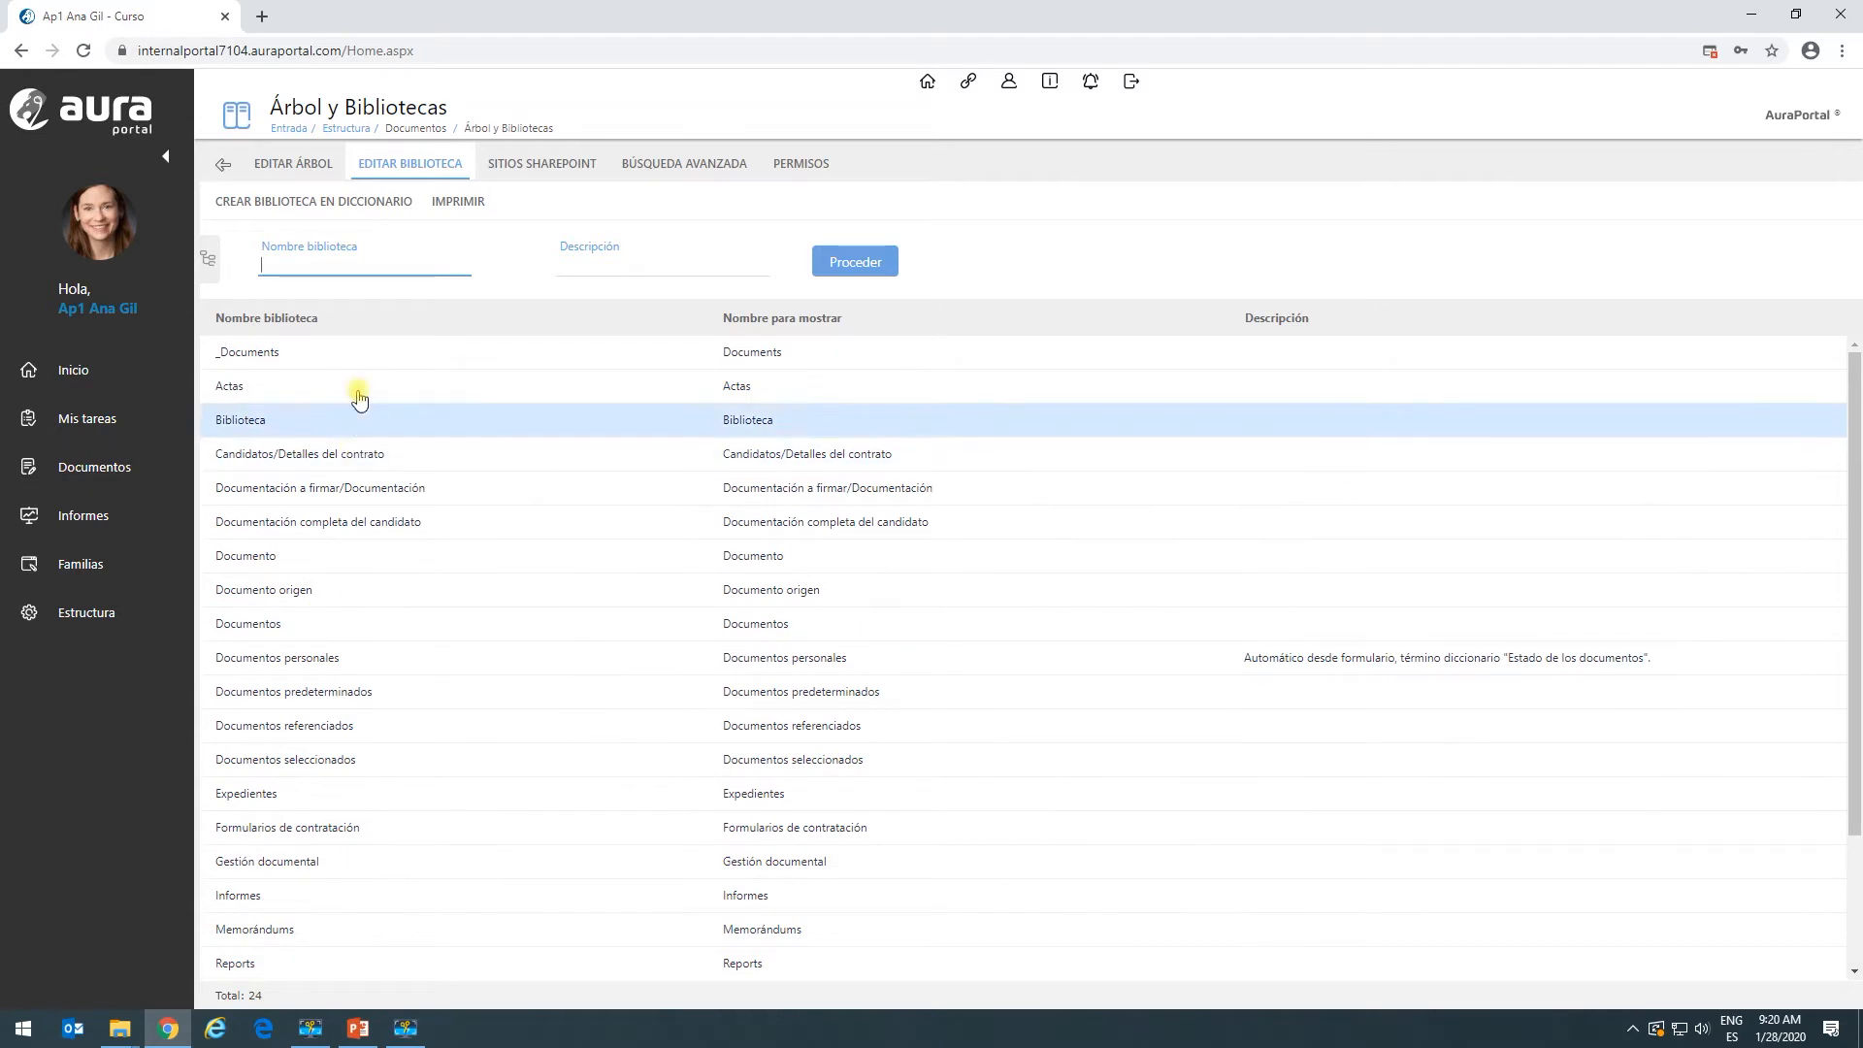
{"action": "left_click", "coordinate": [294, 165]}
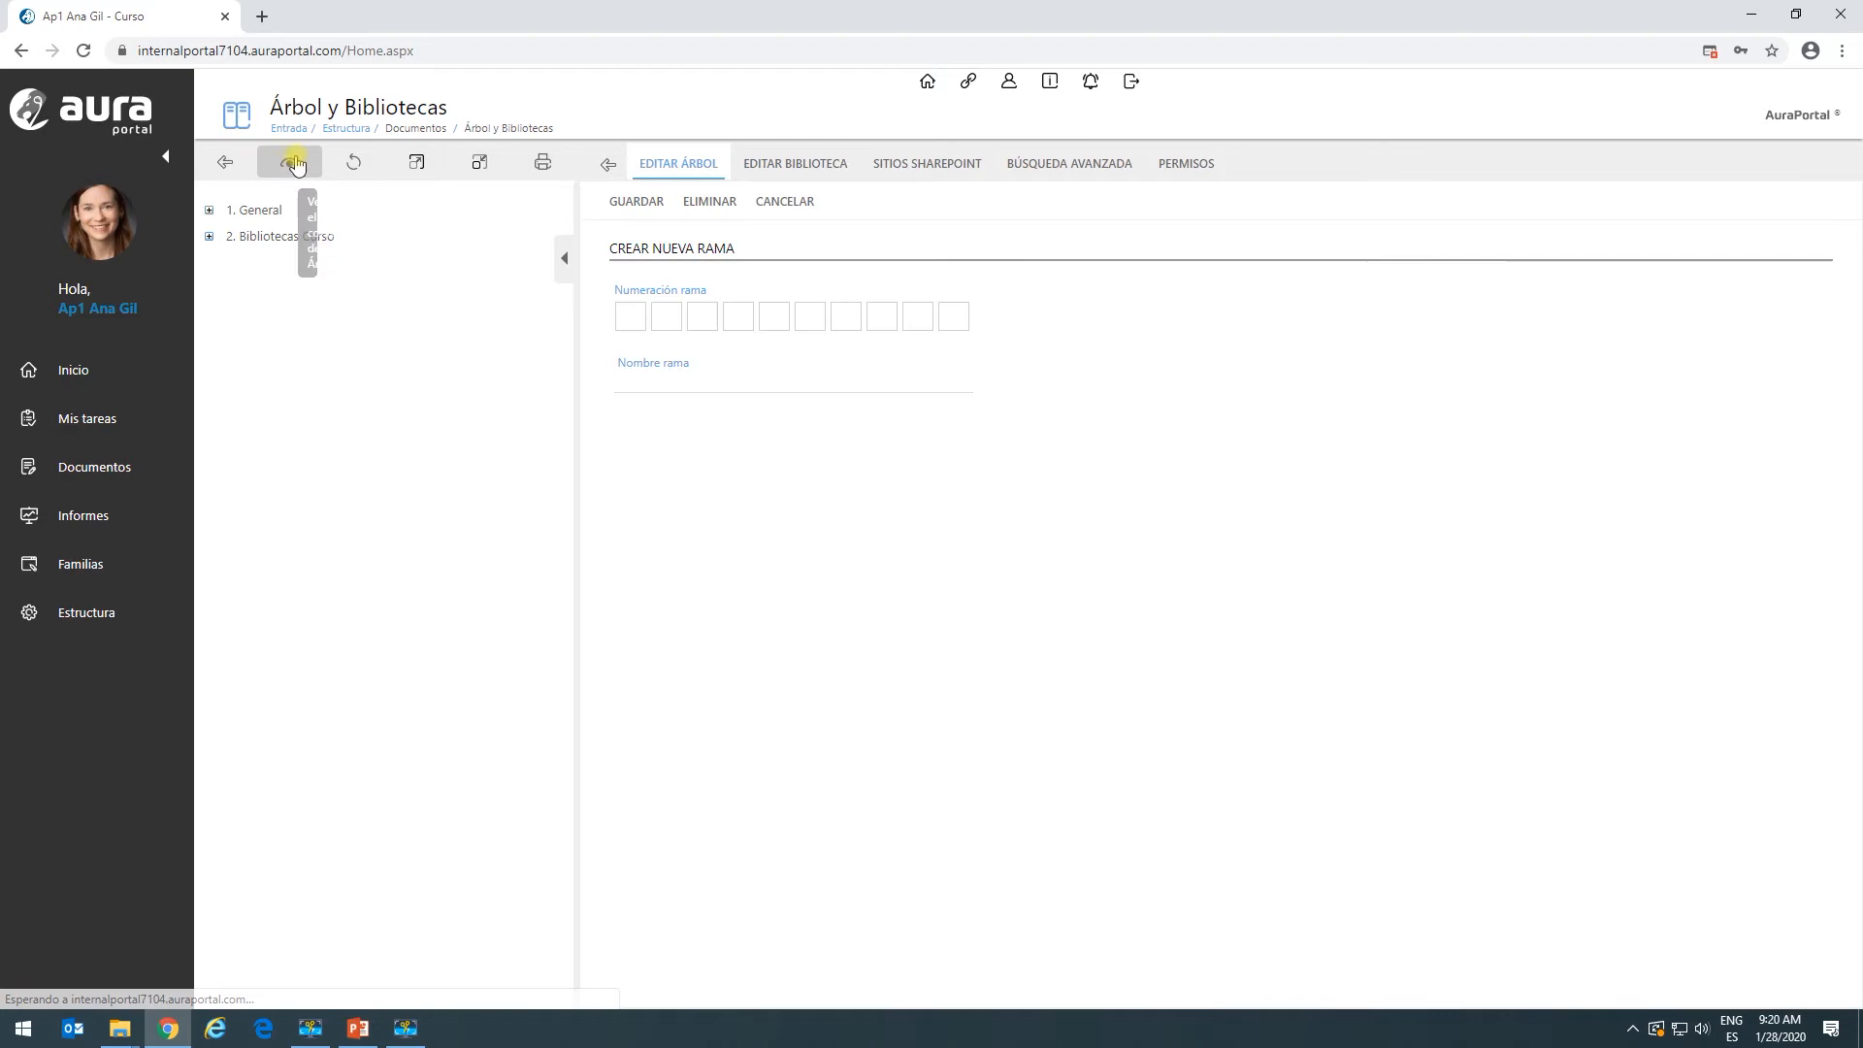
{"action": "left_click", "coordinate": [226, 165]}
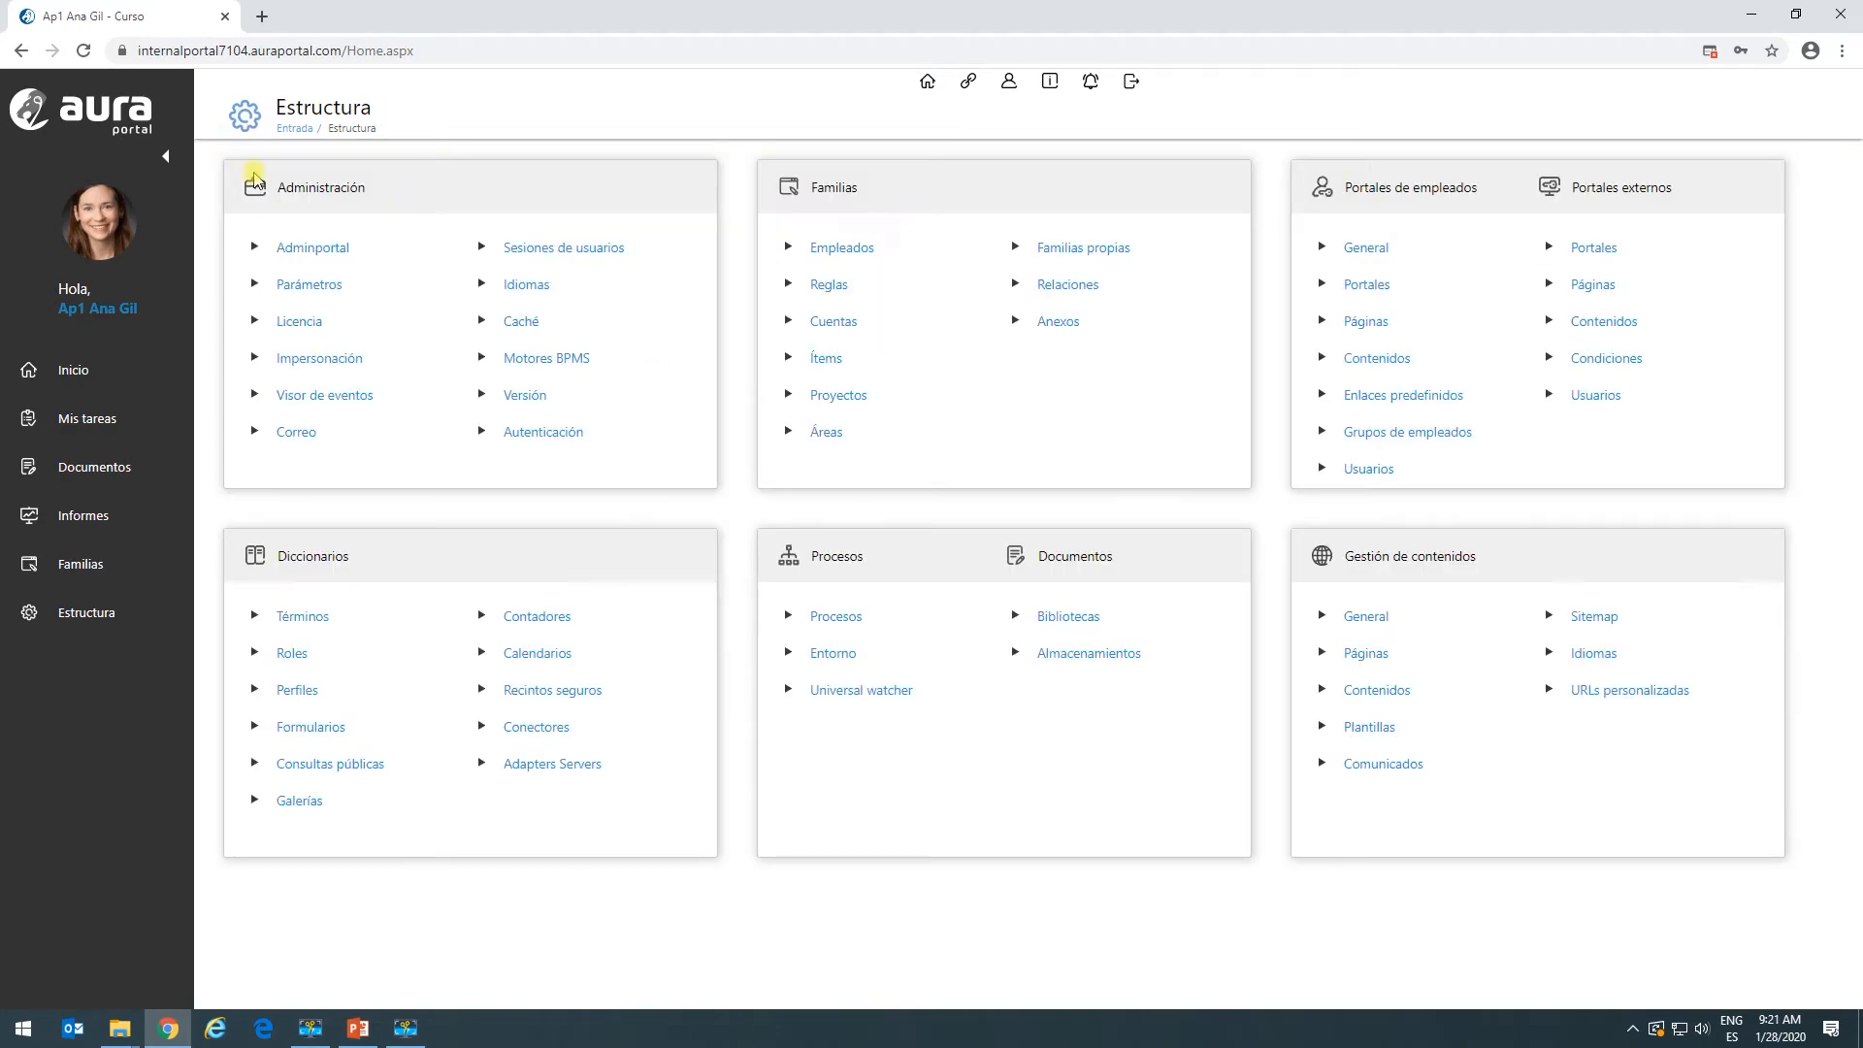
Reopen the document libraries in Estructura and display the library tree with all its branches expanded.
{"action": "left_click", "coordinate": [1068, 619]}
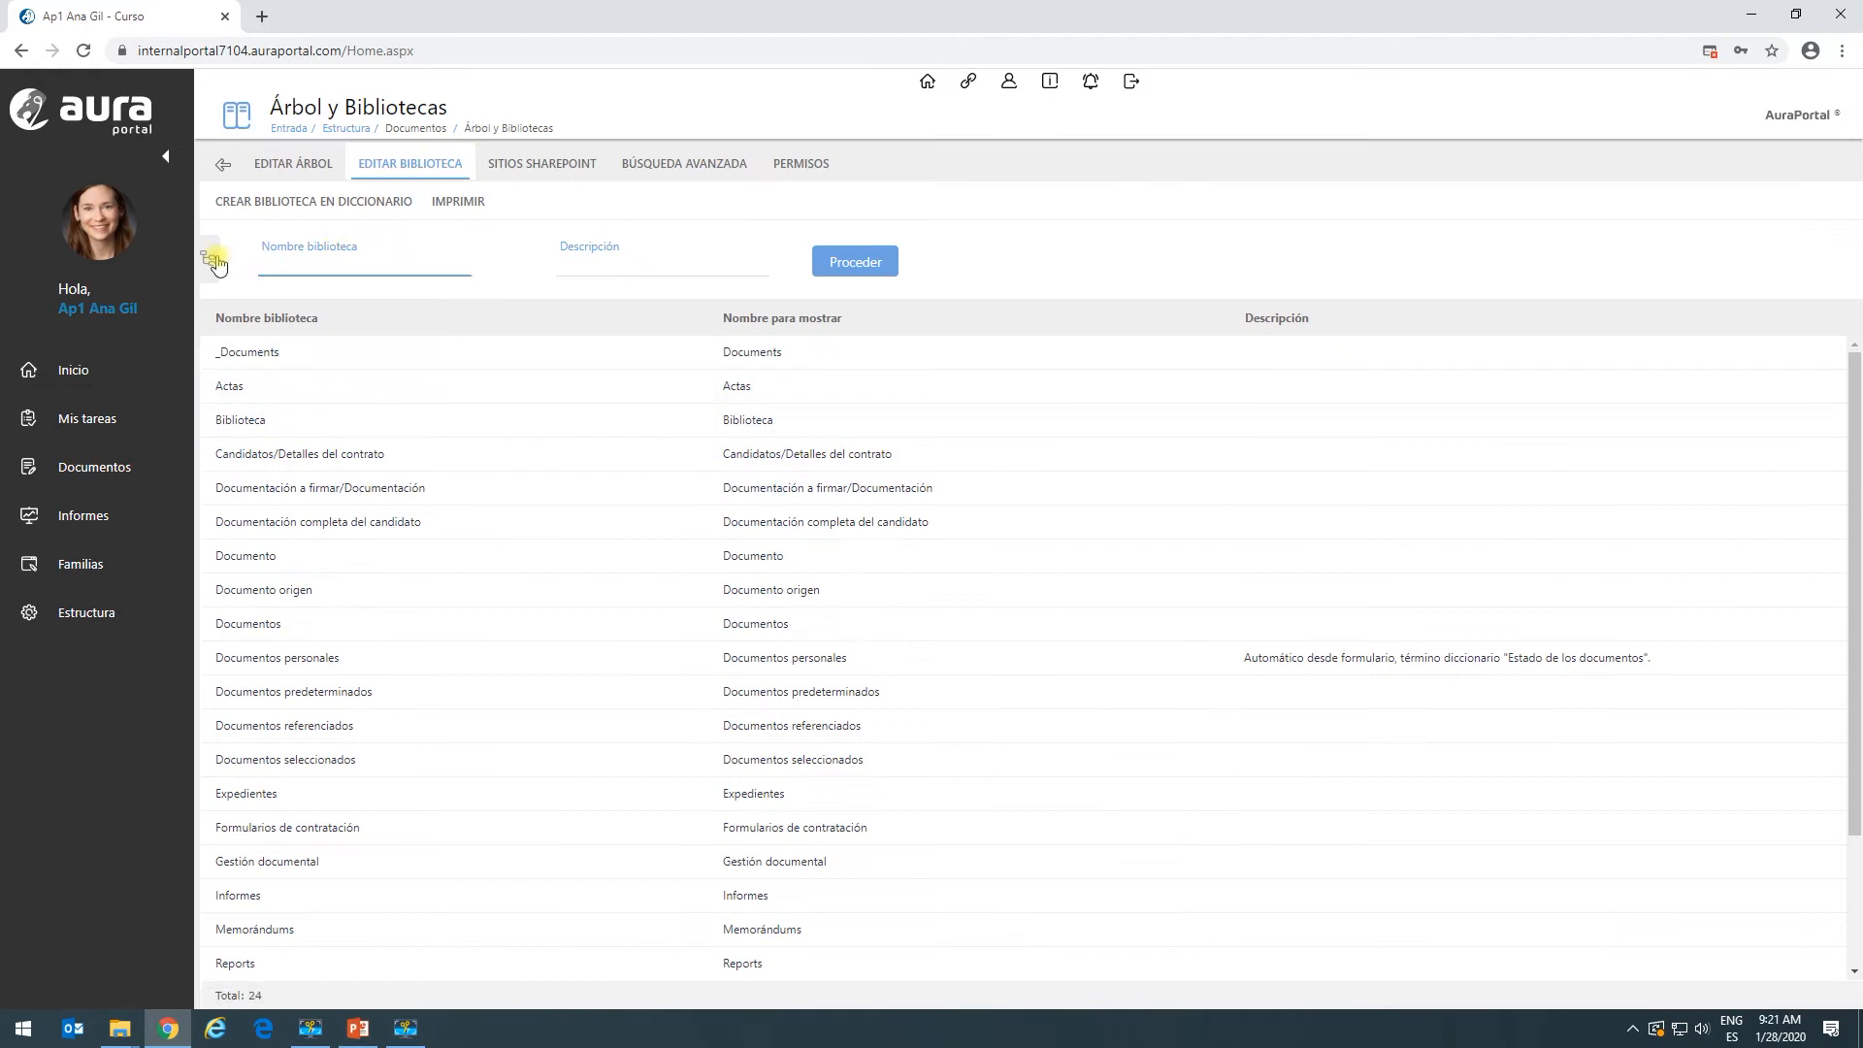
{"action": "left_click", "coordinate": [212, 261]}
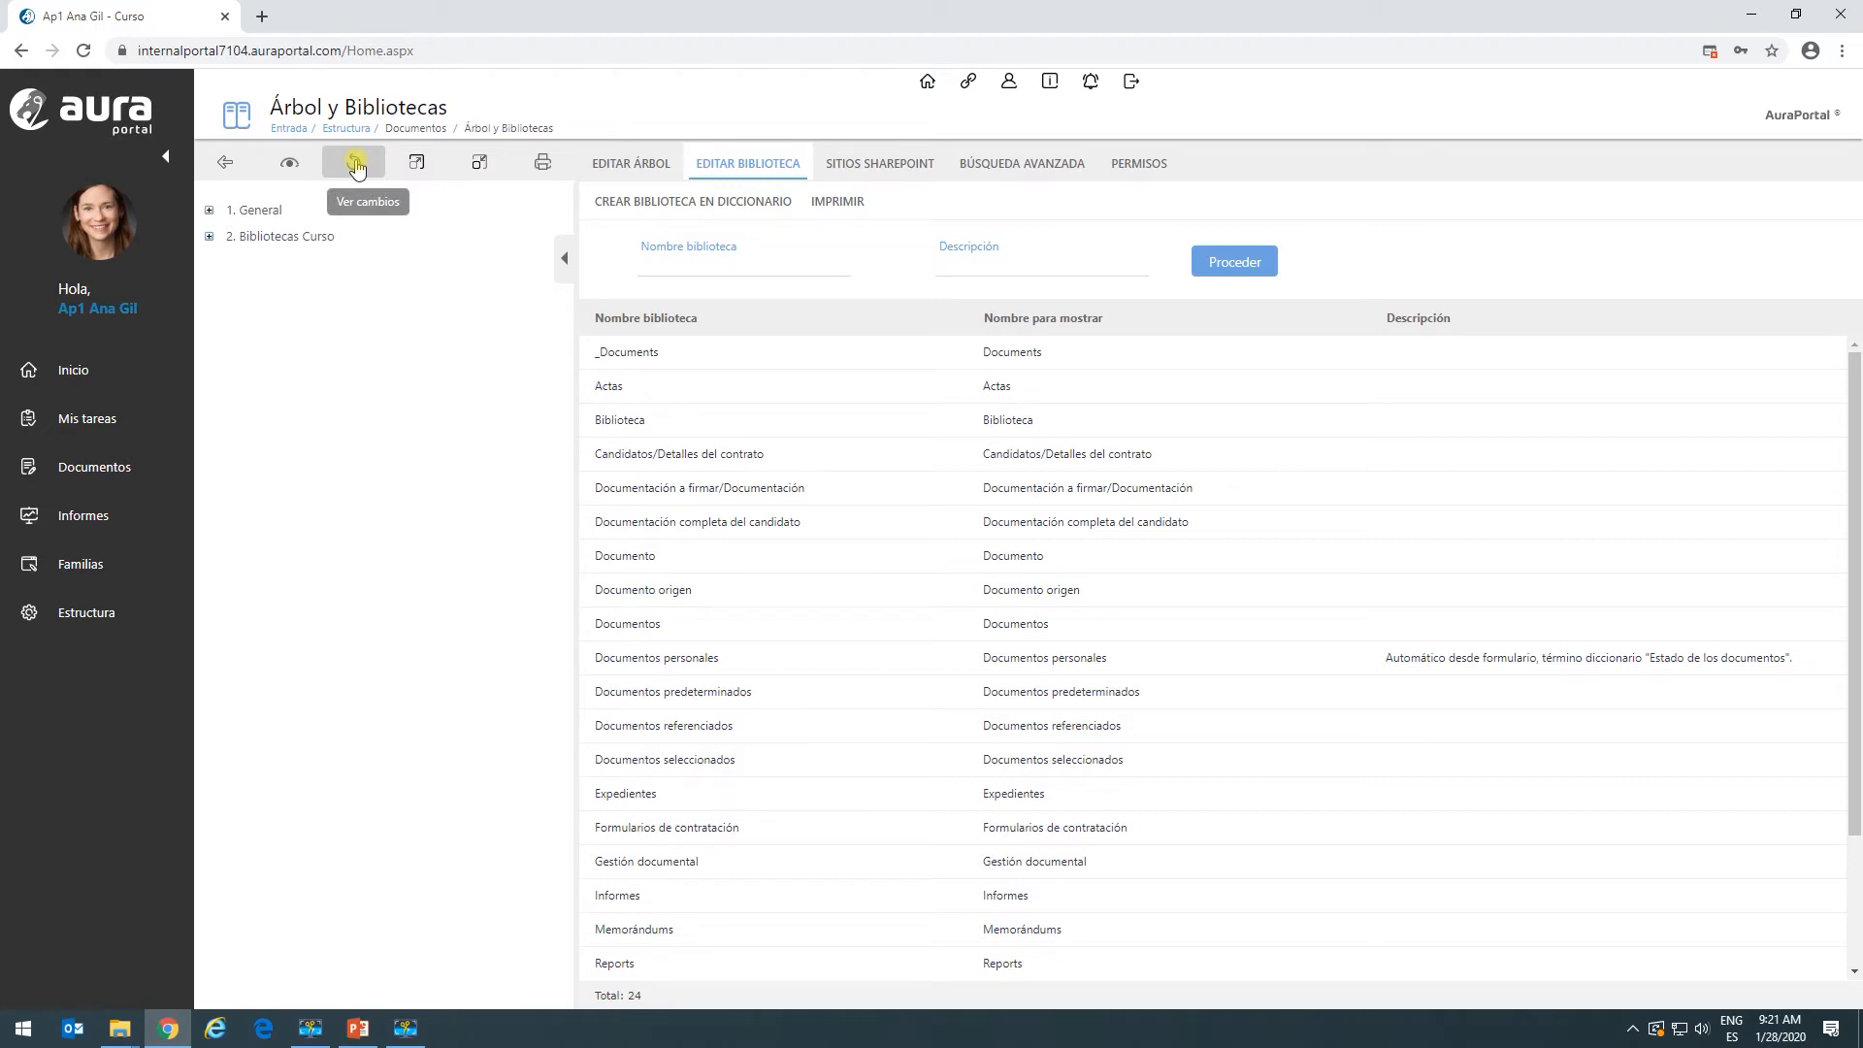
{"action": "left_click", "coordinate": [424, 166]}
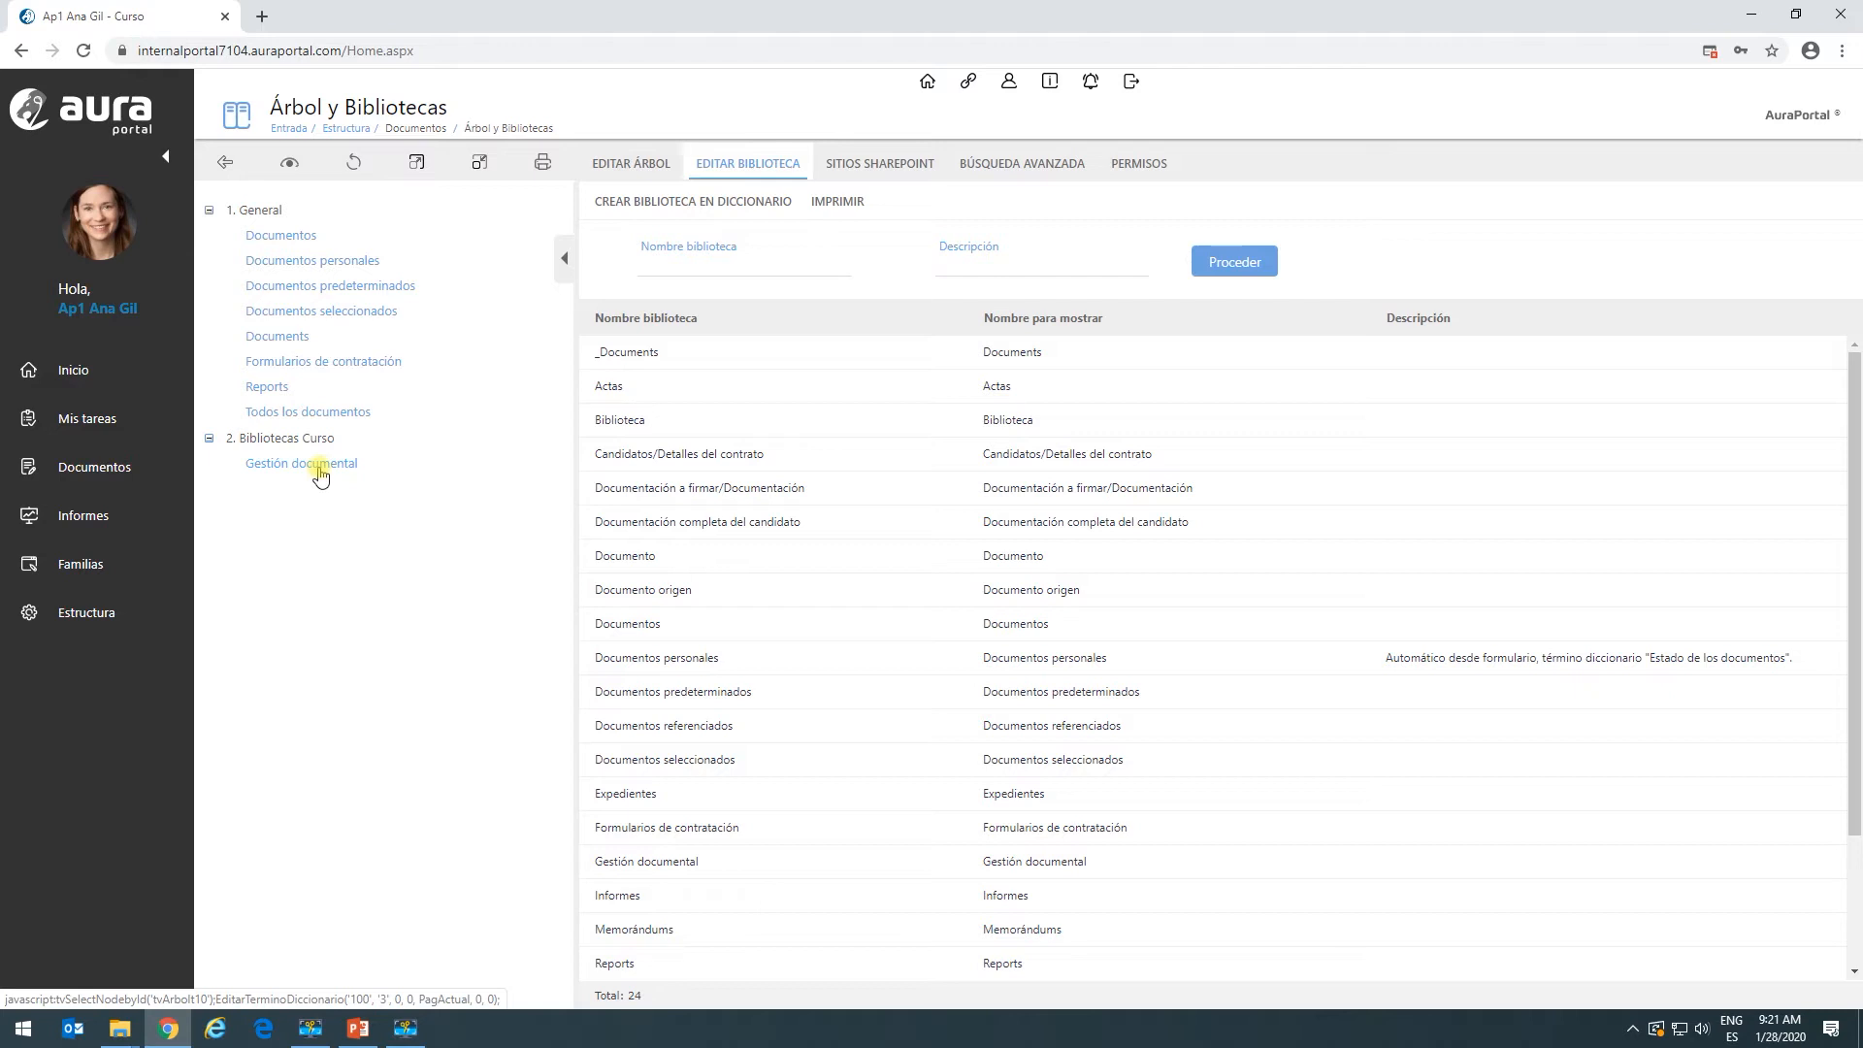
Create a dictionary library named "Demo" in the General chapter.
{"action": "left_click", "coordinate": [689, 209]}
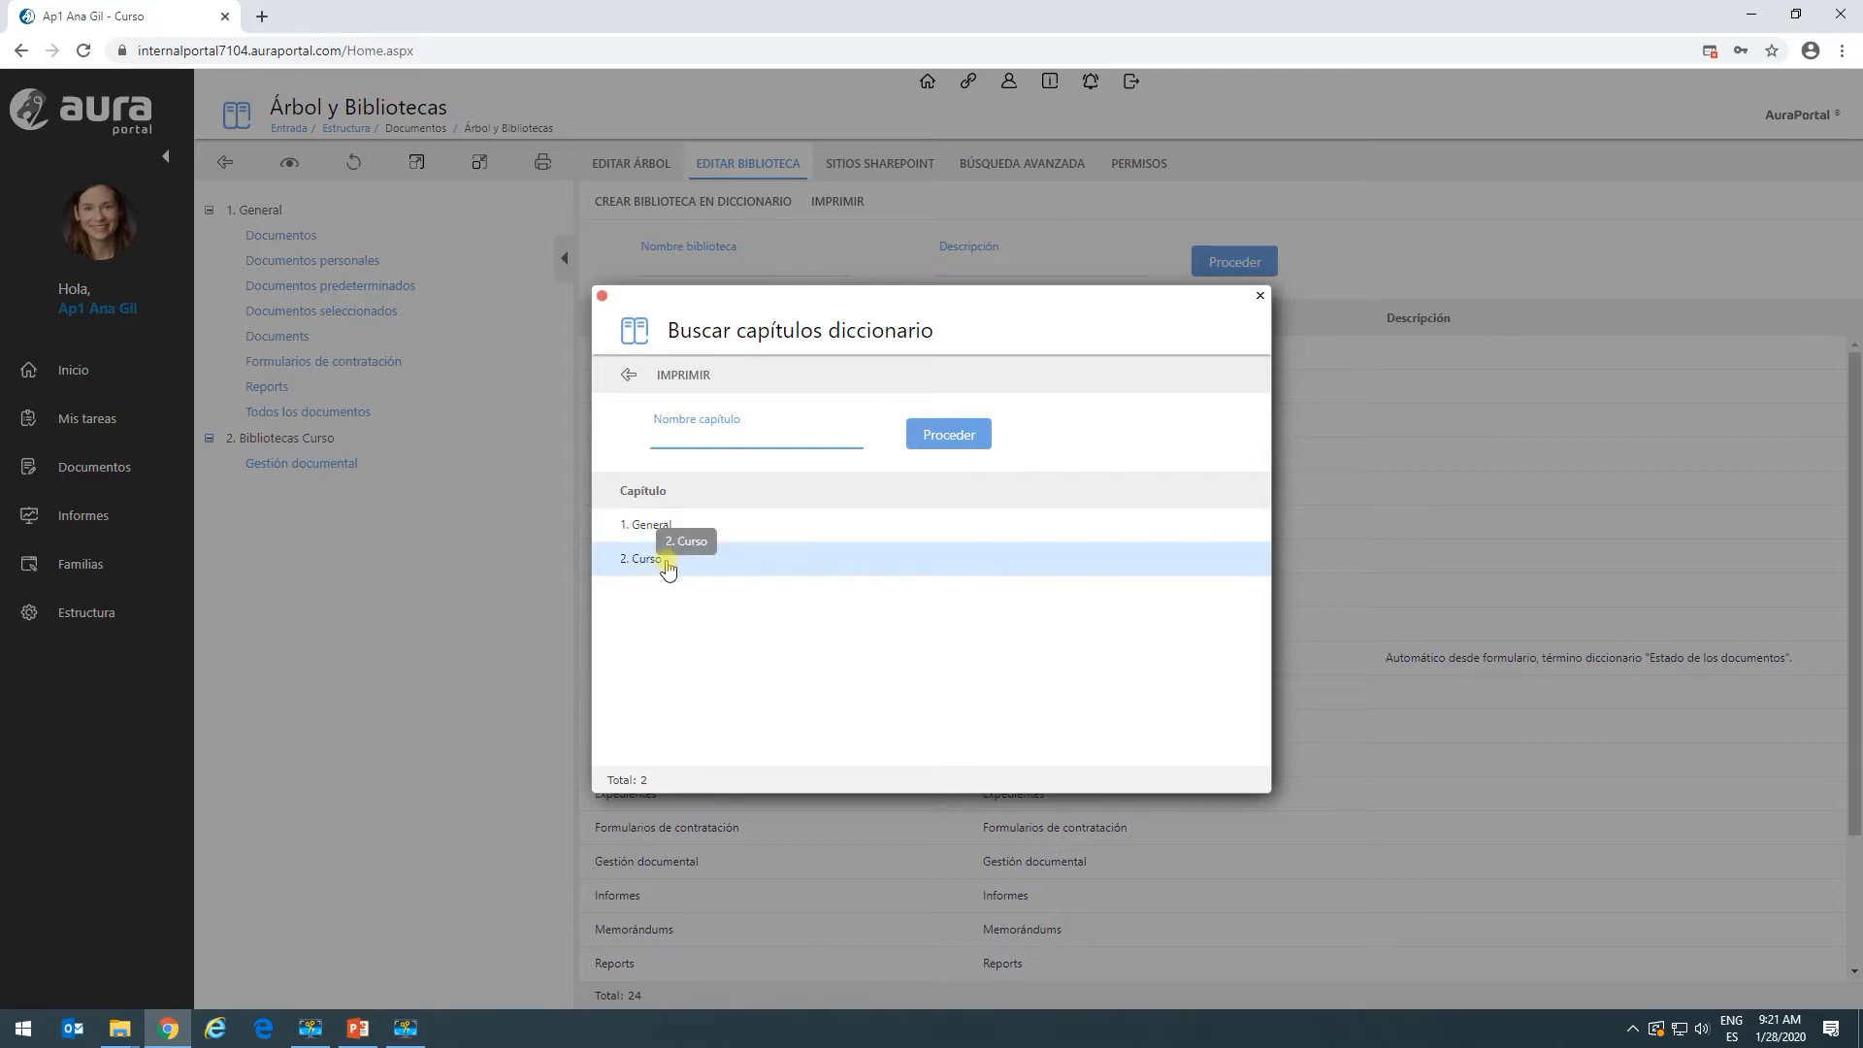
{"action": "left_click", "coordinate": [668, 525]}
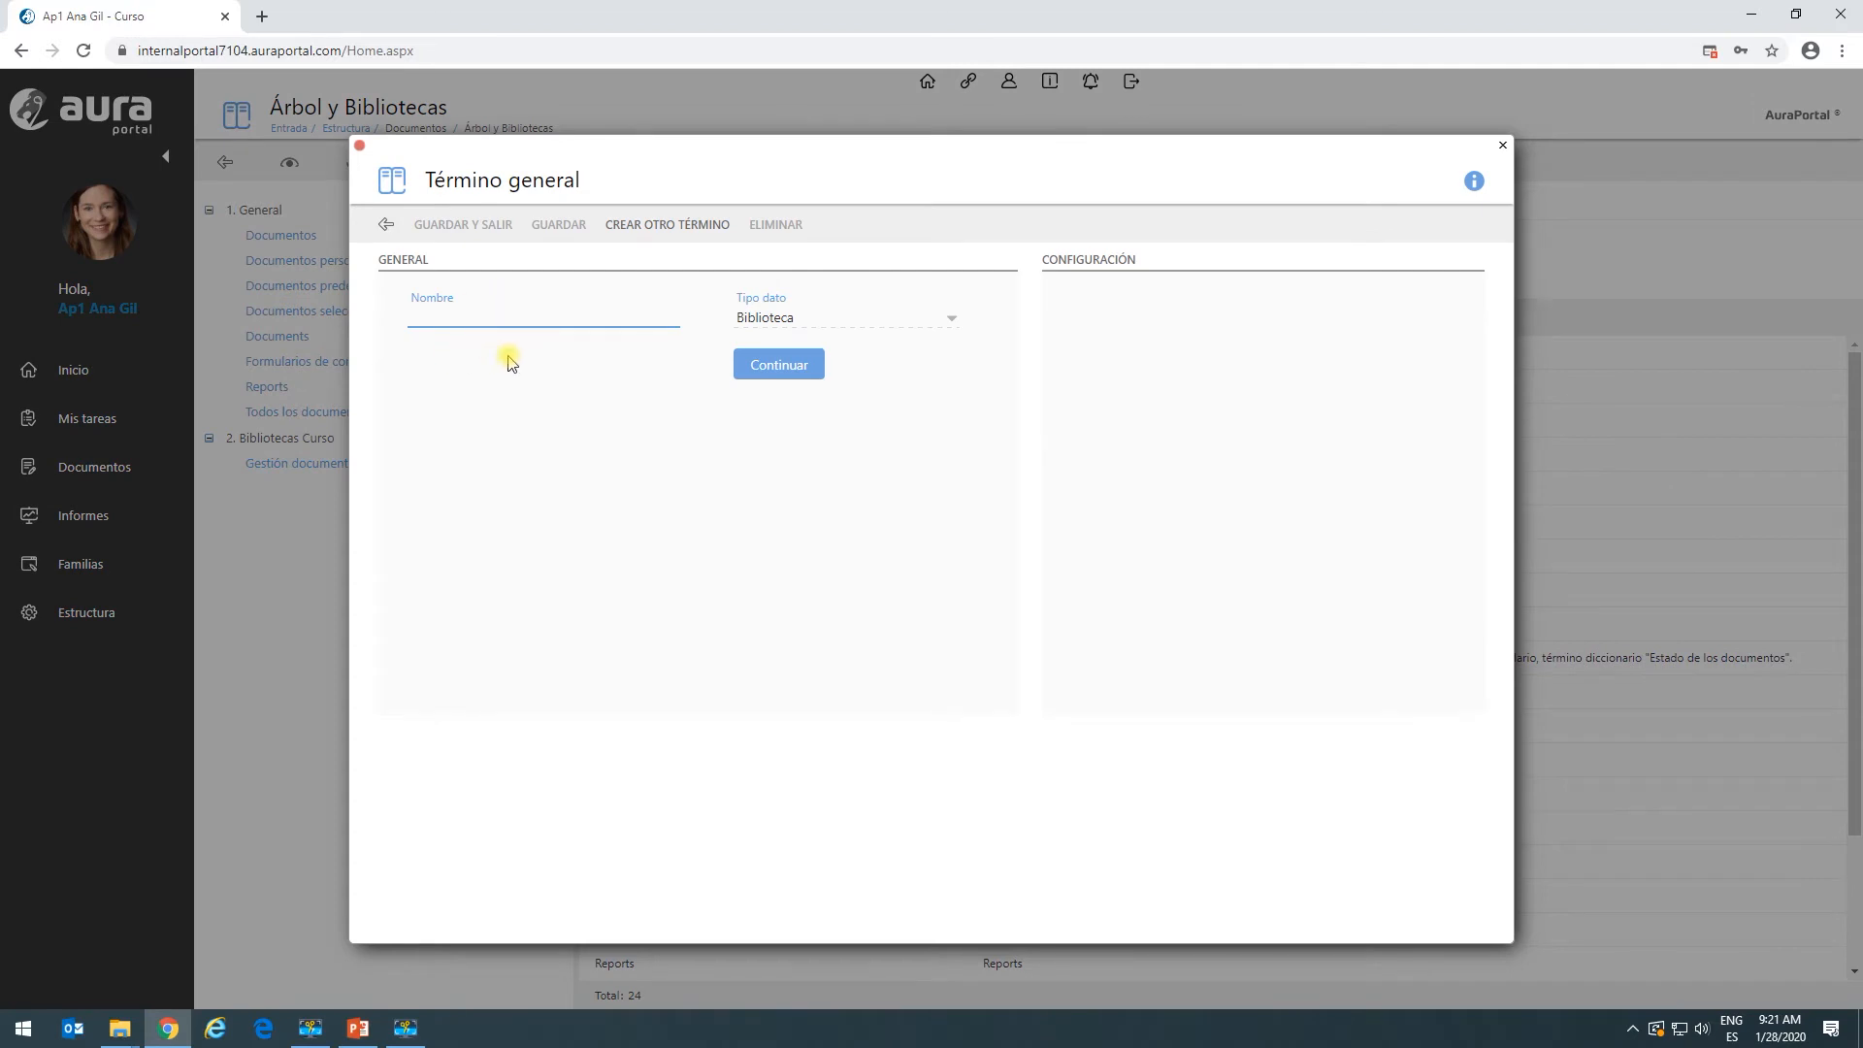
{"action": "type", "text": "Demo"}
{"action": "left_click", "coordinate": [763, 366]}
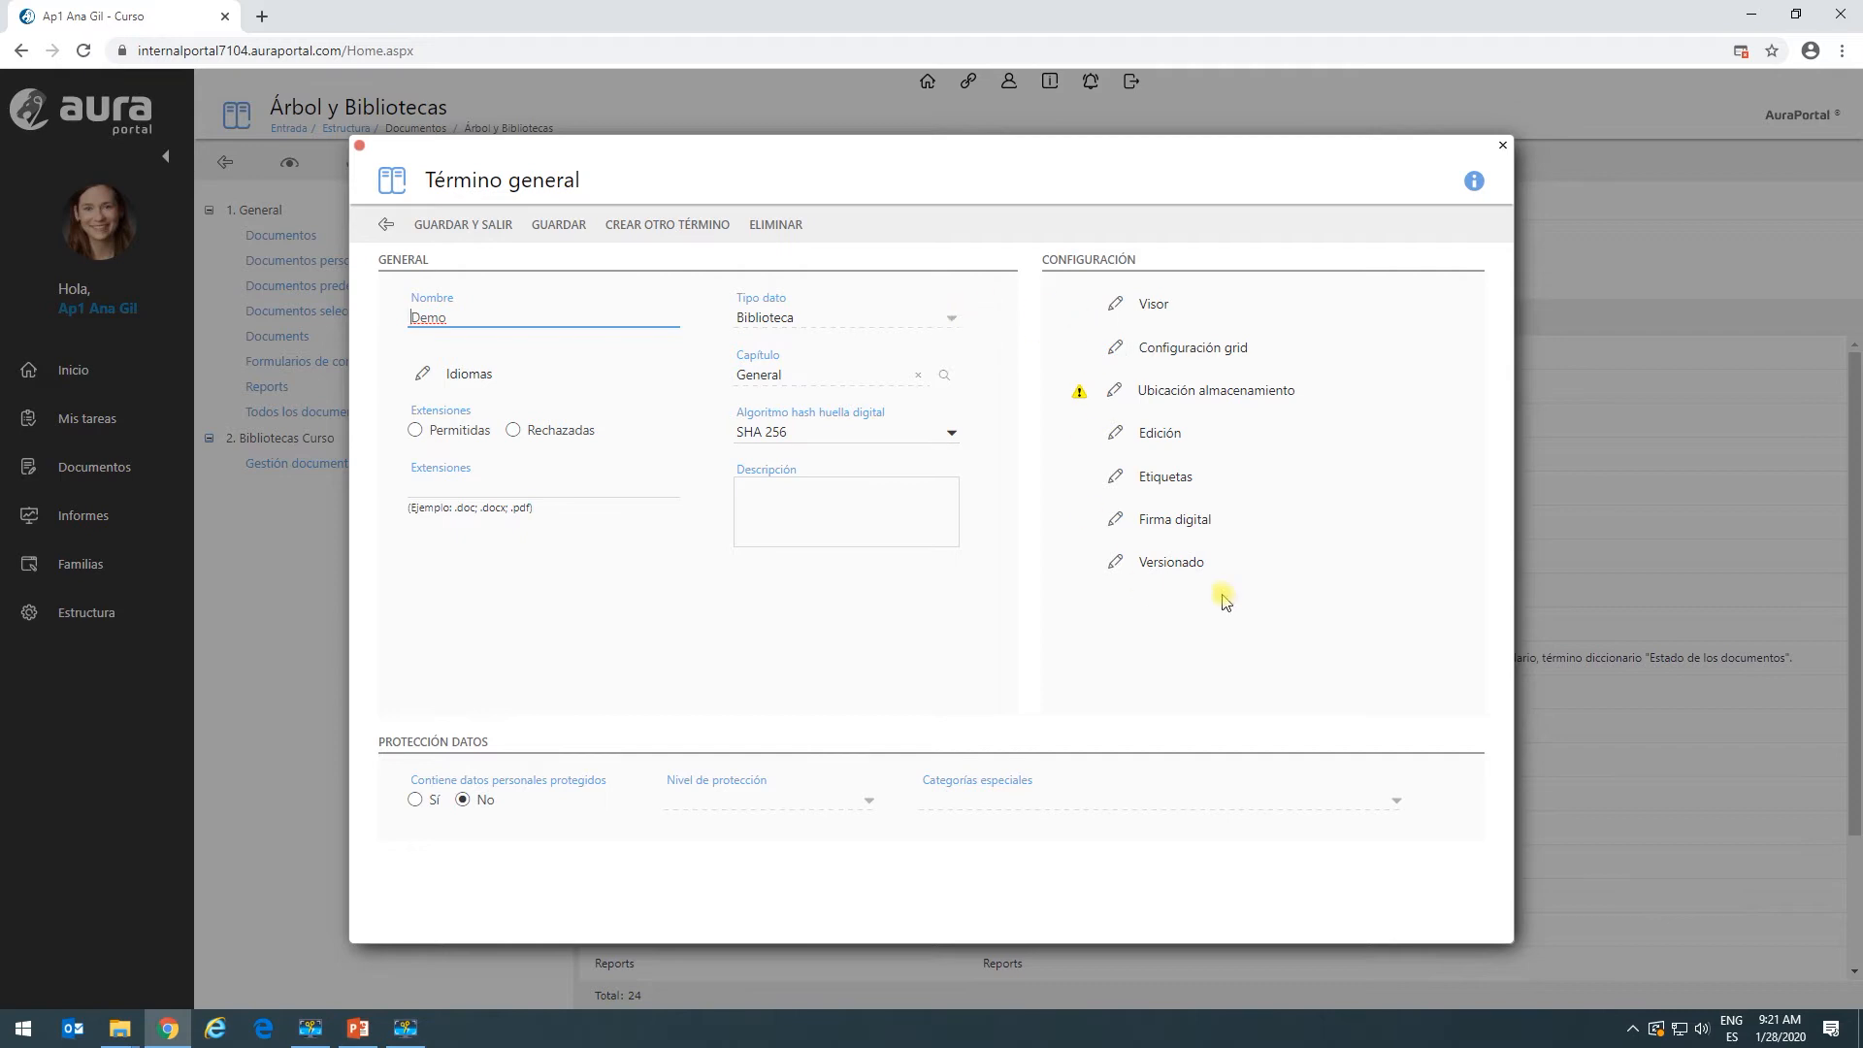
Enable "Elementos al entrar" in the Demo library's grid configuration, then save and close the library term.
{"action": "left_click", "coordinate": [1182, 349]}
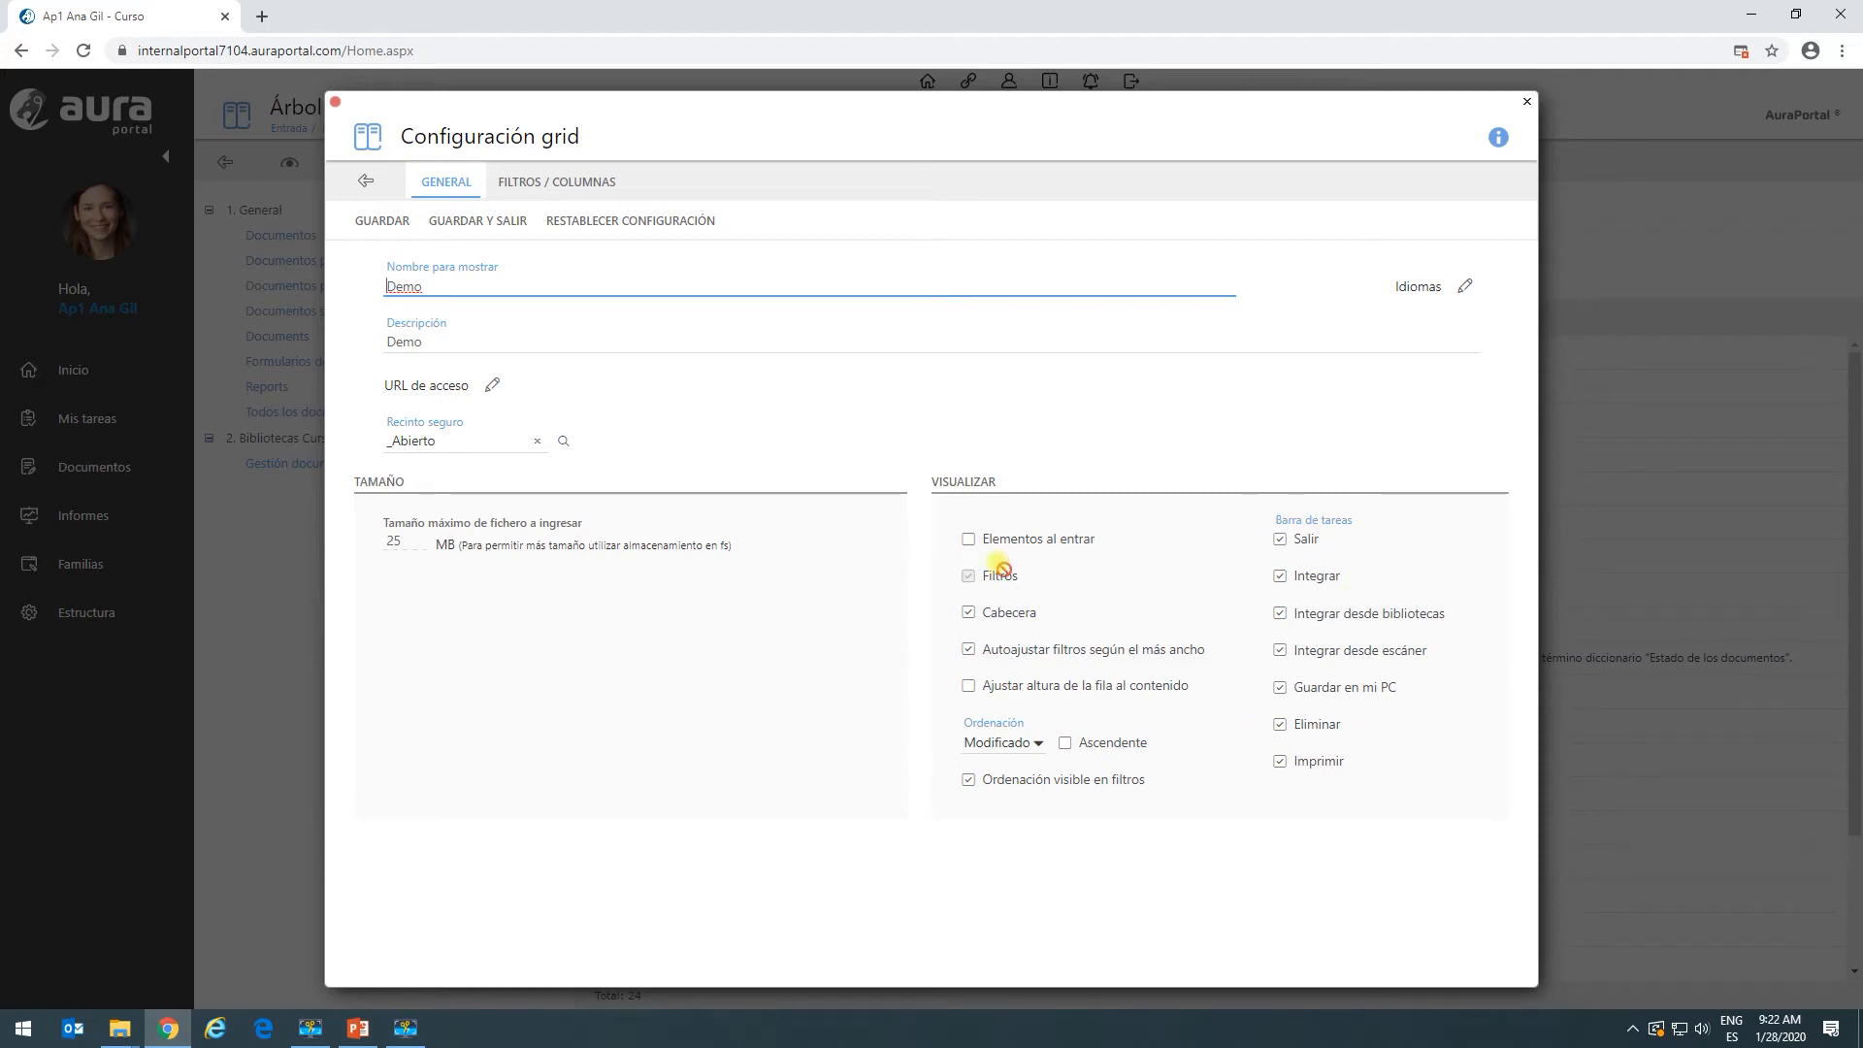
{"action": "left_click", "coordinate": [957, 539]}
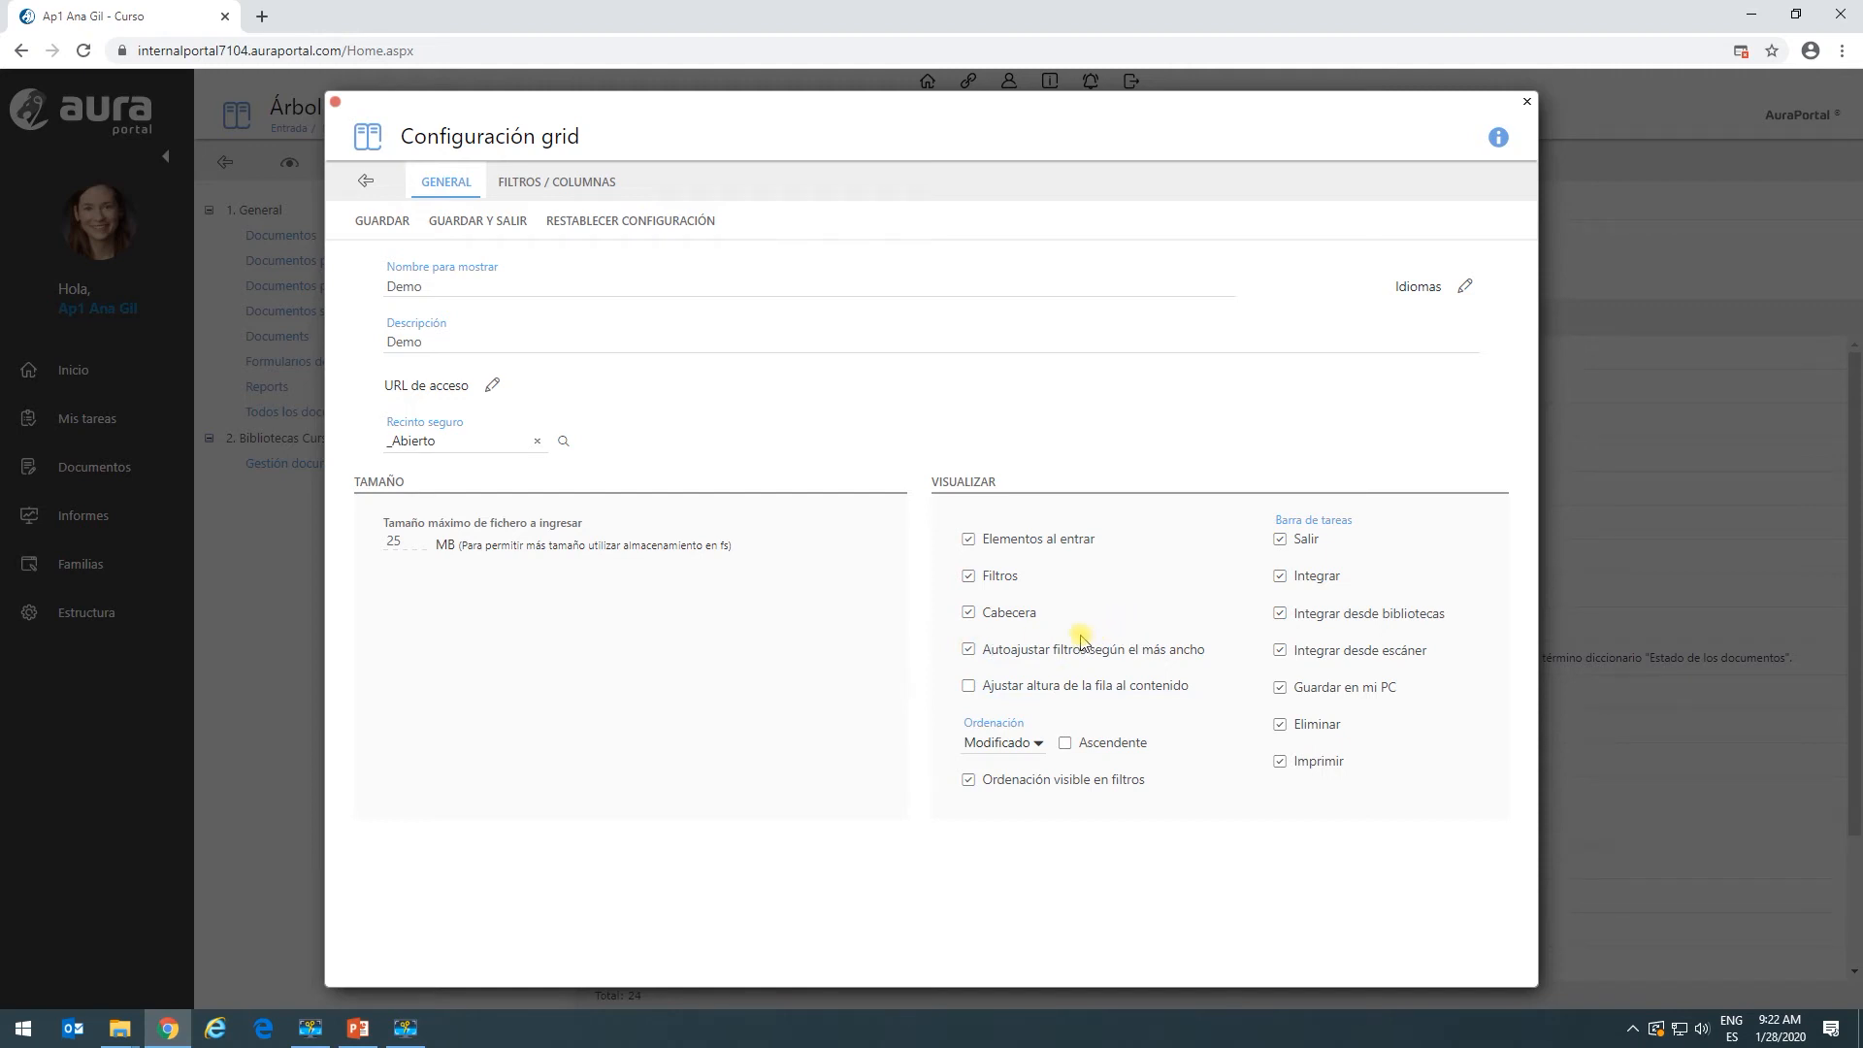
{"action": "left_click", "coordinate": [554, 183]}
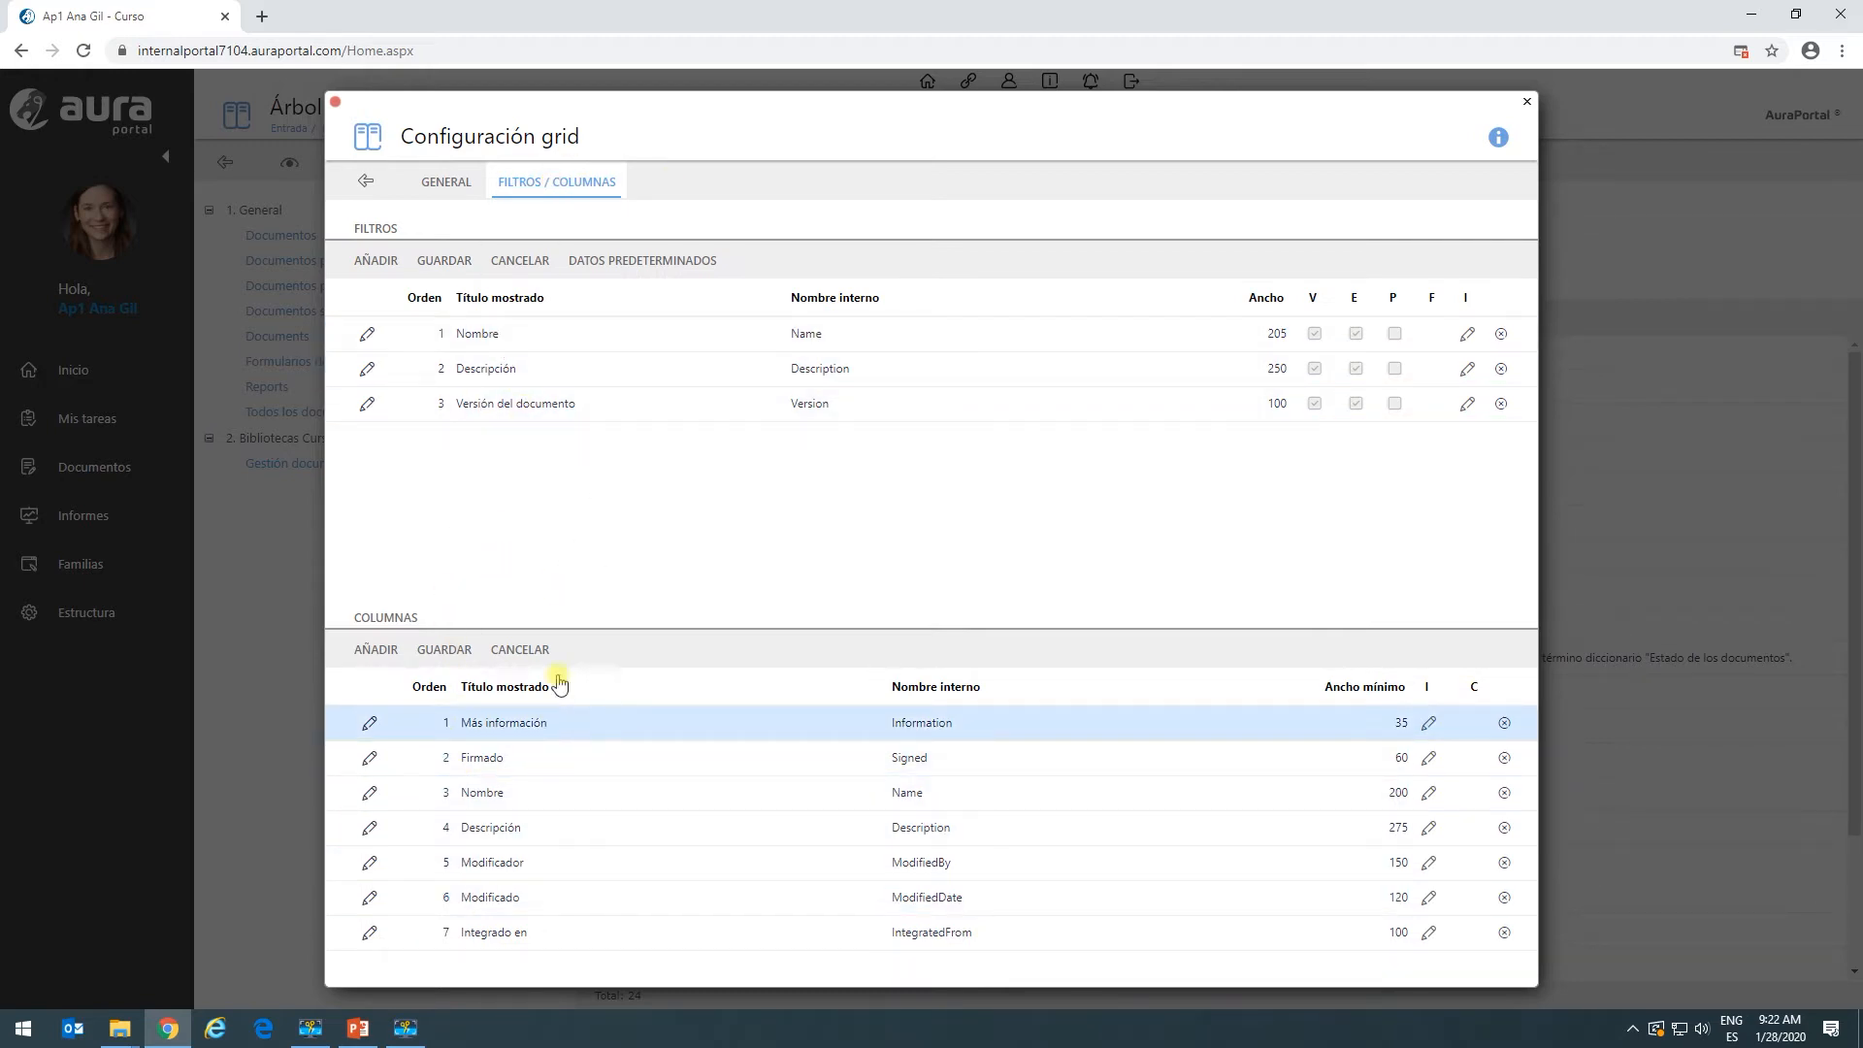
{"action": "left_click", "coordinate": [355, 182]}
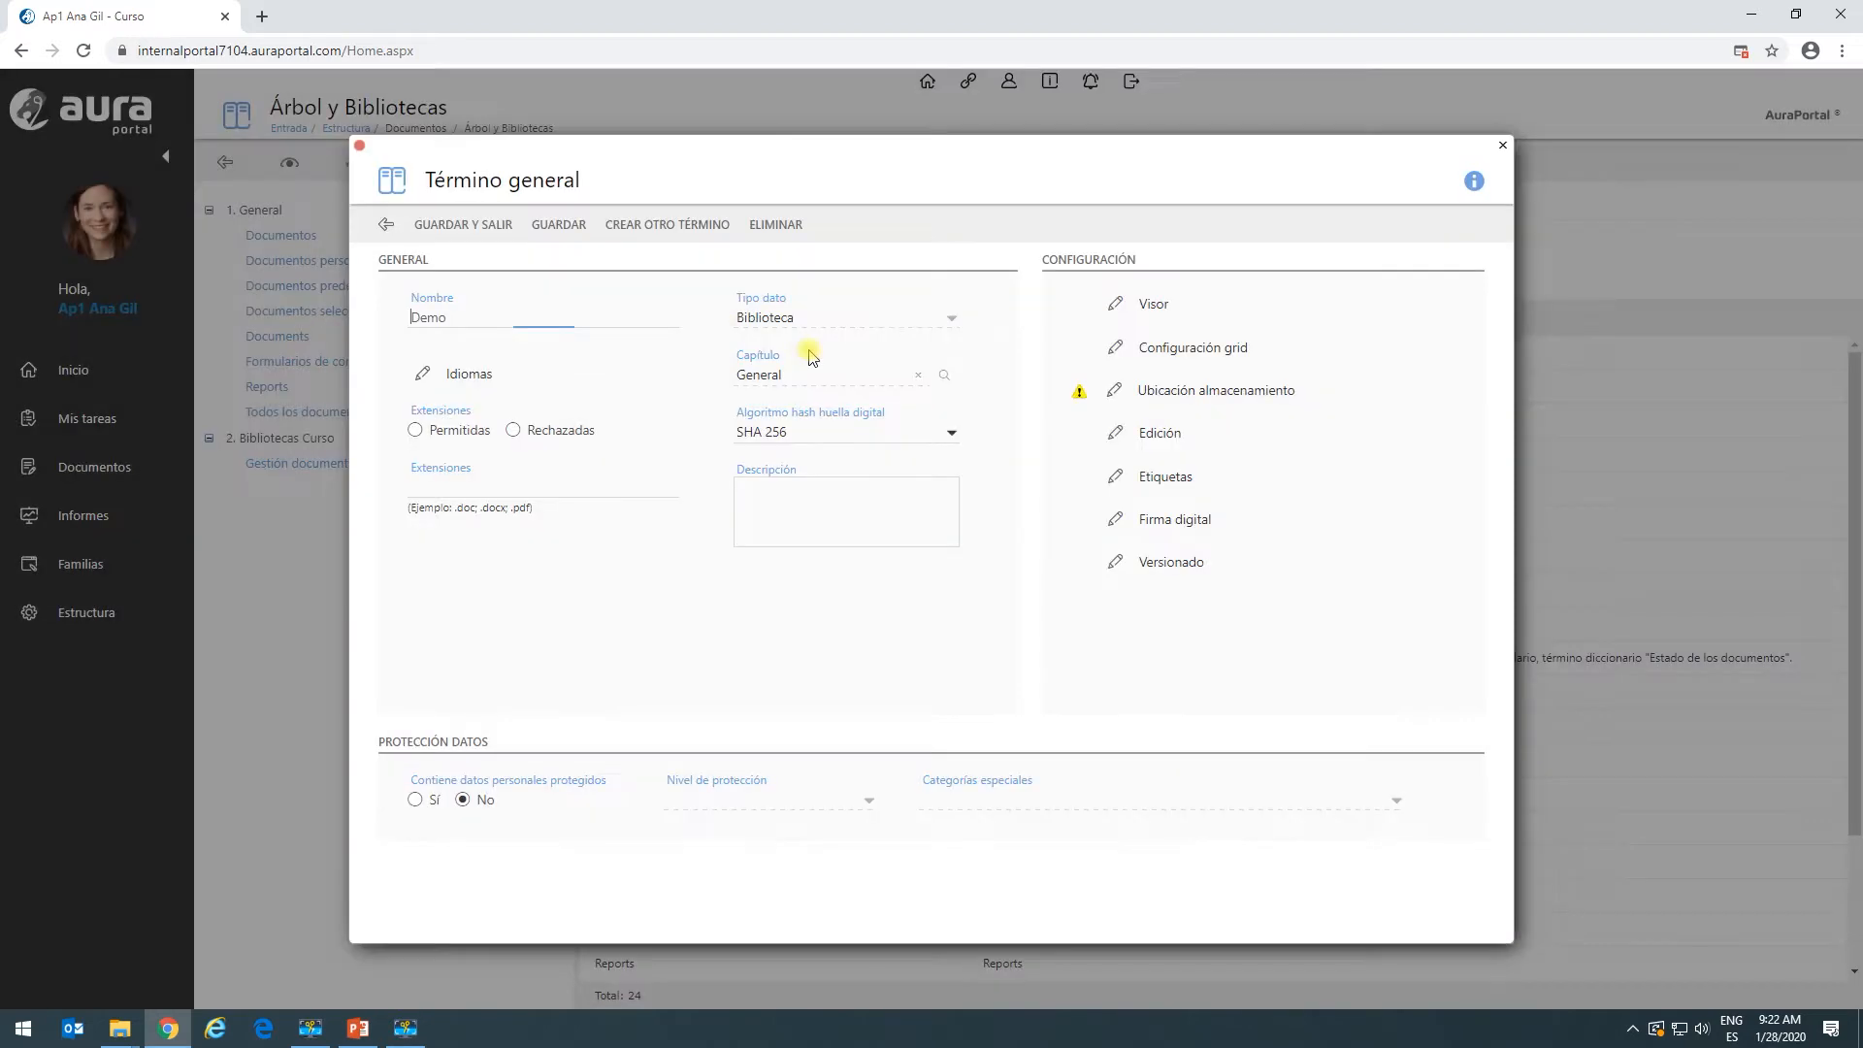
{"action": "left_click", "coordinate": [443, 226]}
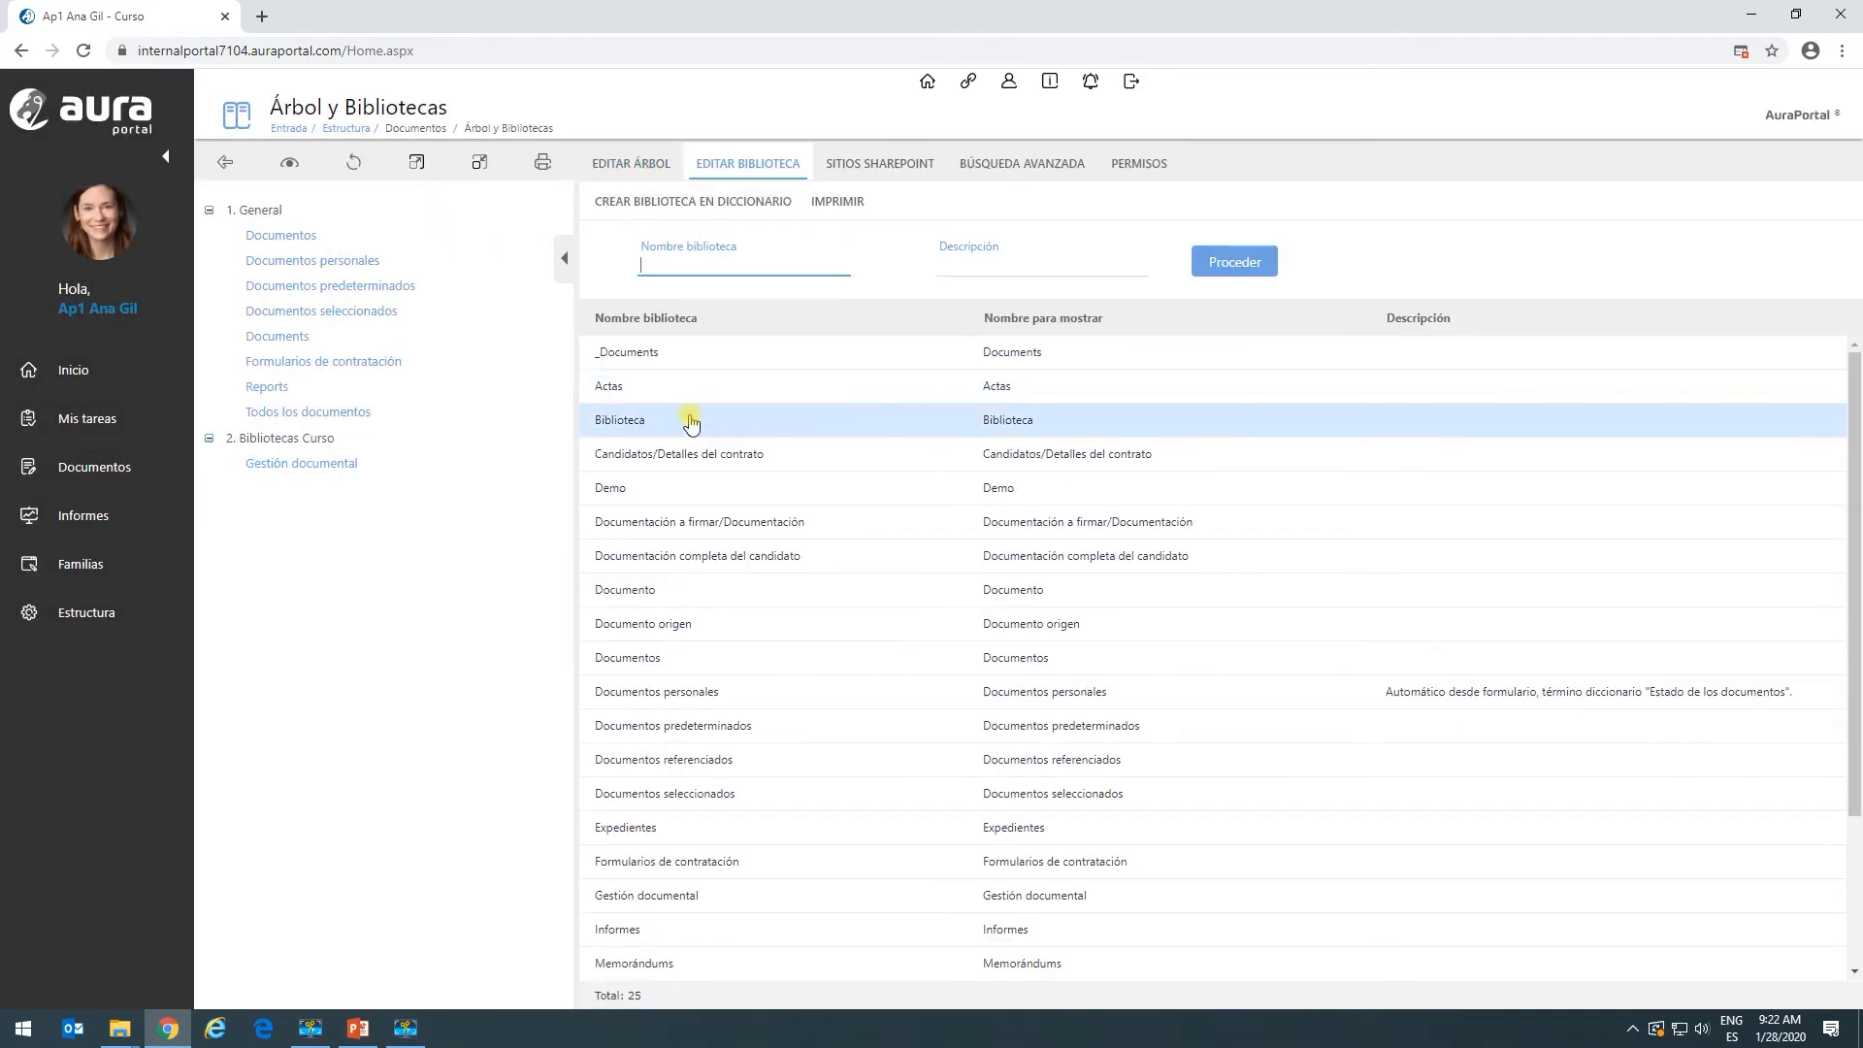
Check whether the Demo library is listed among the document libraries in Documentos.
{"action": "left_click", "coordinate": [93, 470]}
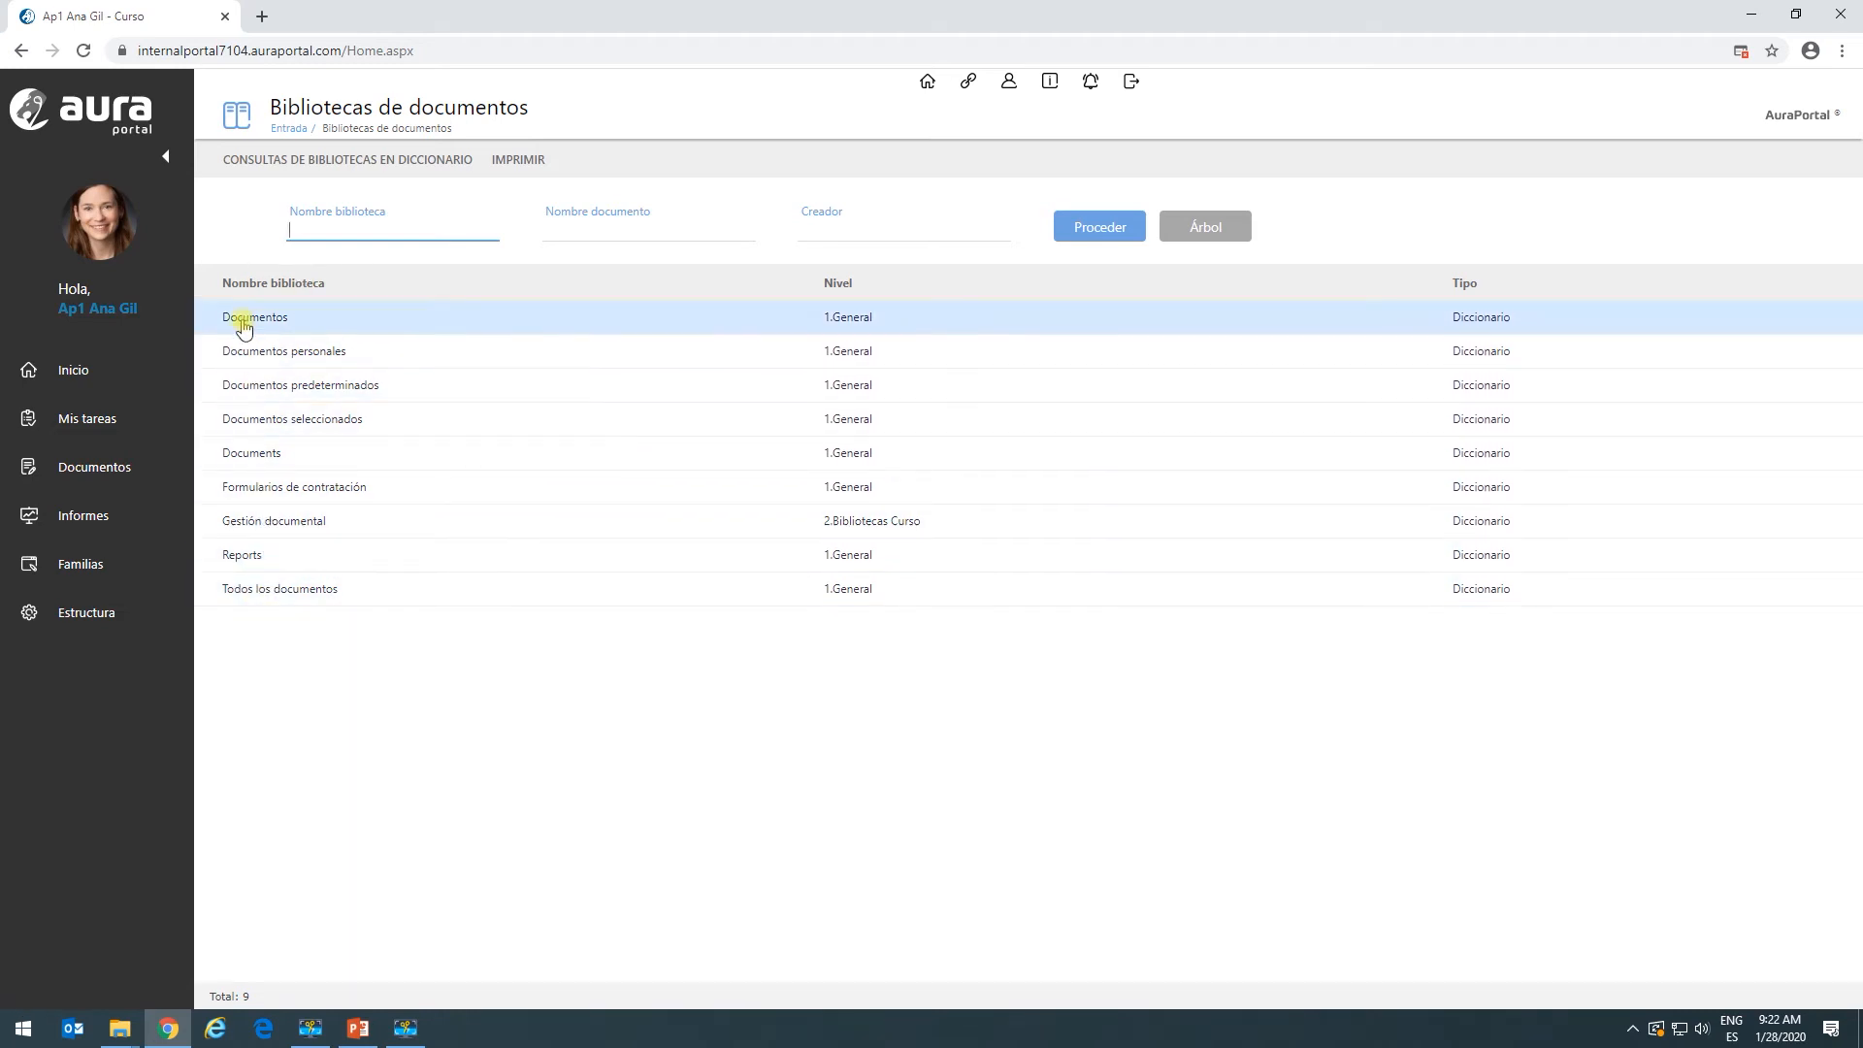
{"action": "left_click", "coordinate": [1082, 233]}
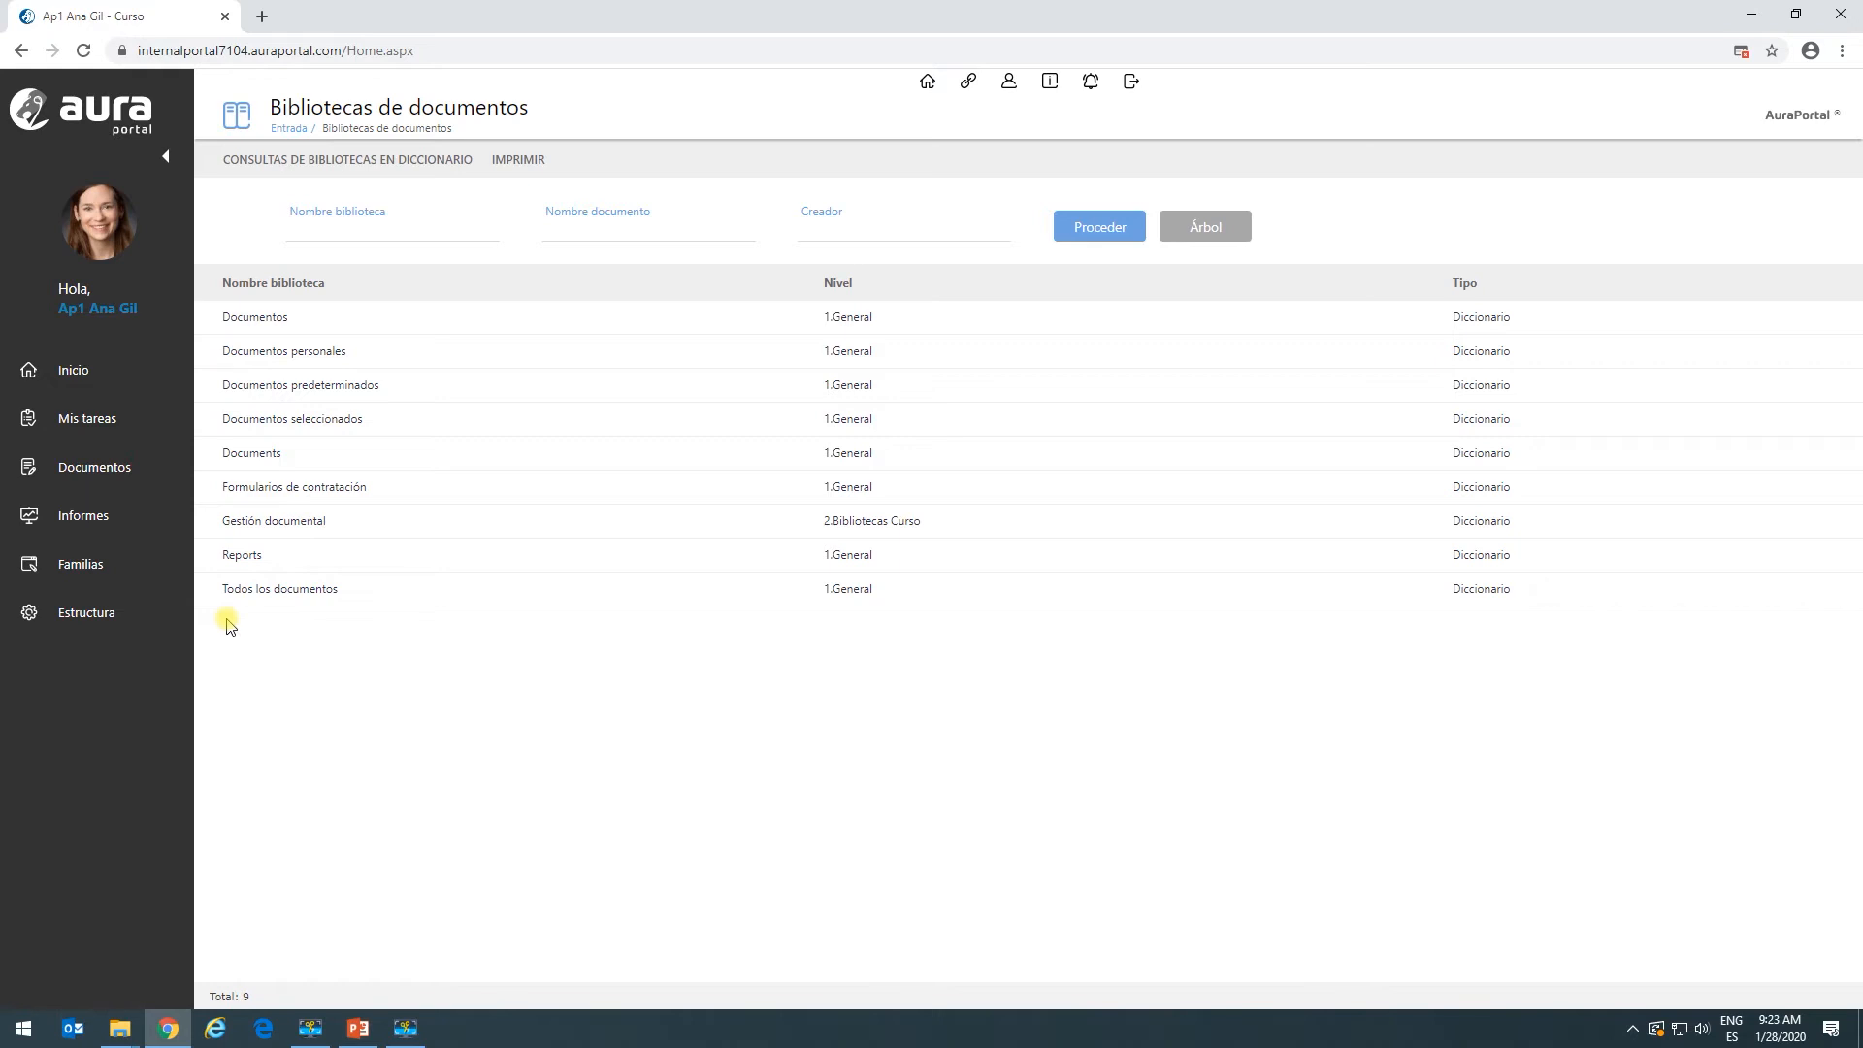
Open the "2. Bibliotecas Curso" branch of the library tree for editing from Estructura.
{"action": "left_click", "coordinate": [109, 615]}
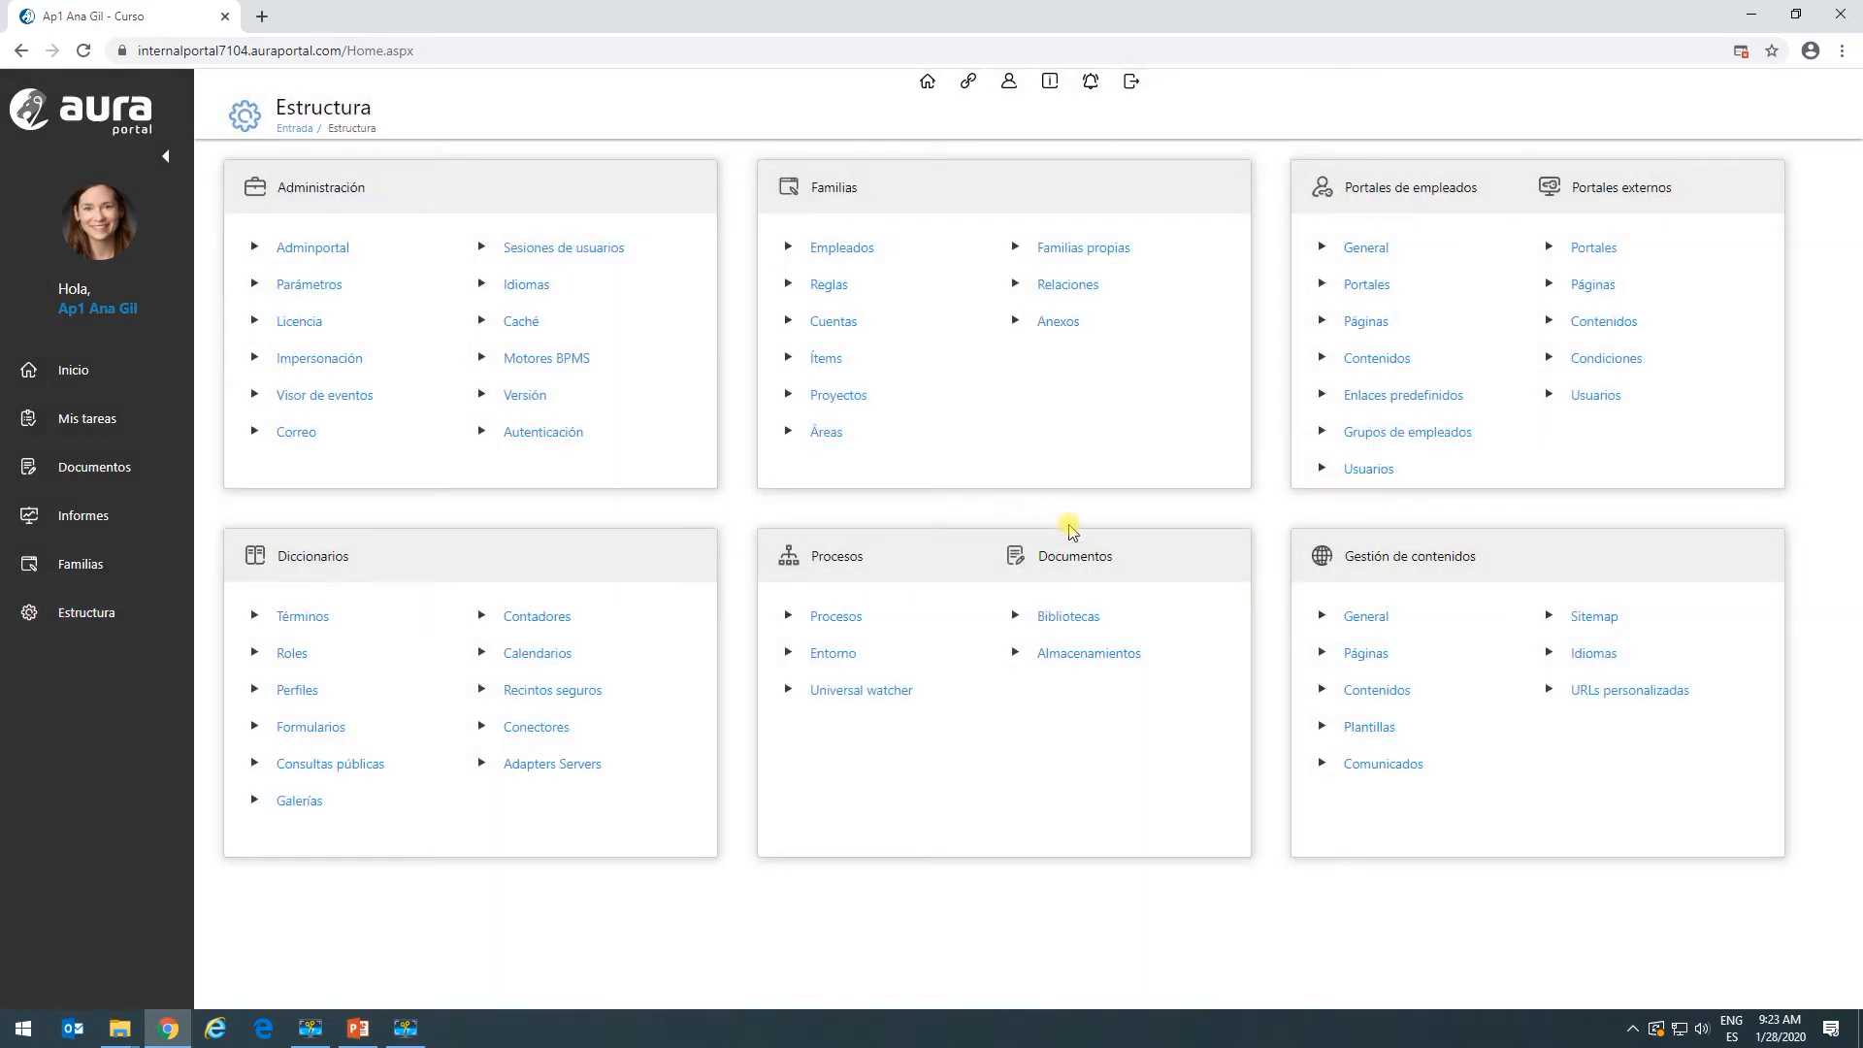
{"action": "left_click", "coordinate": [1071, 616]}
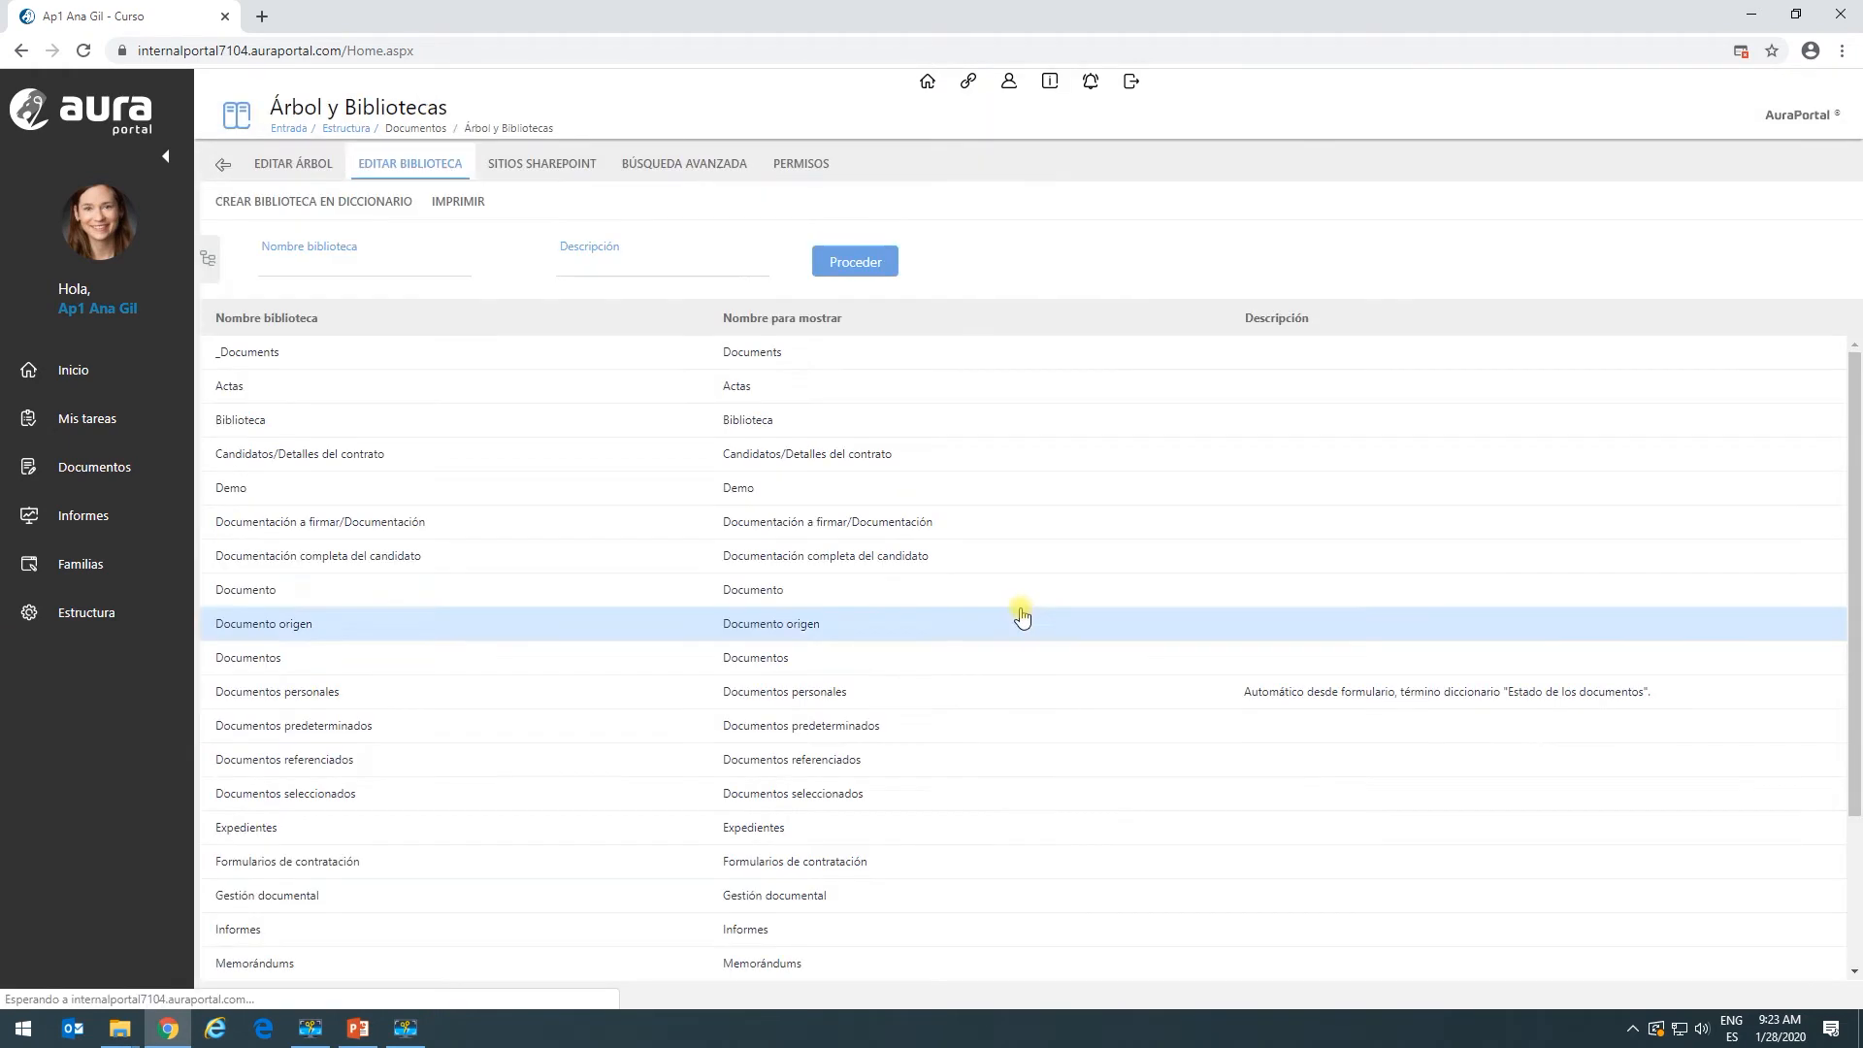
{"action": "left_click", "coordinate": [264, 165]}
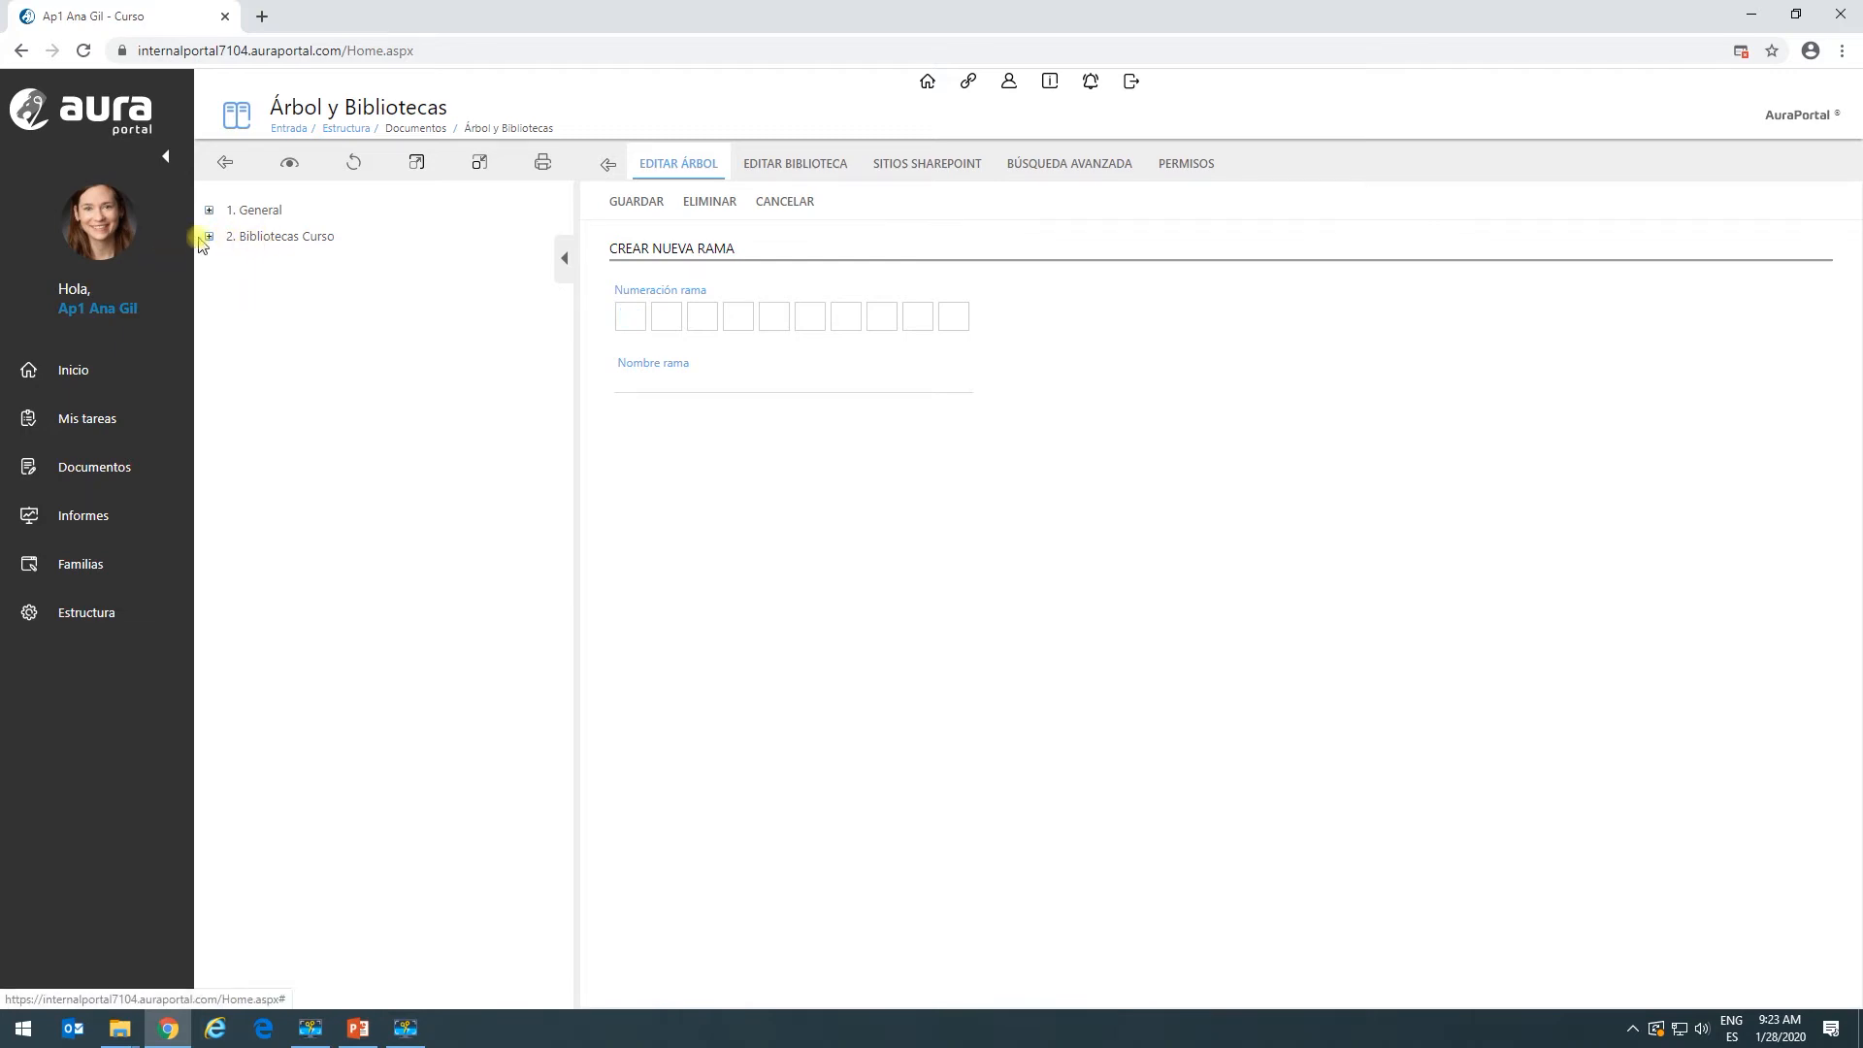
{"action": "left_click", "coordinate": [209, 239]}
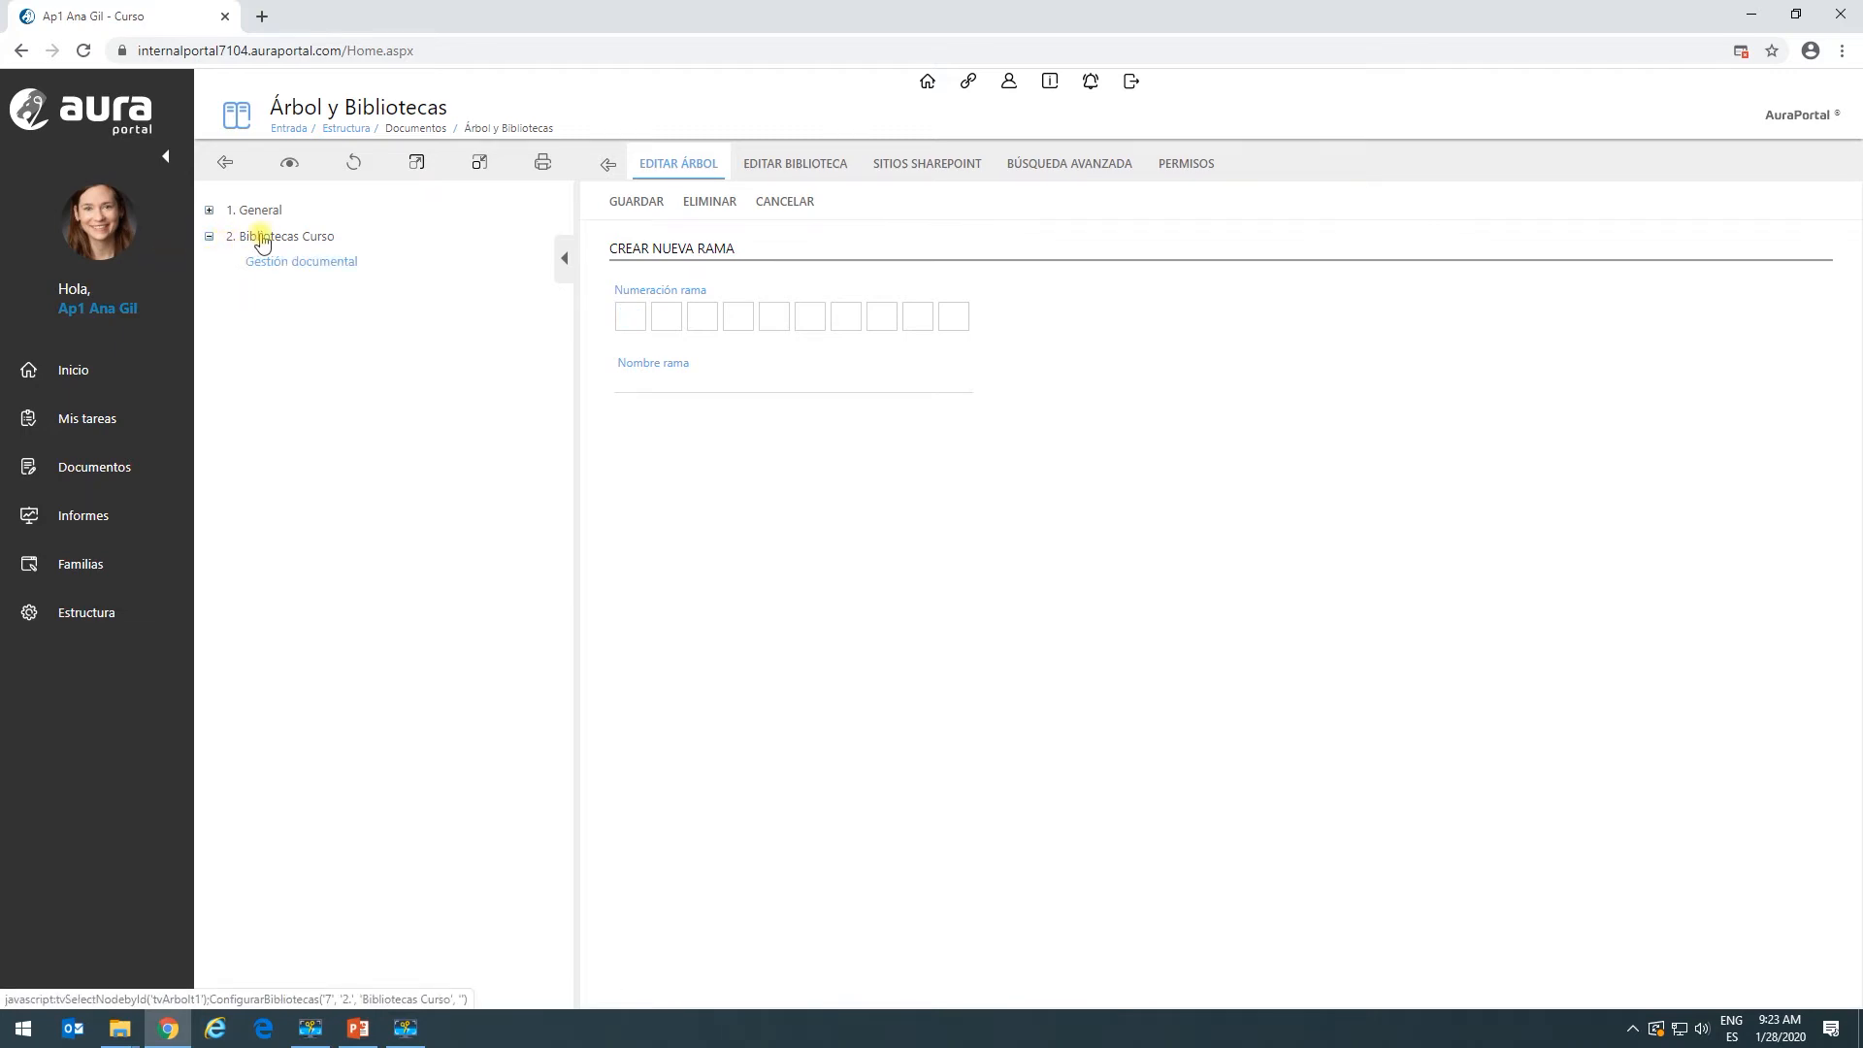
{"action": "left_click", "coordinate": [262, 238]}
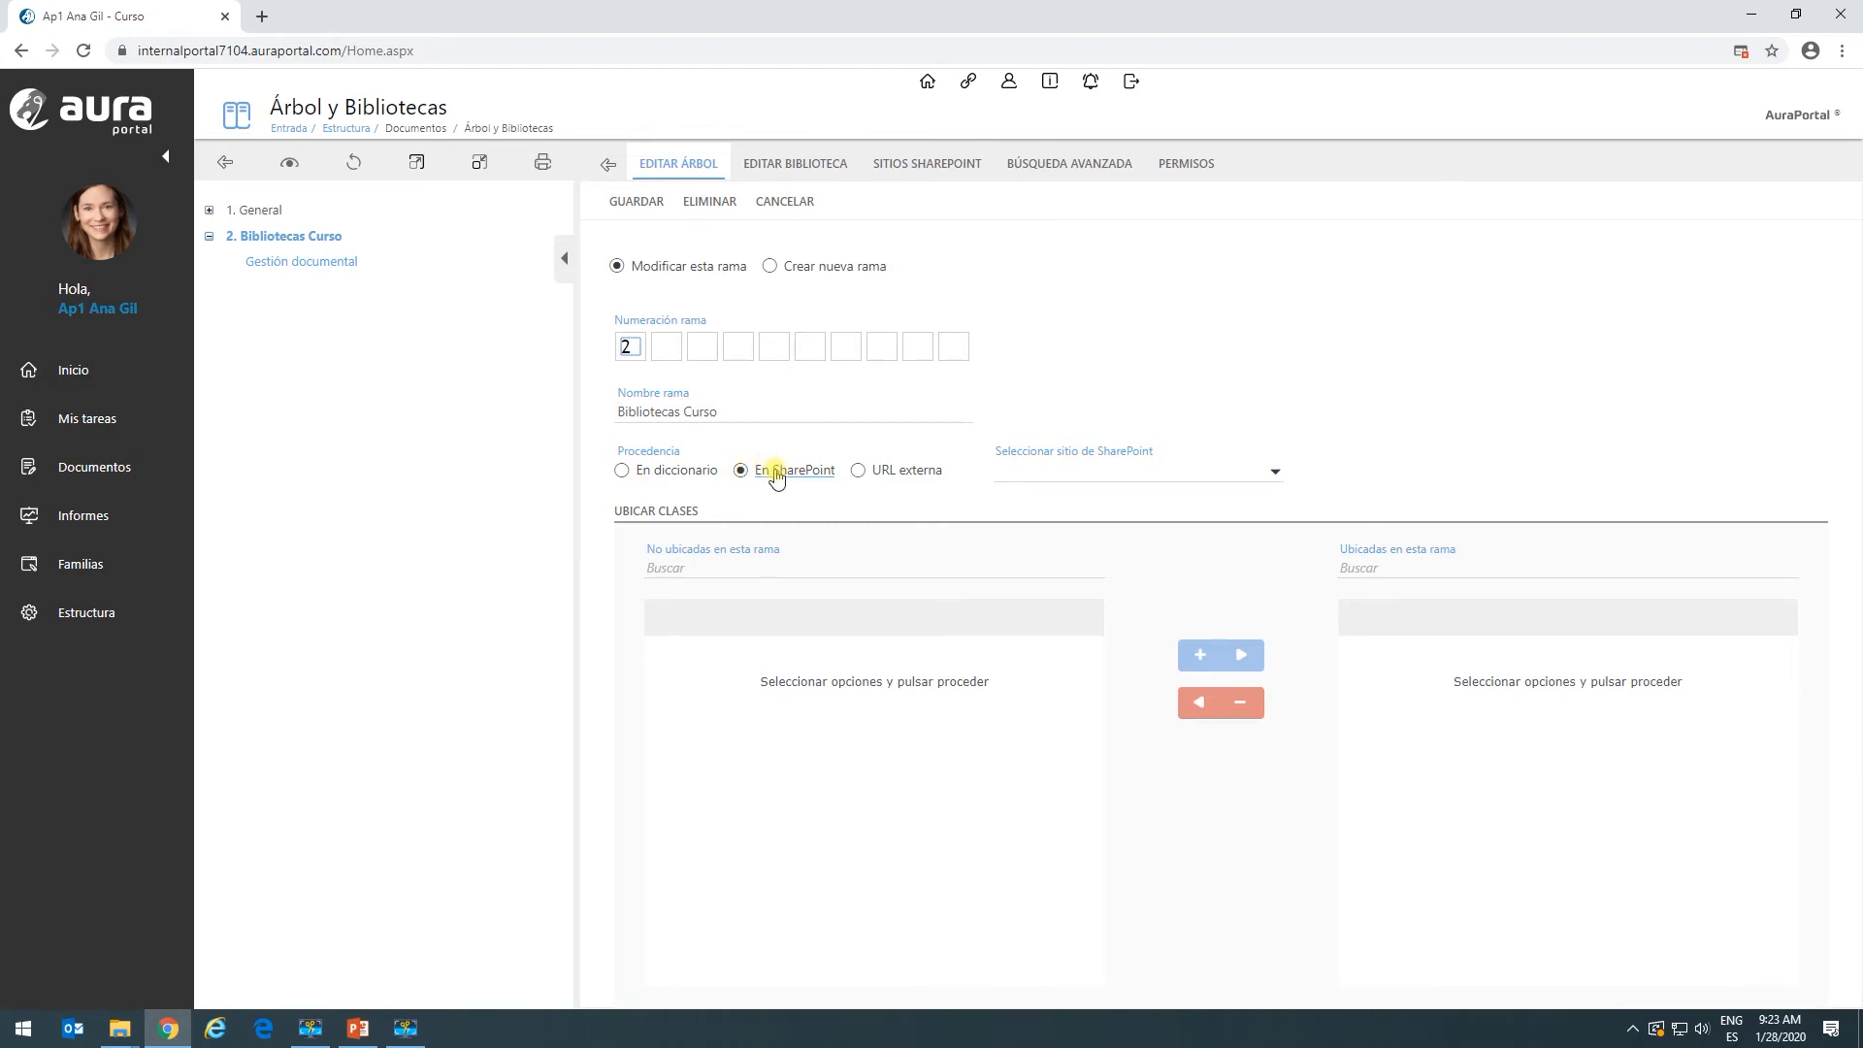
Set the branch's origin to "En diccionario", place the Demo library in it and save the branch.
{"action": "left_click", "coordinate": [622, 473]}
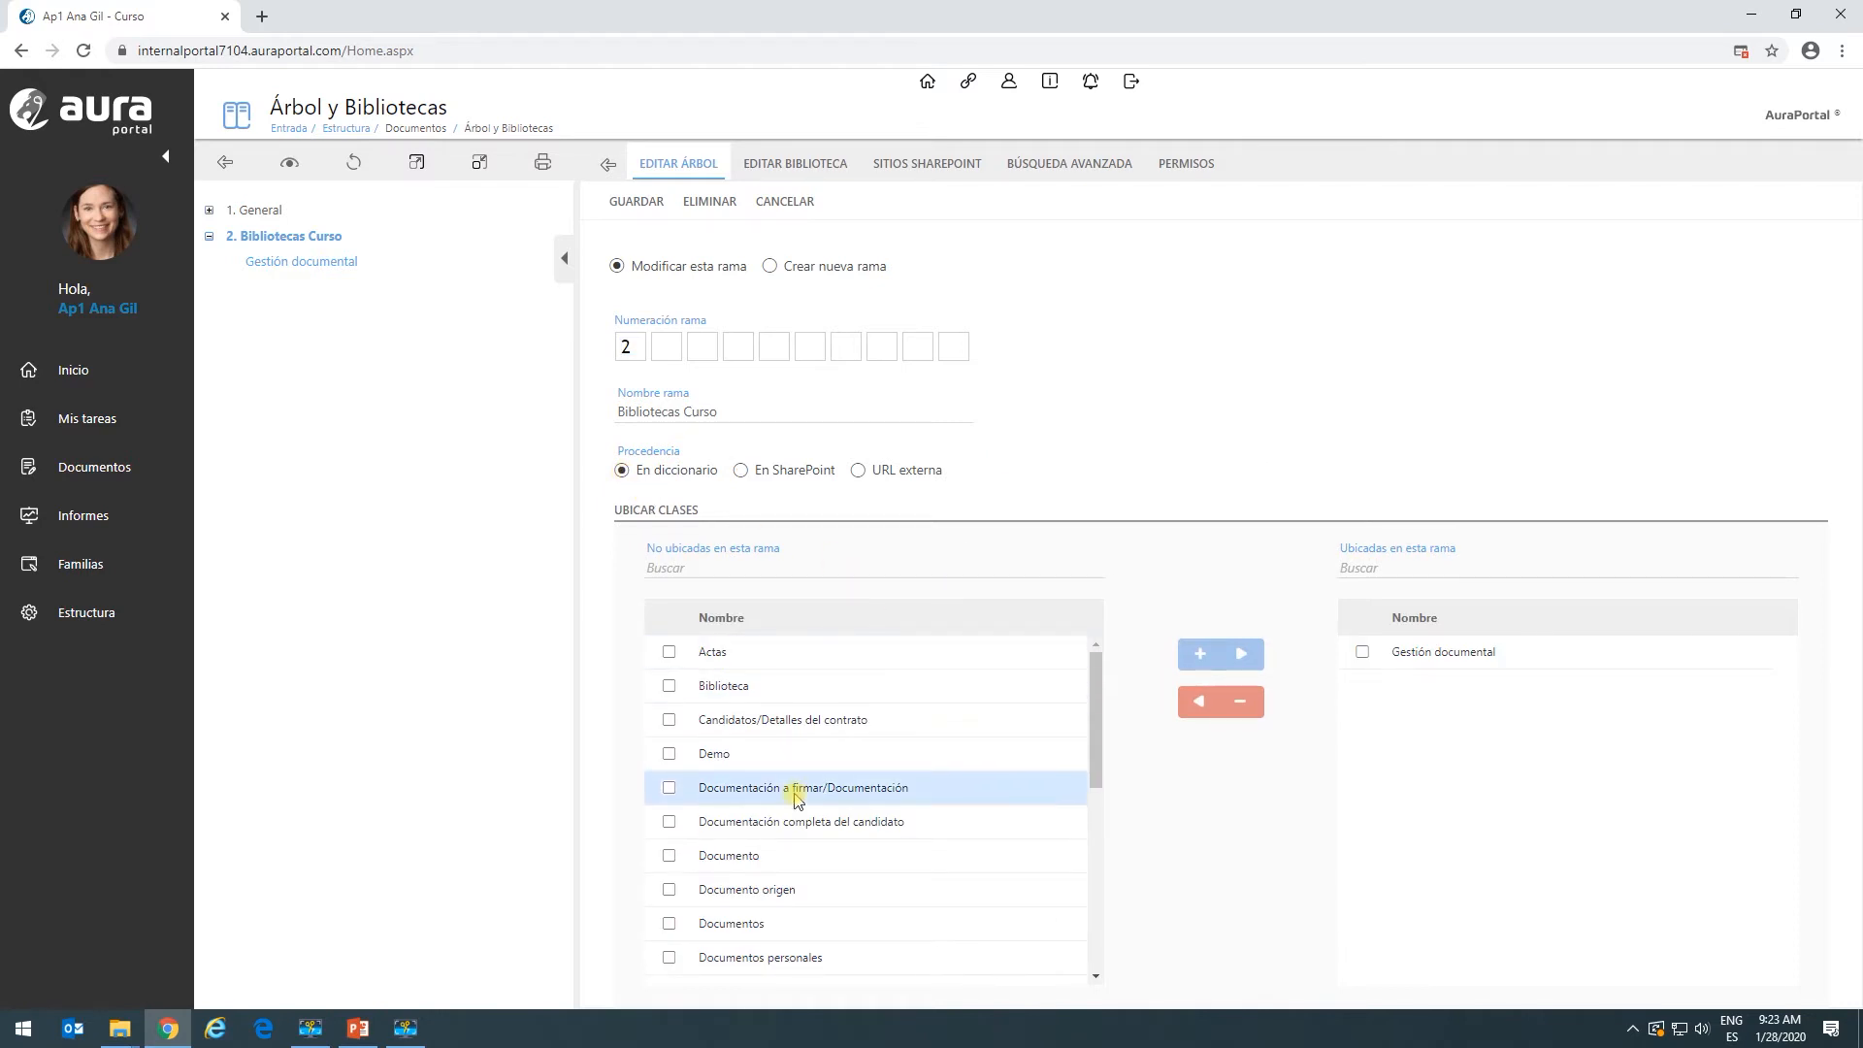
{"action": "scroll", "coordinate": [791, 806], "scroll_direction": "down", "scroll_amount": 2}
{"action": "scroll", "coordinate": [791, 820], "scroll_direction": "down", "scroll_amount": 4}
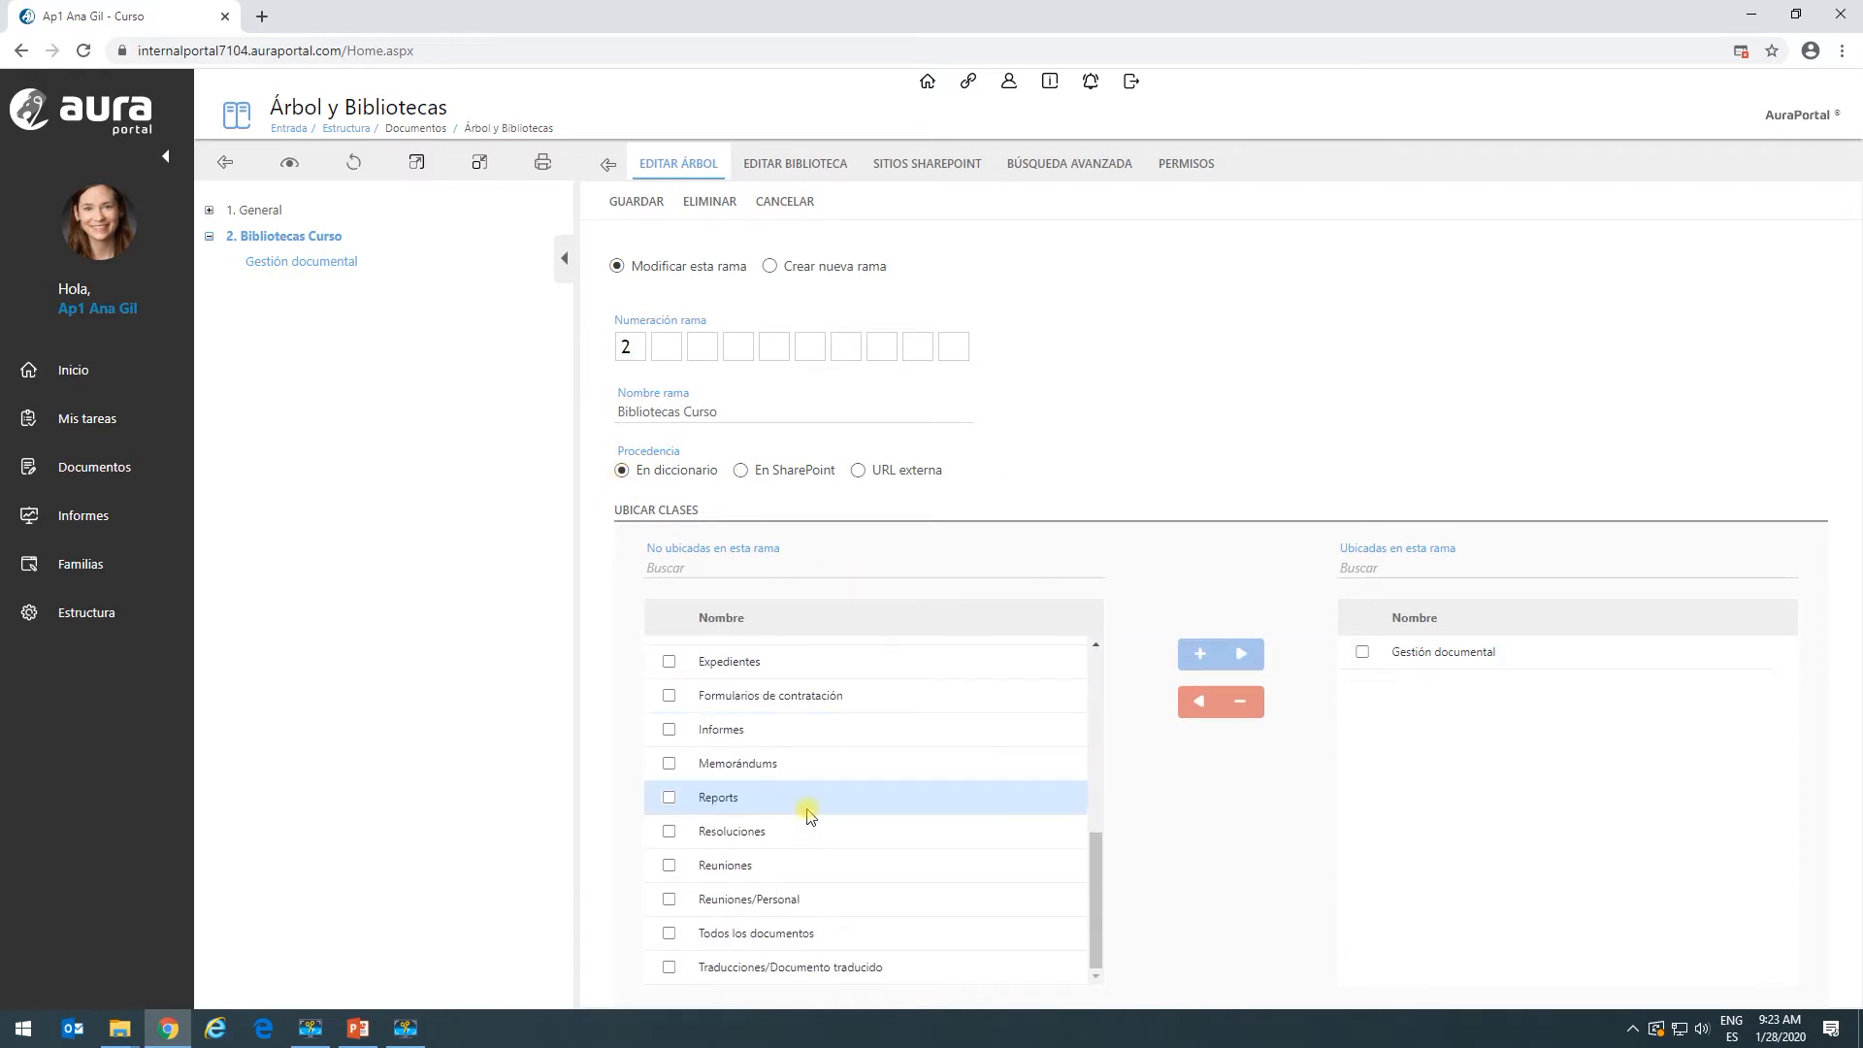
{"action": "scroll", "coordinate": [787, 816], "scroll_direction": "up", "scroll_amount": 2}
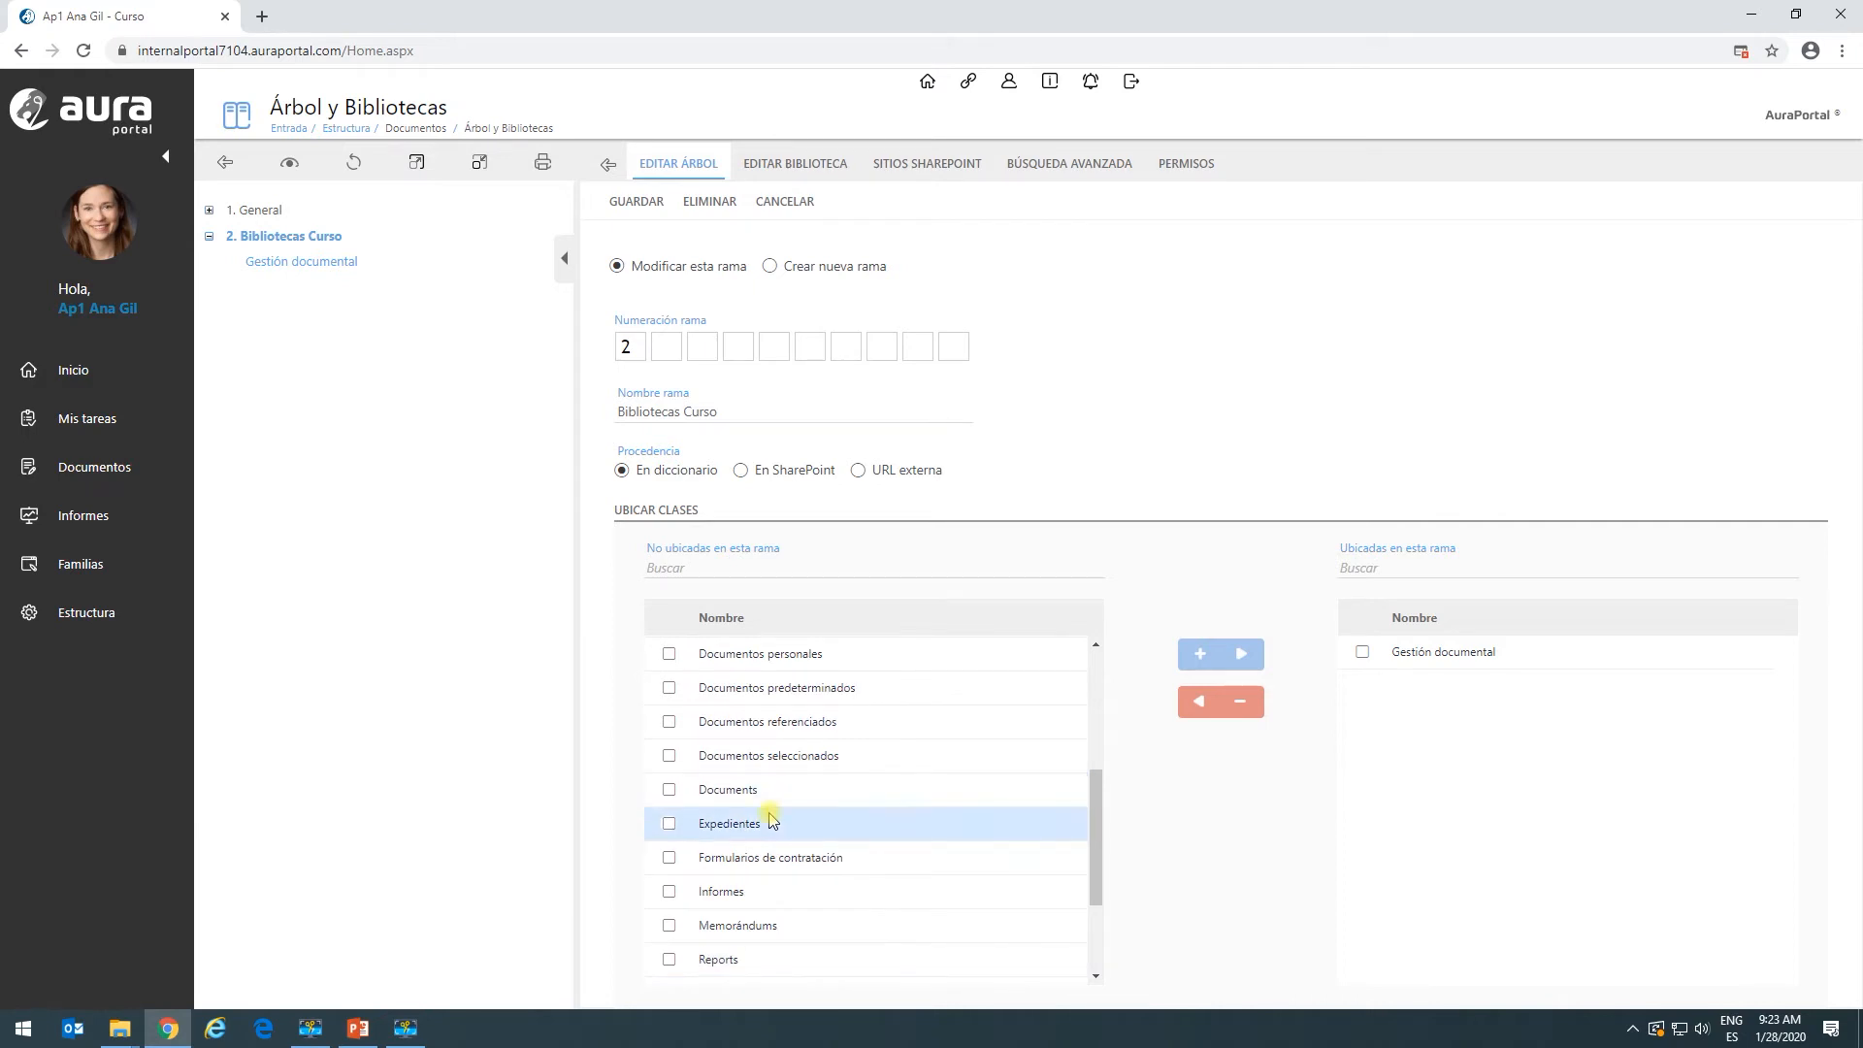
{"action": "scroll", "coordinate": [762, 817], "scroll_direction": "up", "scroll_amount": 4}
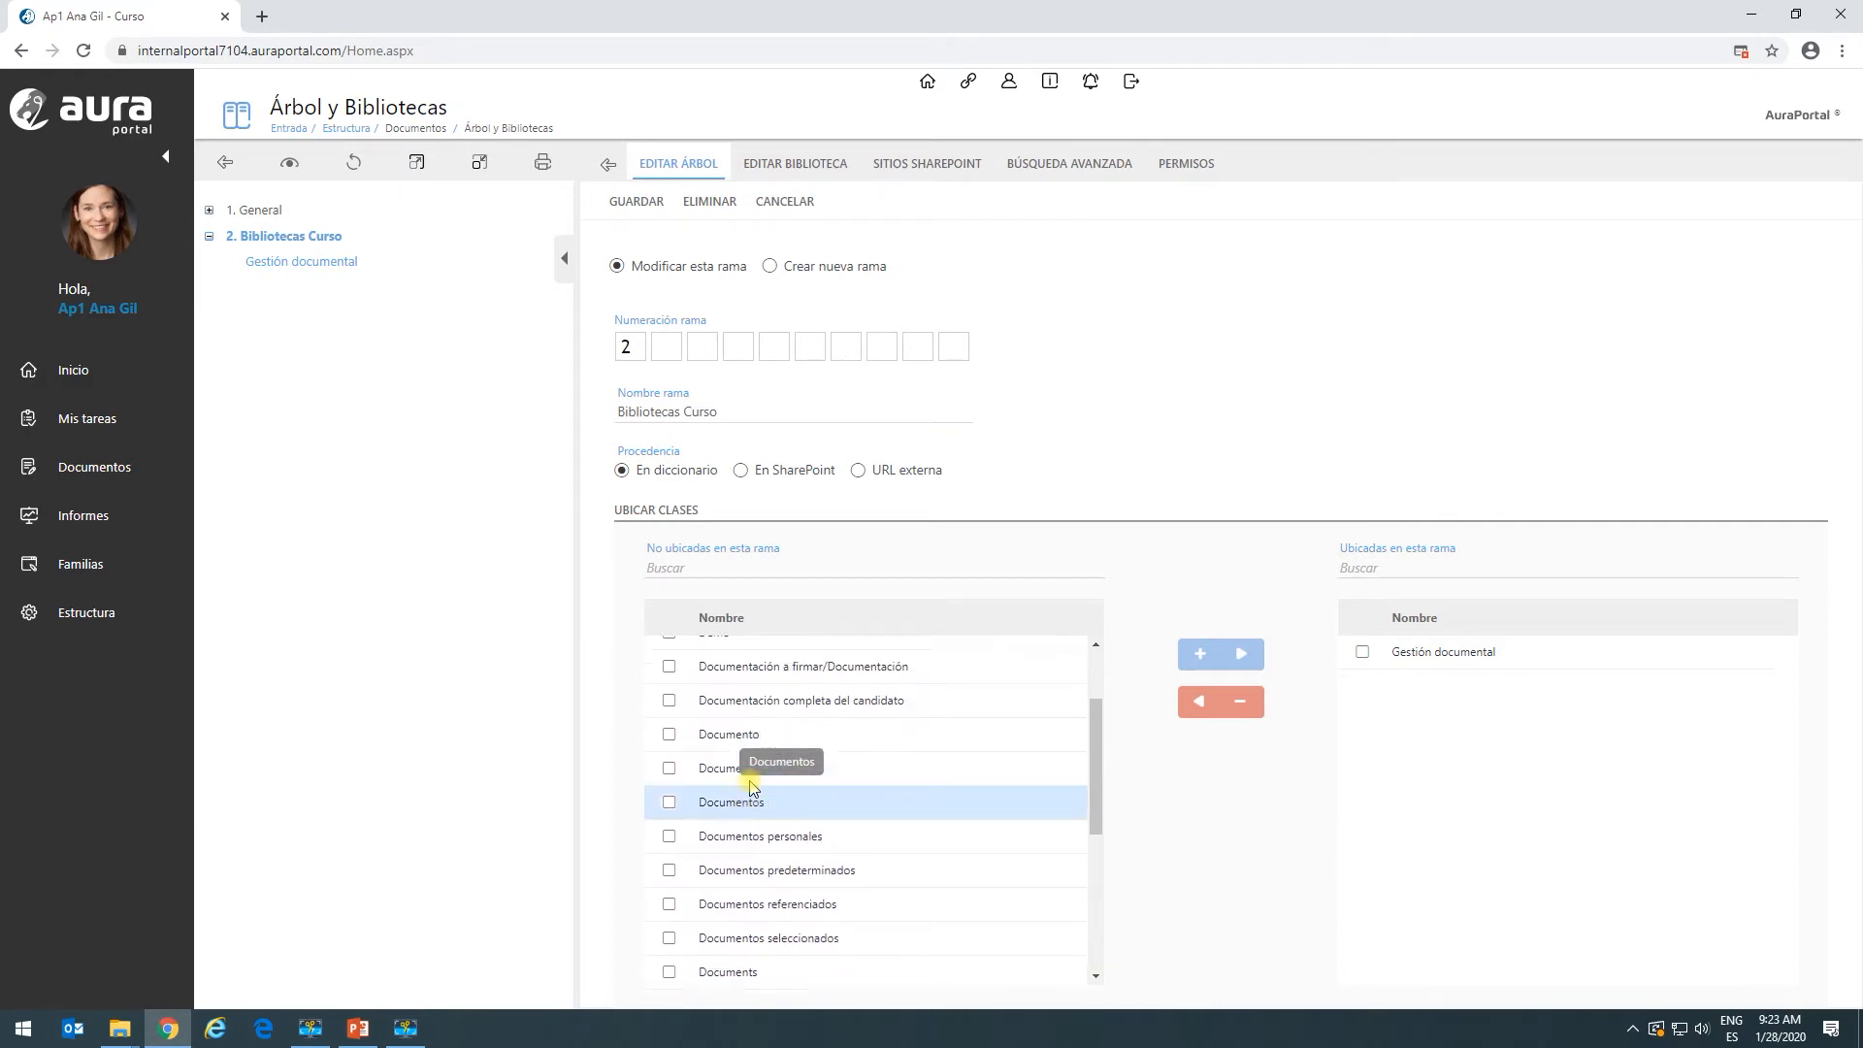
{"action": "left_click", "coordinate": [669, 756]}
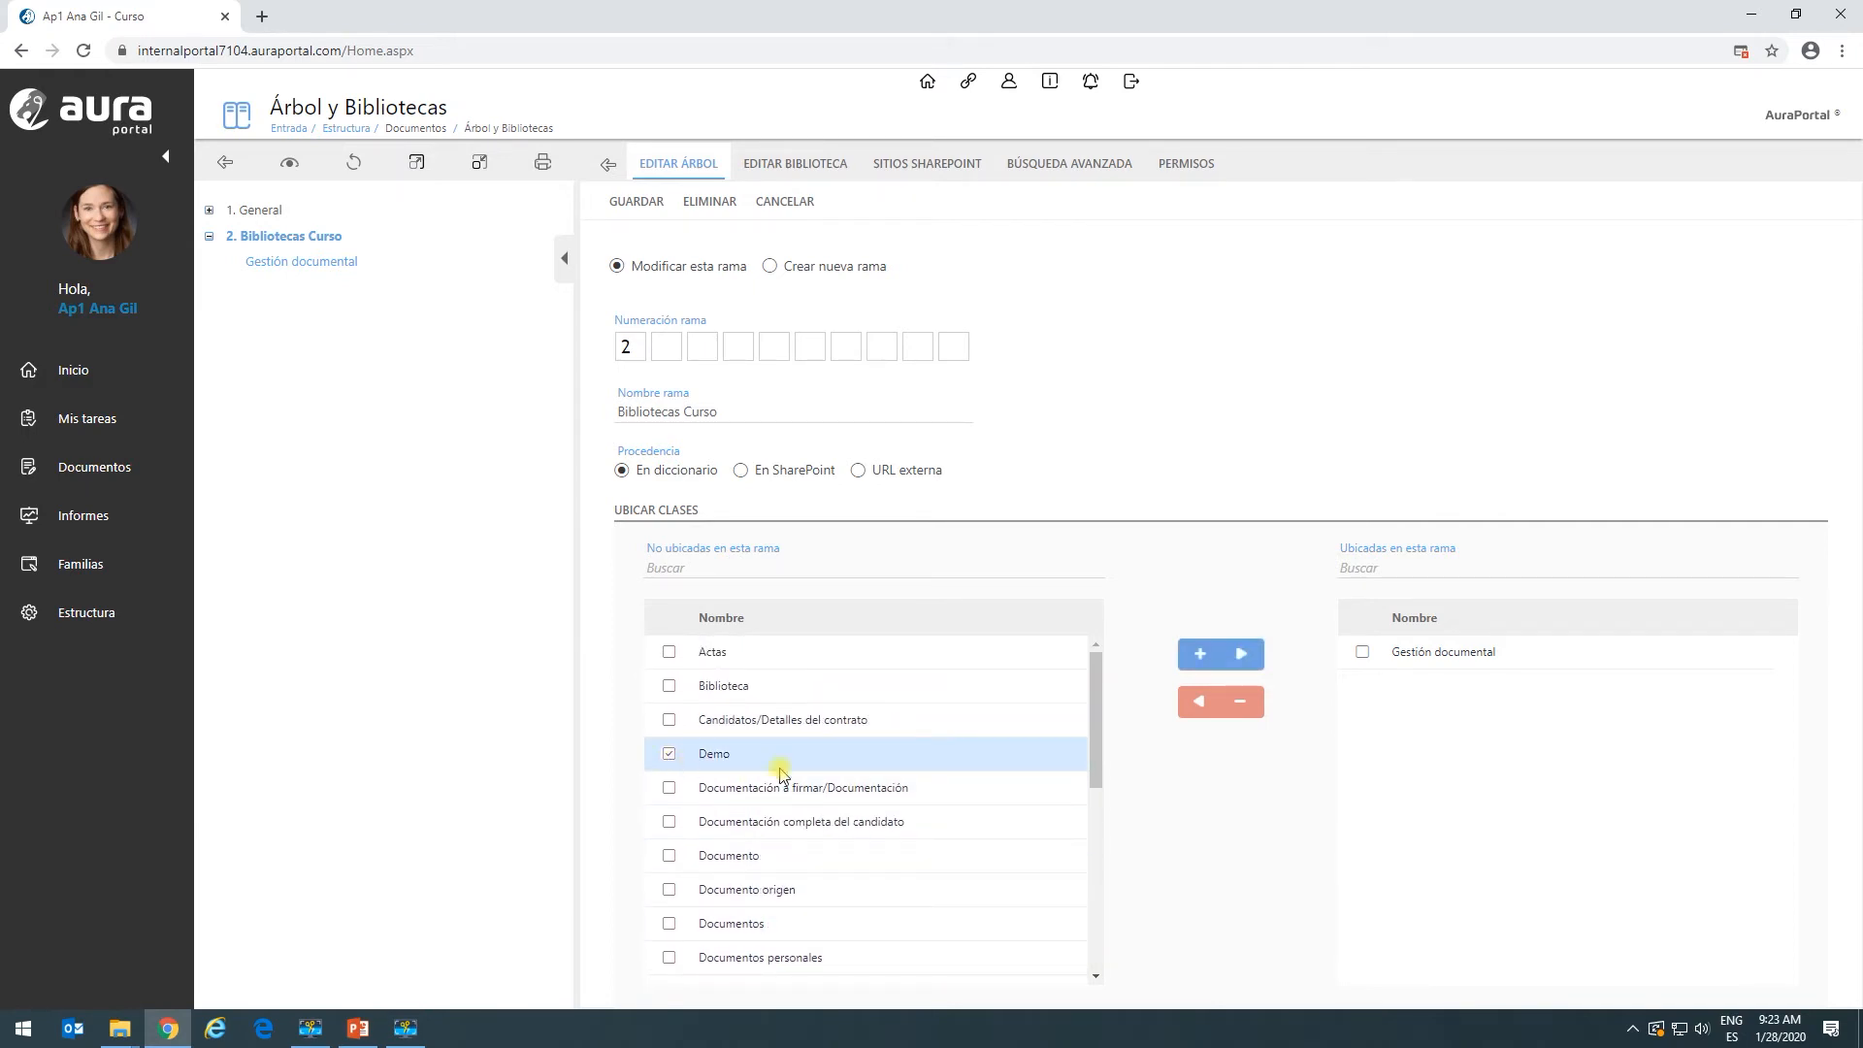
{"action": "left_click", "coordinate": [1211, 658]}
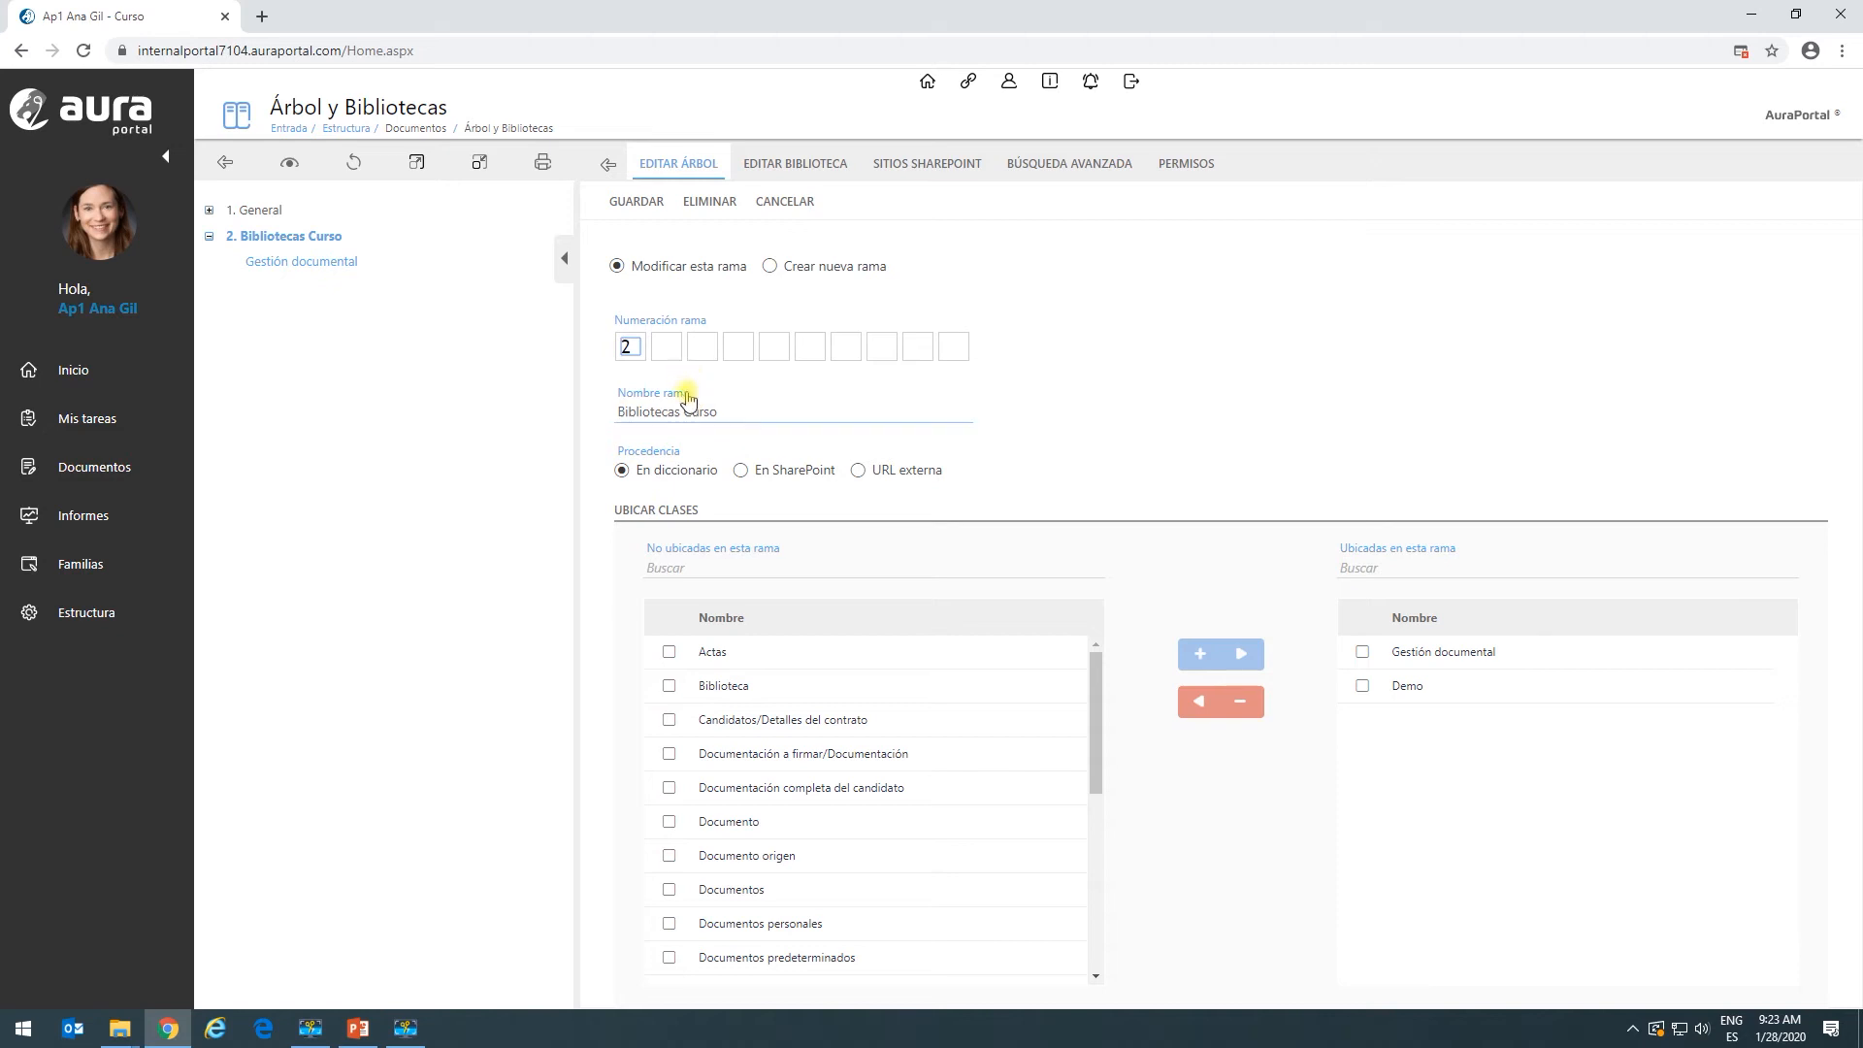
{"action": "left_click", "coordinate": [632, 207]}
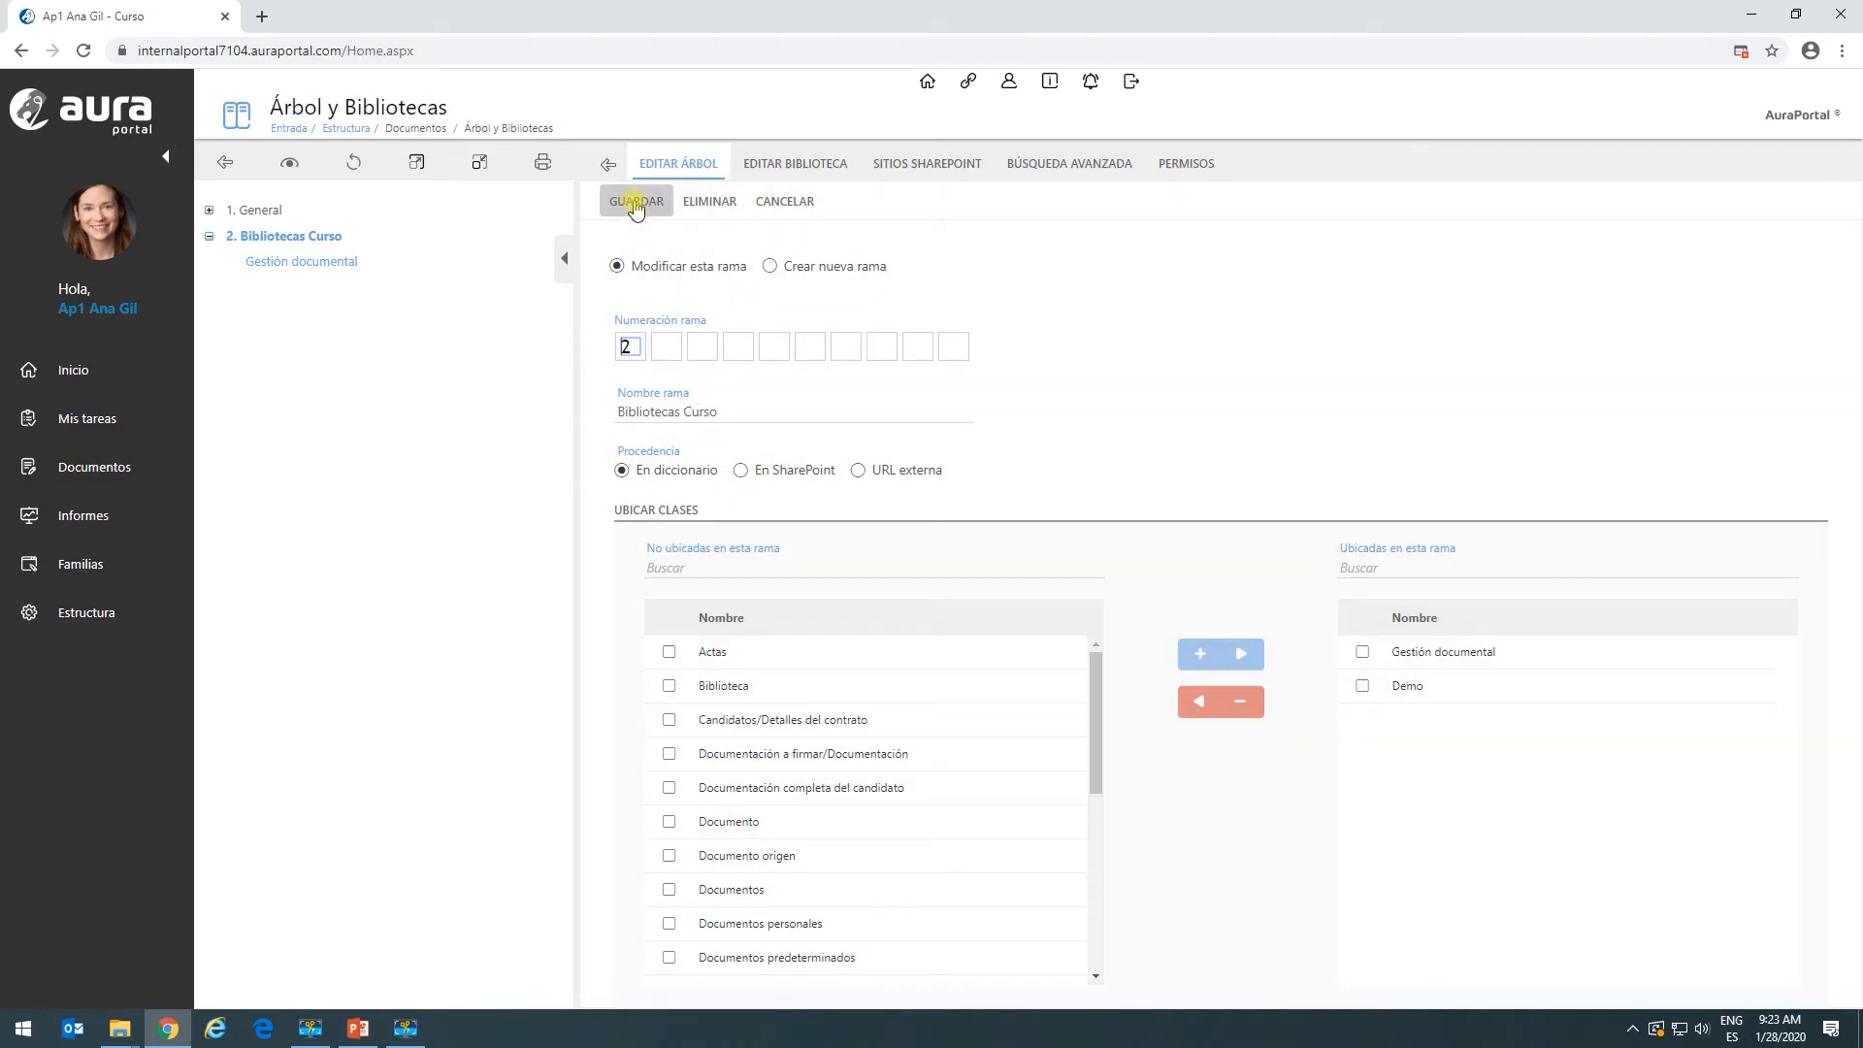
Open the Demo library from Documentos and integrate the file Carta1.docx into it.
{"action": "left_click", "coordinate": [88, 473]}
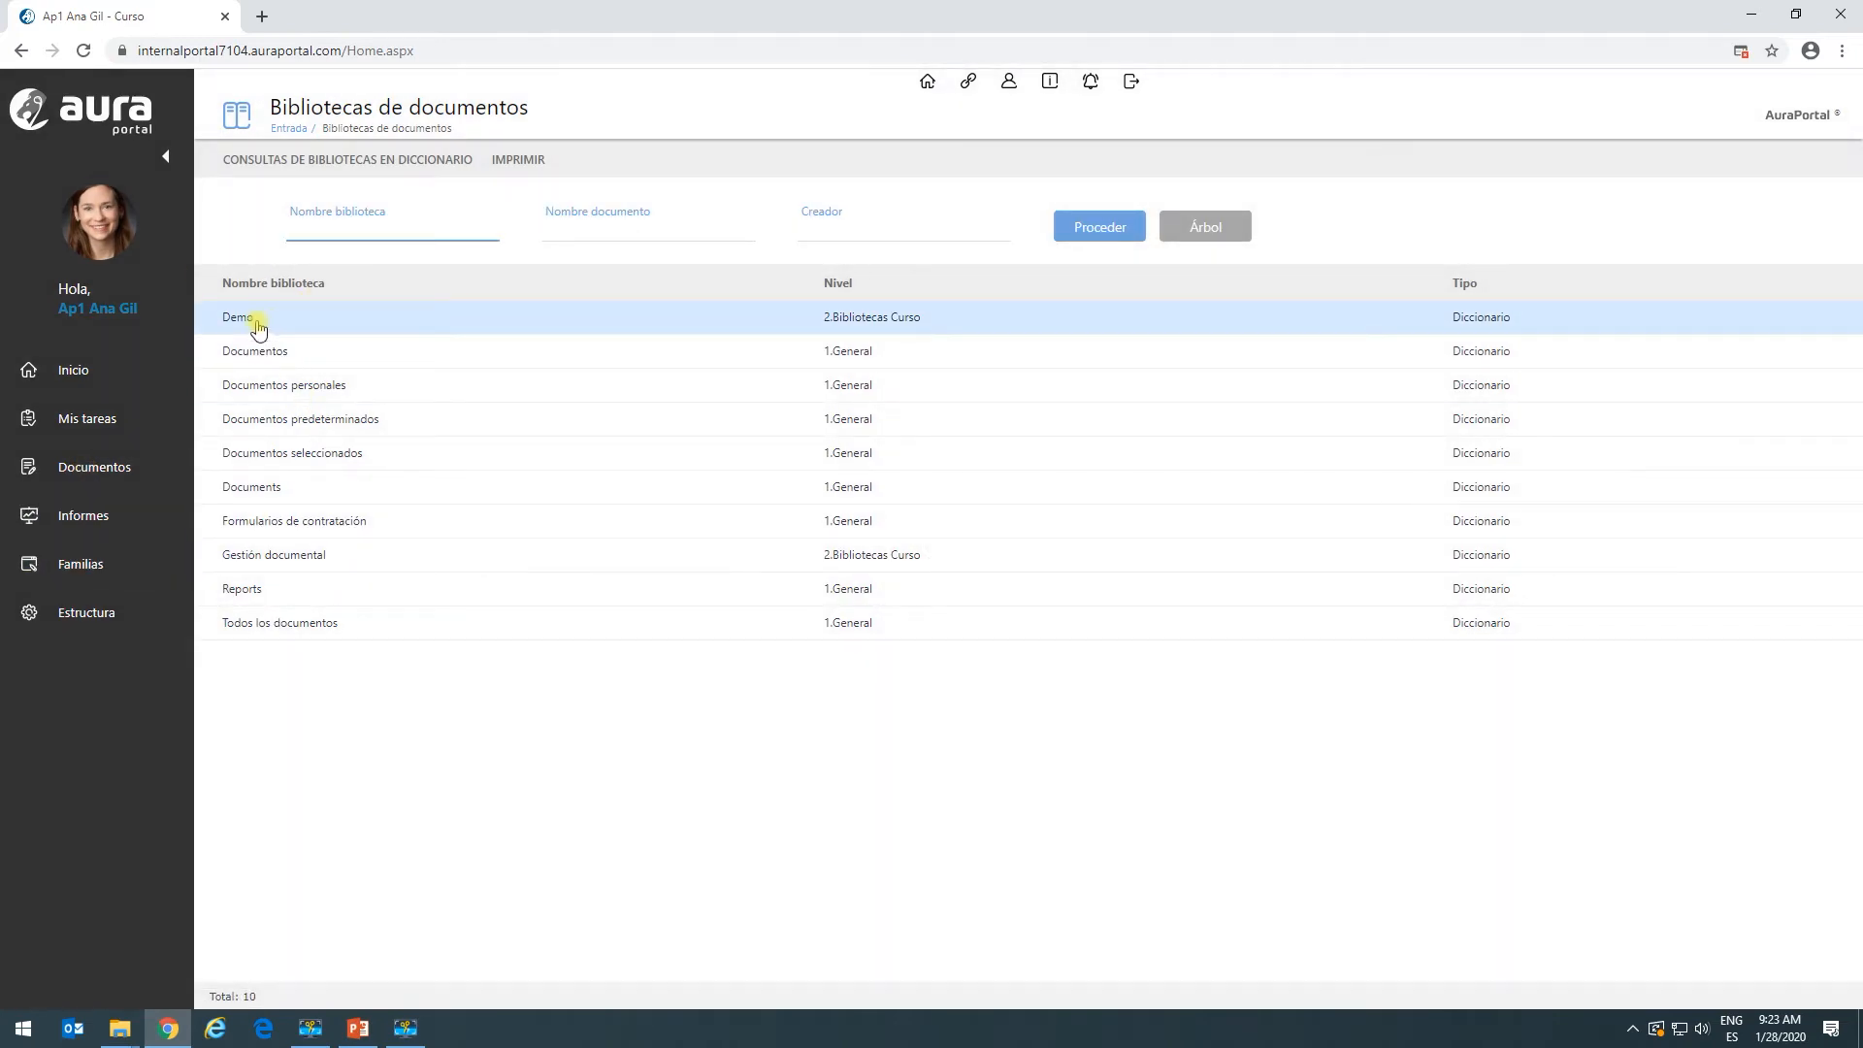
{"action": "left_click", "coordinate": [257, 327]}
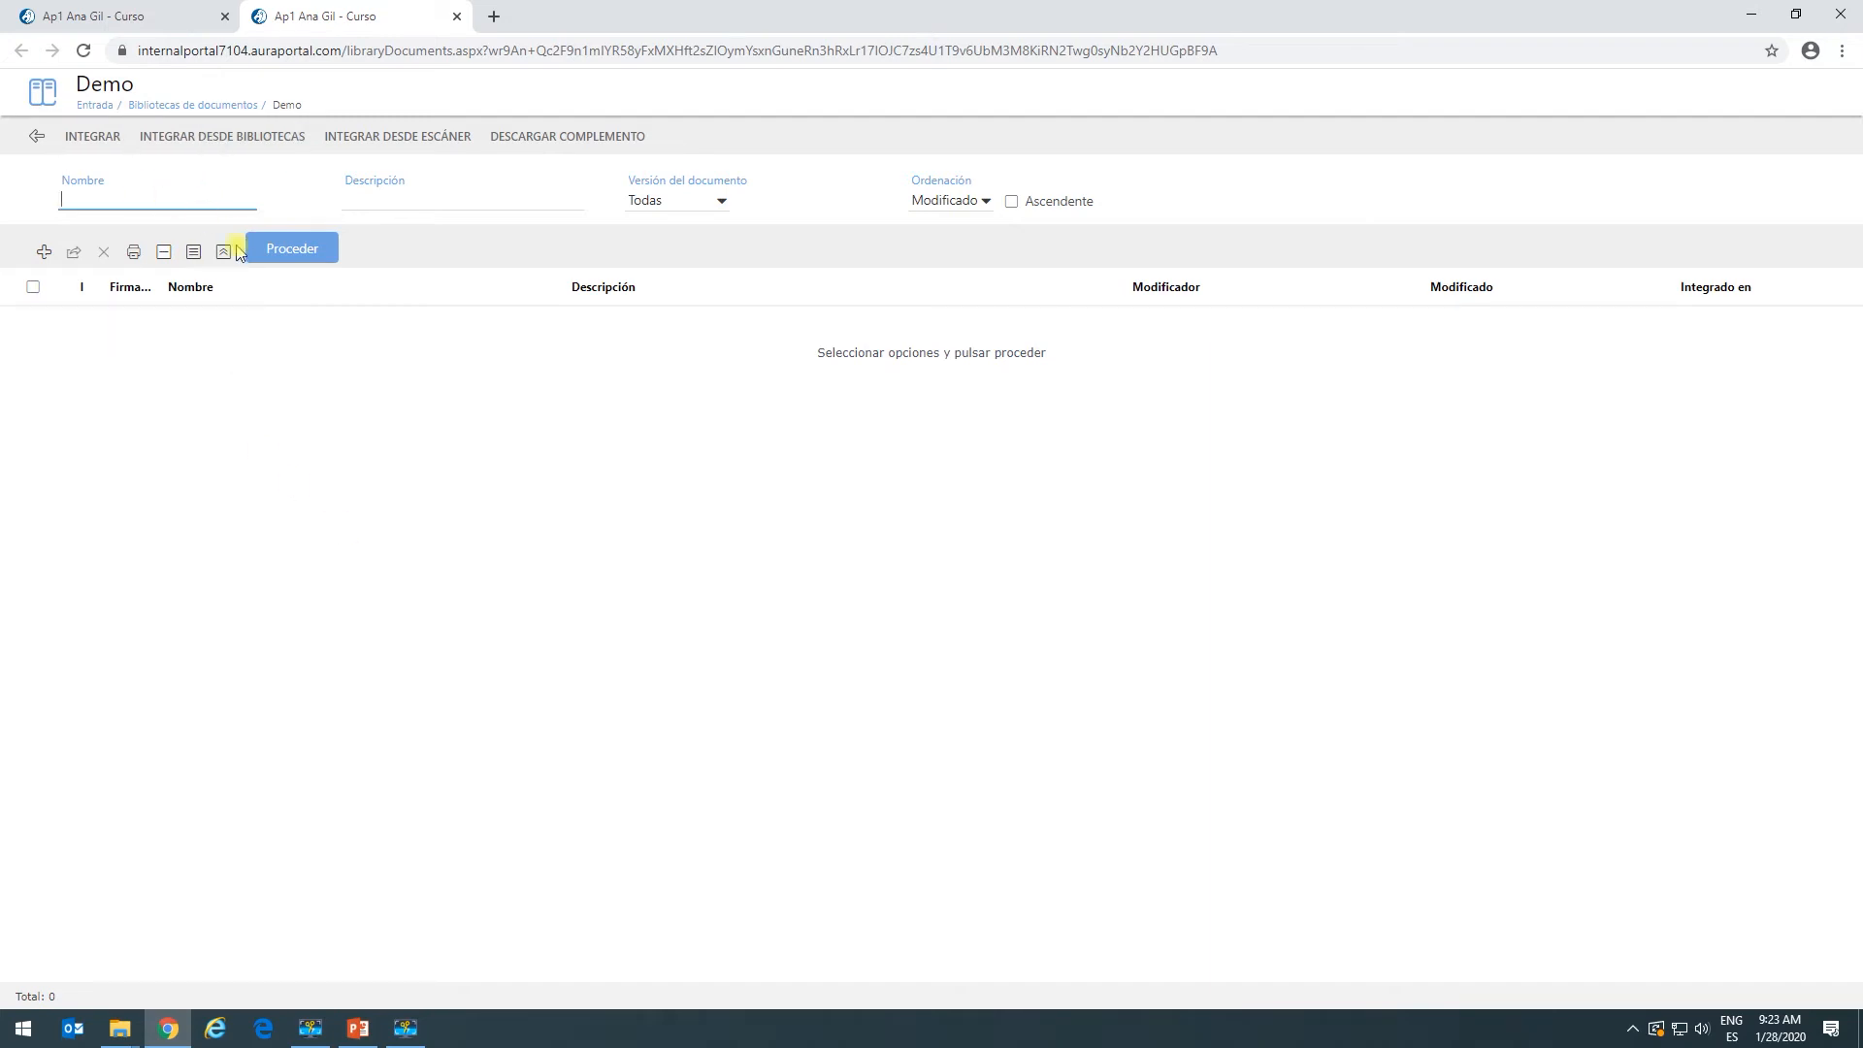
{"action": "left_click", "coordinate": [274, 250]}
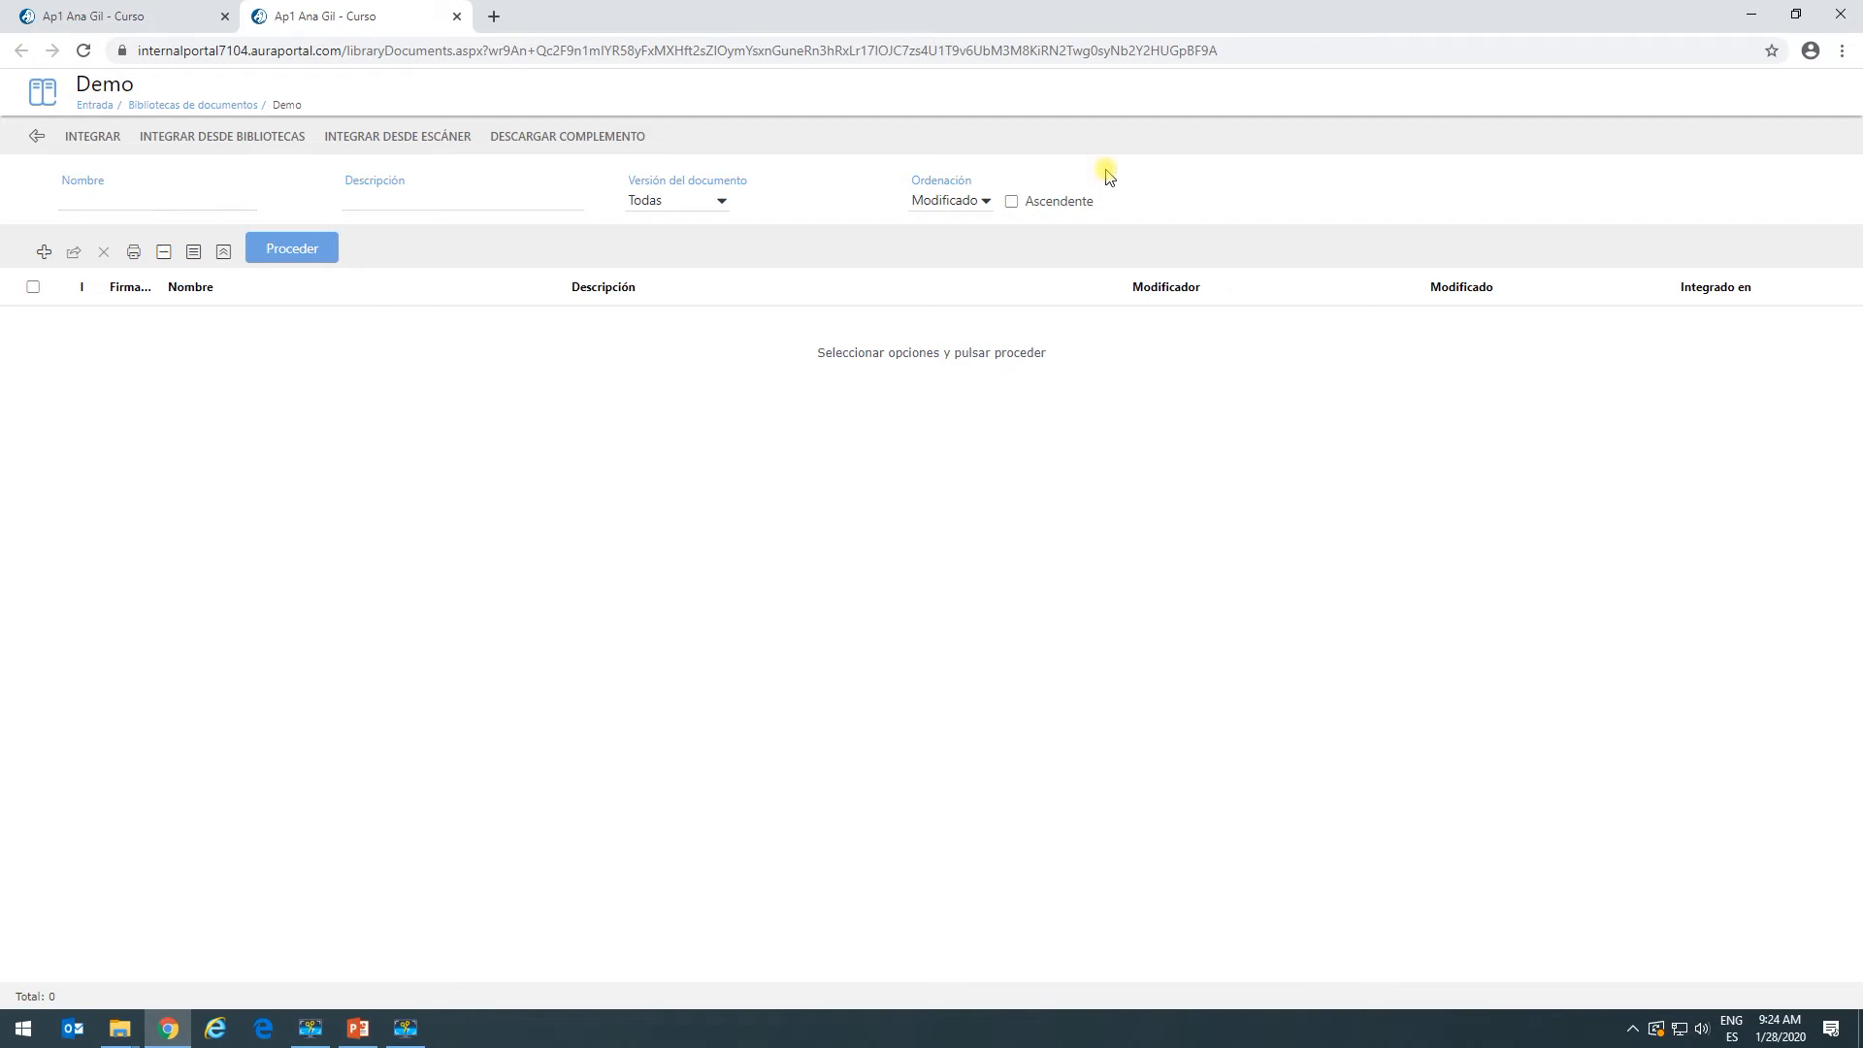
{"action": "left_click", "coordinate": [91, 138]}
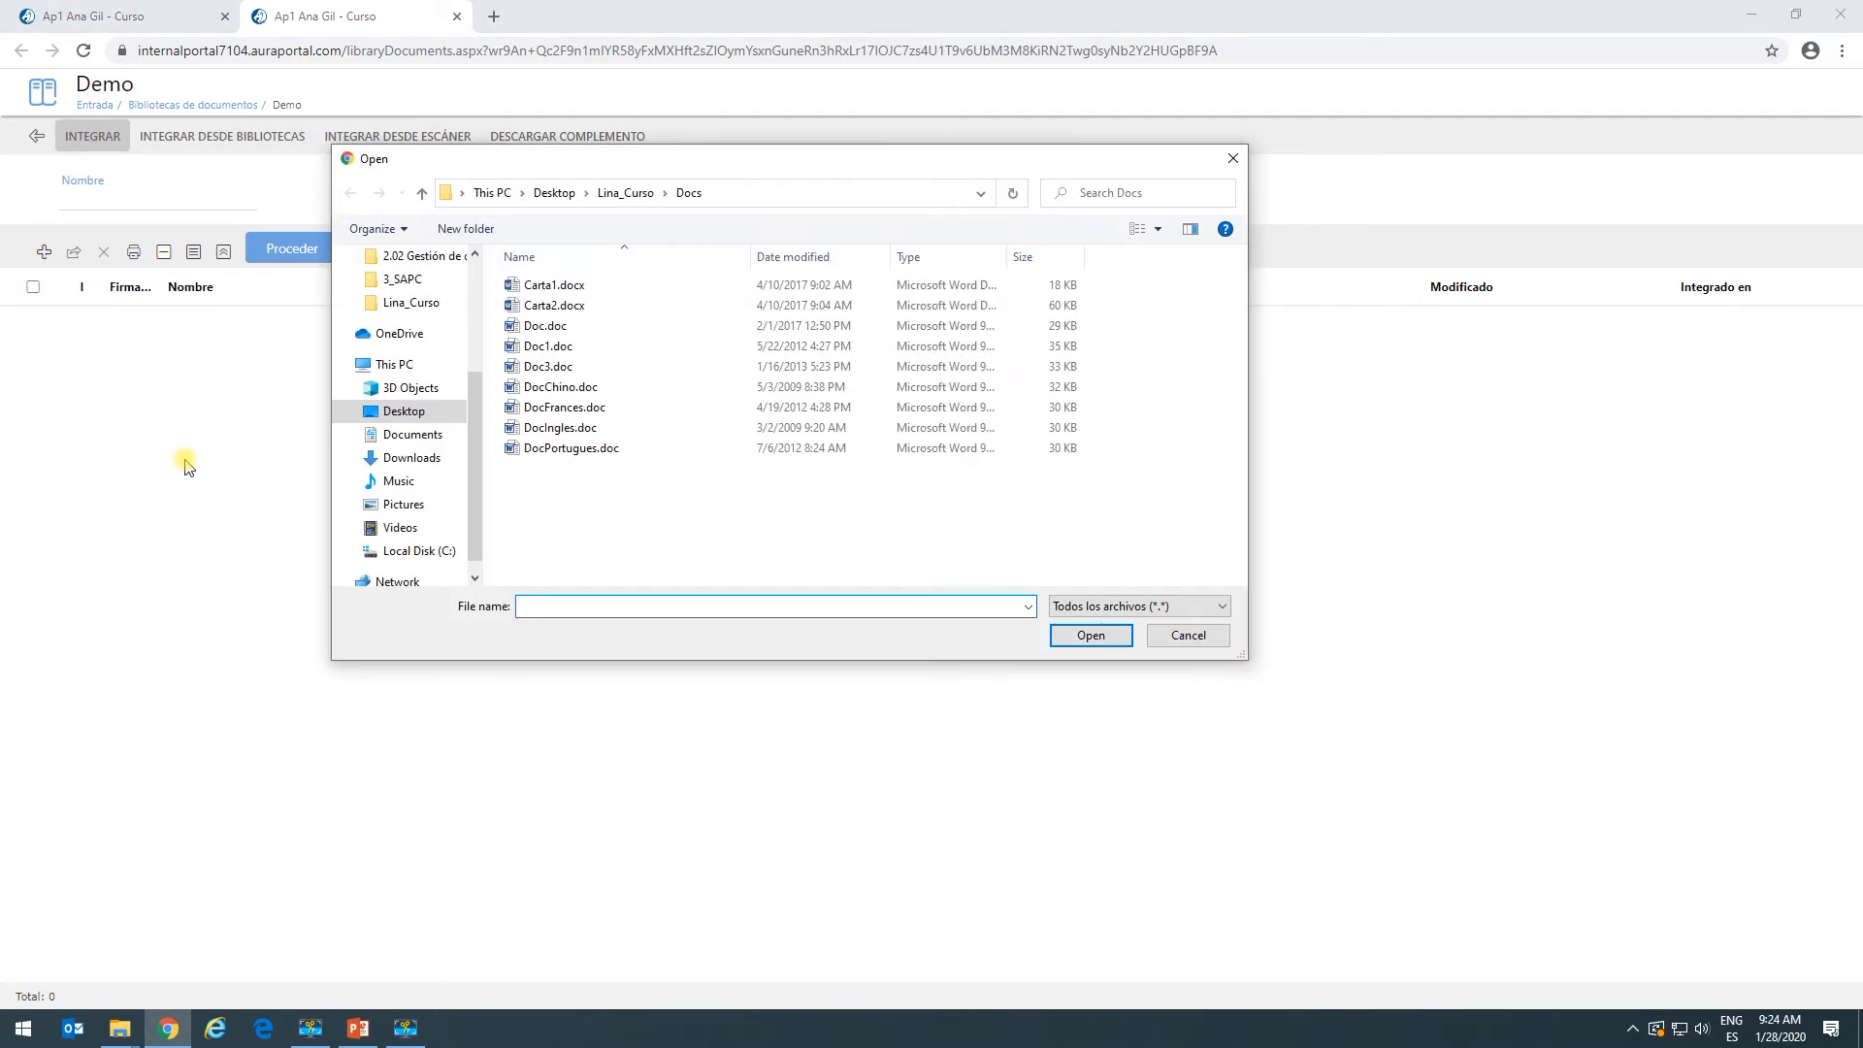
{"action": "left_click", "coordinate": [543, 291]}
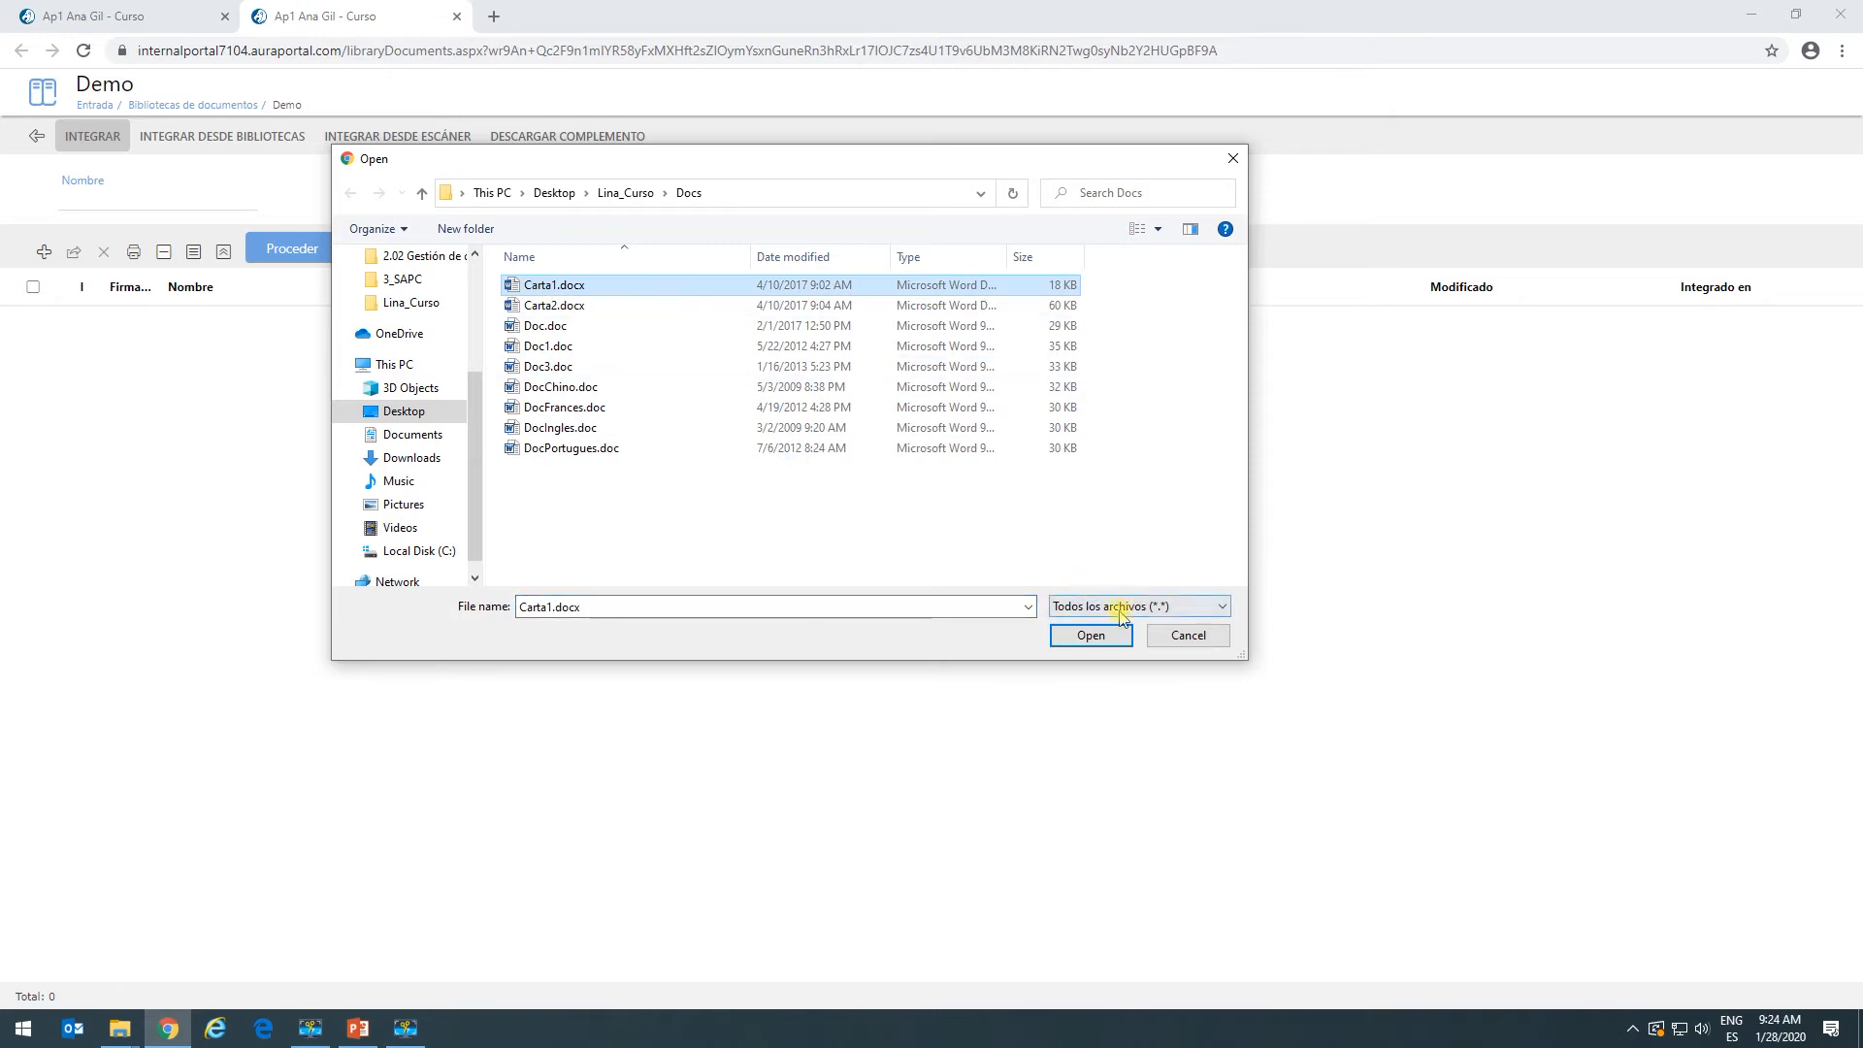
{"action": "left_click", "coordinate": [1090, 636]}
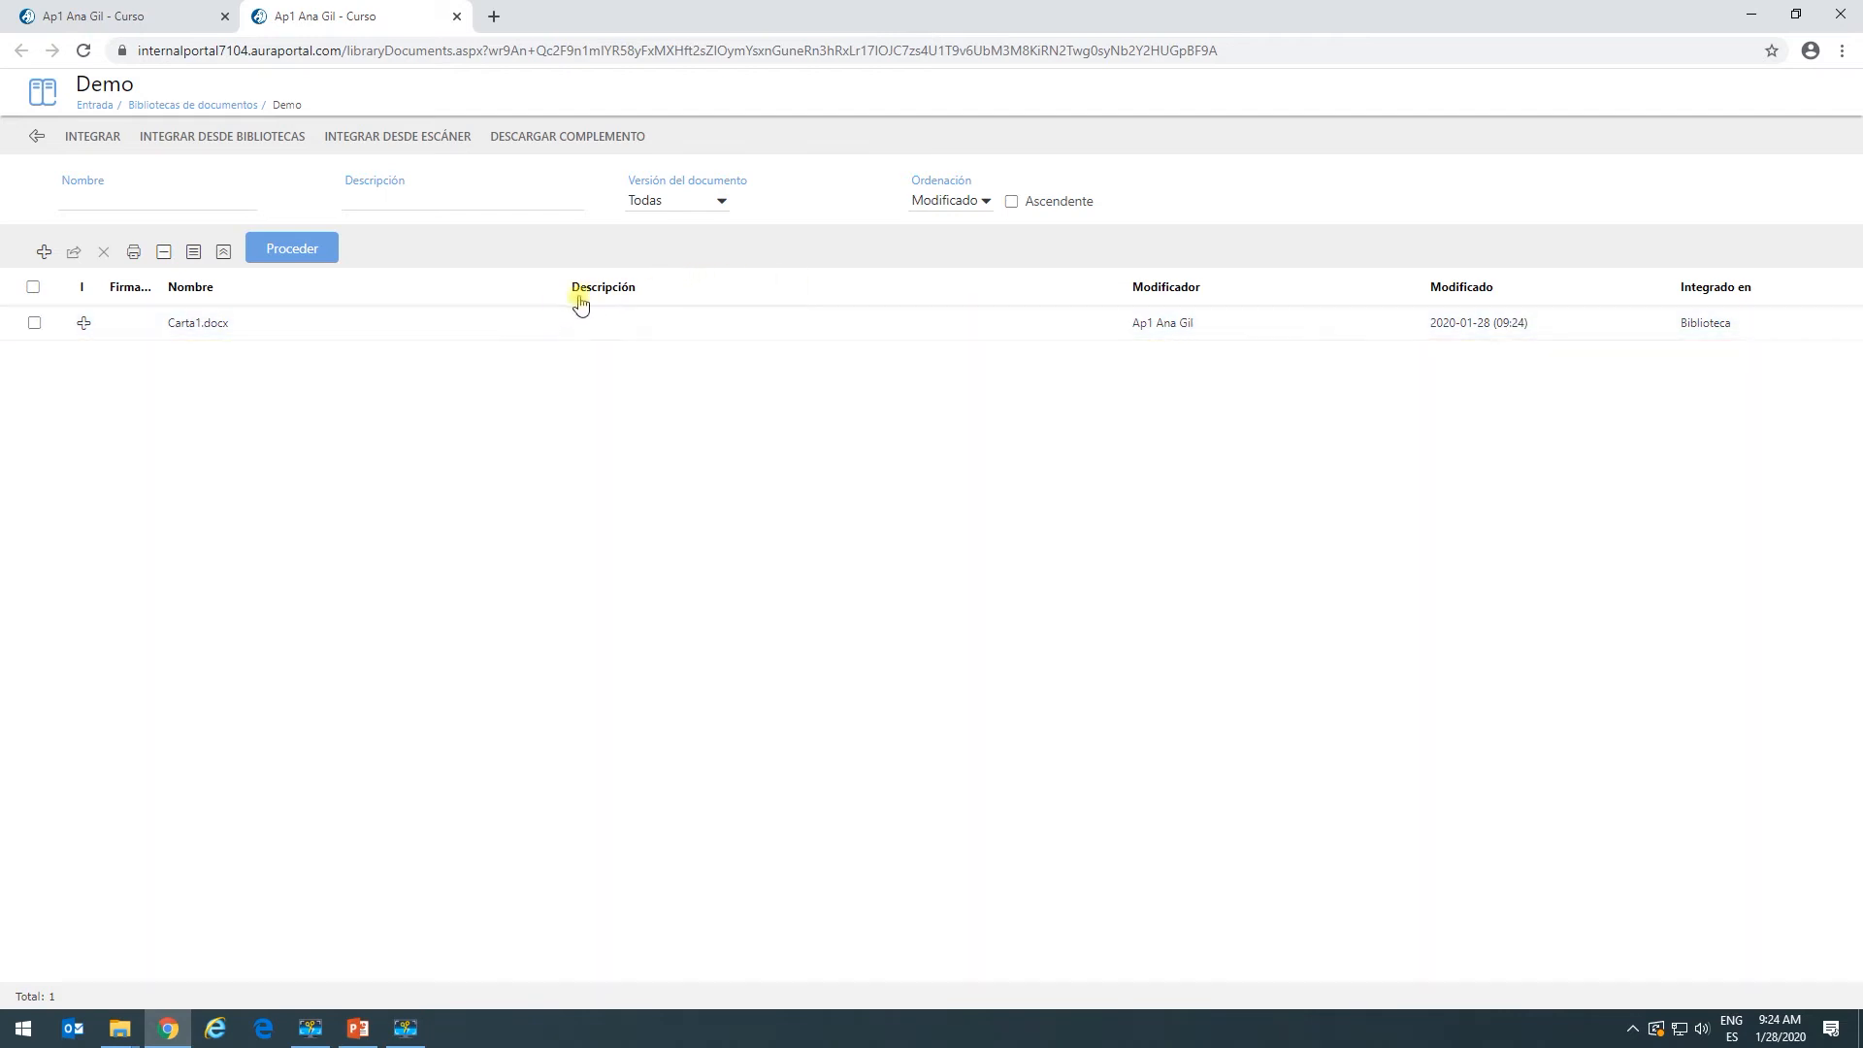
Review the additional information of Carta1.docx, try to edit its tags, and return to the list of document libraries.
{"action": "left_click", "coordinate": [82, 326]}
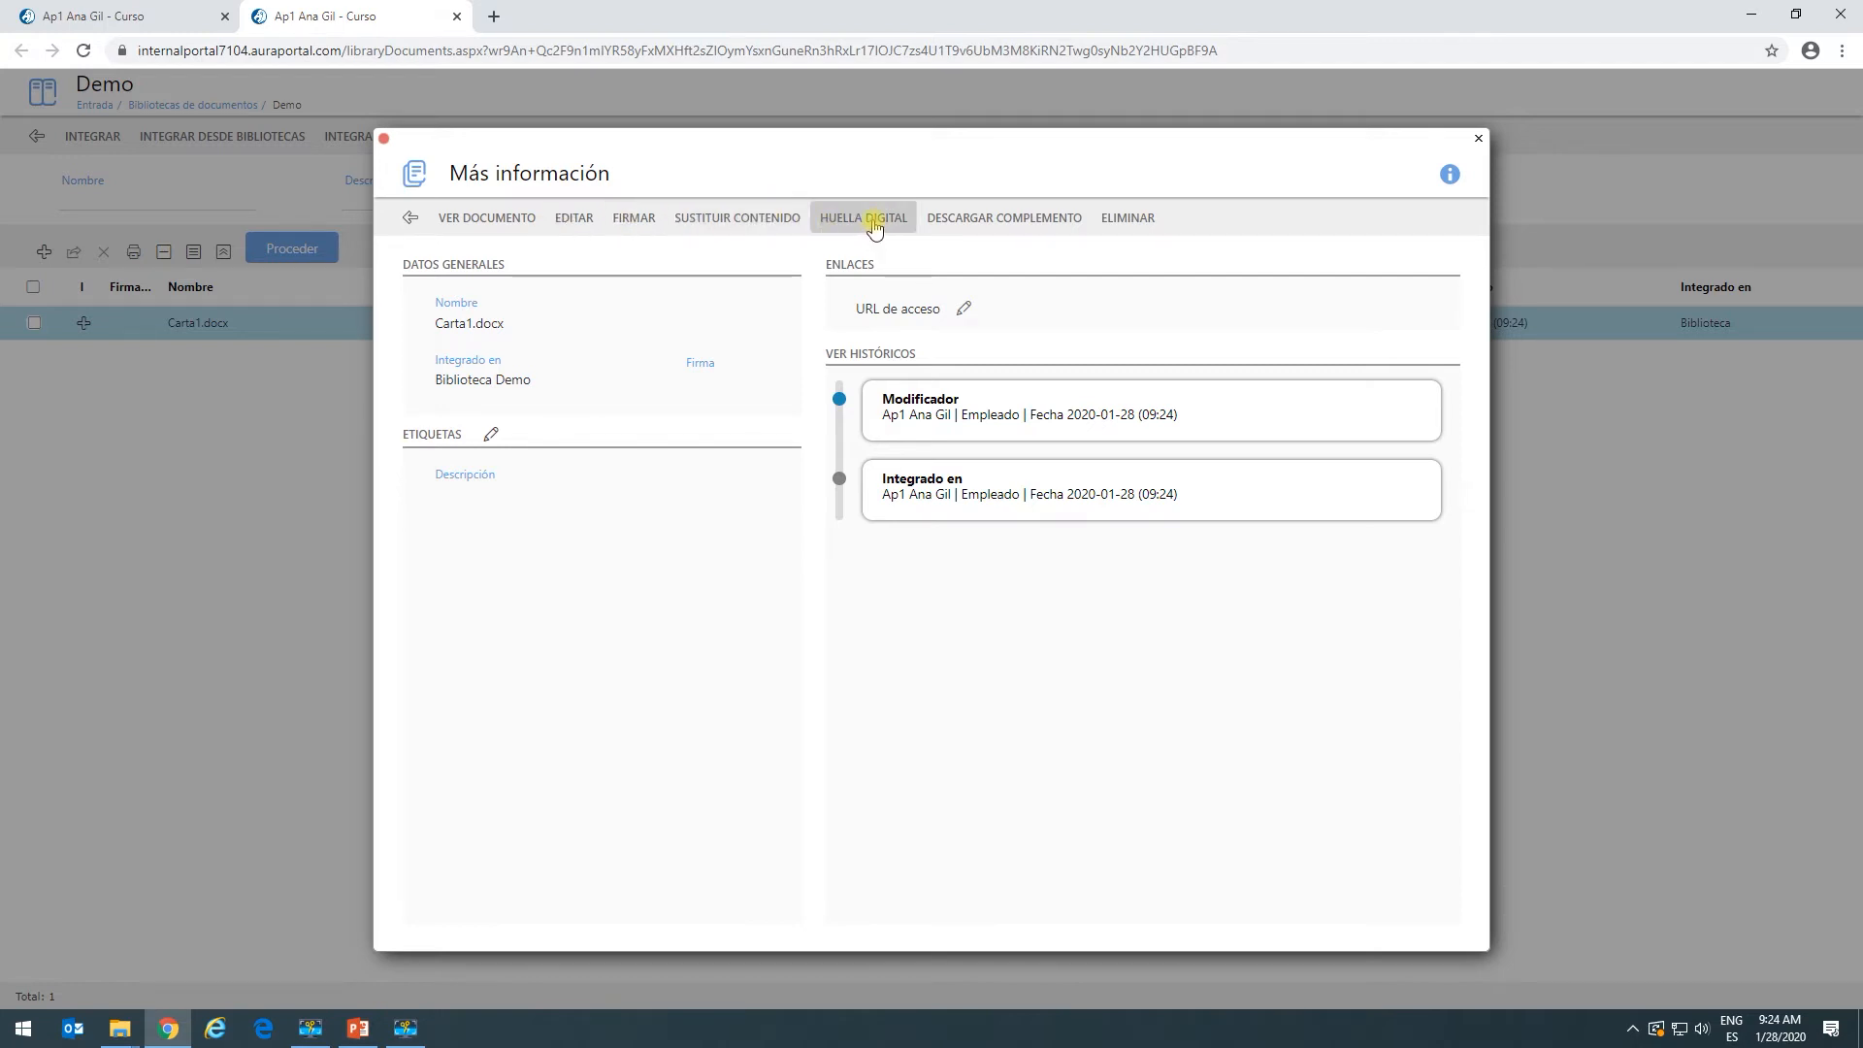
{"action": "mouse_move", "coordinate": [965, 221]}
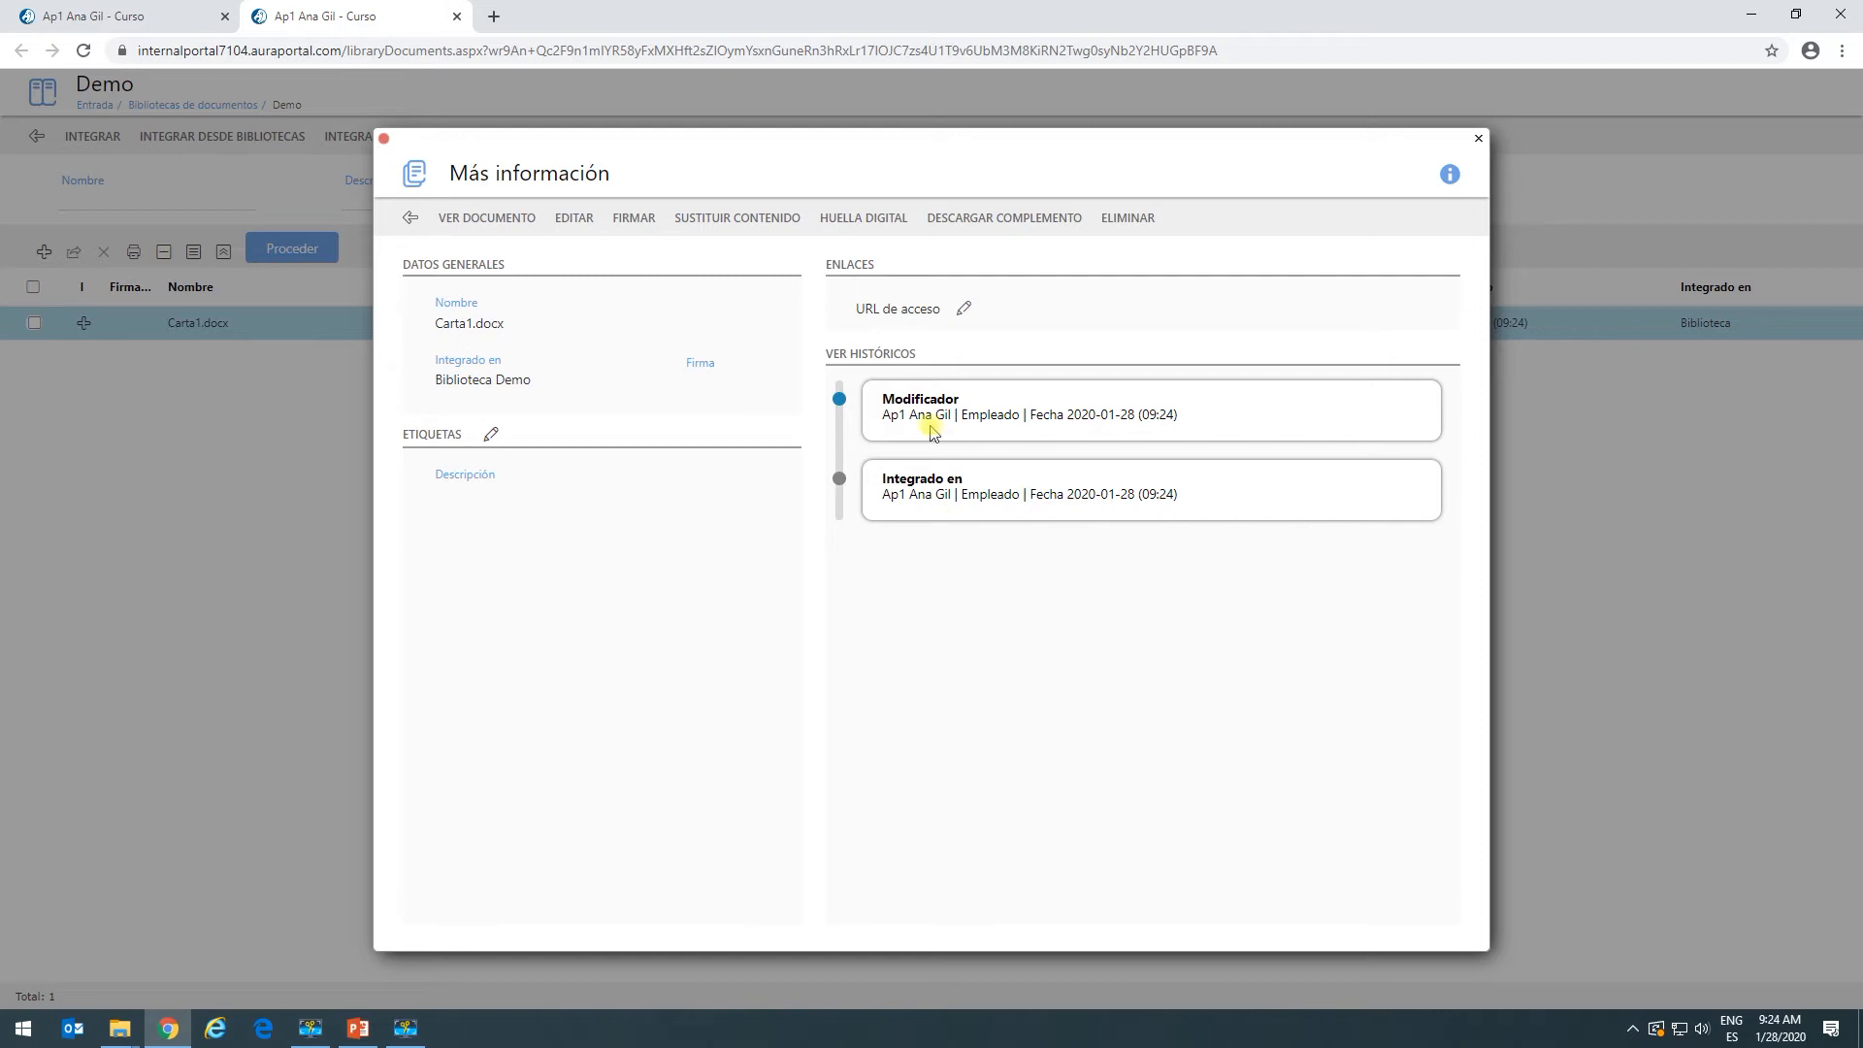
{"action": "left_click", "coordinate": [488, 439]}
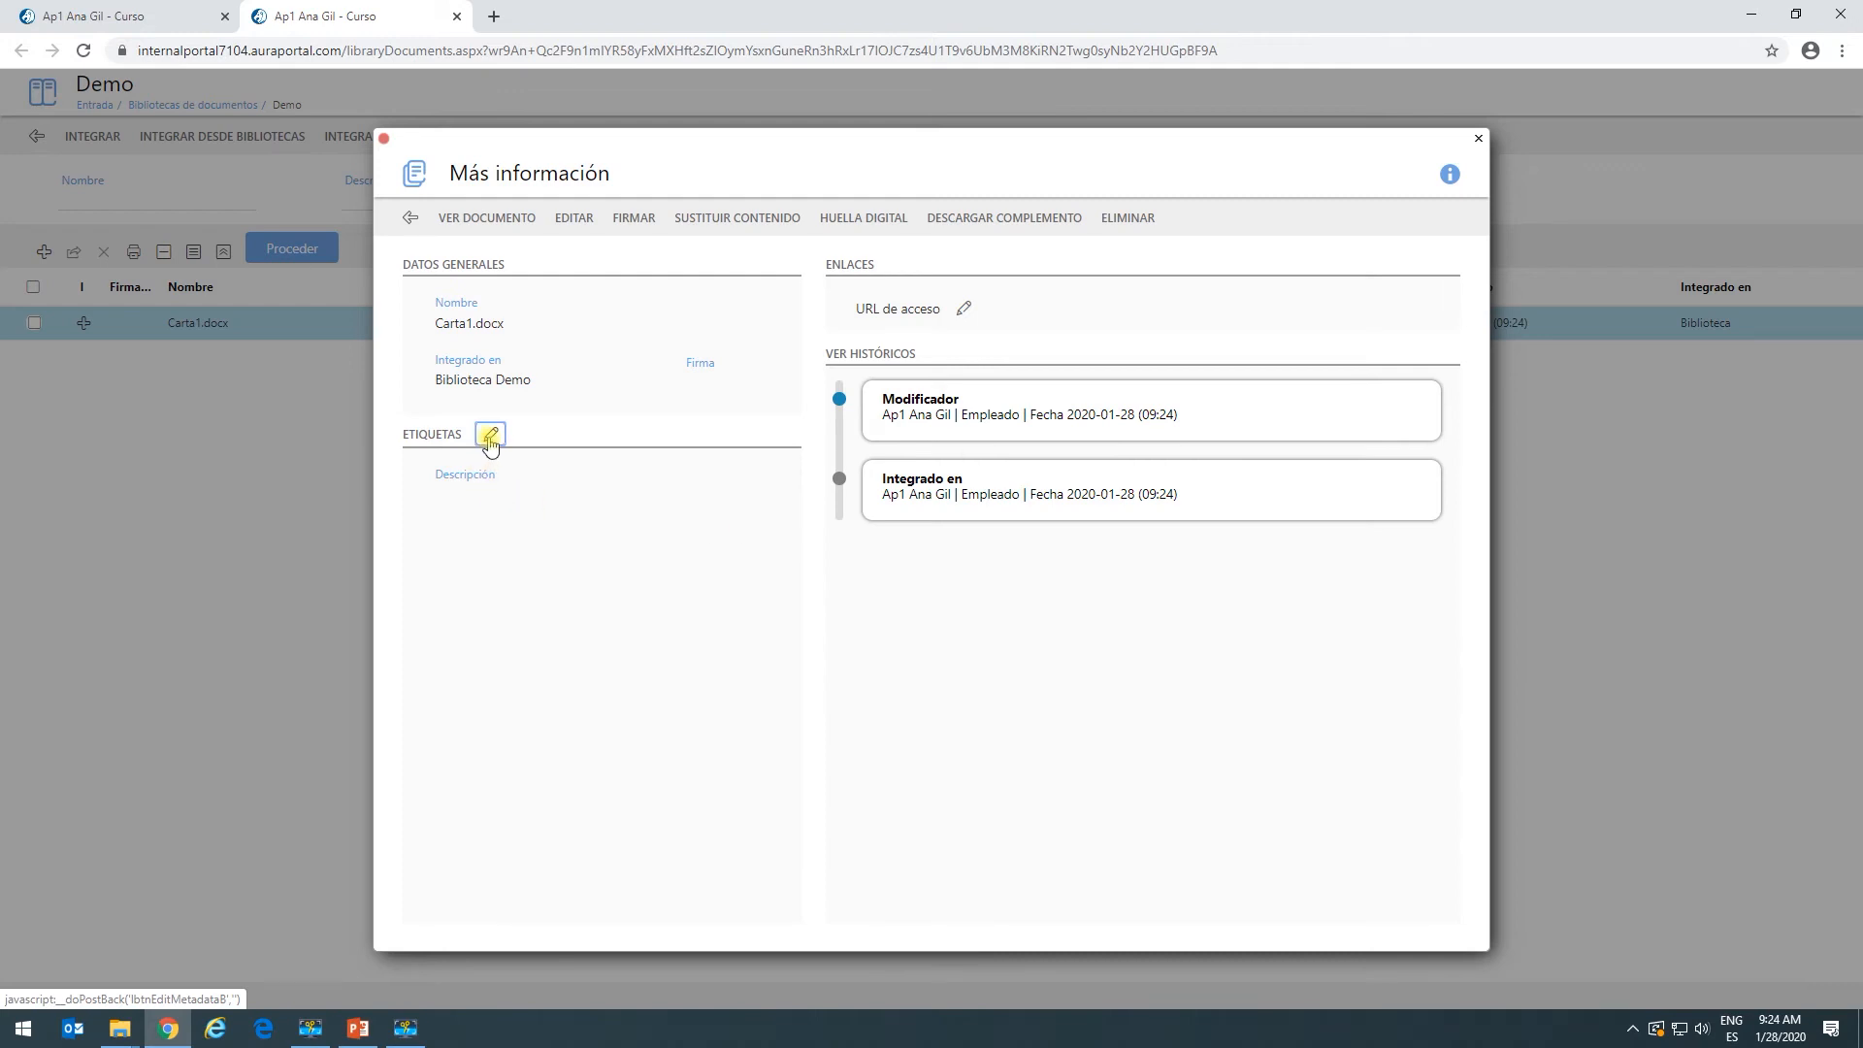
{"action": "left_click", "coordinate": [490, 438]}
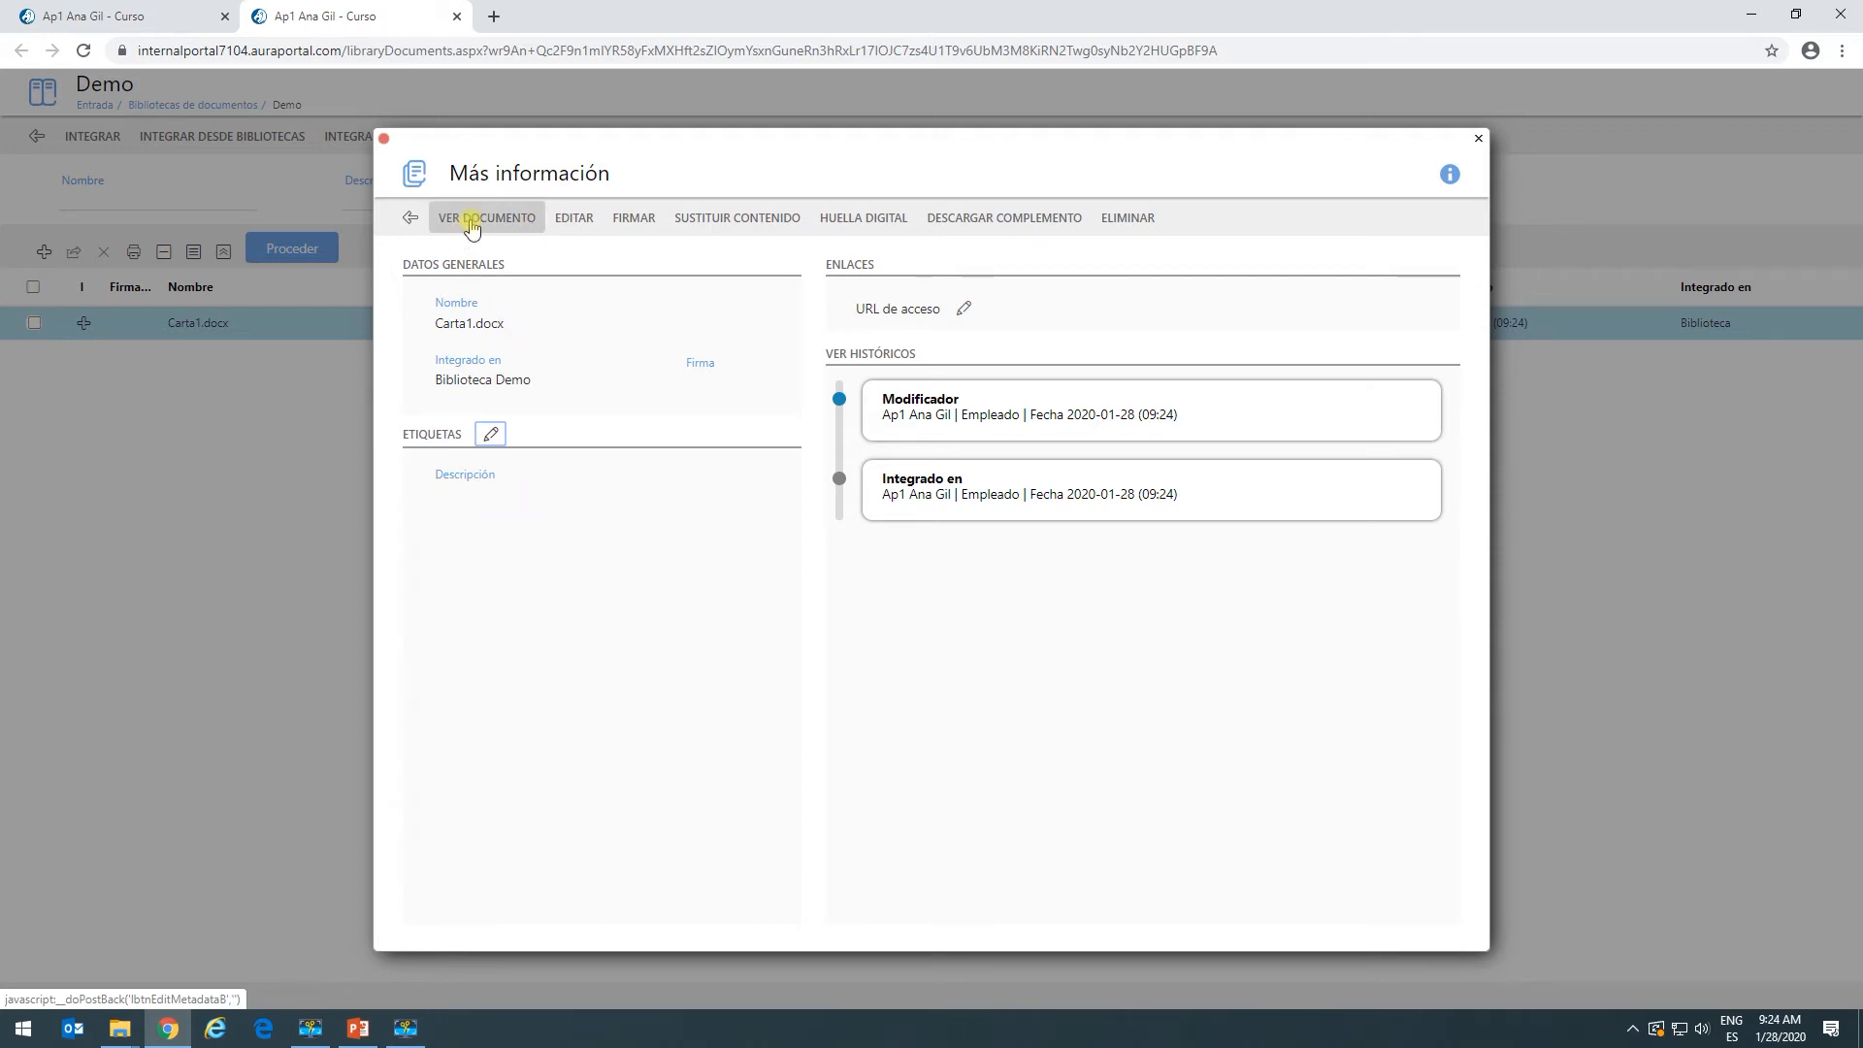
{"action": "left_click", "coordinate": [412, 221]}
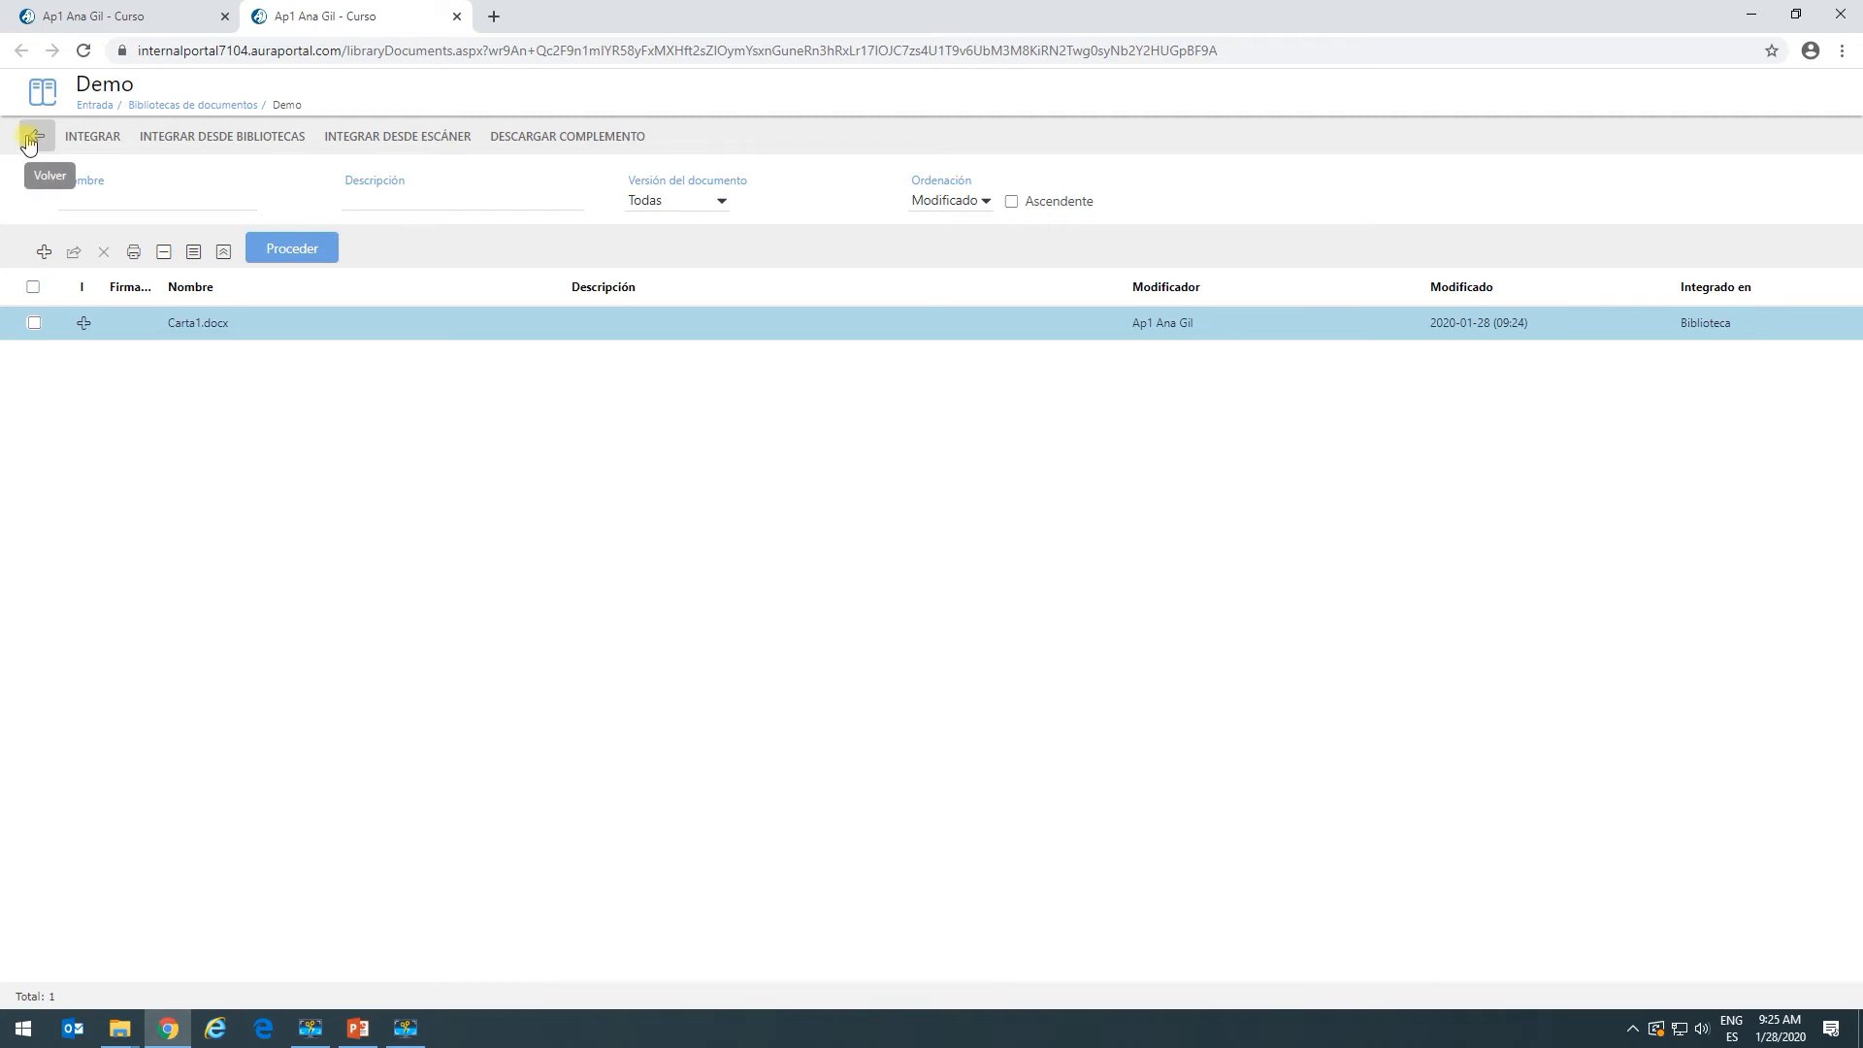
{"action": "left_click", "coordinate": [28, 143]}
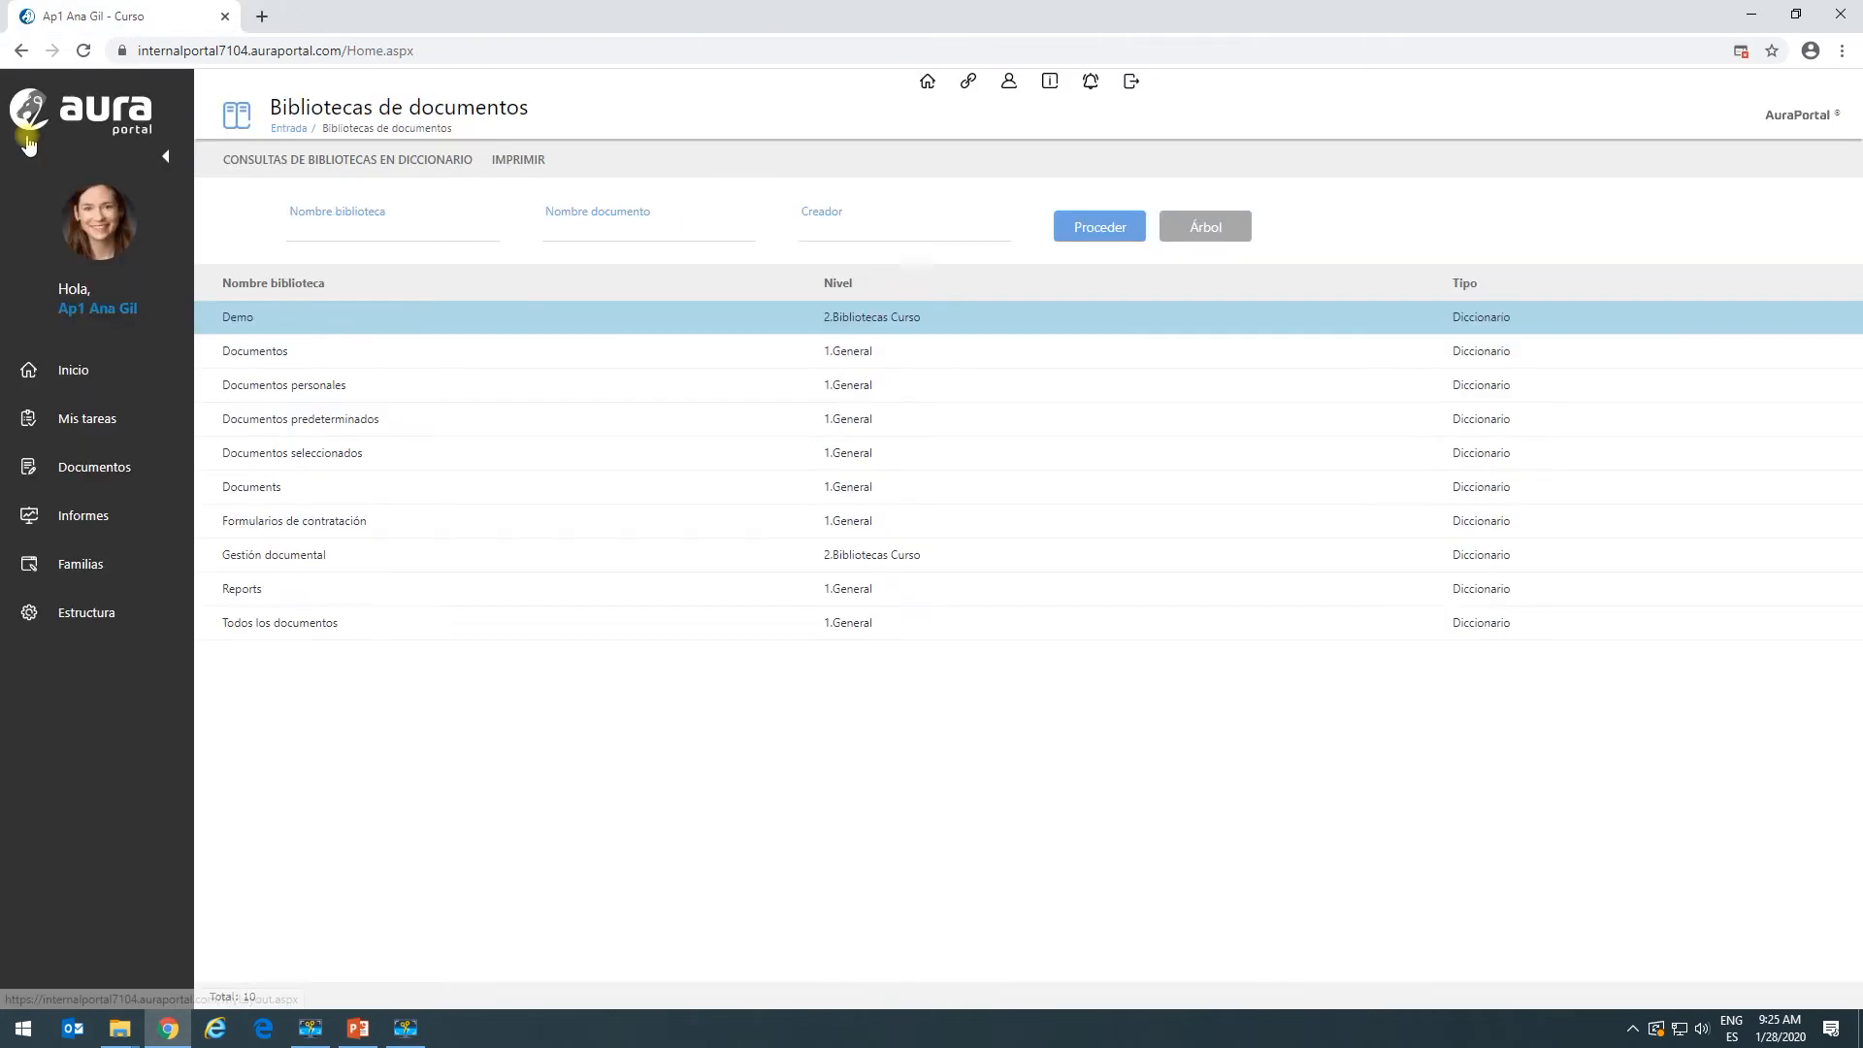
Open the Demo library's Etiquetas configuration from Estructura and enable the Descripción tag for integration from form and from library.
{"action": "left_click", "coordinate": [83, 619]}
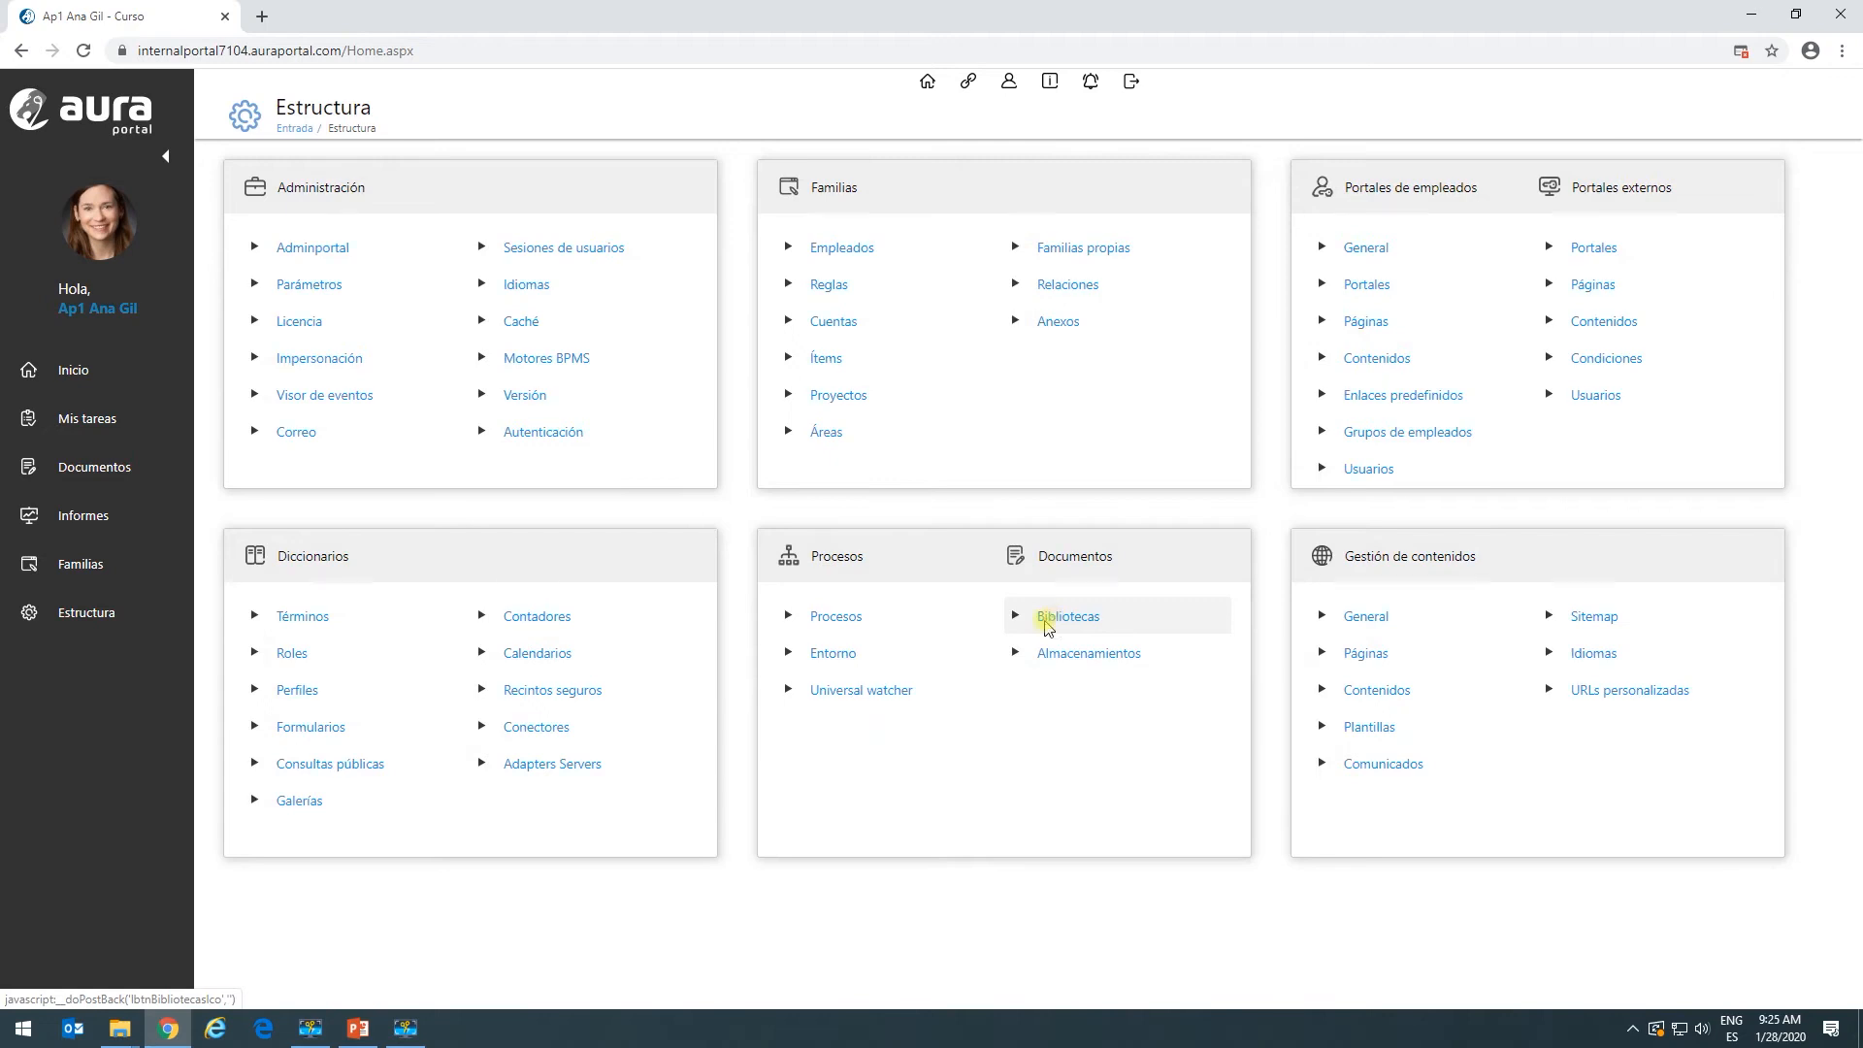
{"action": "left_click", "coordinate": [1048, 621]}
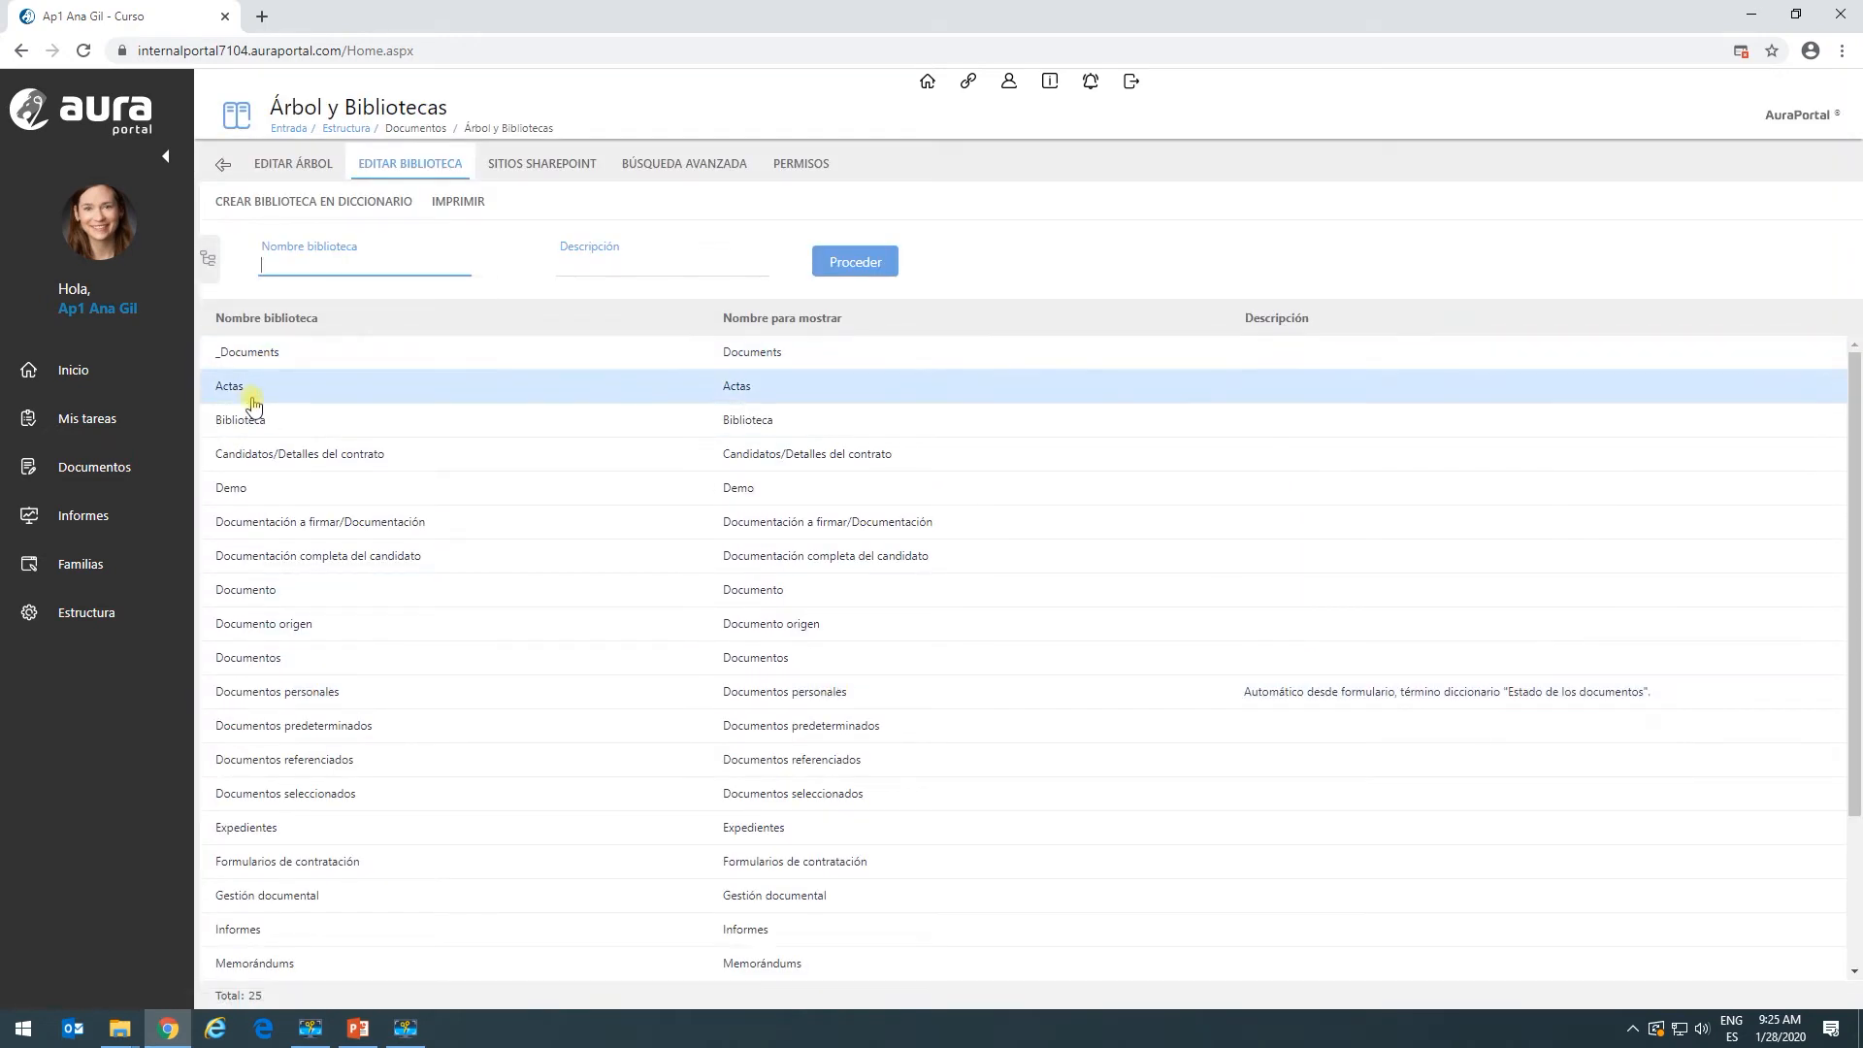
{"action": "left_click", "coordinate": [256, 493]}
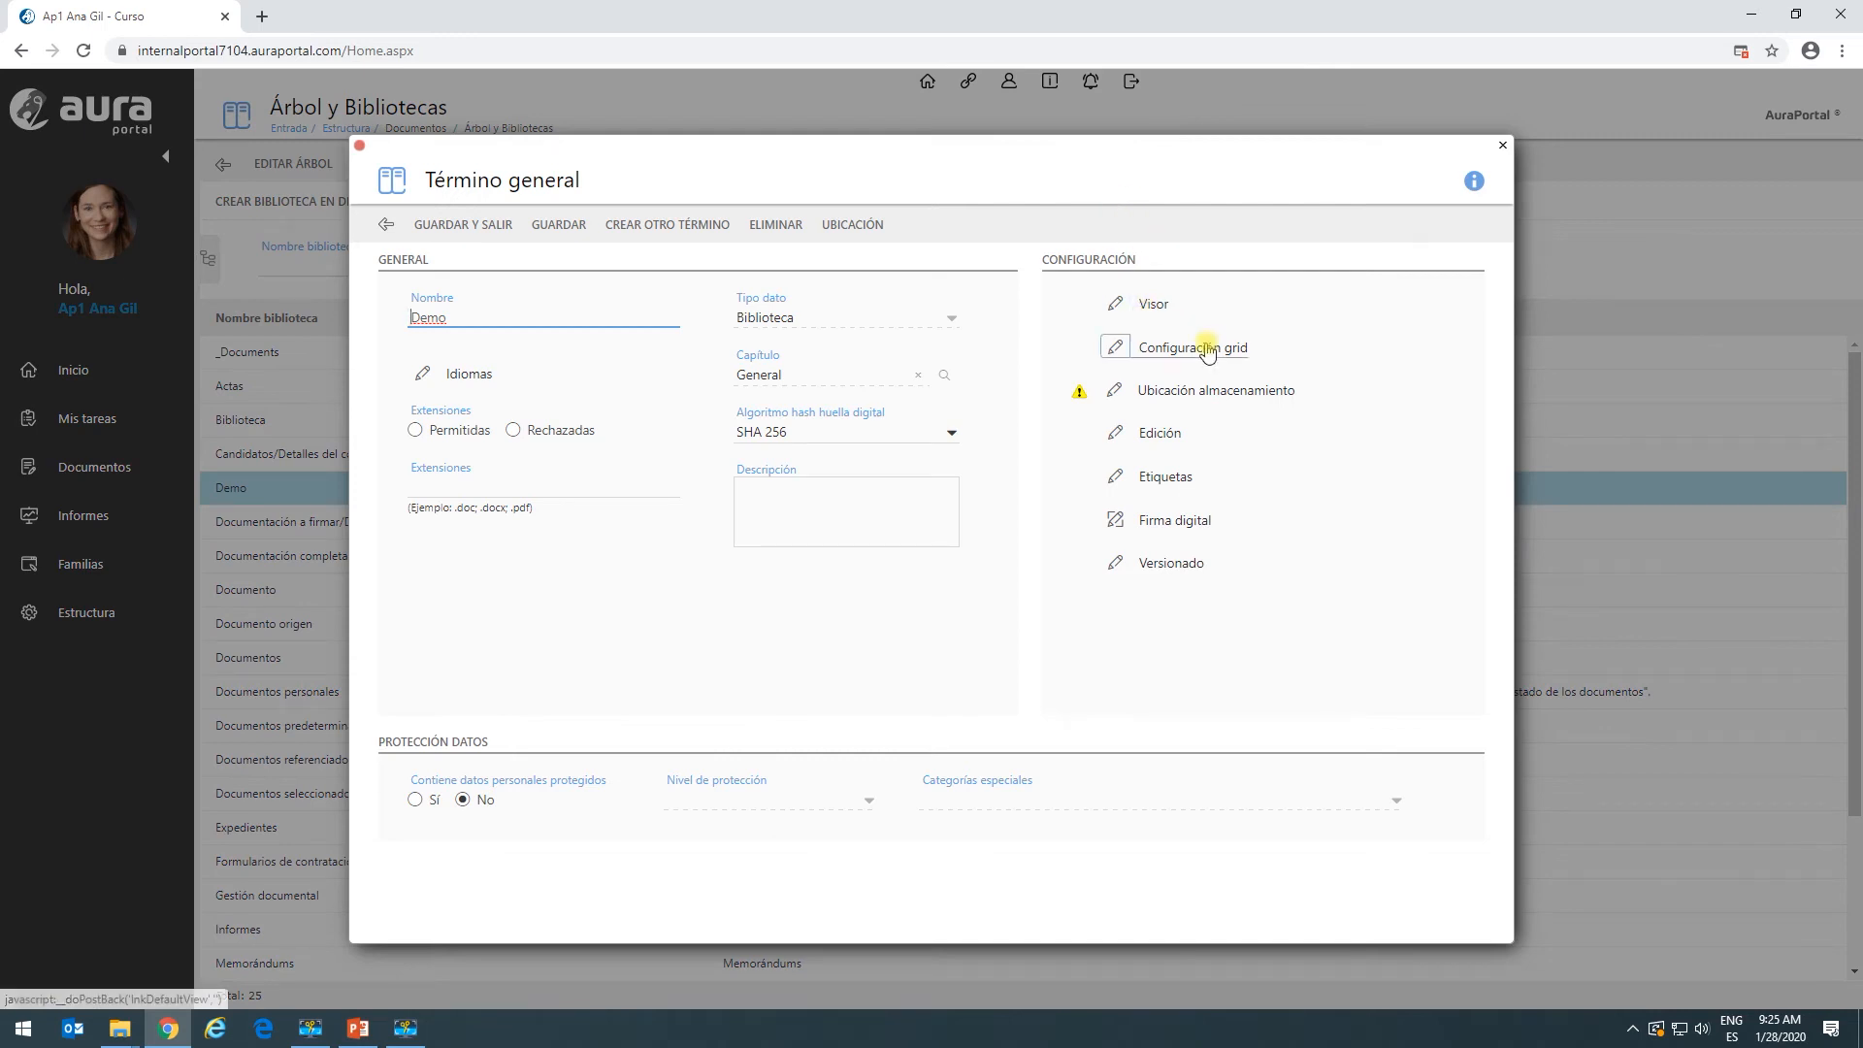
{"action": "left_click", "coordinate": [1145, 482]}
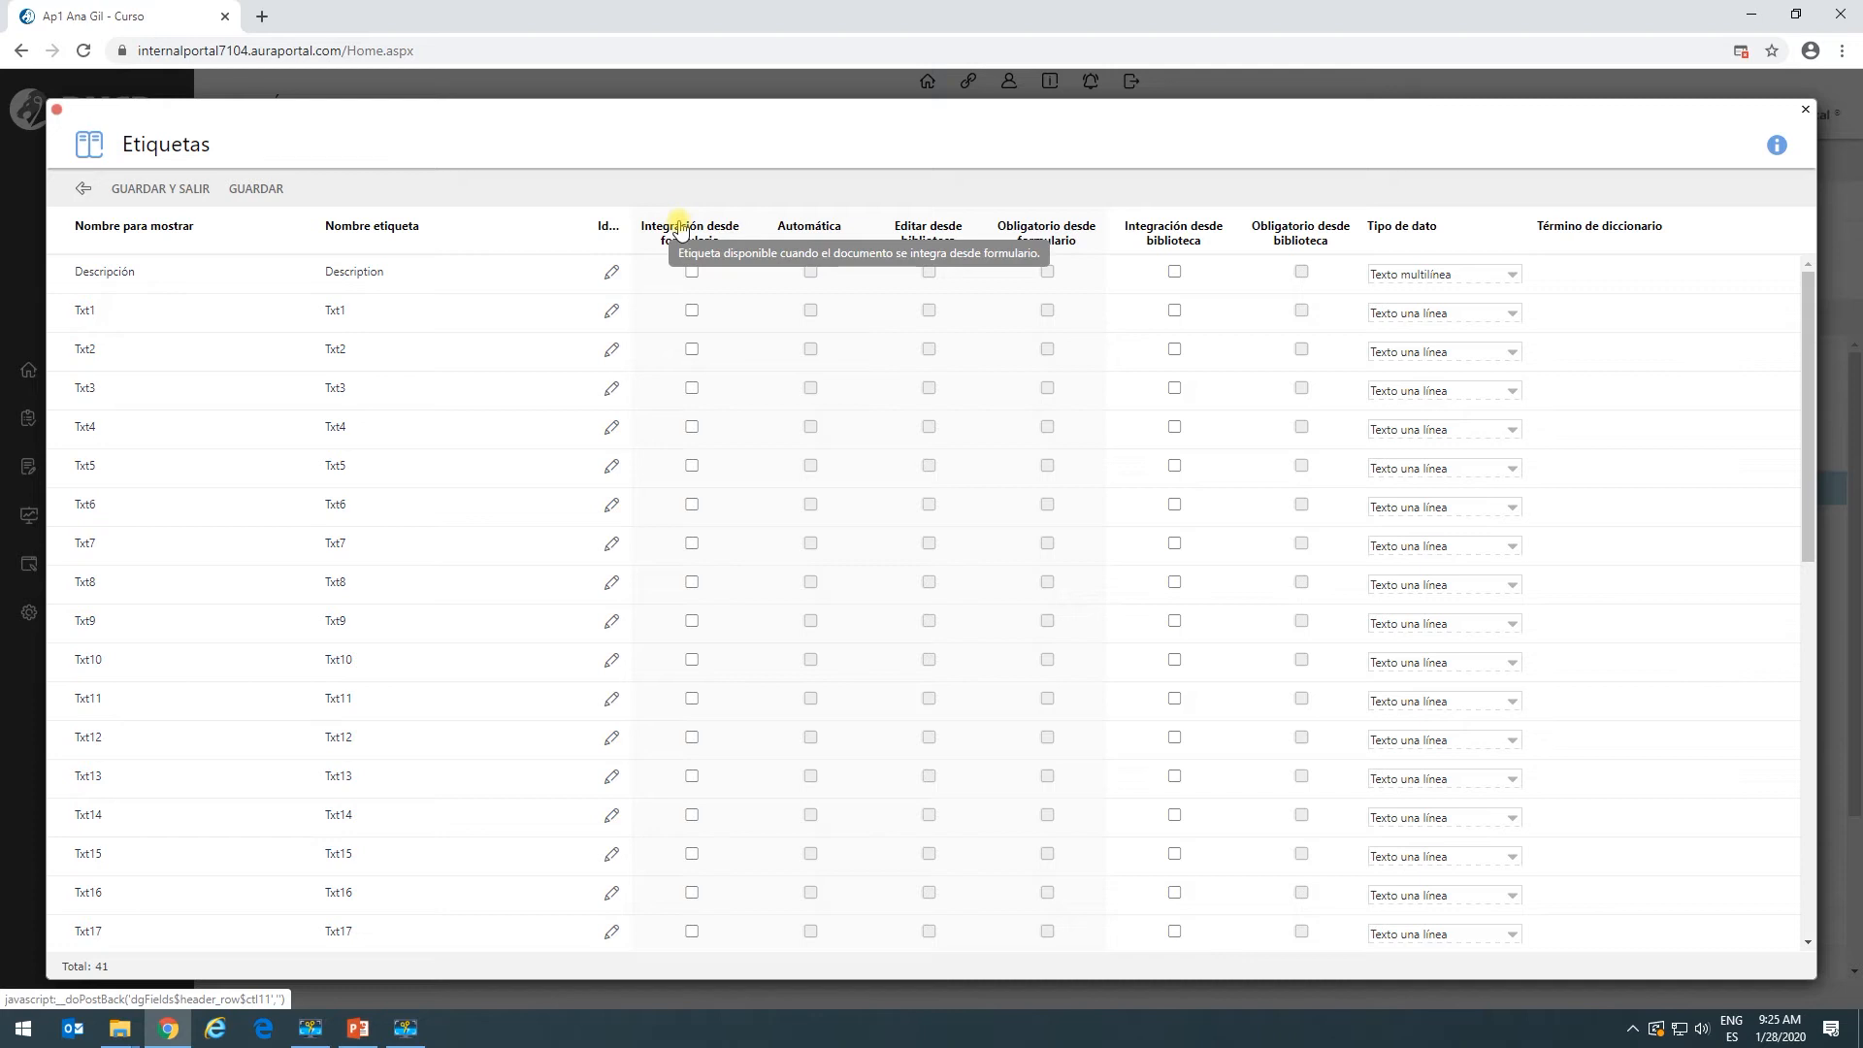
{"action": "left_click", "coordinate": [691, 273]}
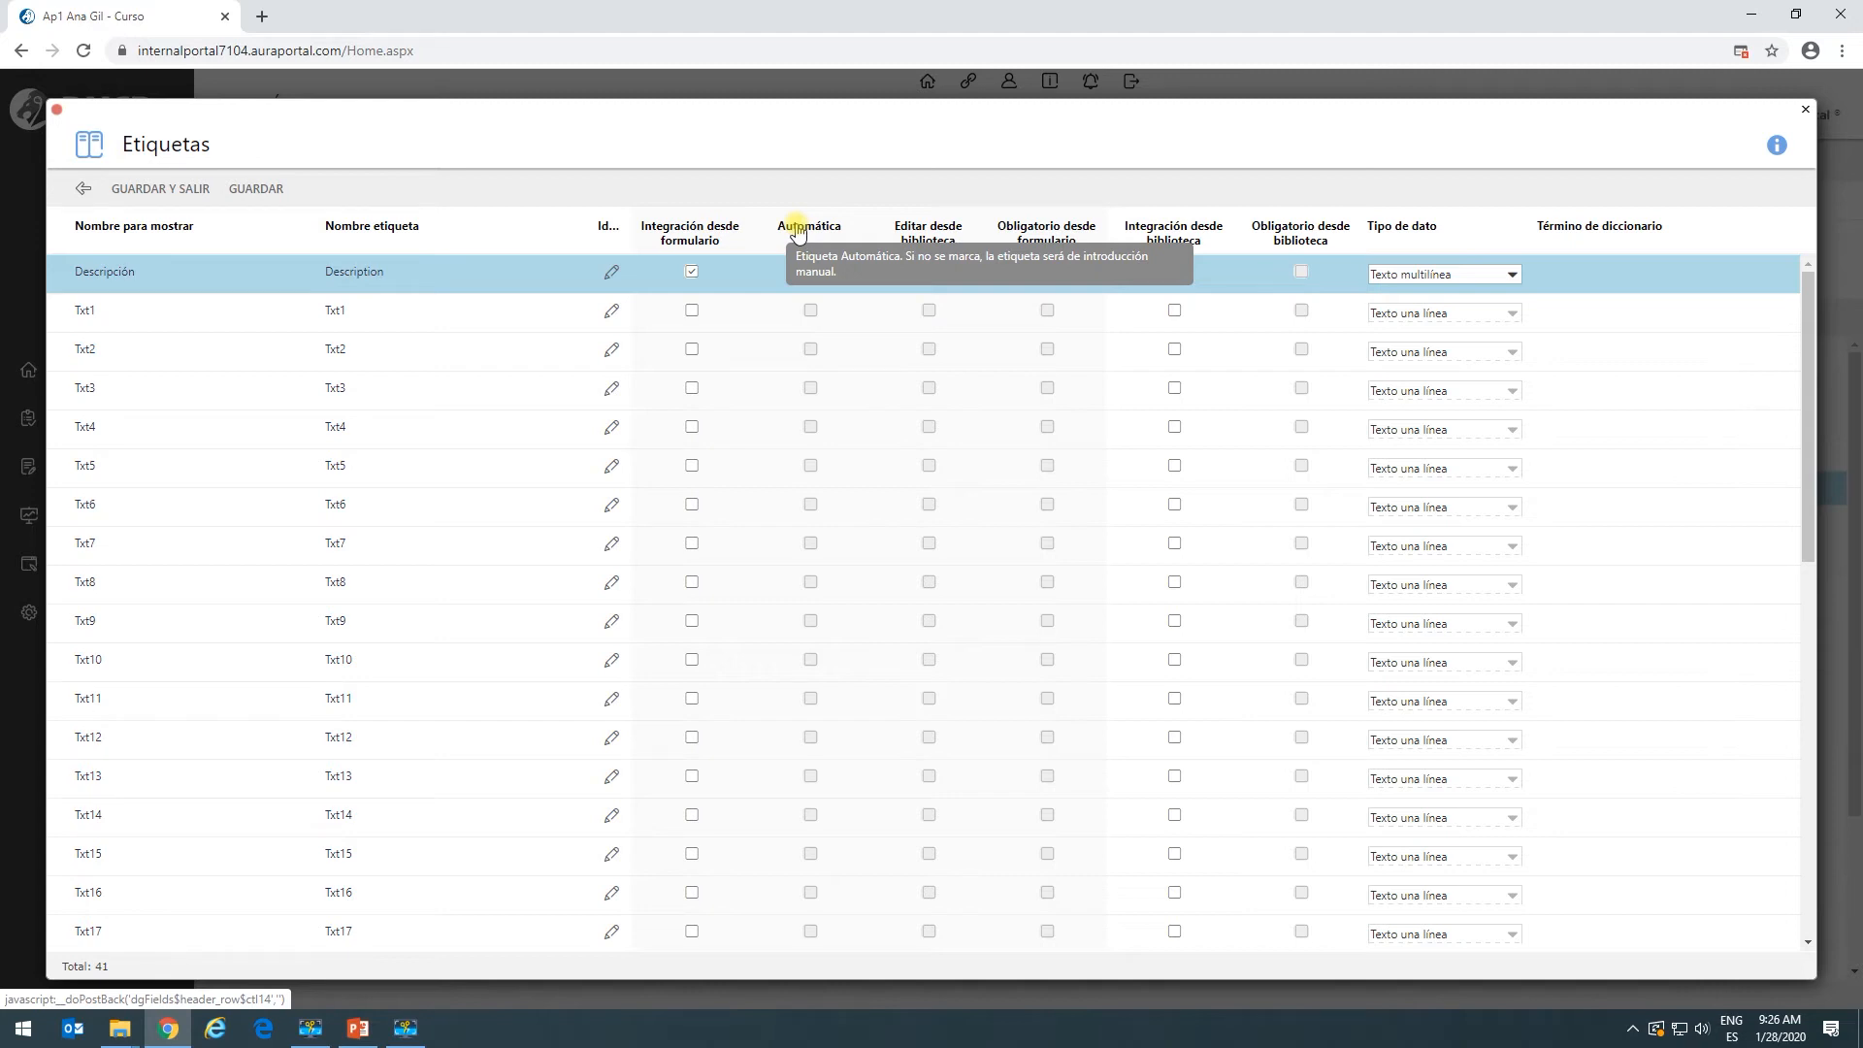
{"action": "mouse_move", "coordinate": [917, 231]}
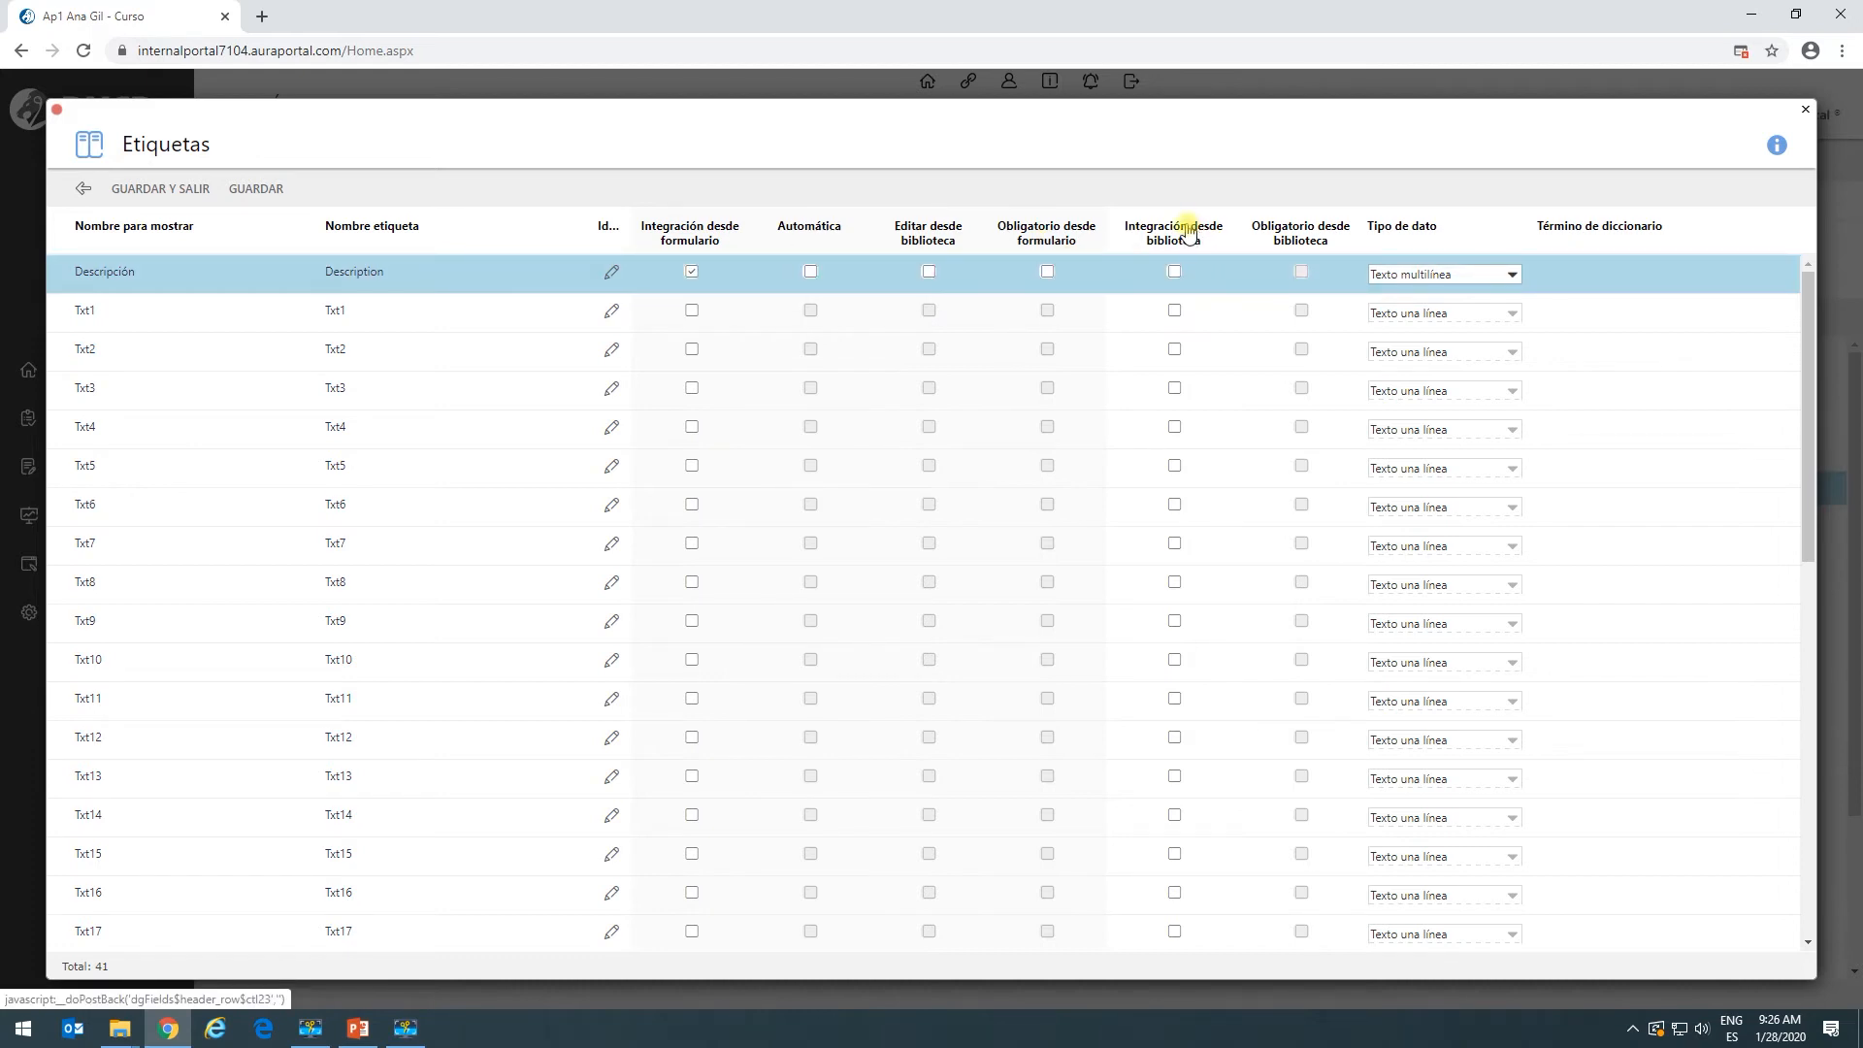
{"action": "left_click", "coordinate": [1172, 272]}
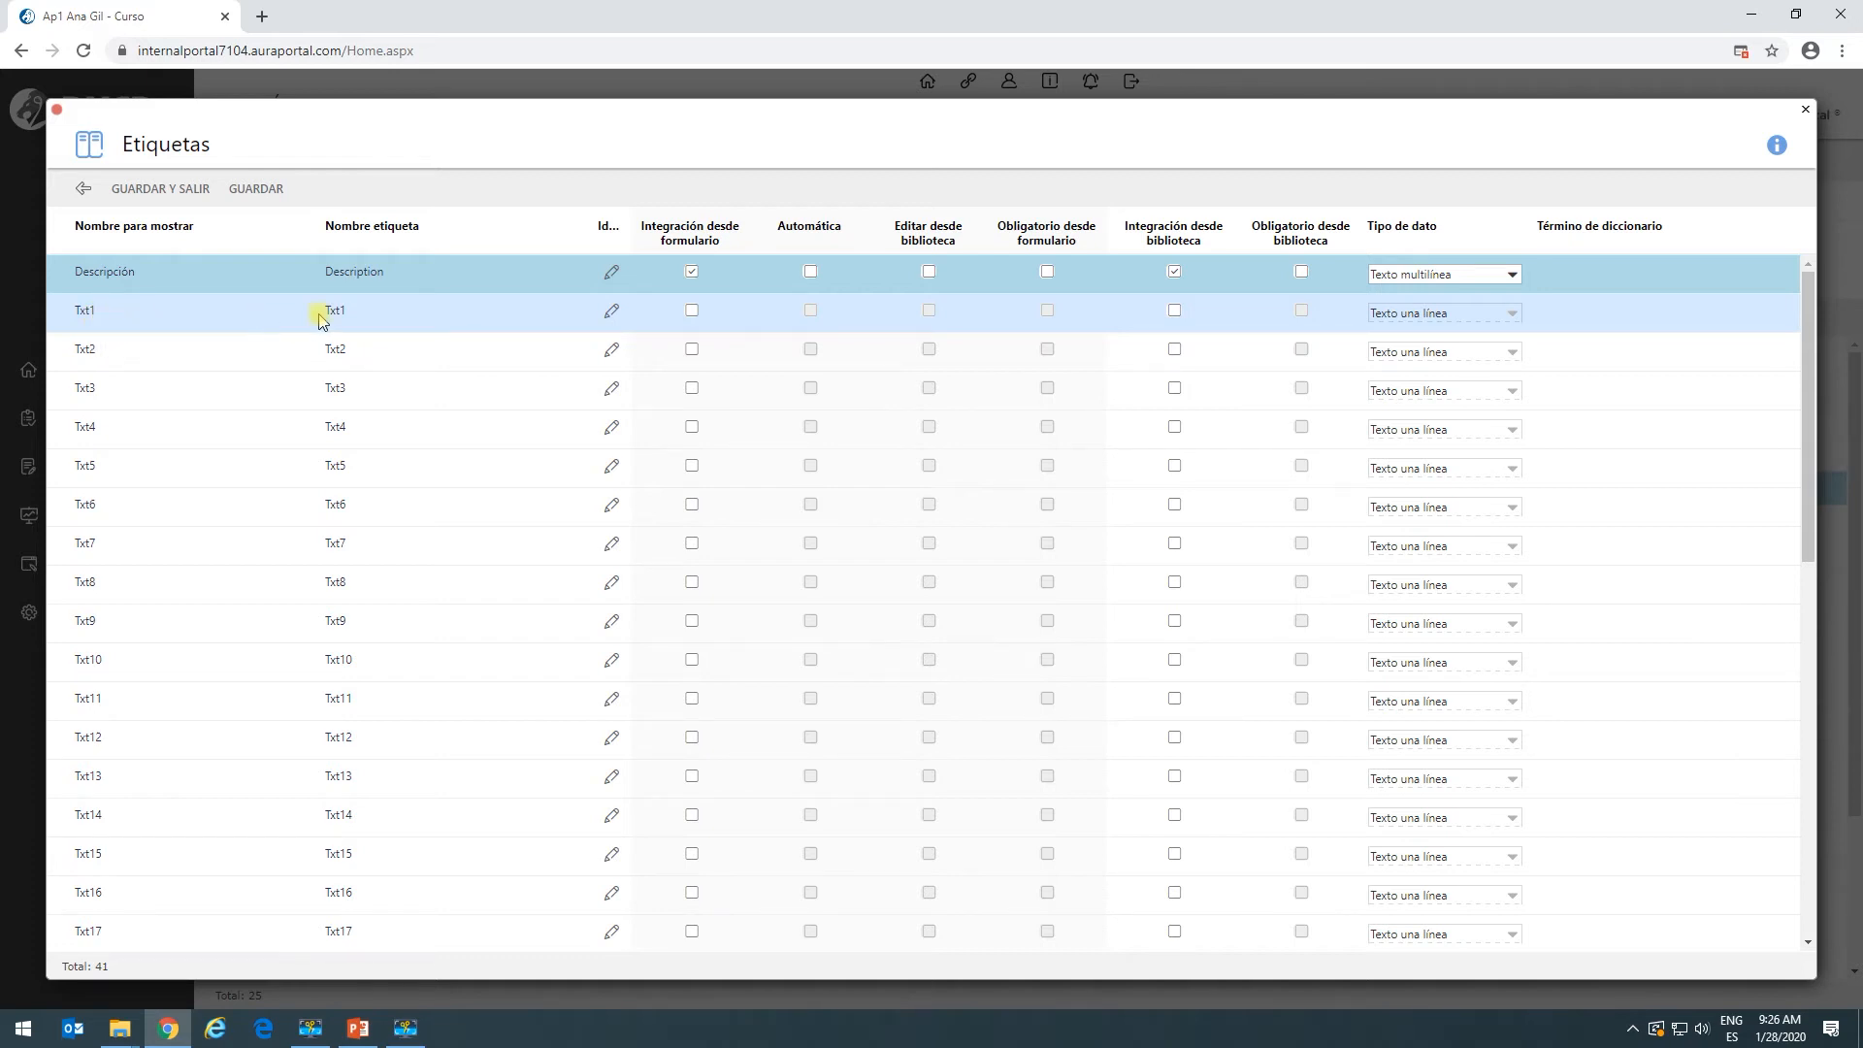
Set the Español-España display name of the Txt1 tag to "Categoría" and save the translation.
{"action": "left_click", "coordinate": [611, 314]}
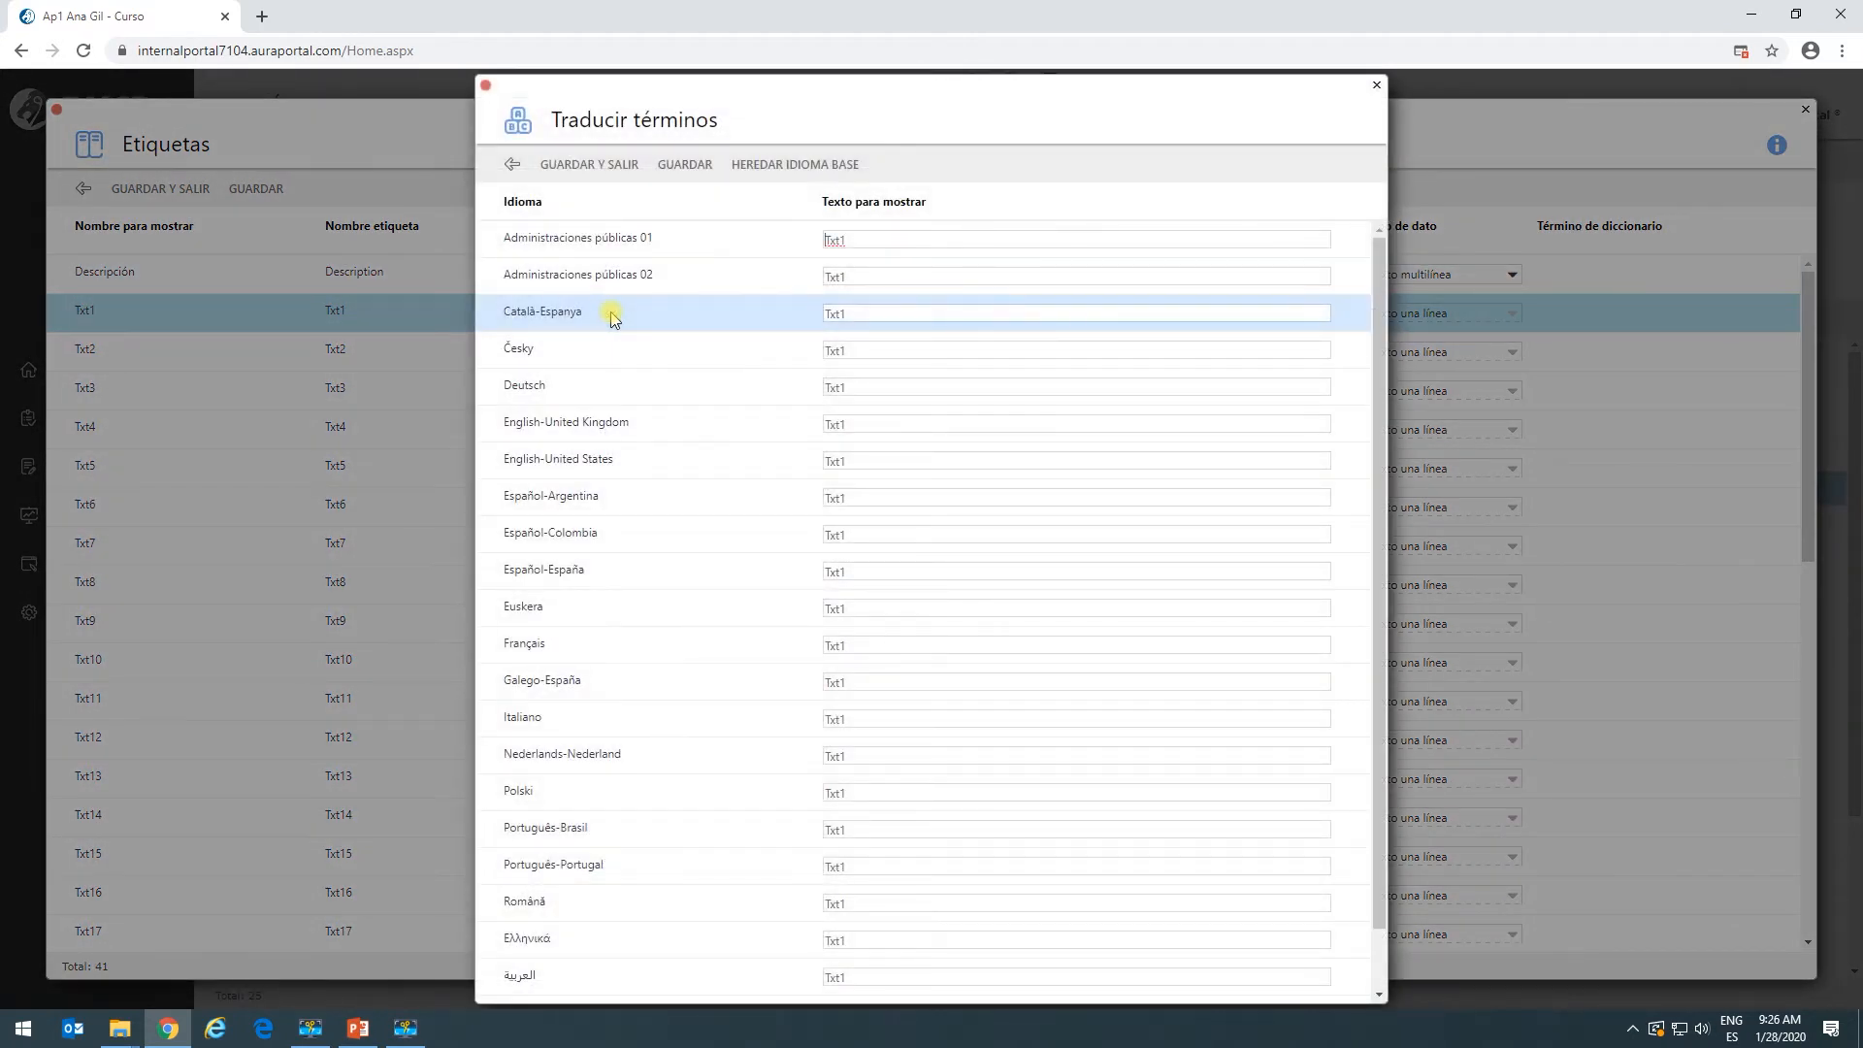
{"action": "left_click_drag", "start_coordinate": [862, 569], "coordinate": [792, 562]}
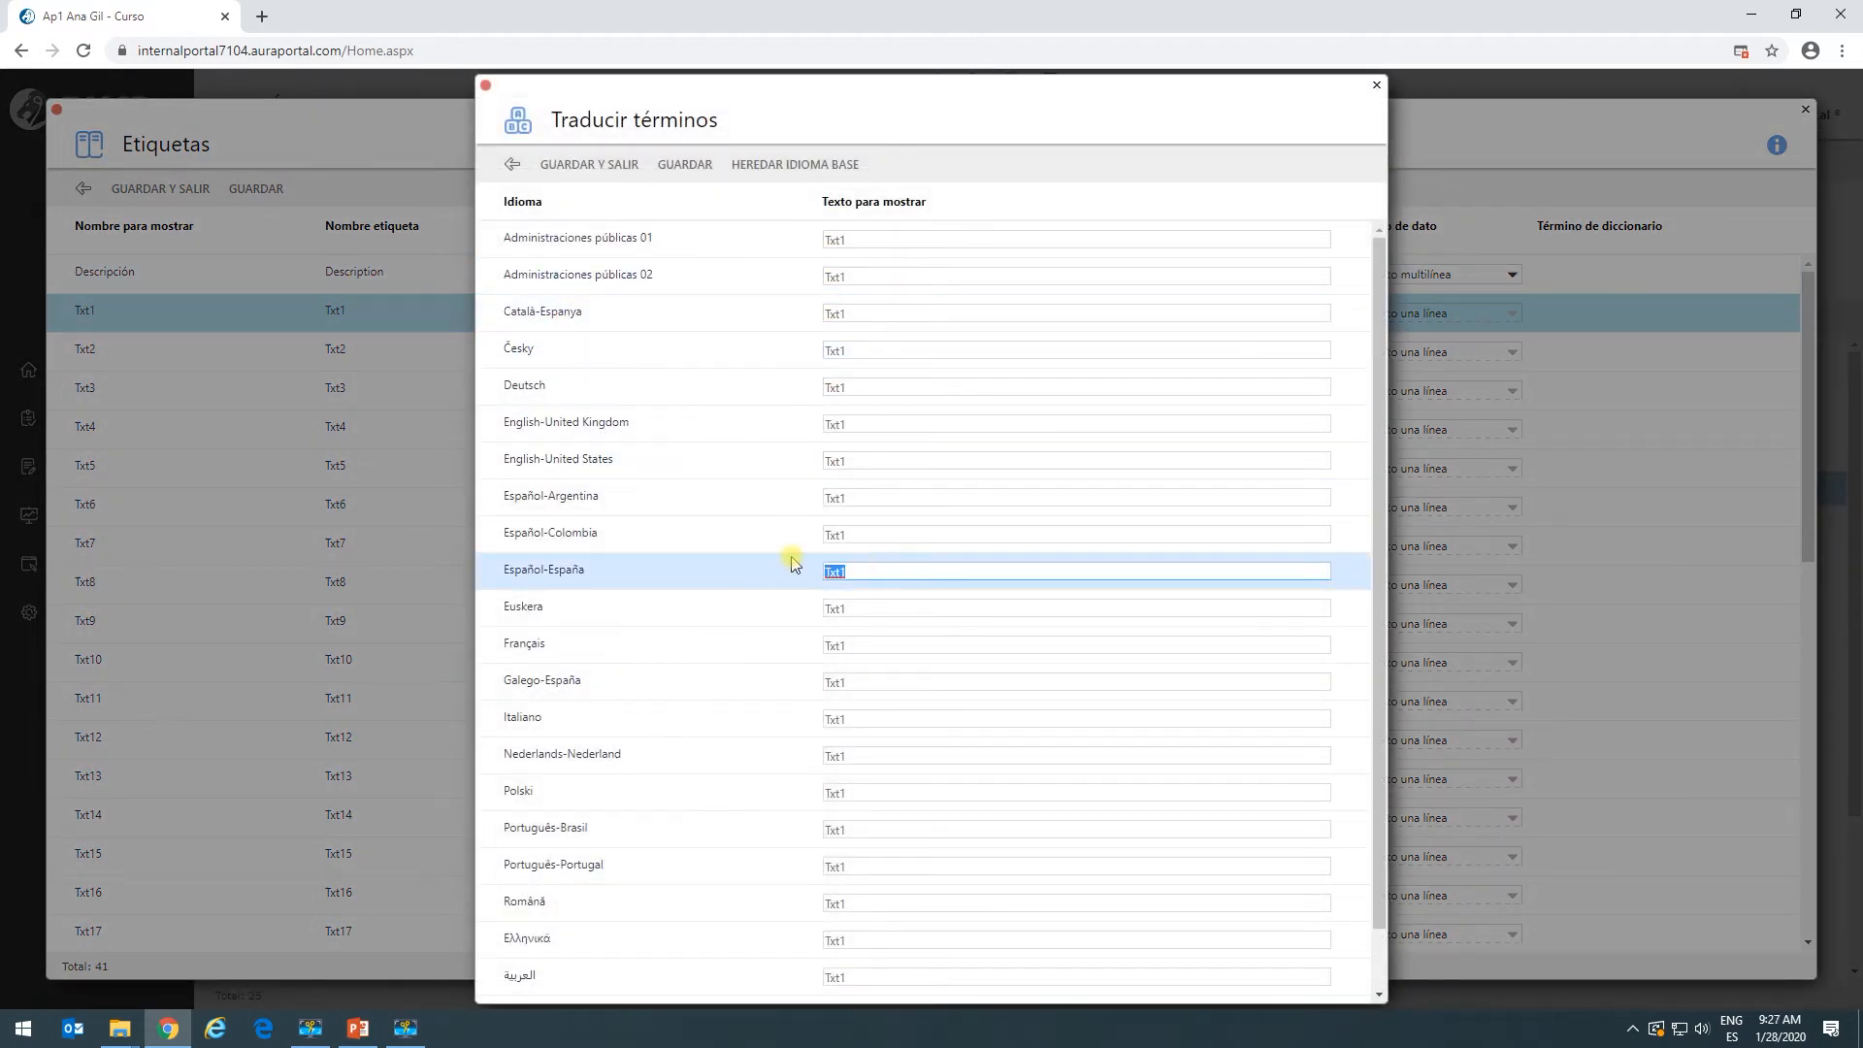
{"action": "type", "text": "Categoría"}
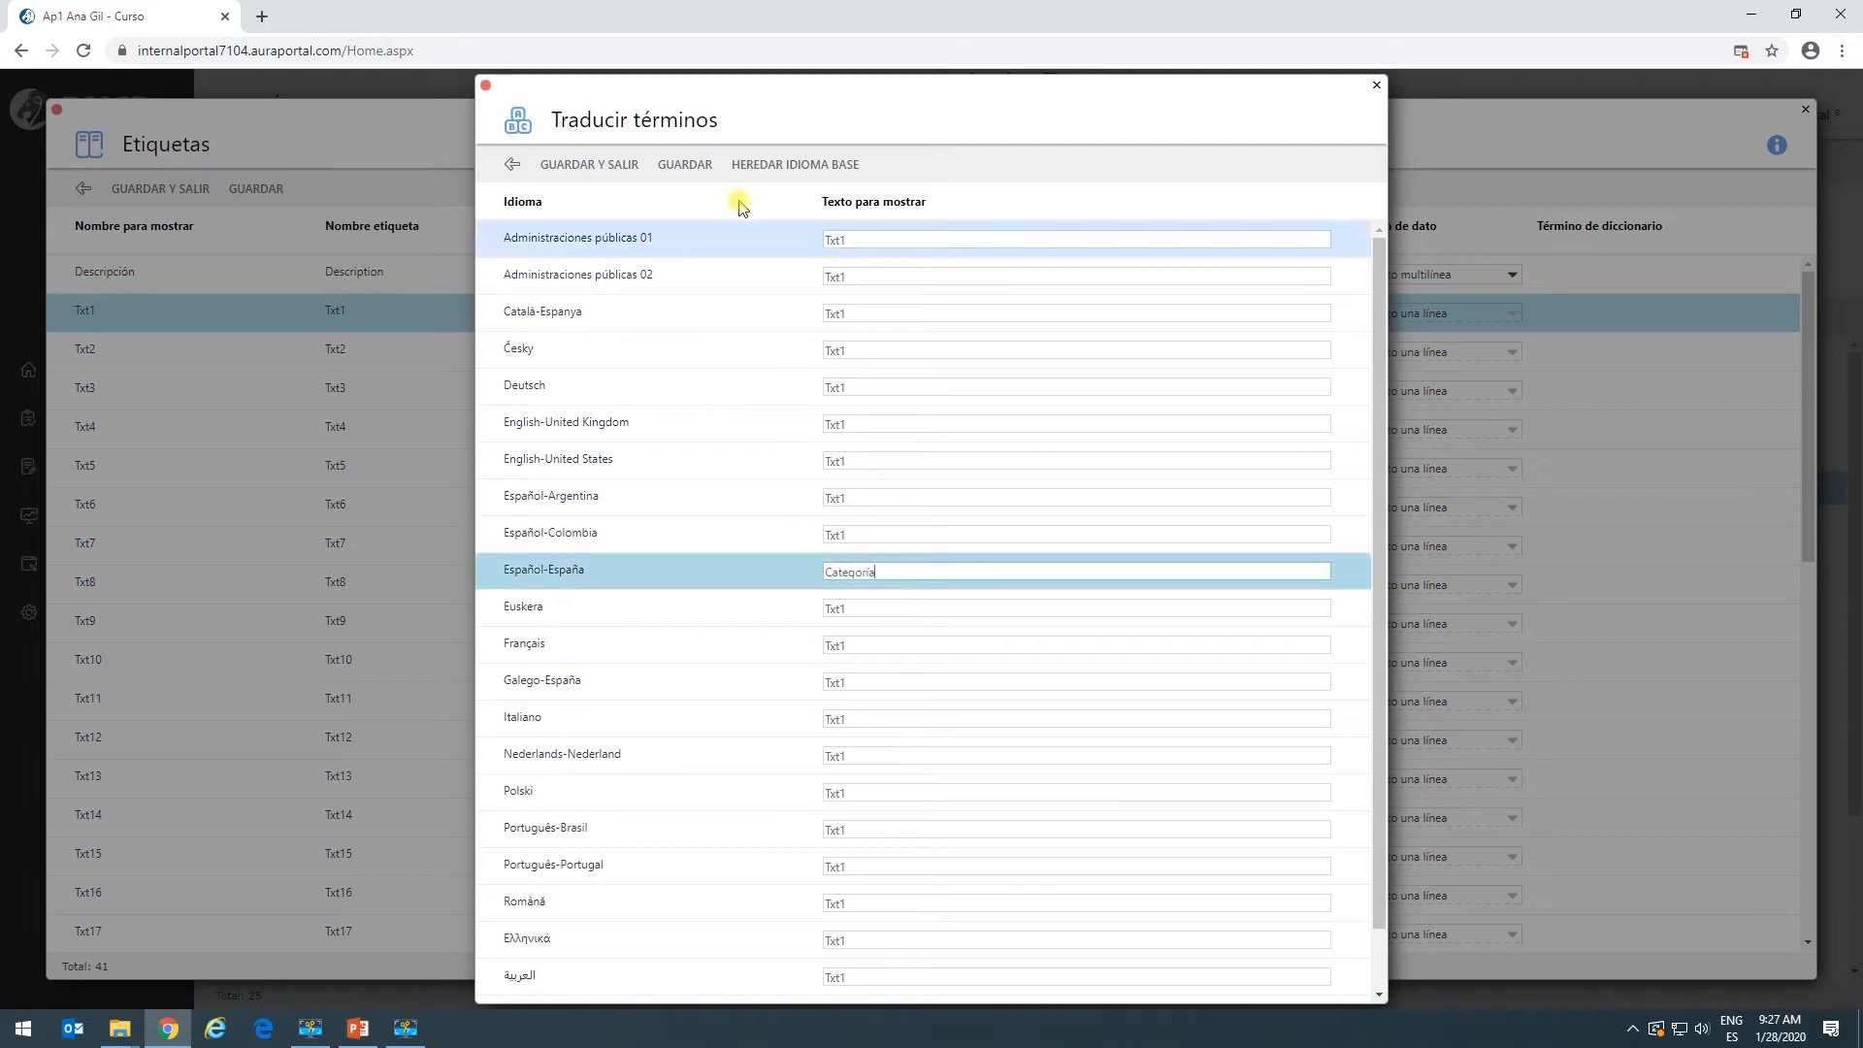
{"action": "left_click", "coordinate": [580, 166]}
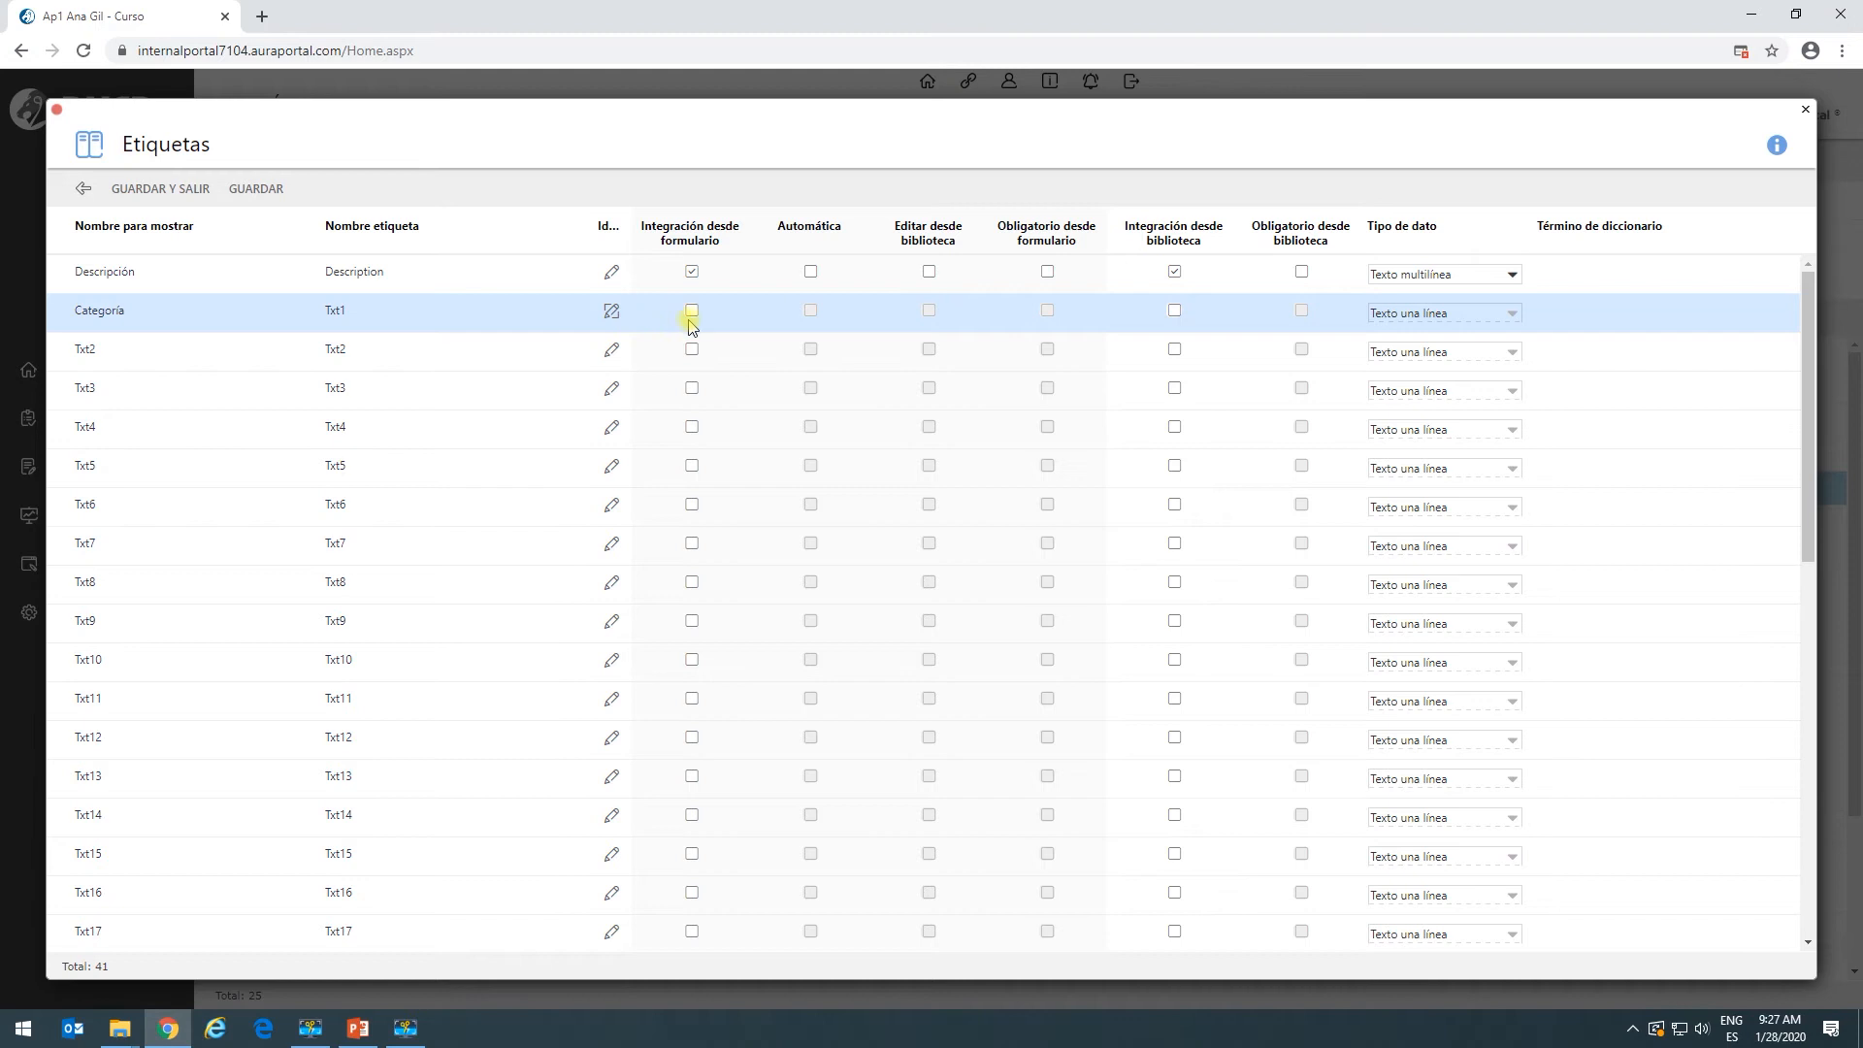
Enable the Categoría tag for integration from form and library, with data type Diccionario linked to the dictionary term Categoría.
{"action": "left_click", "coordinate": [692, 313]}
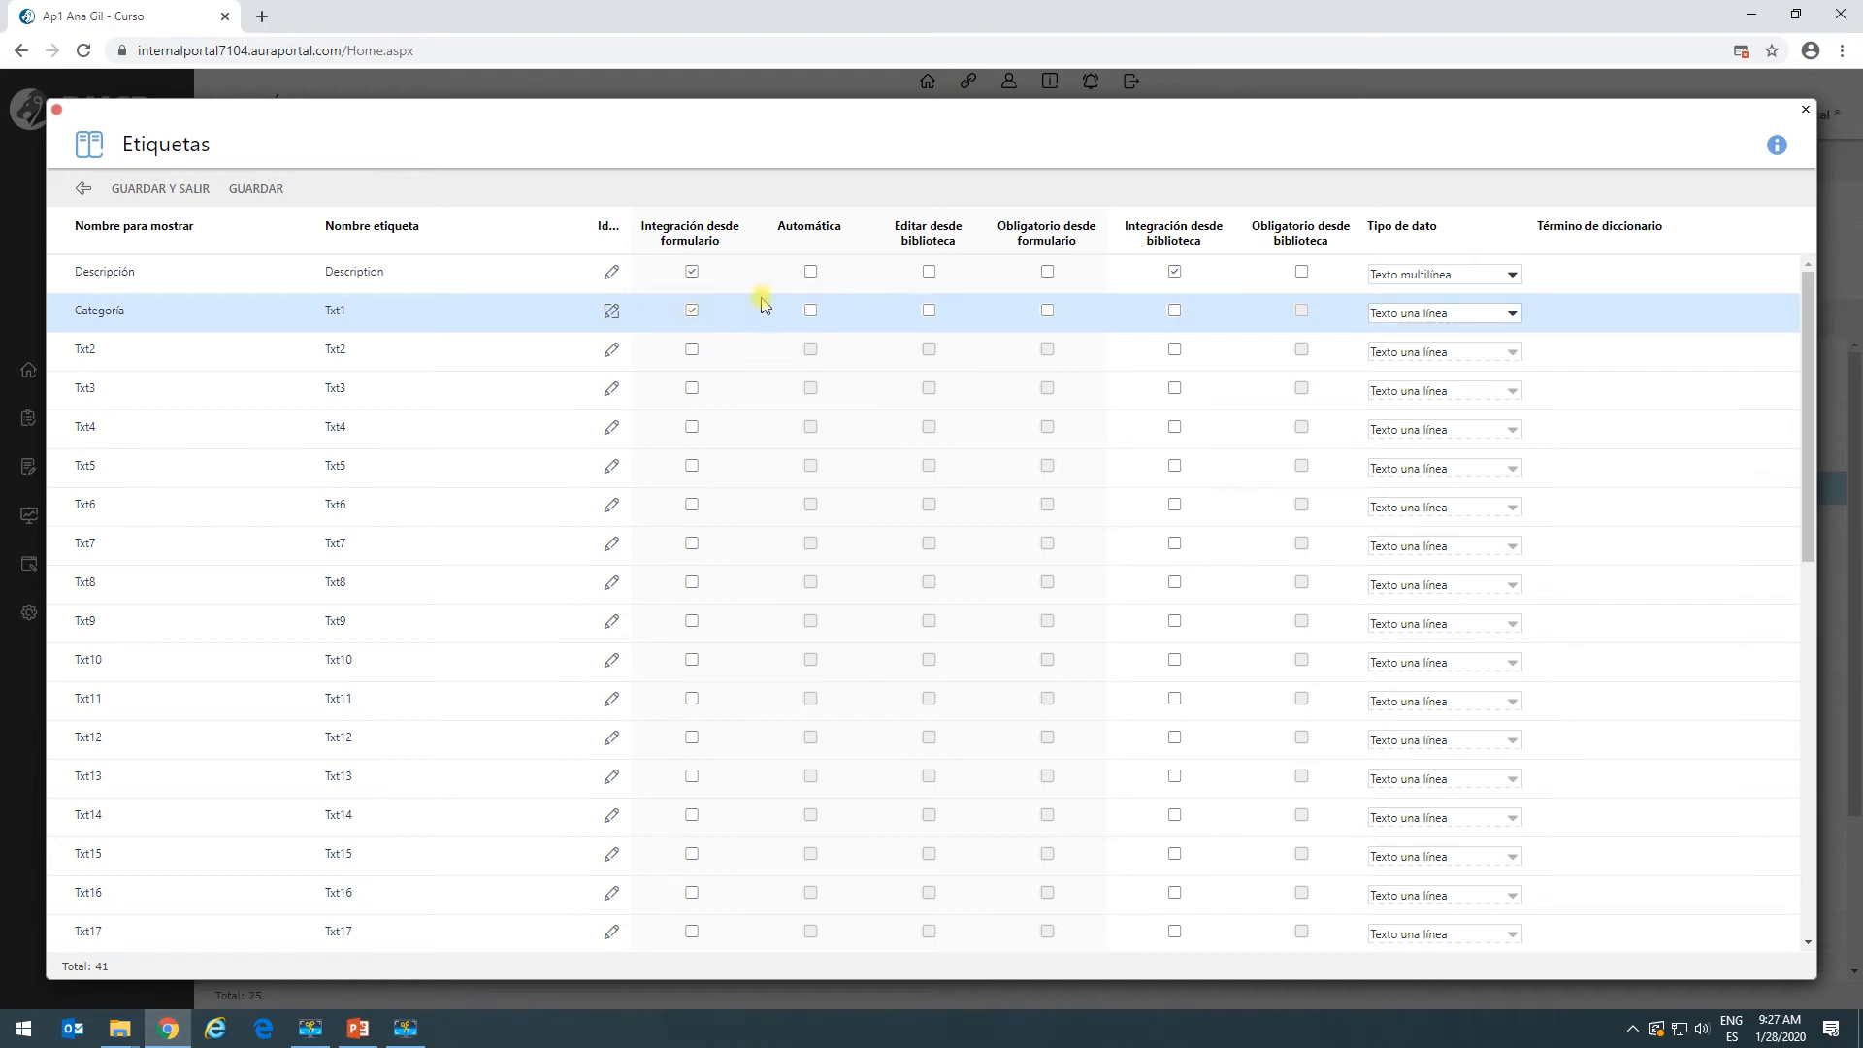
{"action": "left_click", "coordinate": [1175, 313]}
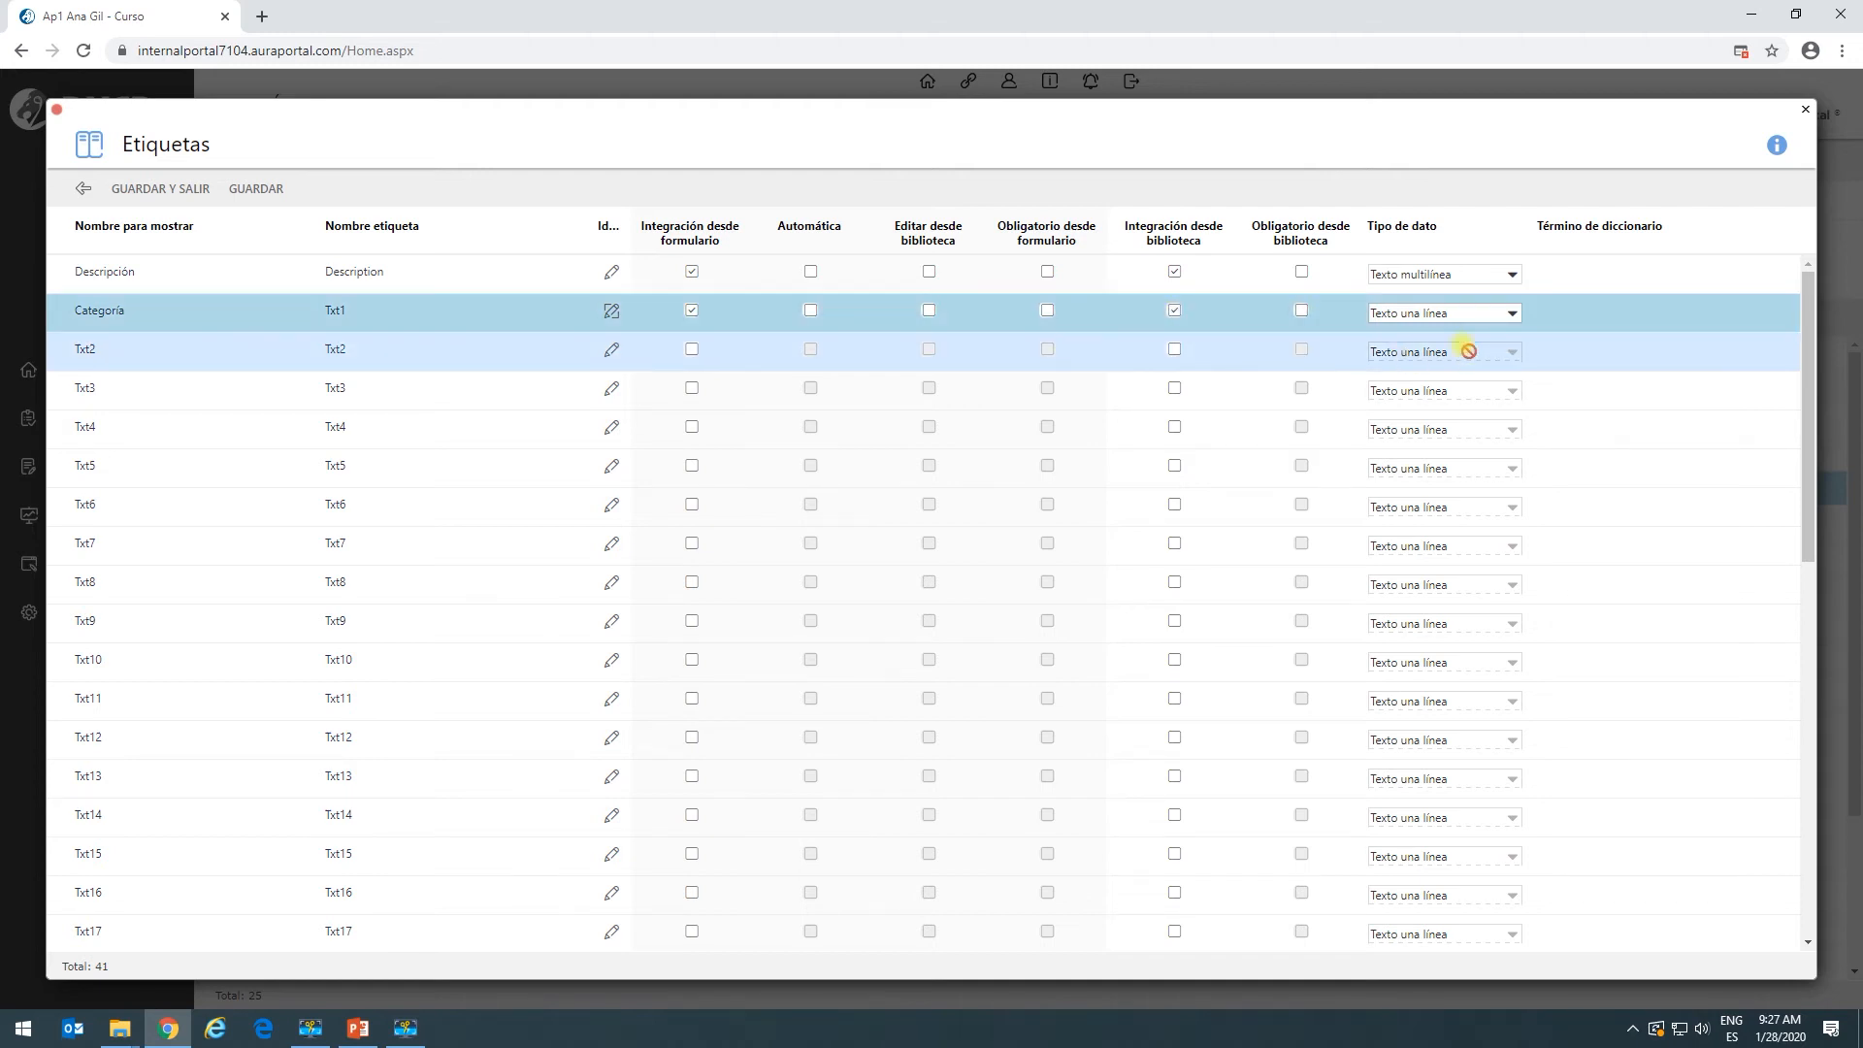
{"action": "left_click", "coordinate": [1511, 313]}
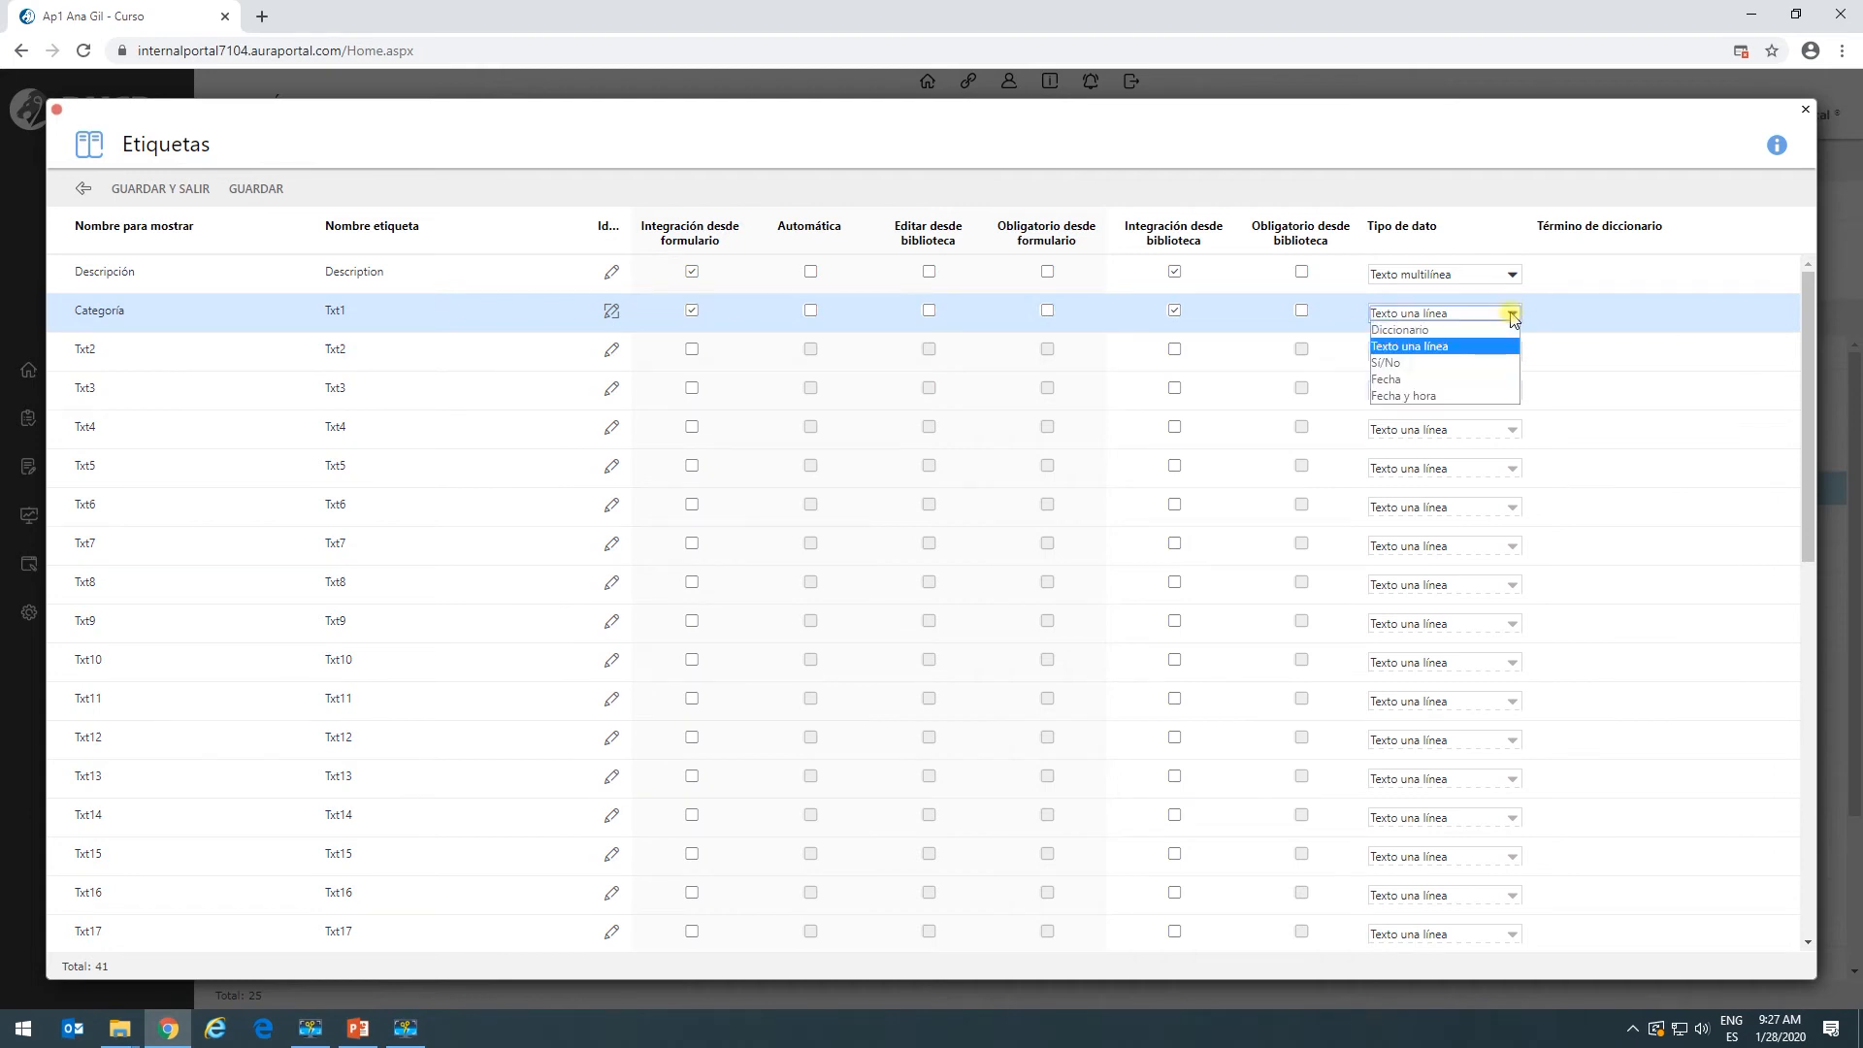
{"action": "left_click", "coordinate": [1458, 331]}
{"action": "left_click", "coordinate": [1758, 311]}
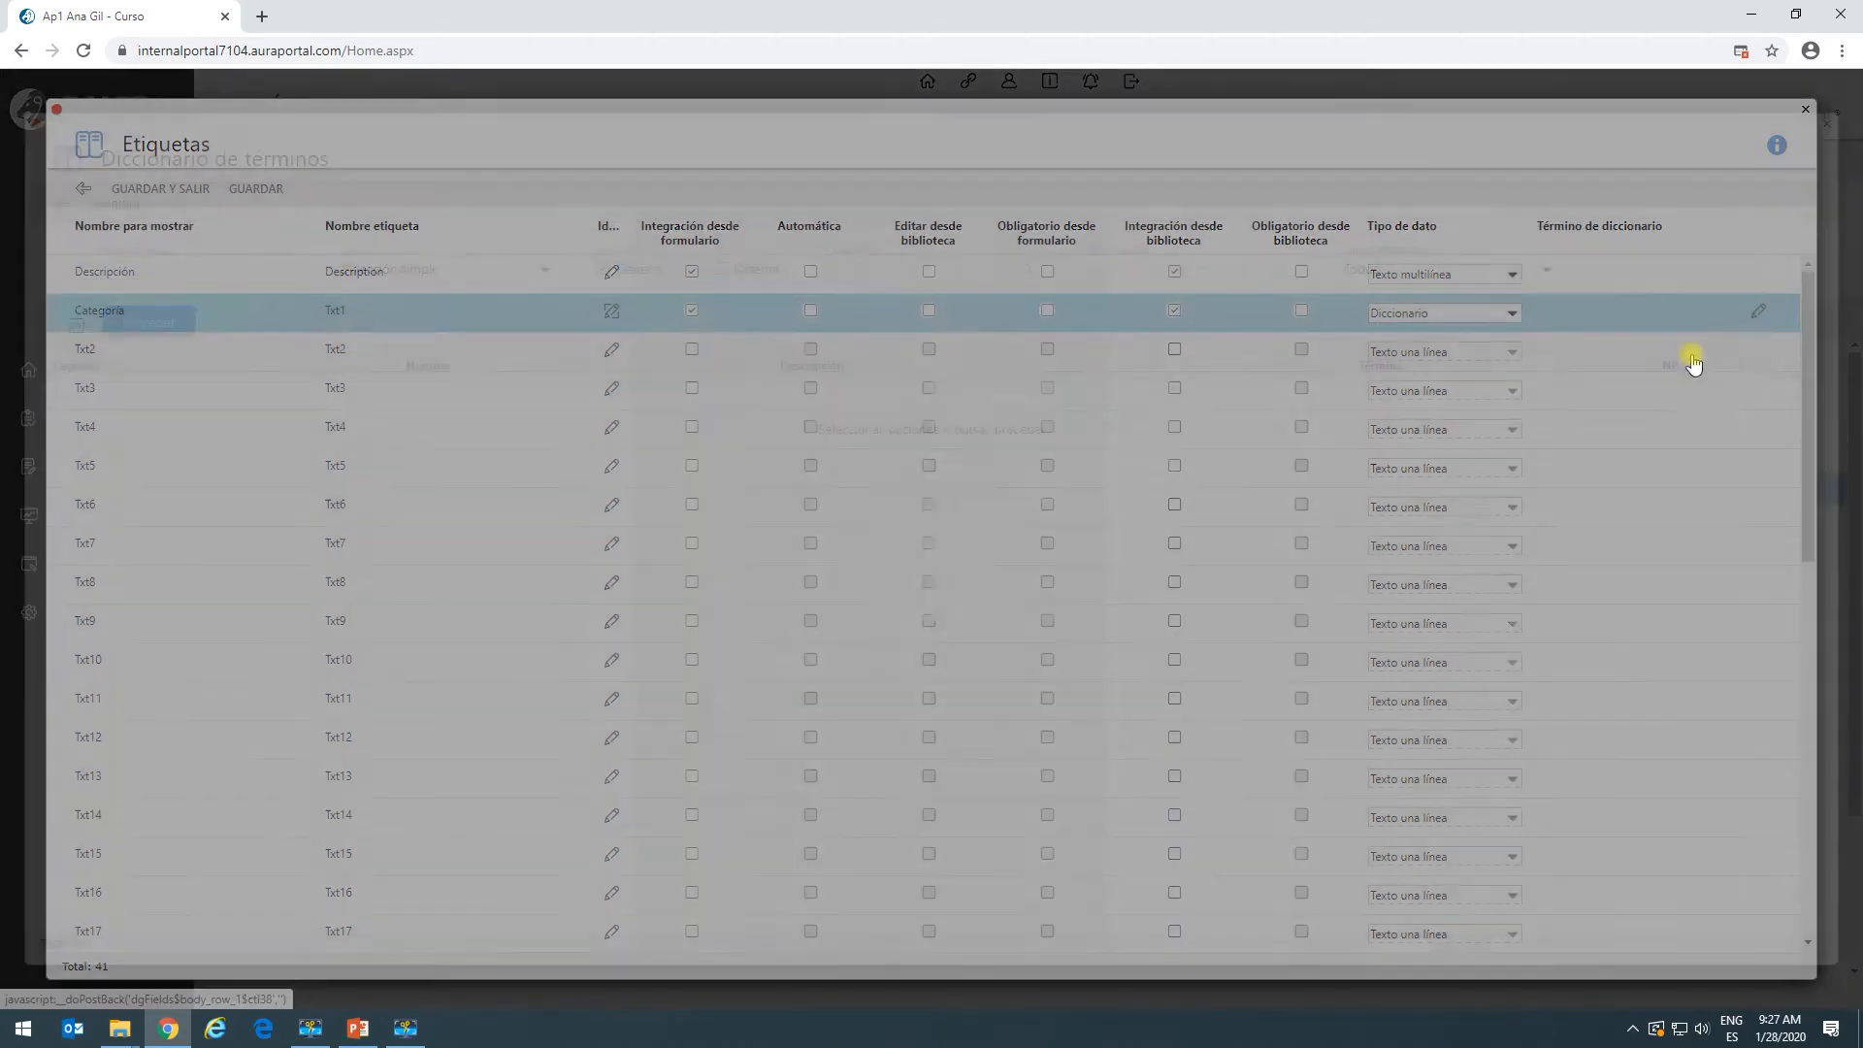
{"action": "left_click", "coordinate": [160, 330]}
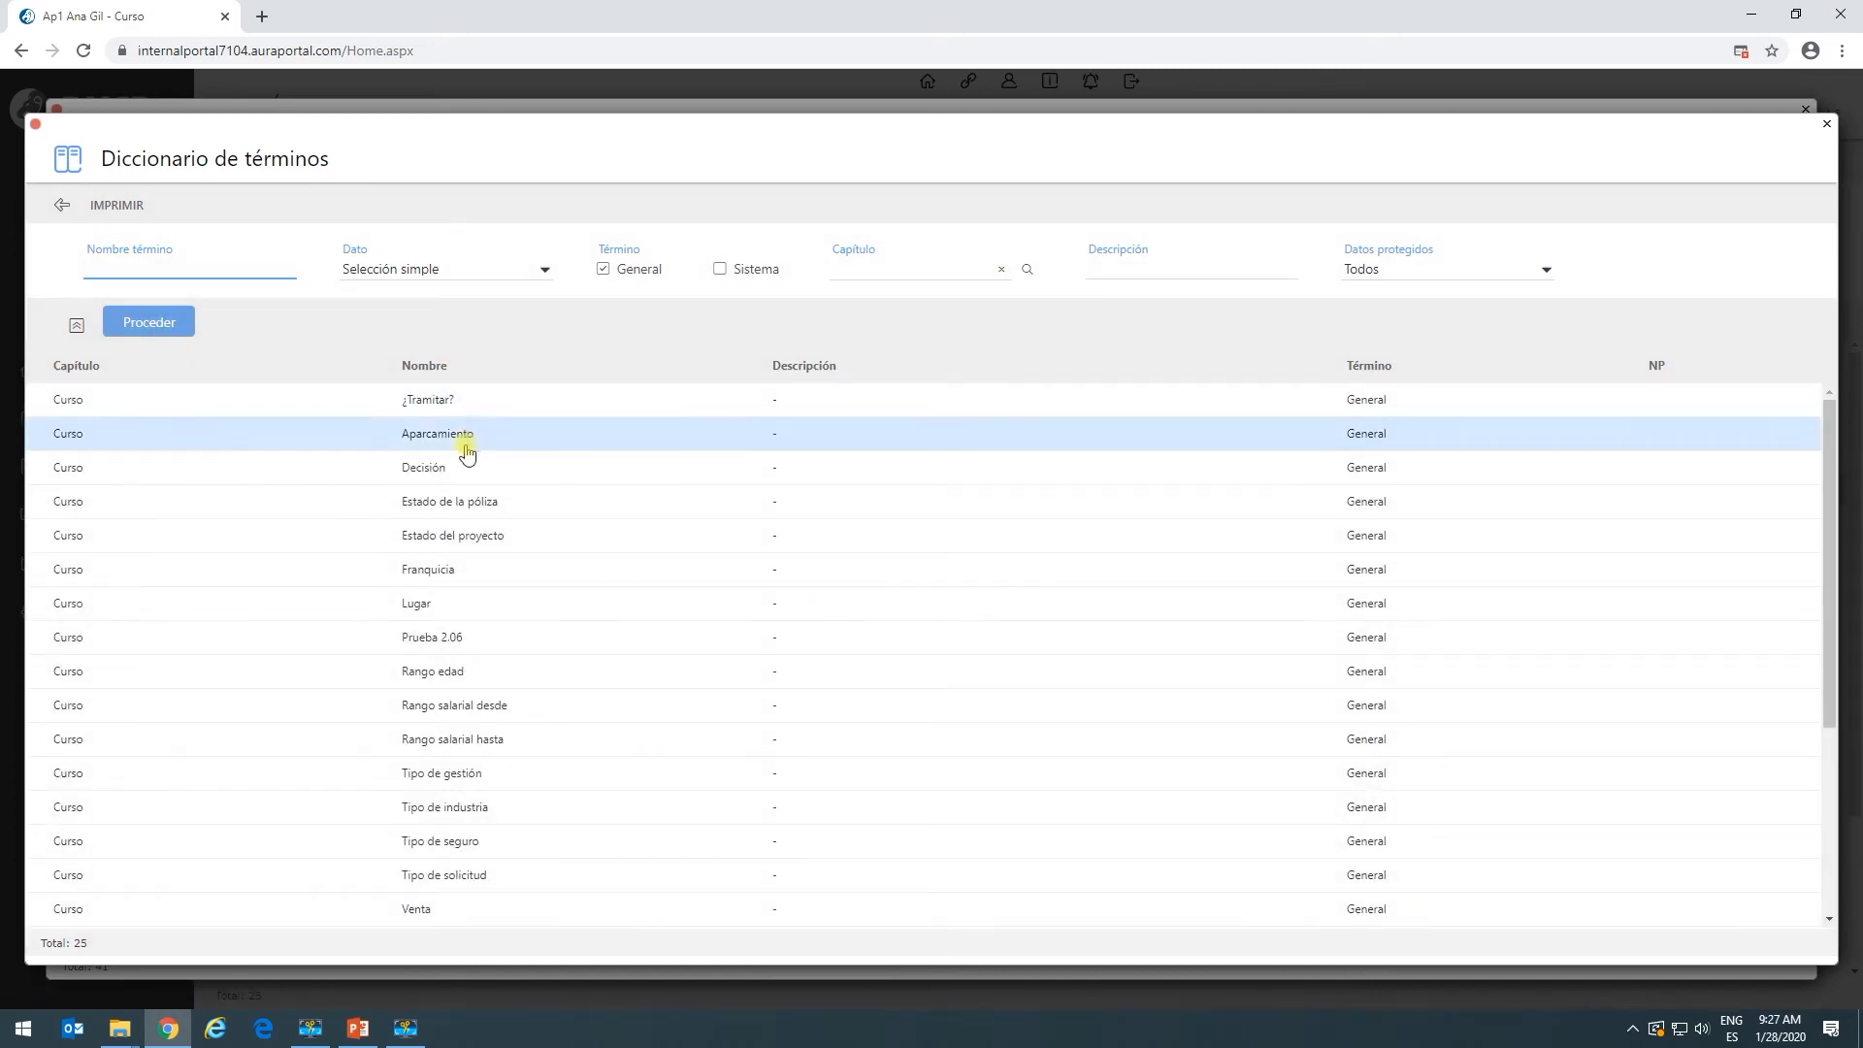
{"action": "scroll", "coordinate": [476, 612], "scroll_direction": "down", "scroll_amount": 5}
{"action": "left_click", "coordinate": [432, 637]}
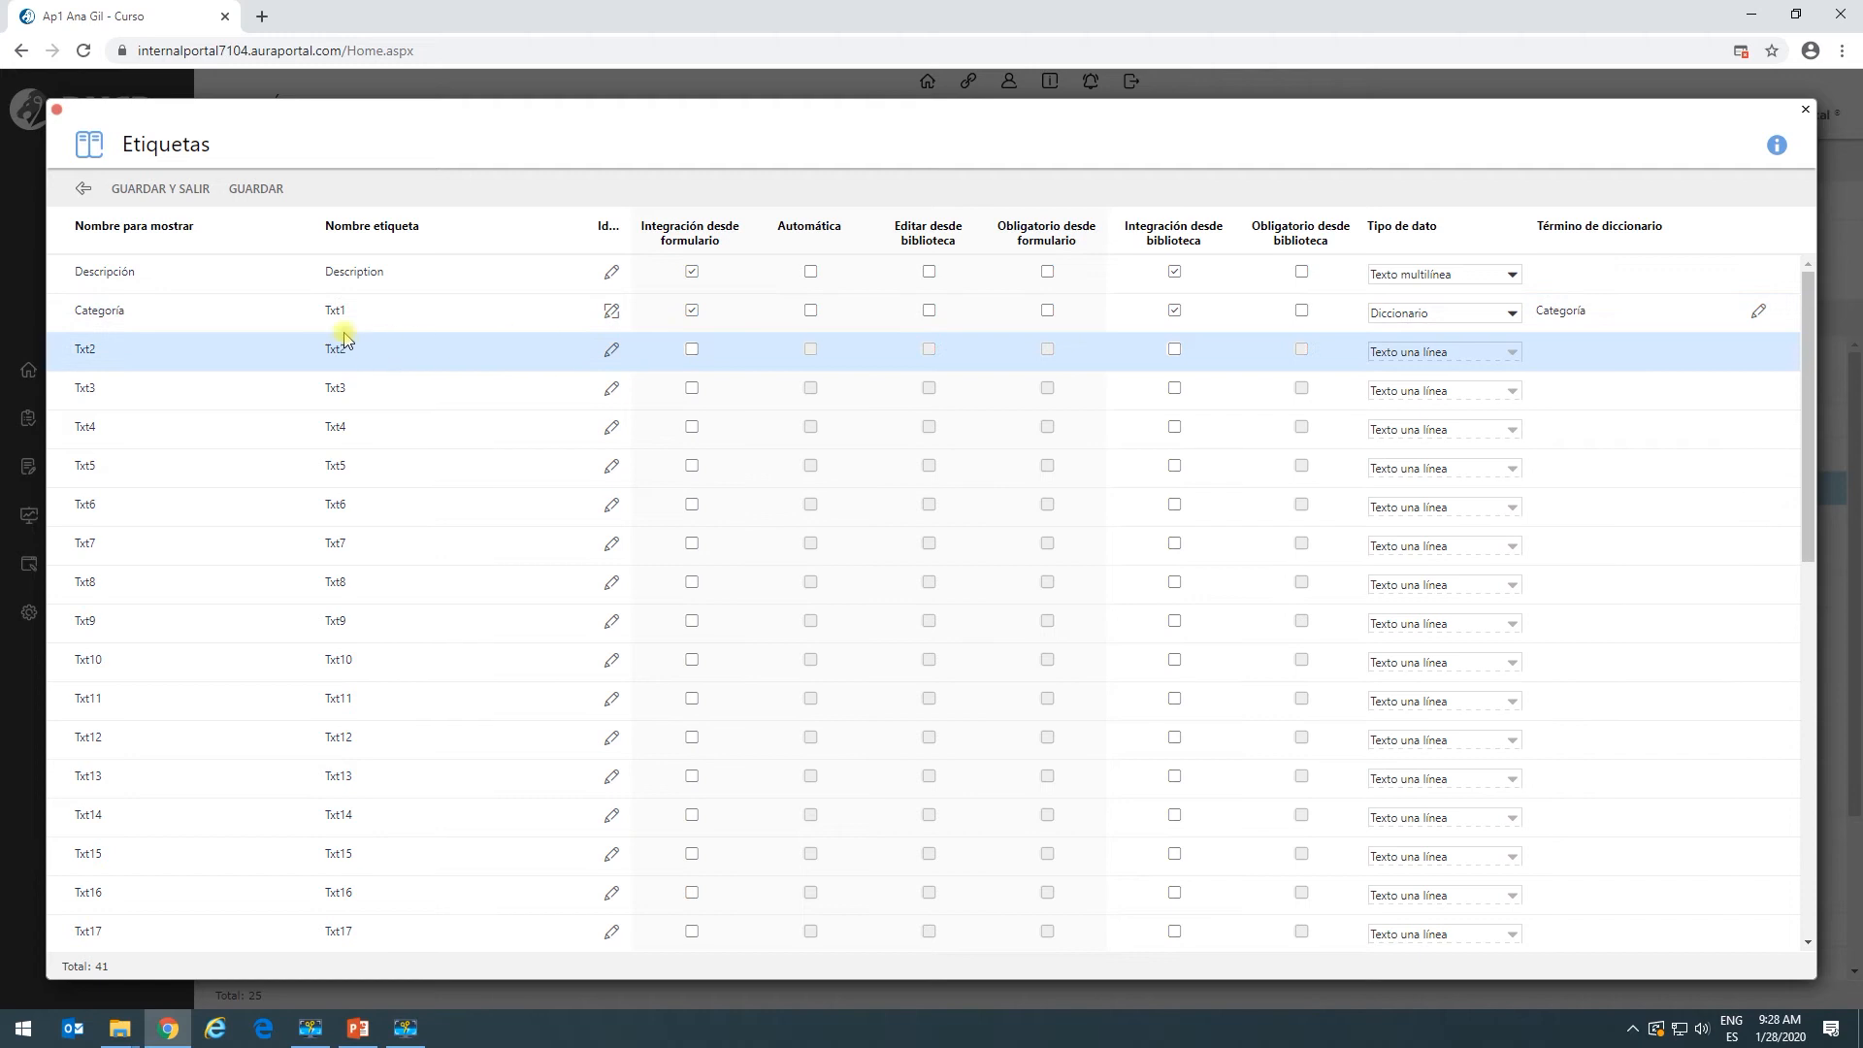
Set the Español-España display name of the Txt2 tag to "Fecha" and save the translation.
{"action": "left_click", "coordinate": [610, 351]}
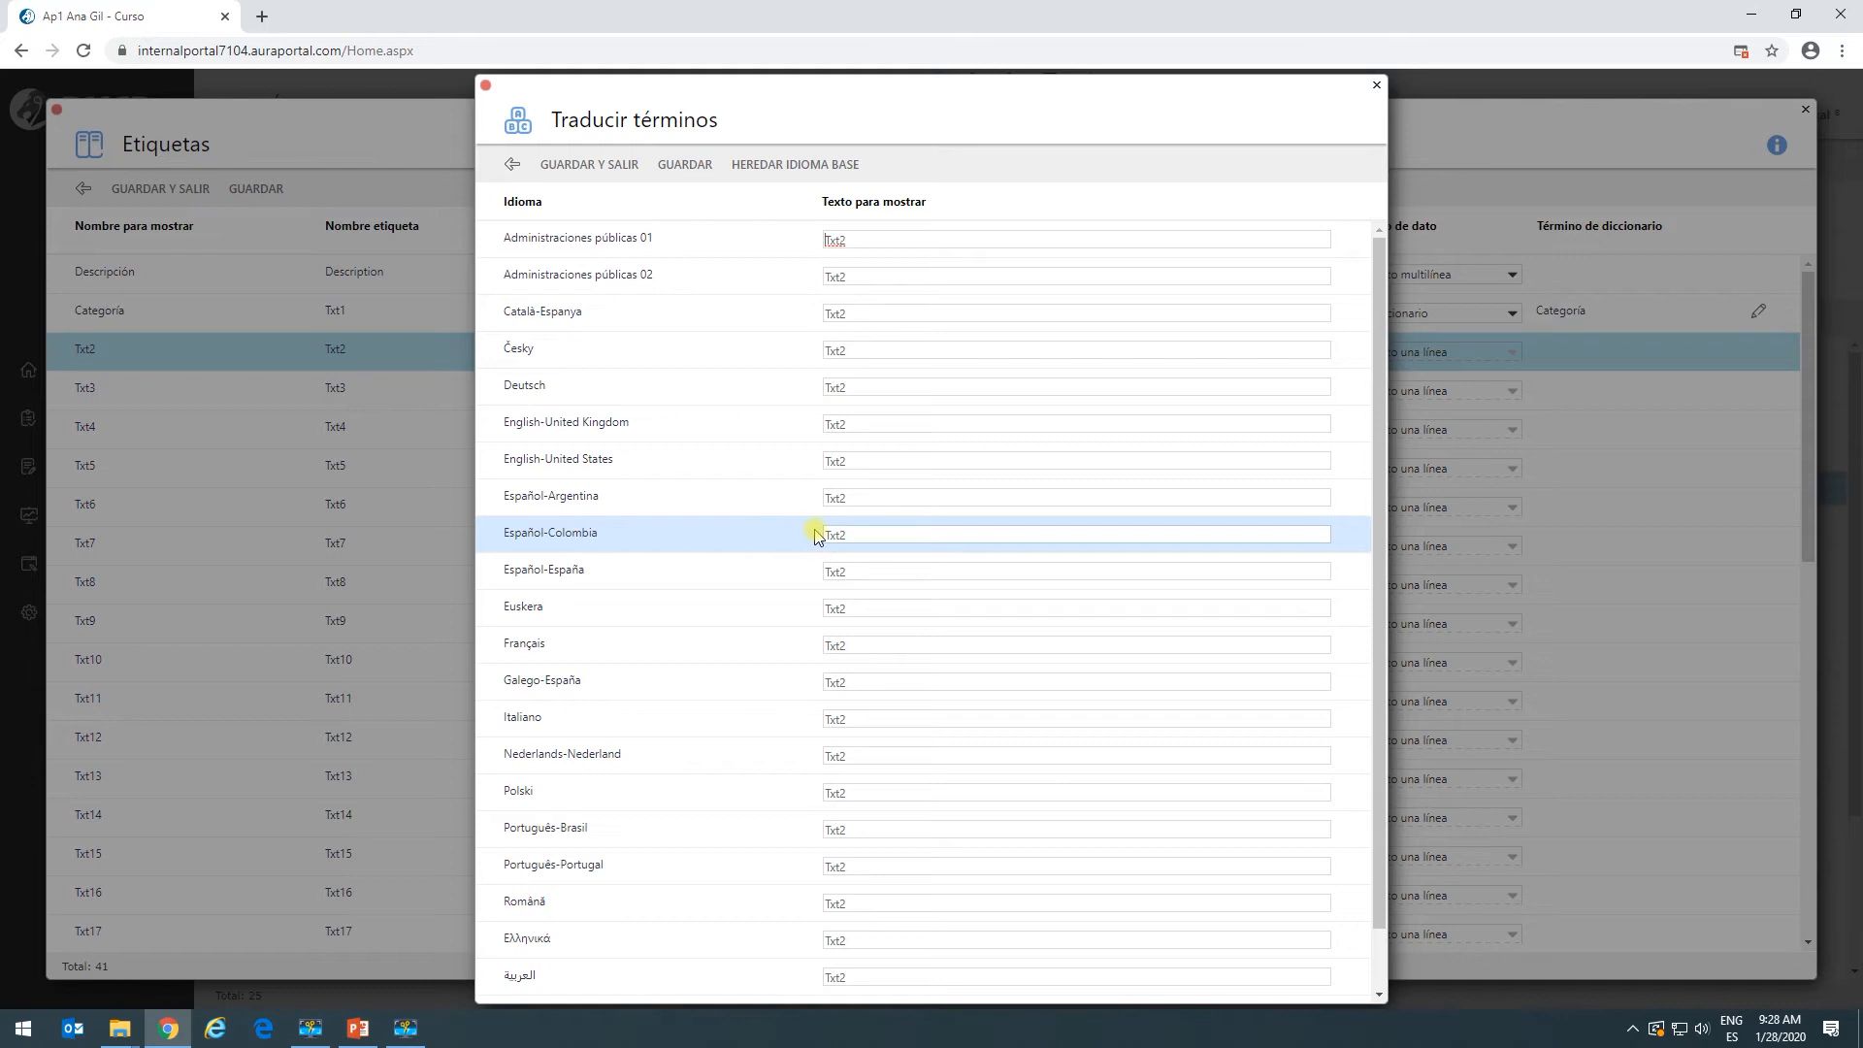
{"action": "double_click", "coordinate": [874, 574]}
{"action": "type", "text": "Fecha"}
{"action": "left_click", "coordinate": [586, 165]}
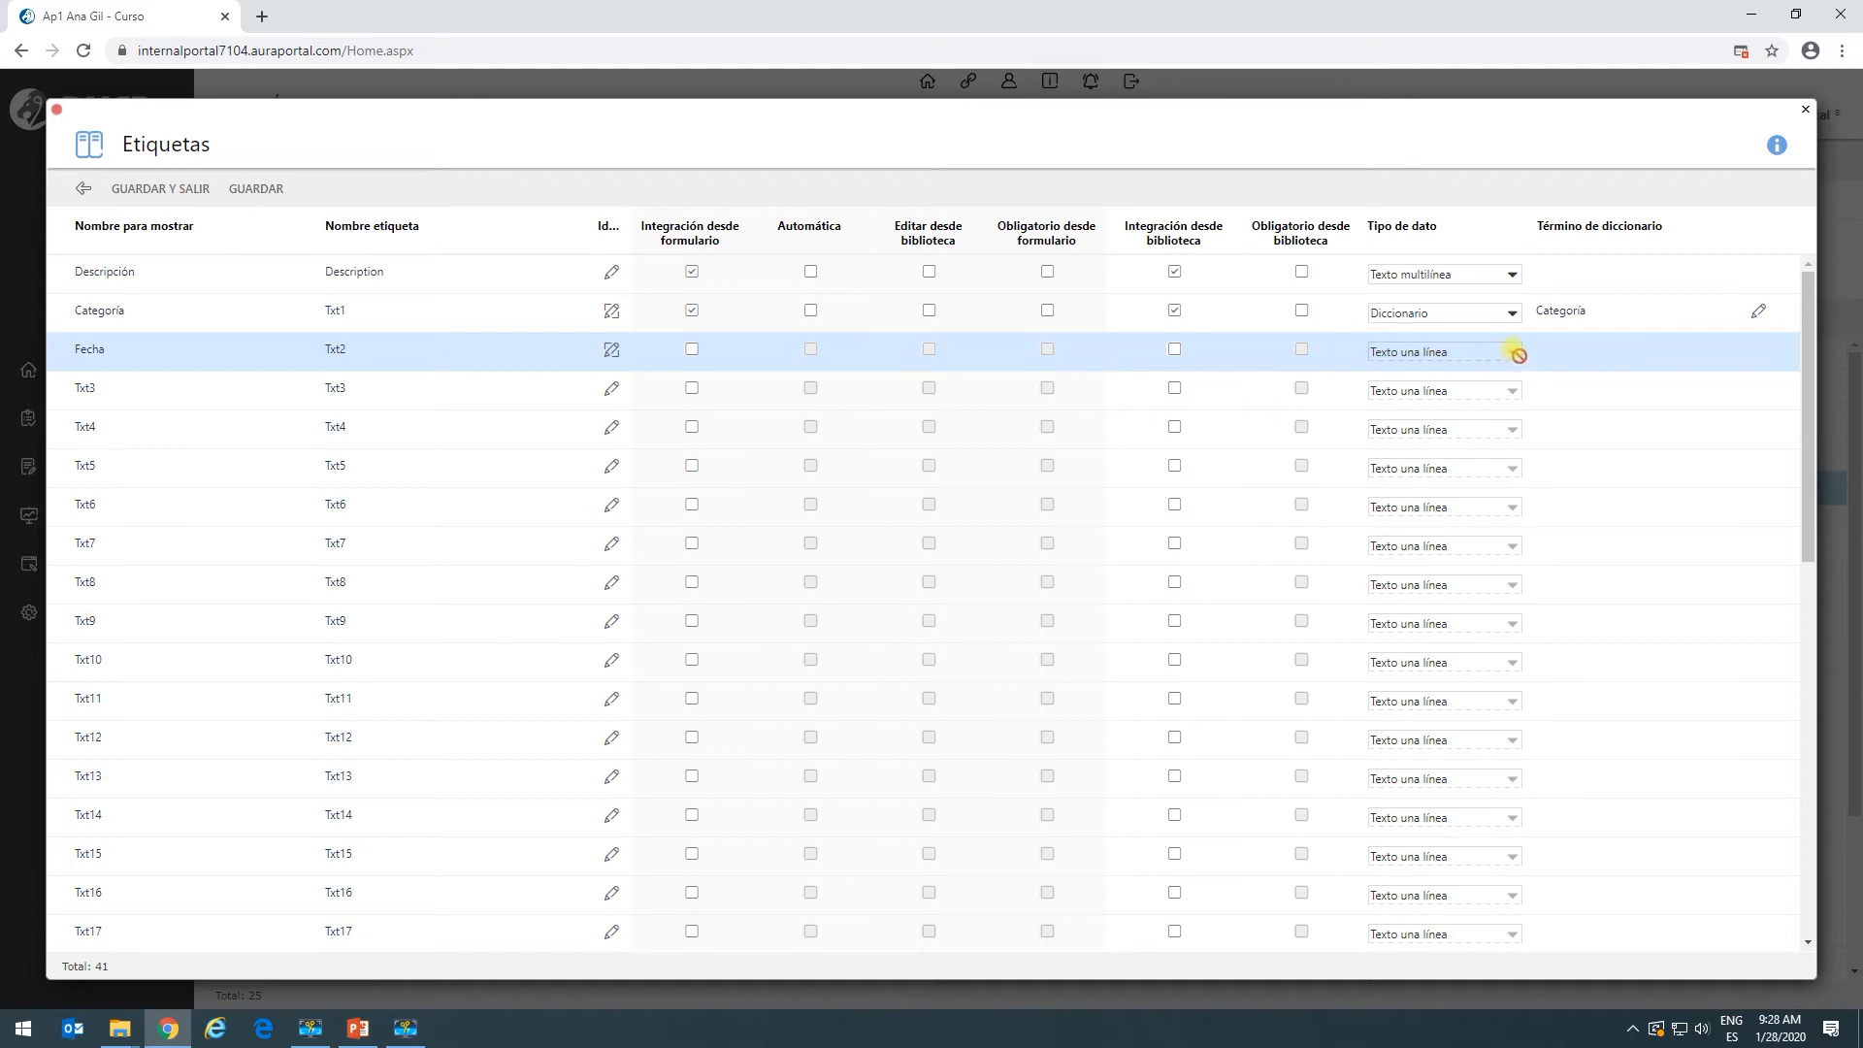
Enable the Fecha tag for integration from form and library with data type Fecha, then save and close the tags and the Demo library.
{"action": "left_click", "coordinate": [690, 350]}
{"action": "left_click", "coordinate": [1514, 355]}
{"action": "left_click", "coordinate": [1459, 428]}
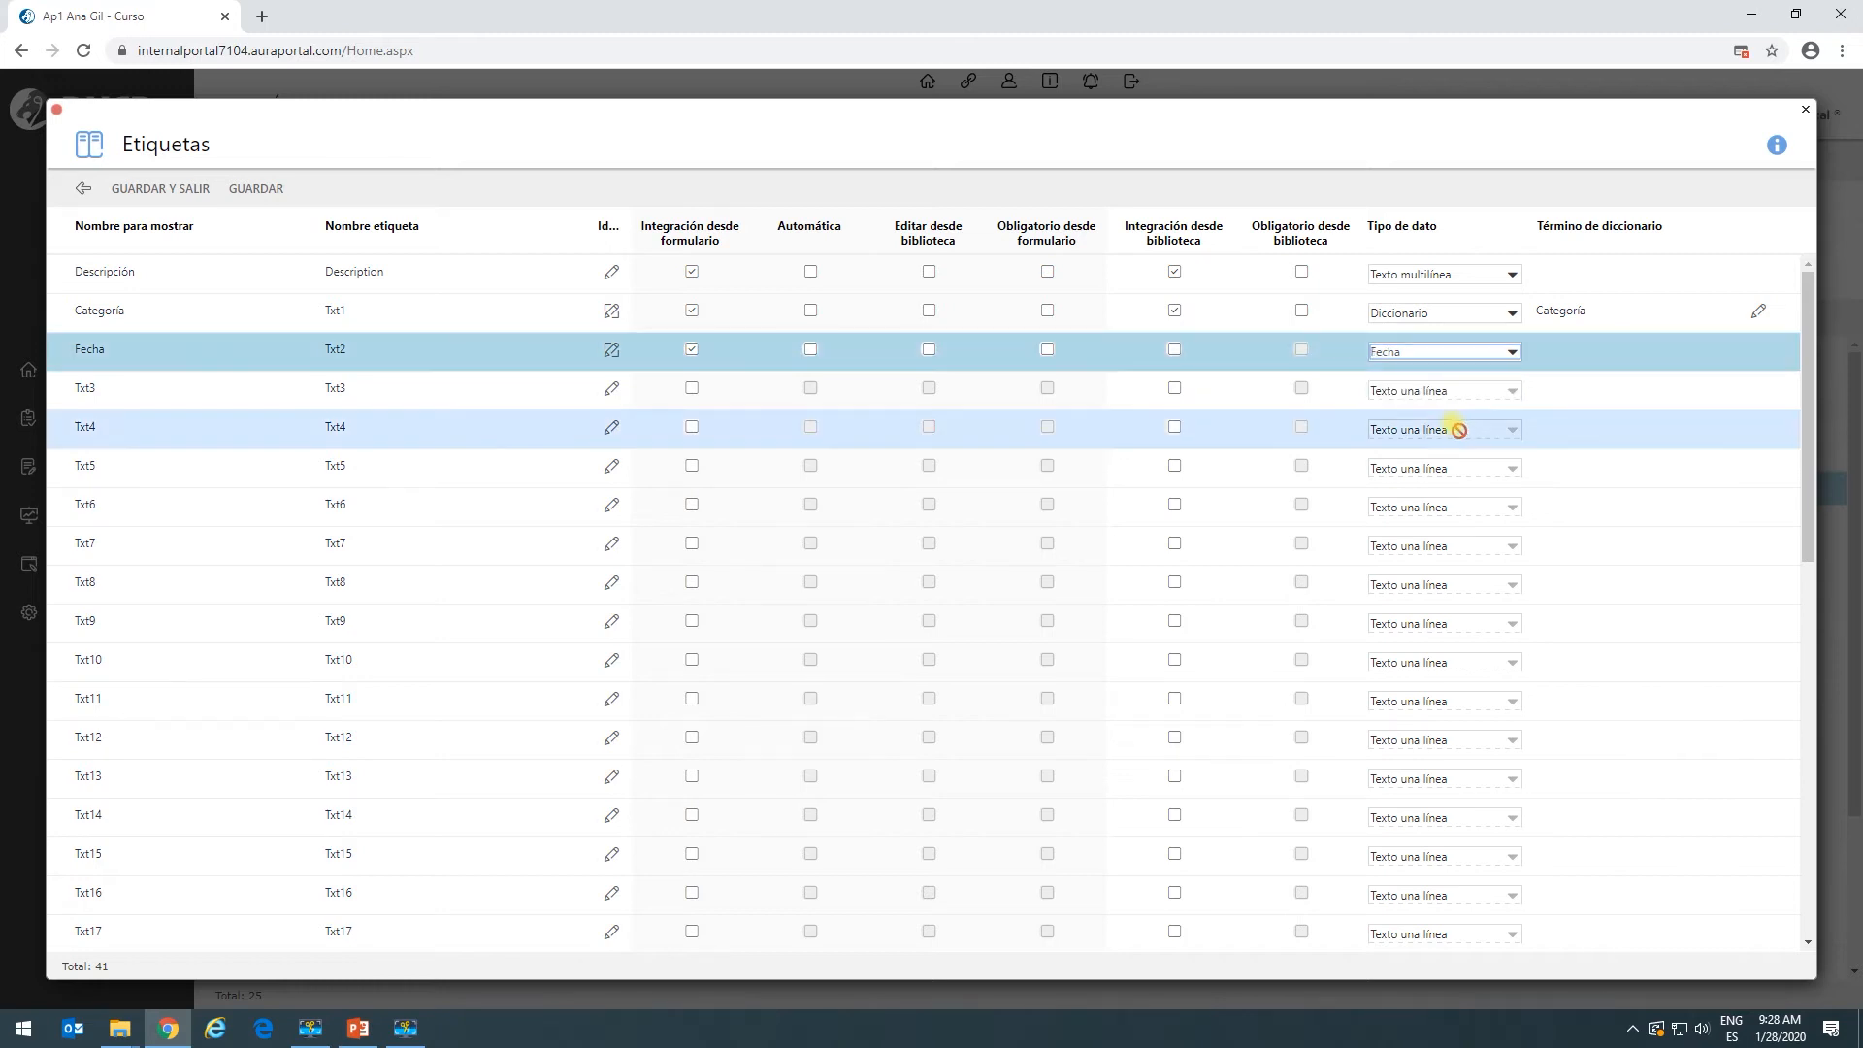
{"action": "left_click", "coordinate": [1172, 351]}
{"action": "left_click", "coordinate": [173, 191]}
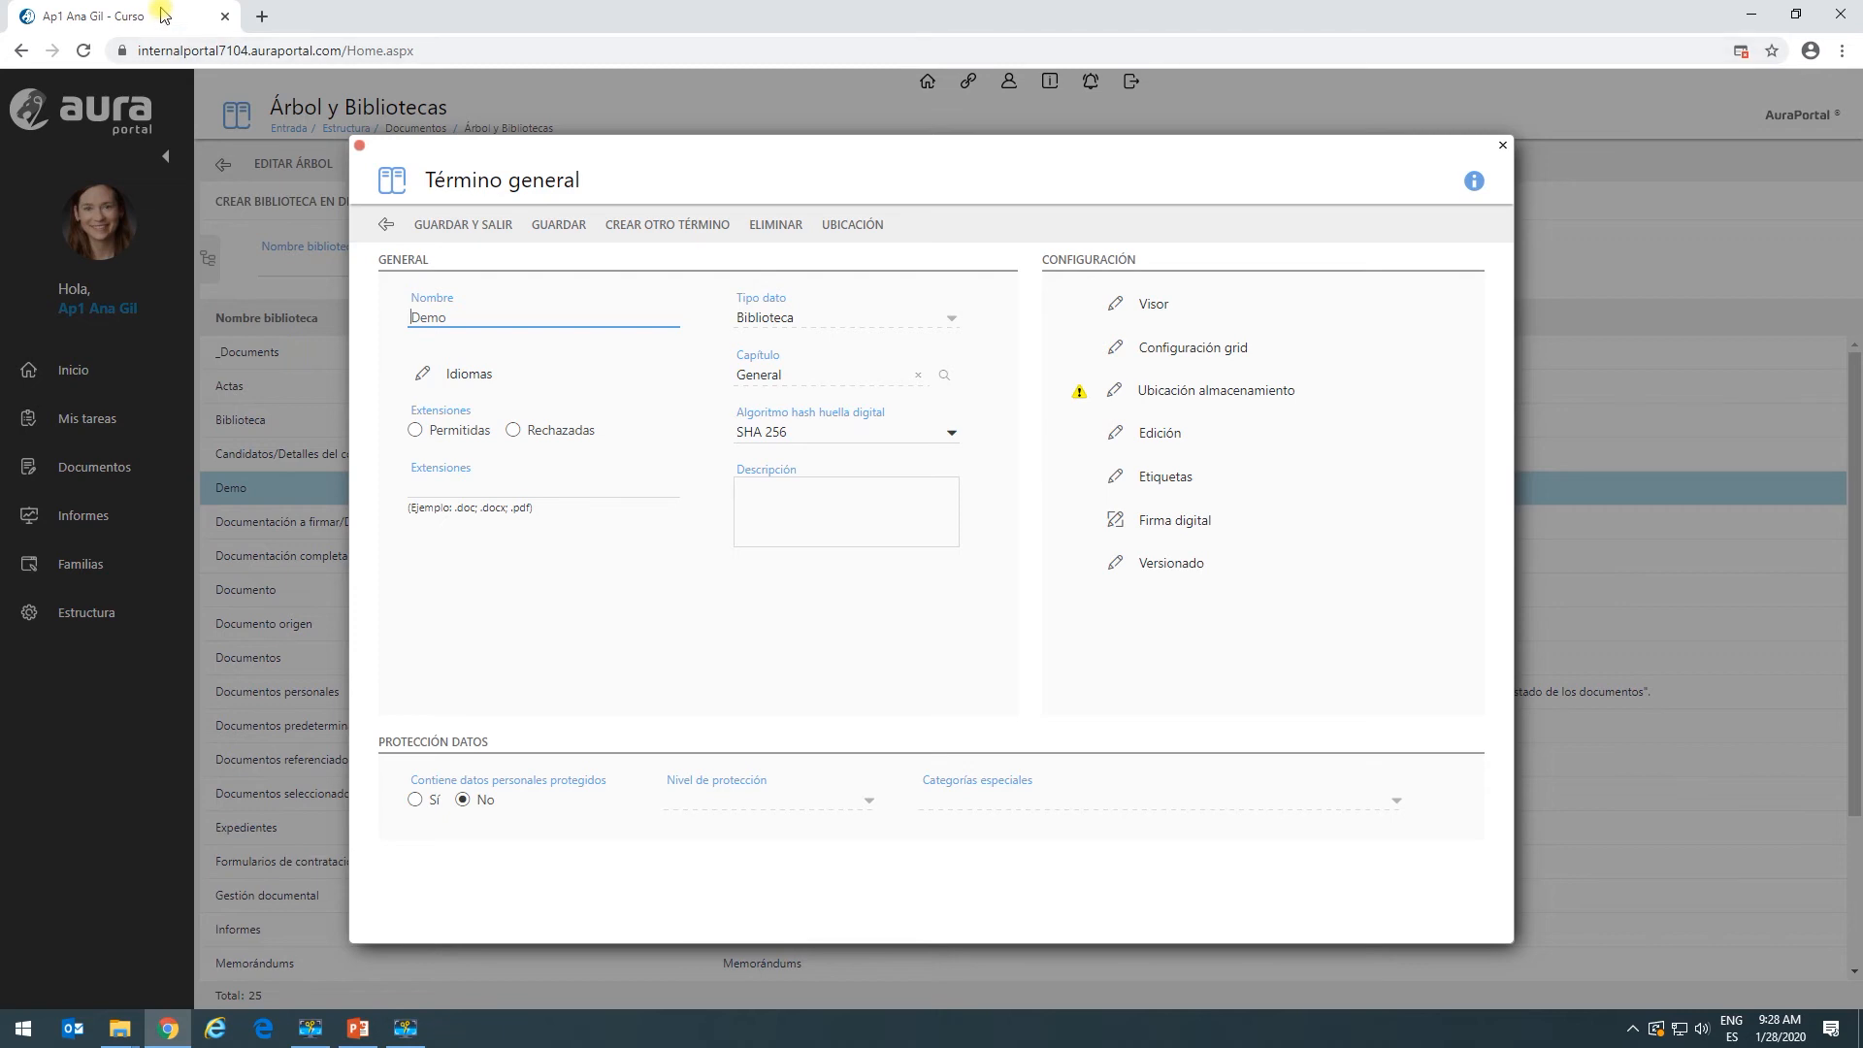
{"action": "left_click", "coordinate": [436, 224]}
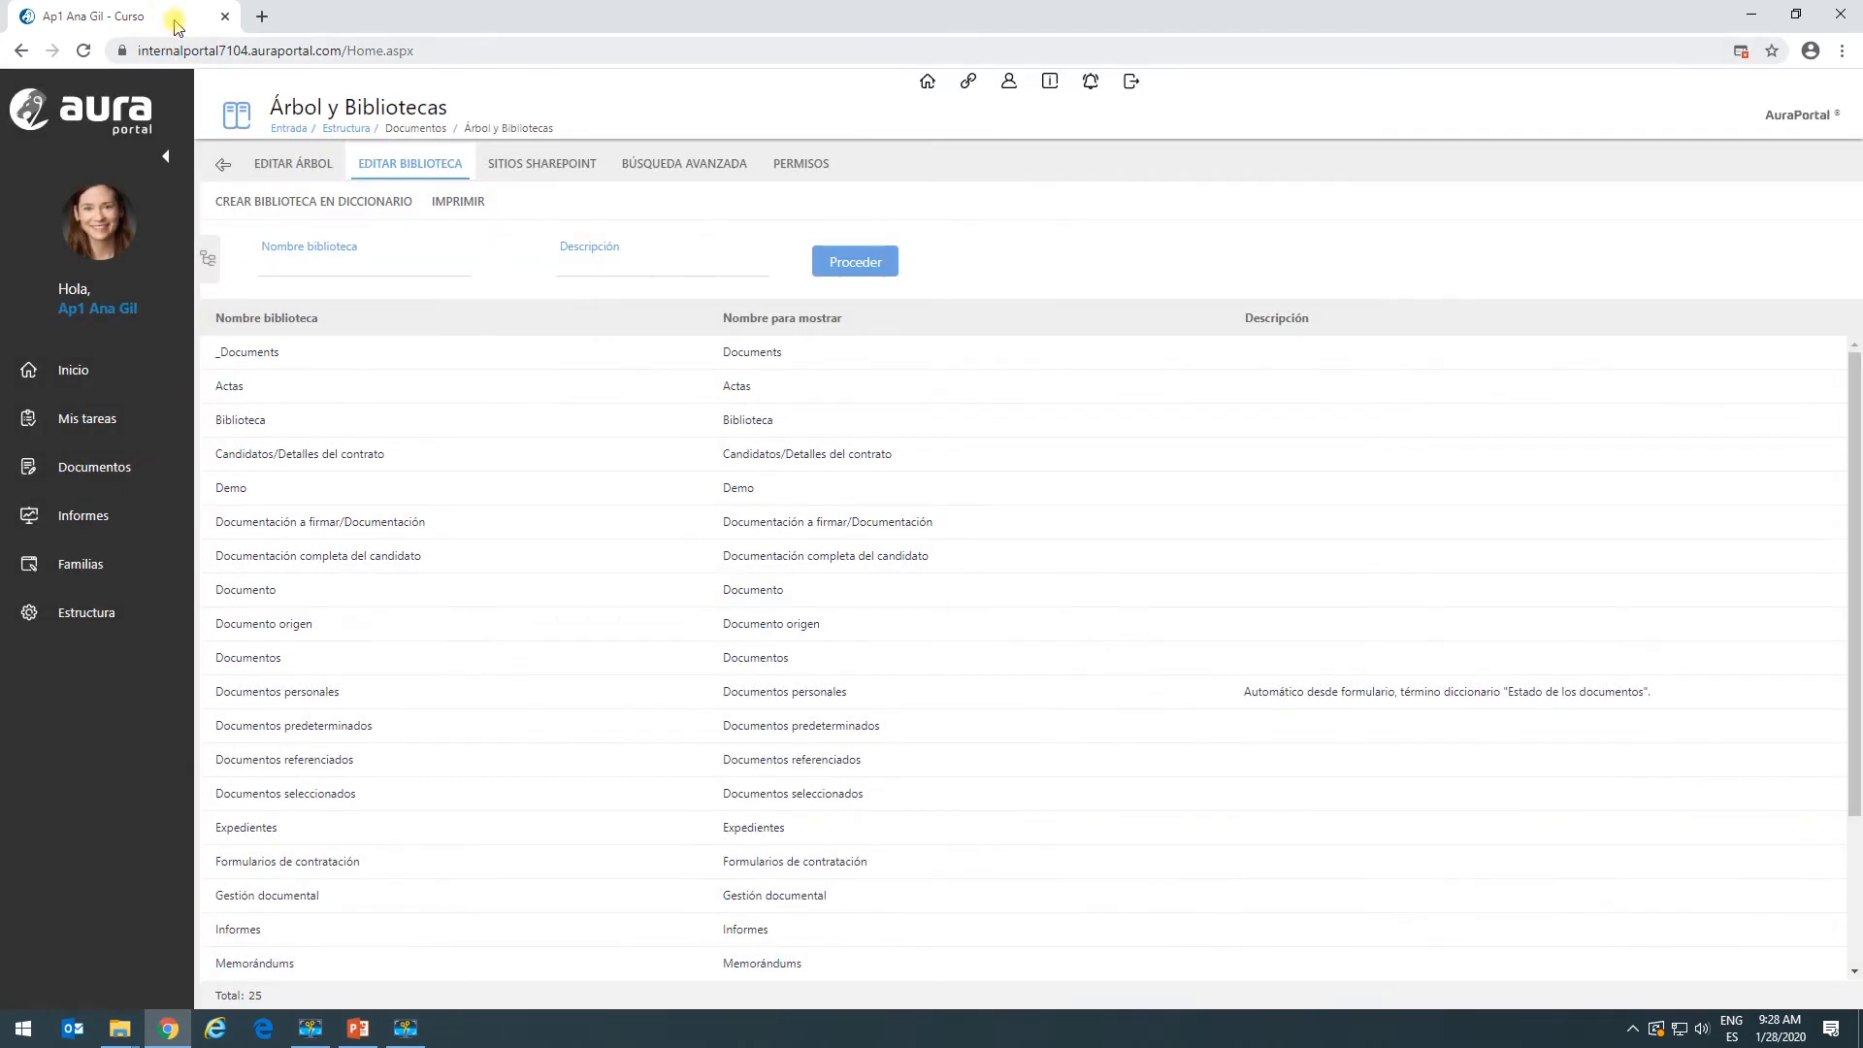
Open the Demo library from Documentos in a duplicate browser tab, check its filters and columns, and close it.
{"action": "right_click", "coordinate": [177, 24]}
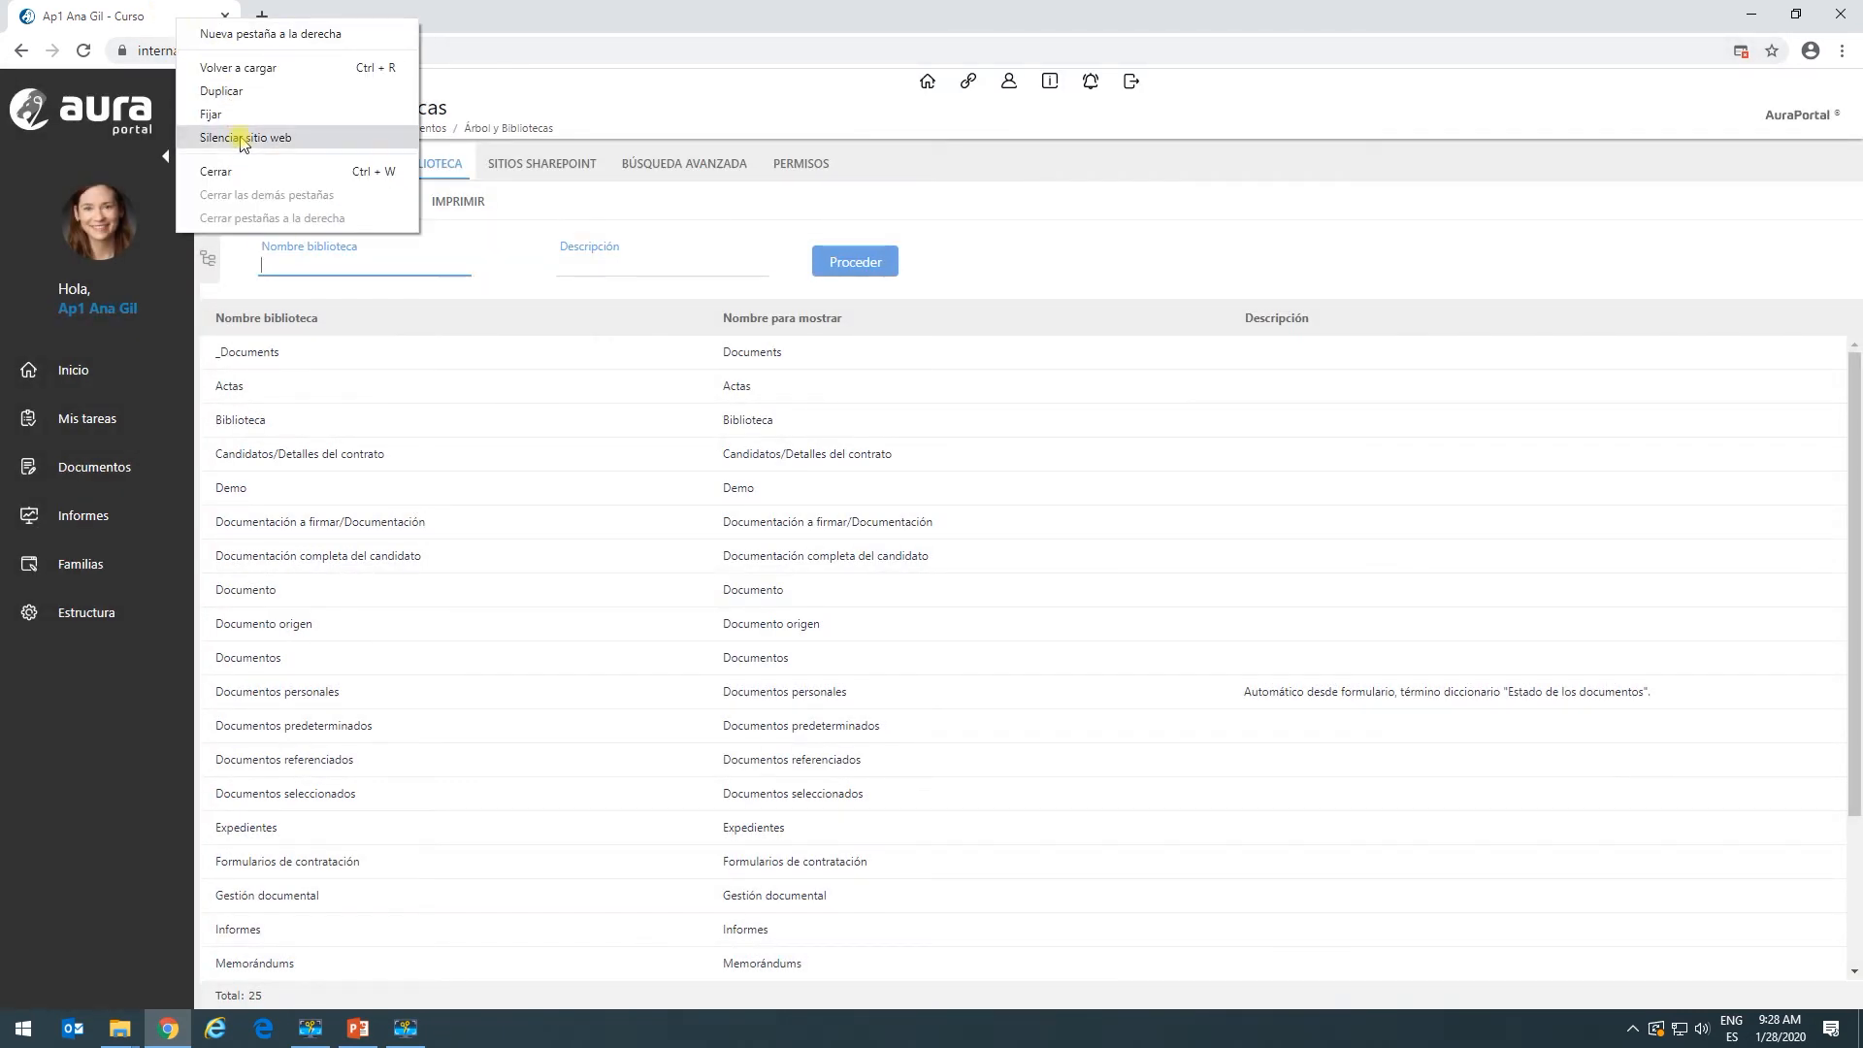
{"action": "left_click", "coordinate": [236, 90]}
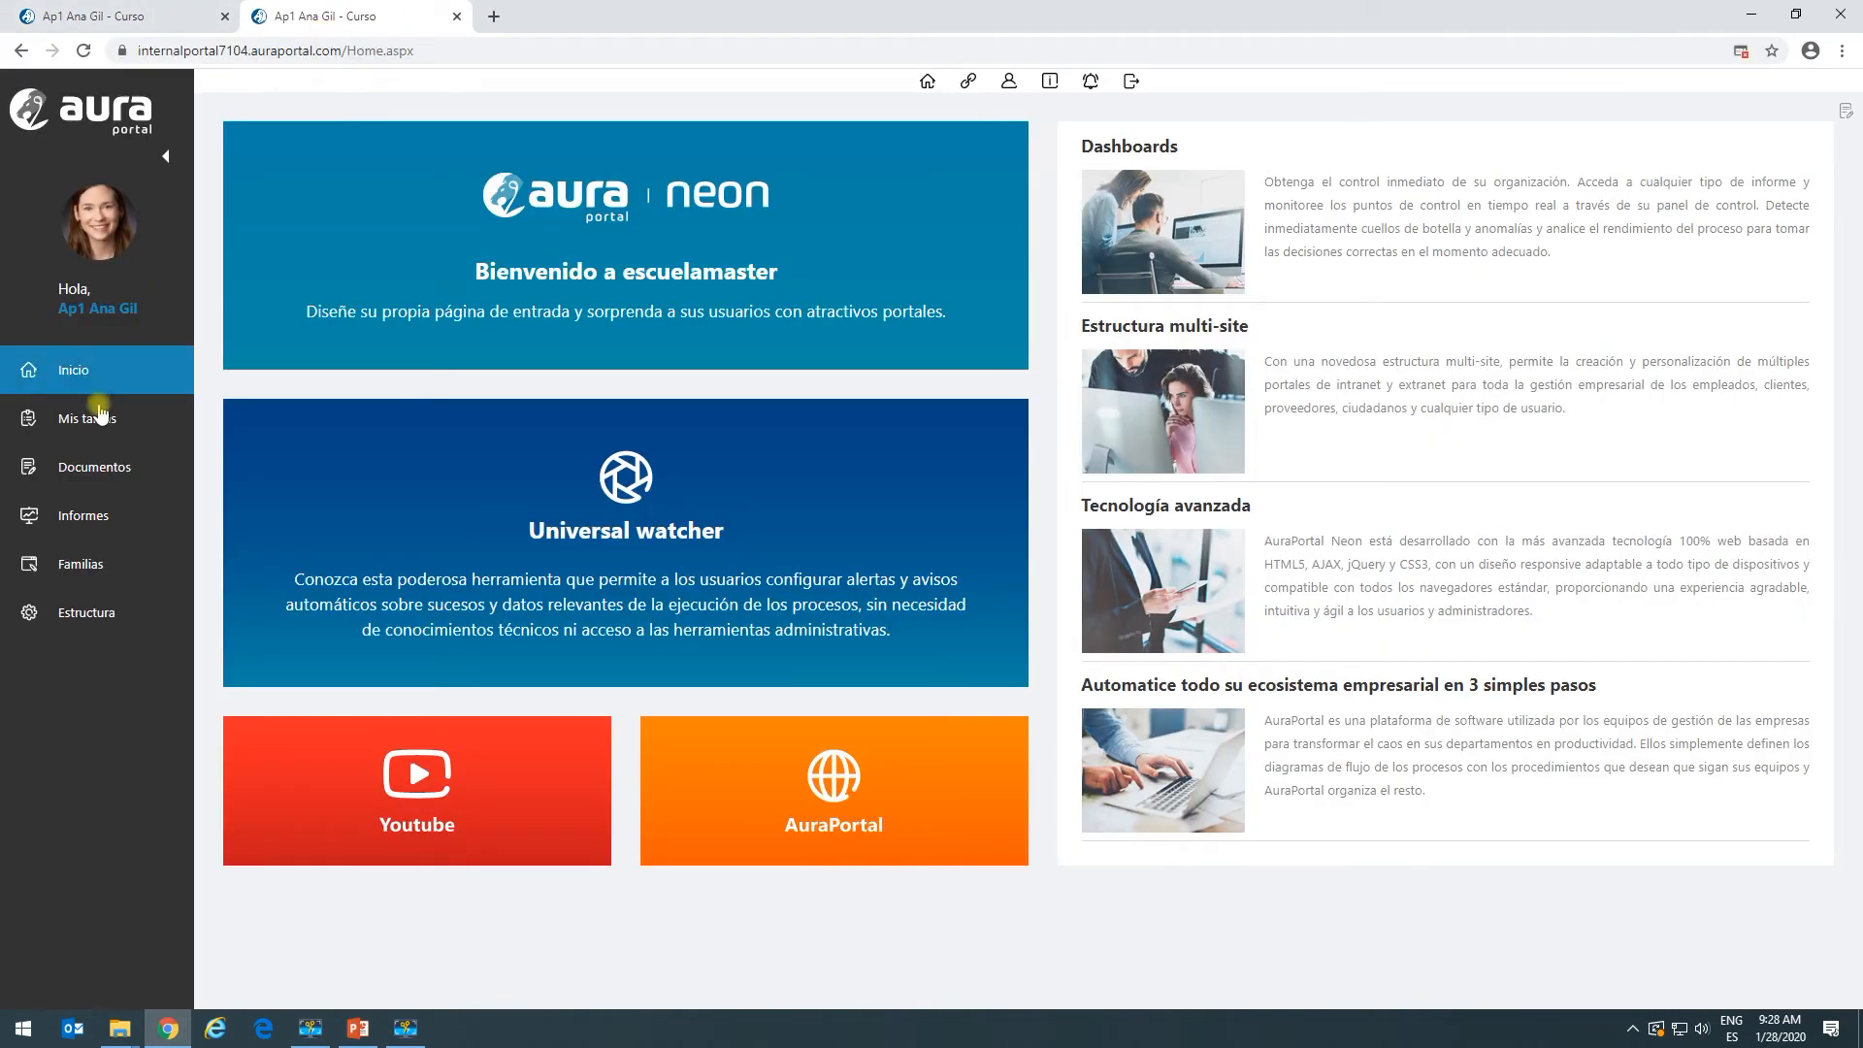
{"action": "left_click", "coordinate": [93, 469]}
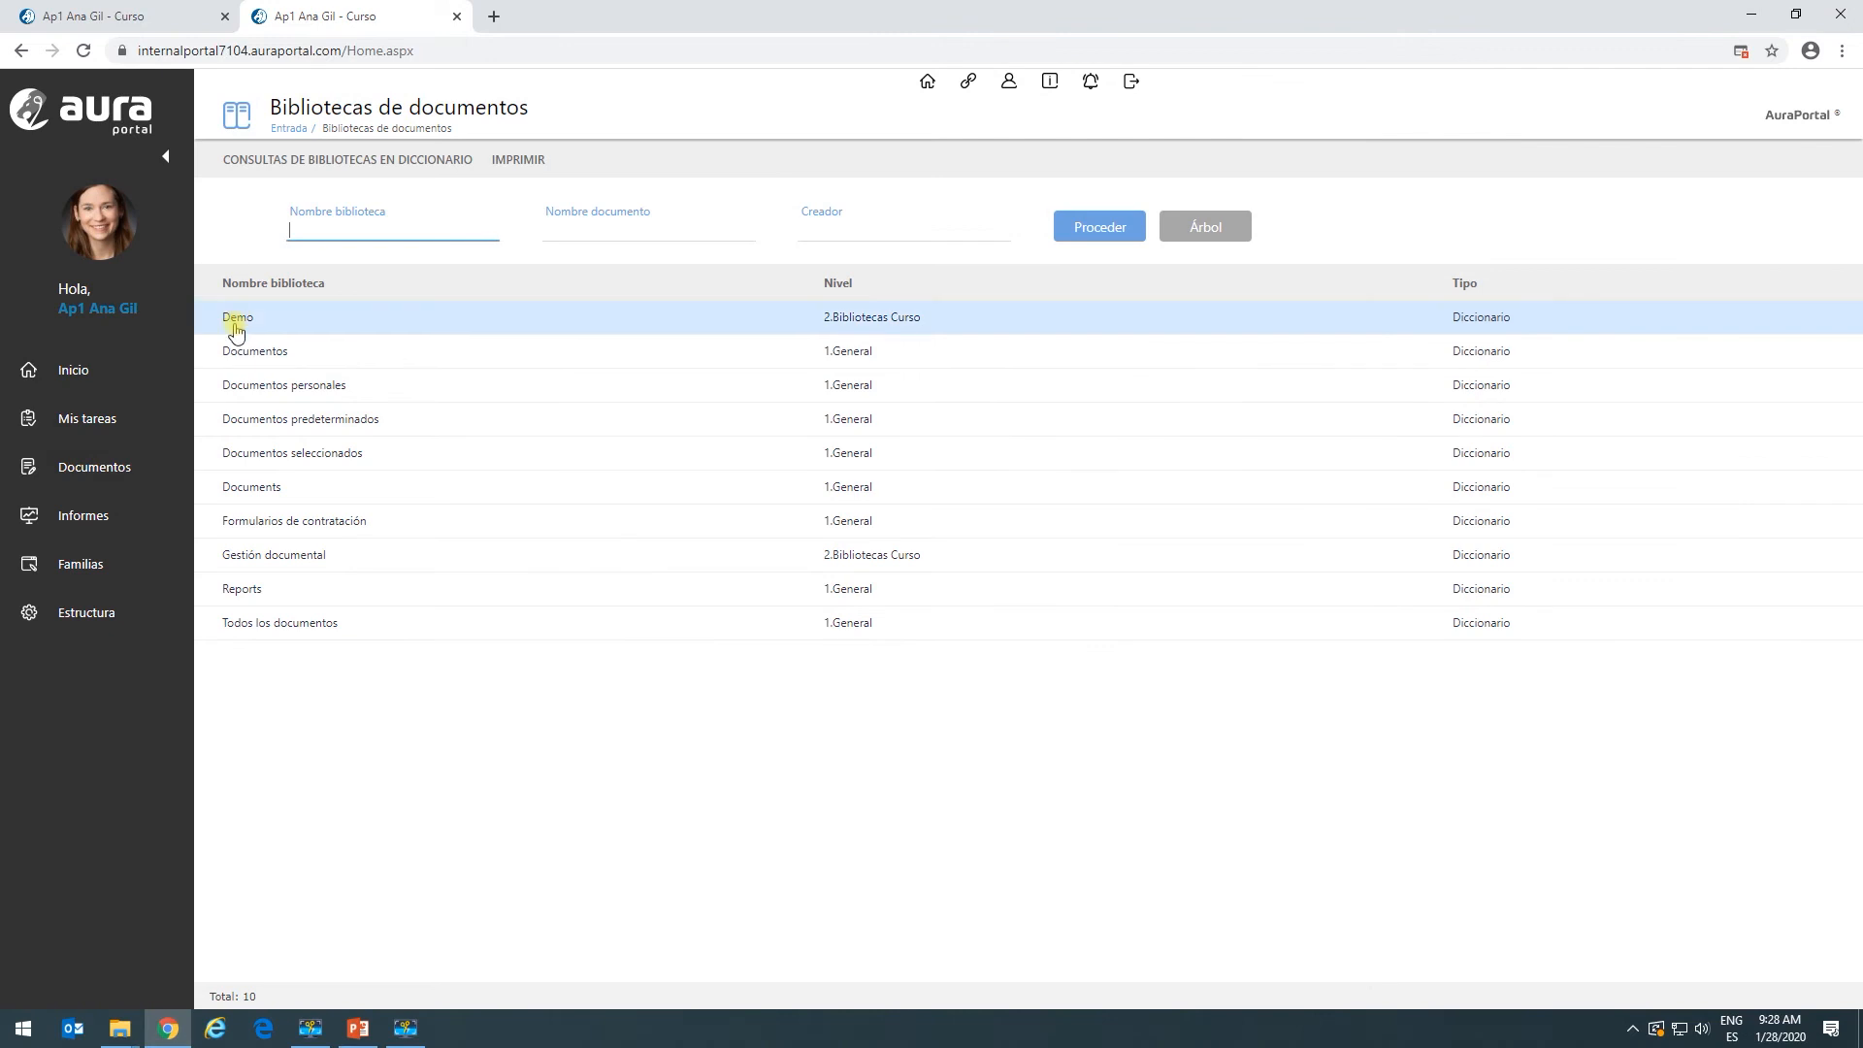
{"action": "left_click", "coordinate": [238, 321]}
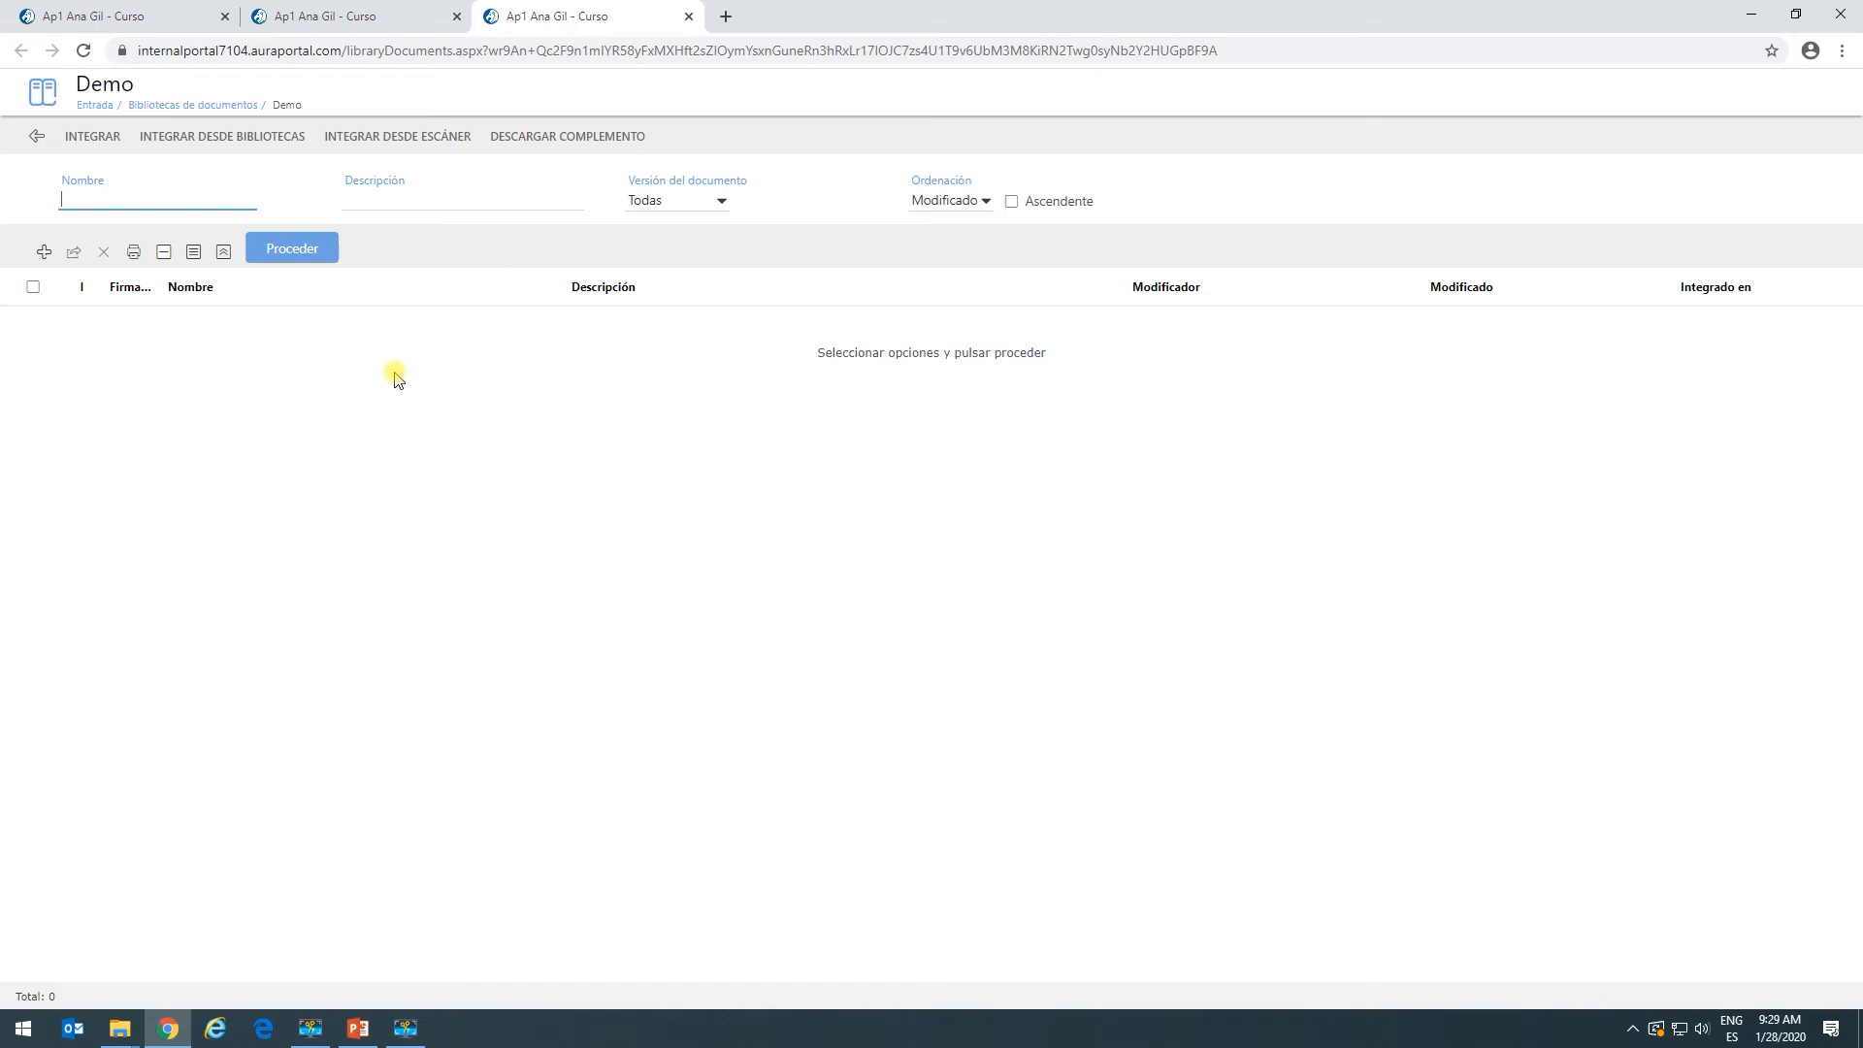
{"action": "left_click", "coordinate": [34, 137]}
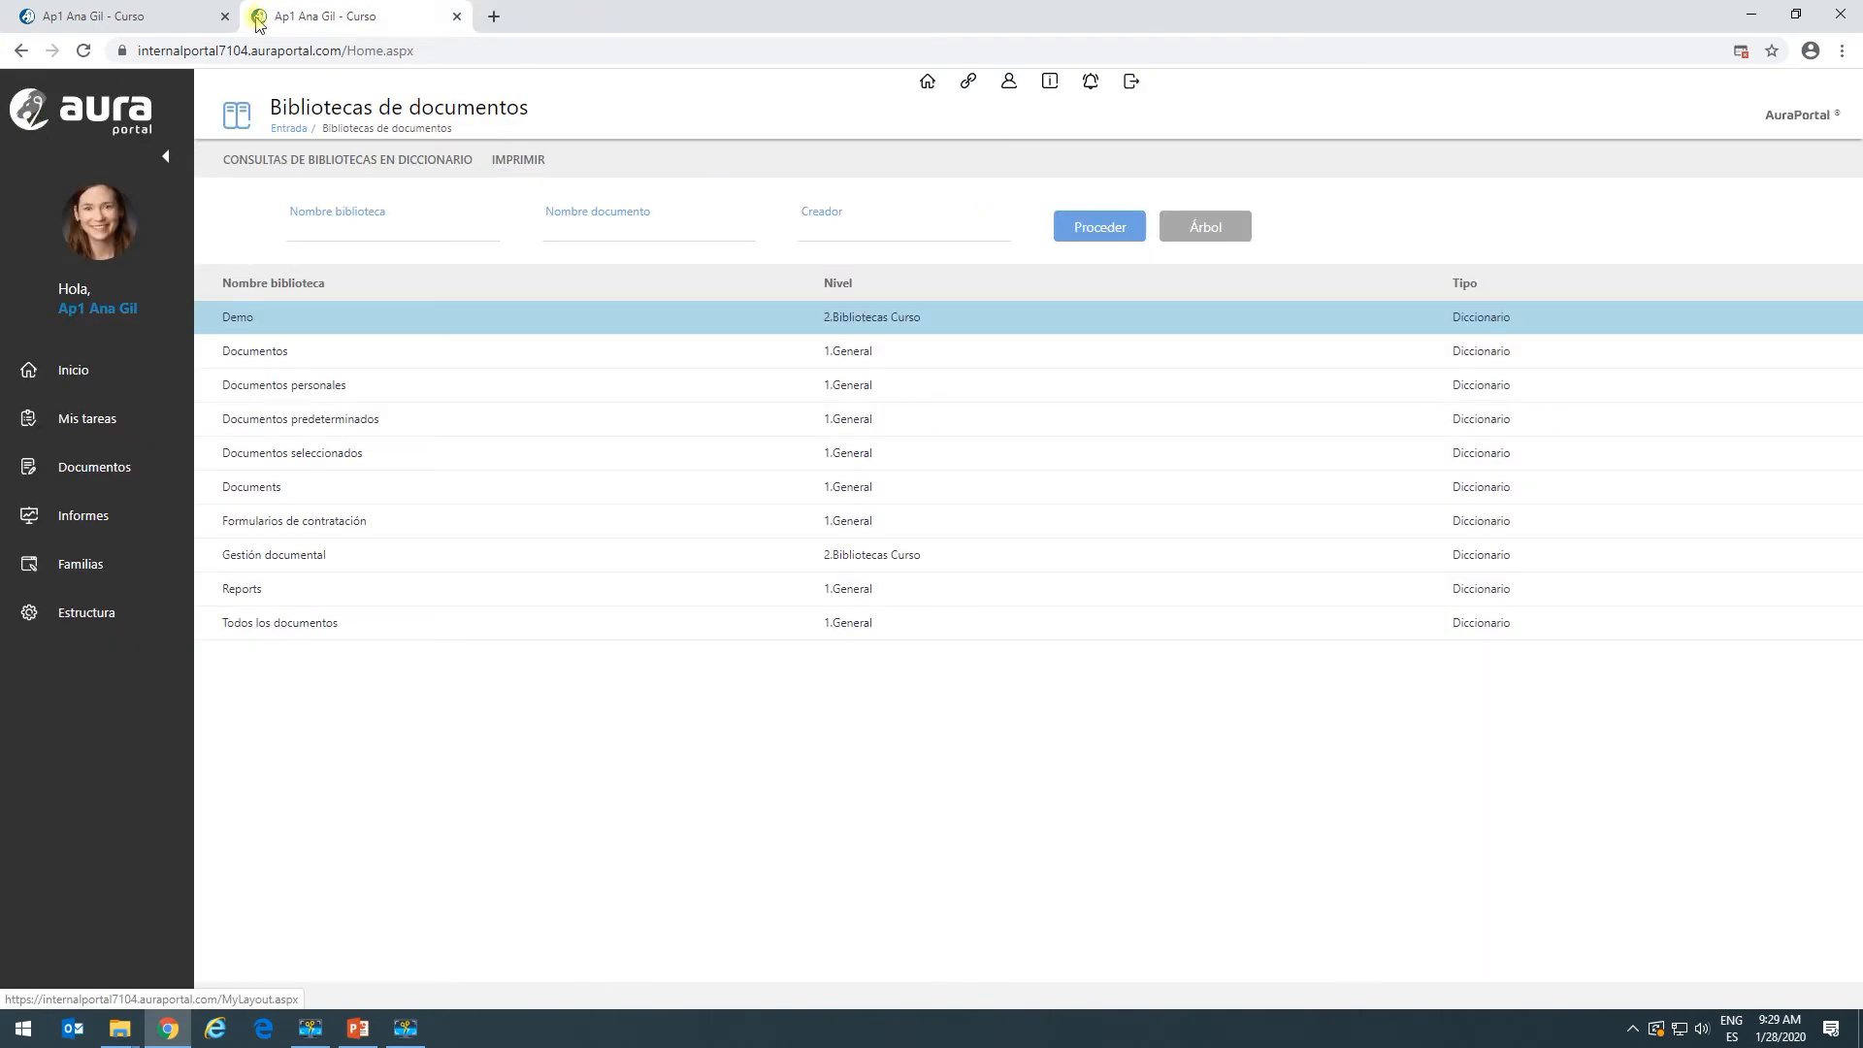
In the Demo library's grid configuration, enable Elementos al entrar and add Categoría and Fecha as filters.
{"action": "left_click", "coordinate": [174, 18]}
{"action": "left_click", "coordinate": [296, 486]}
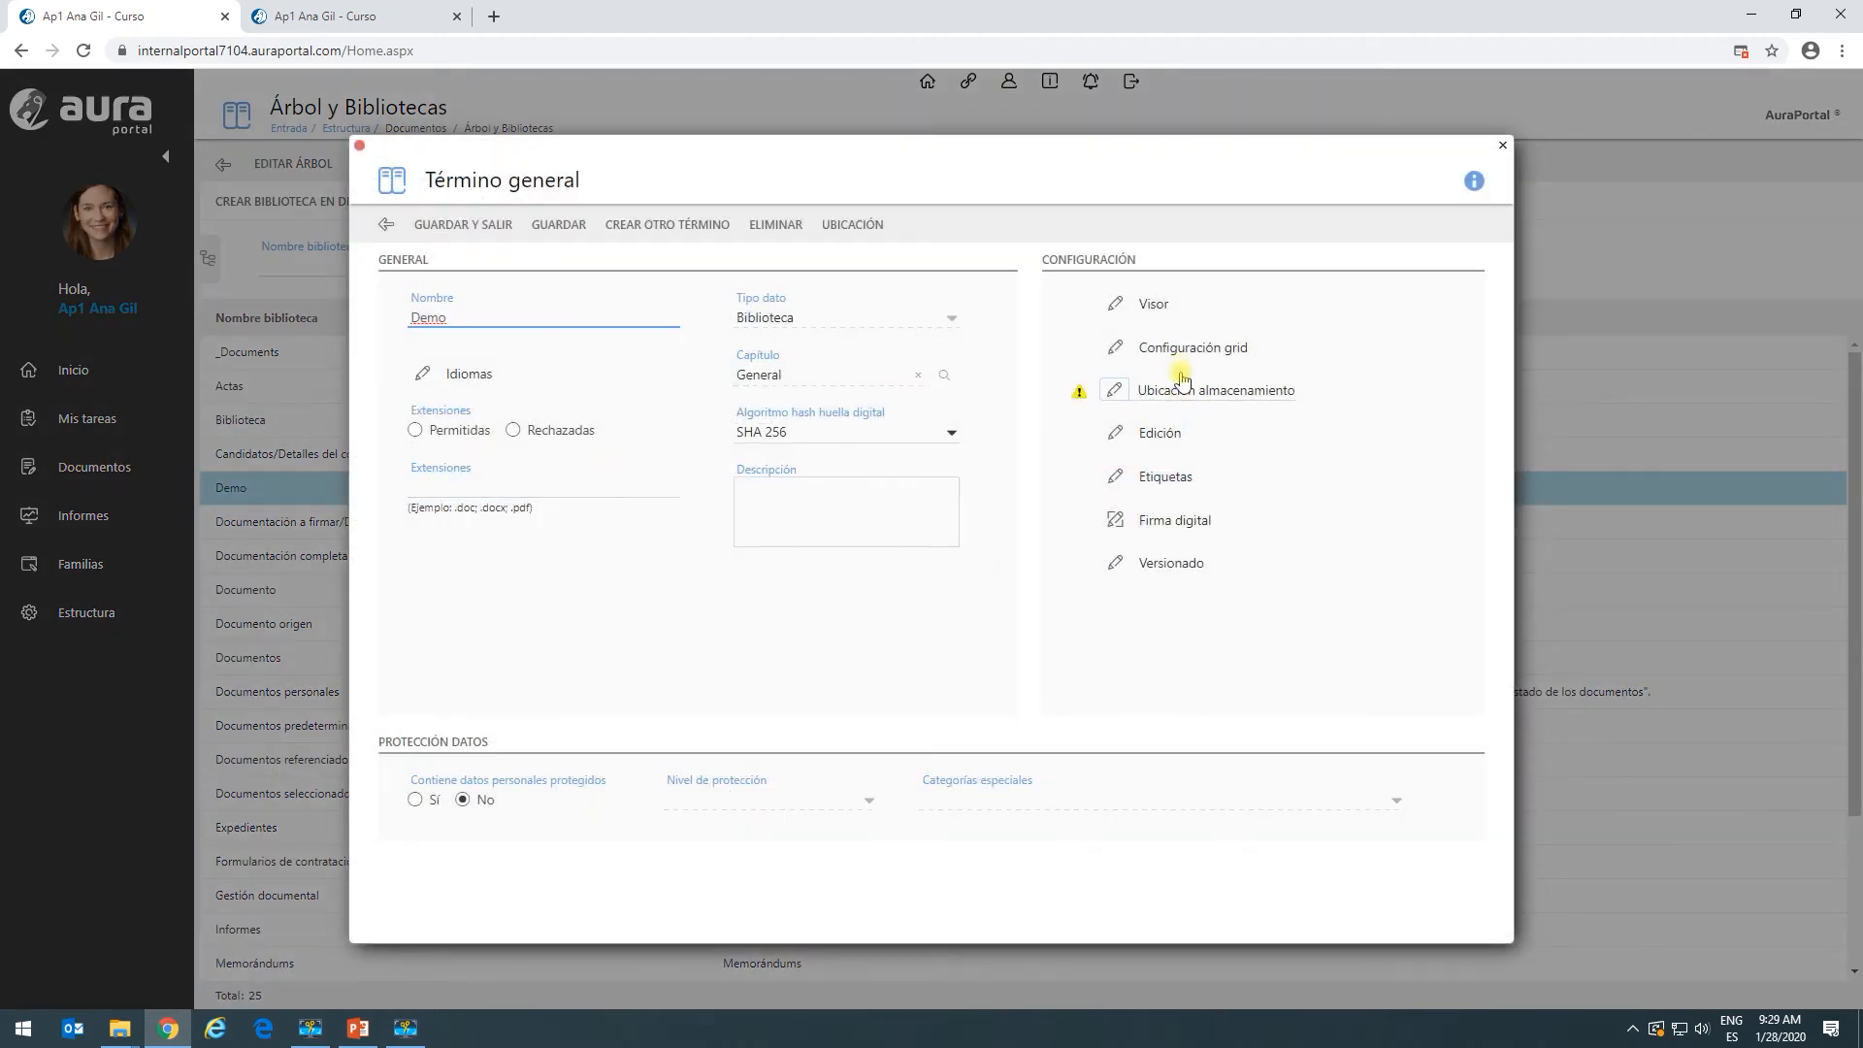
{"action": "left_click", "coordinate": [1174, 348]}
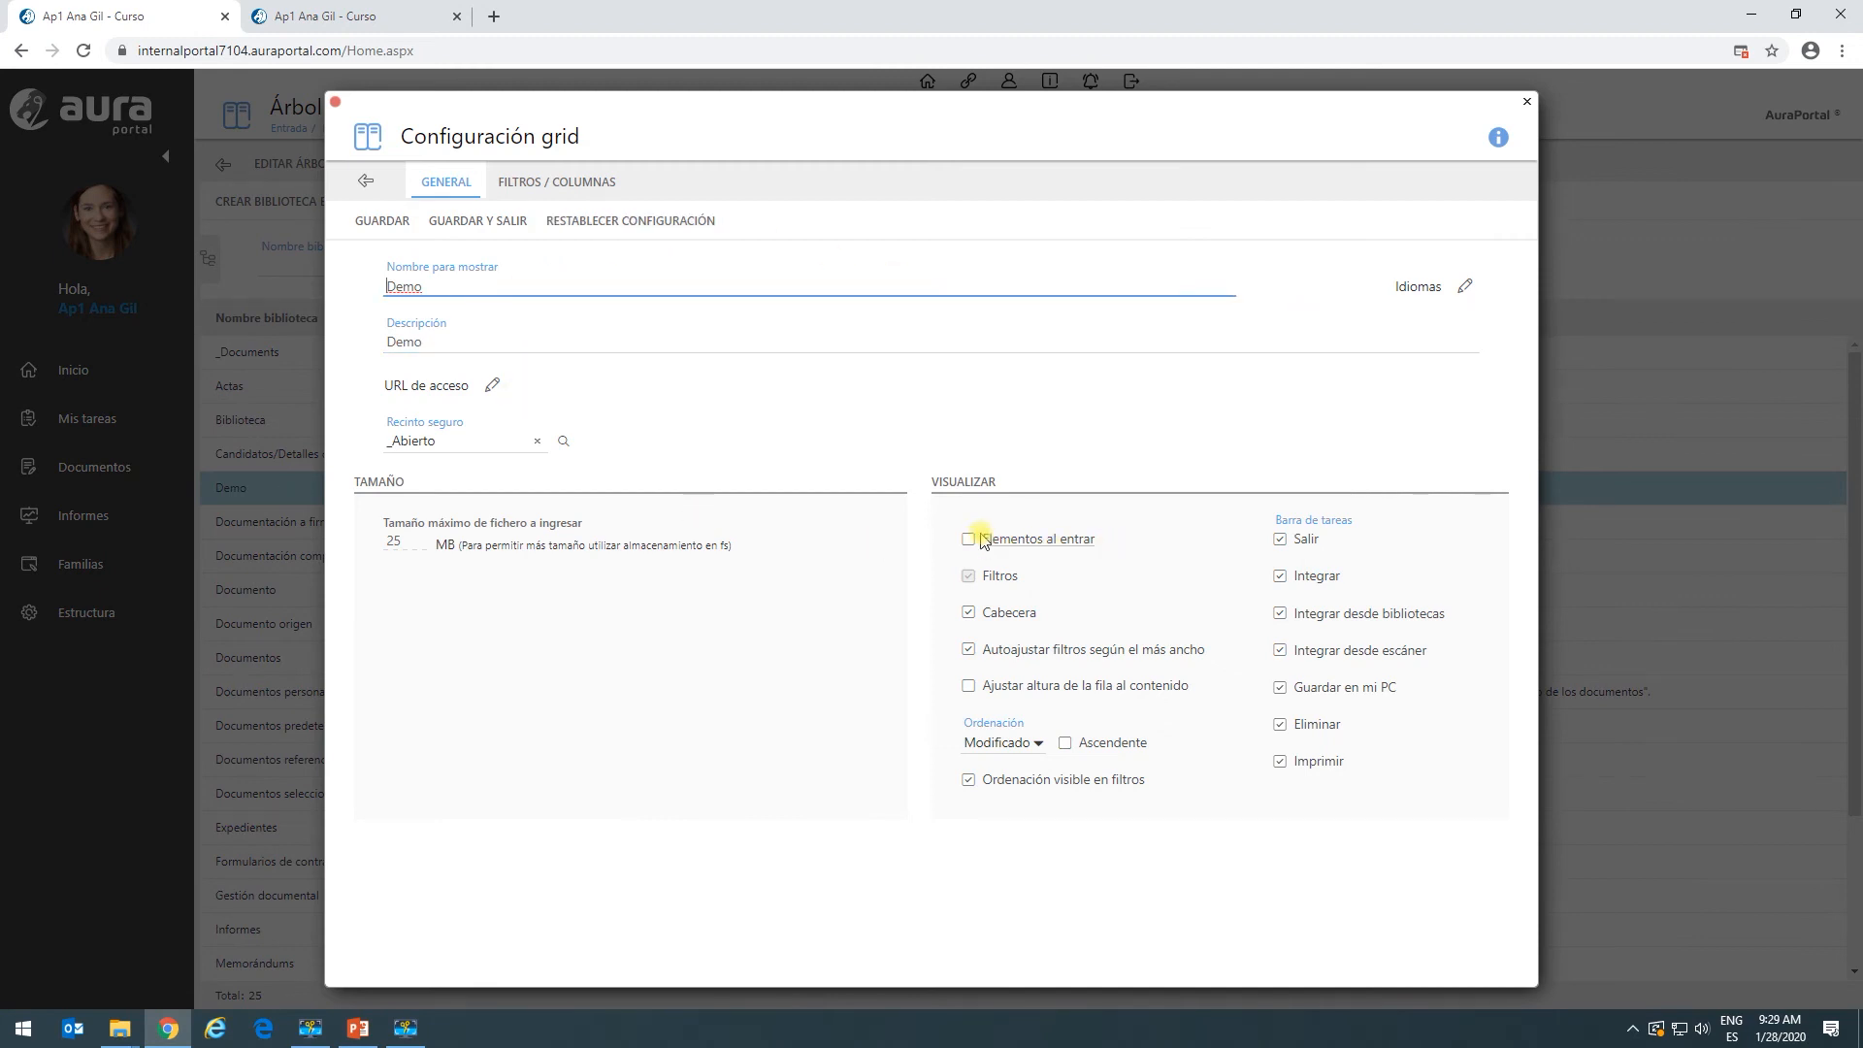
{"action": "left_click", "coordinate": [967, 540]}
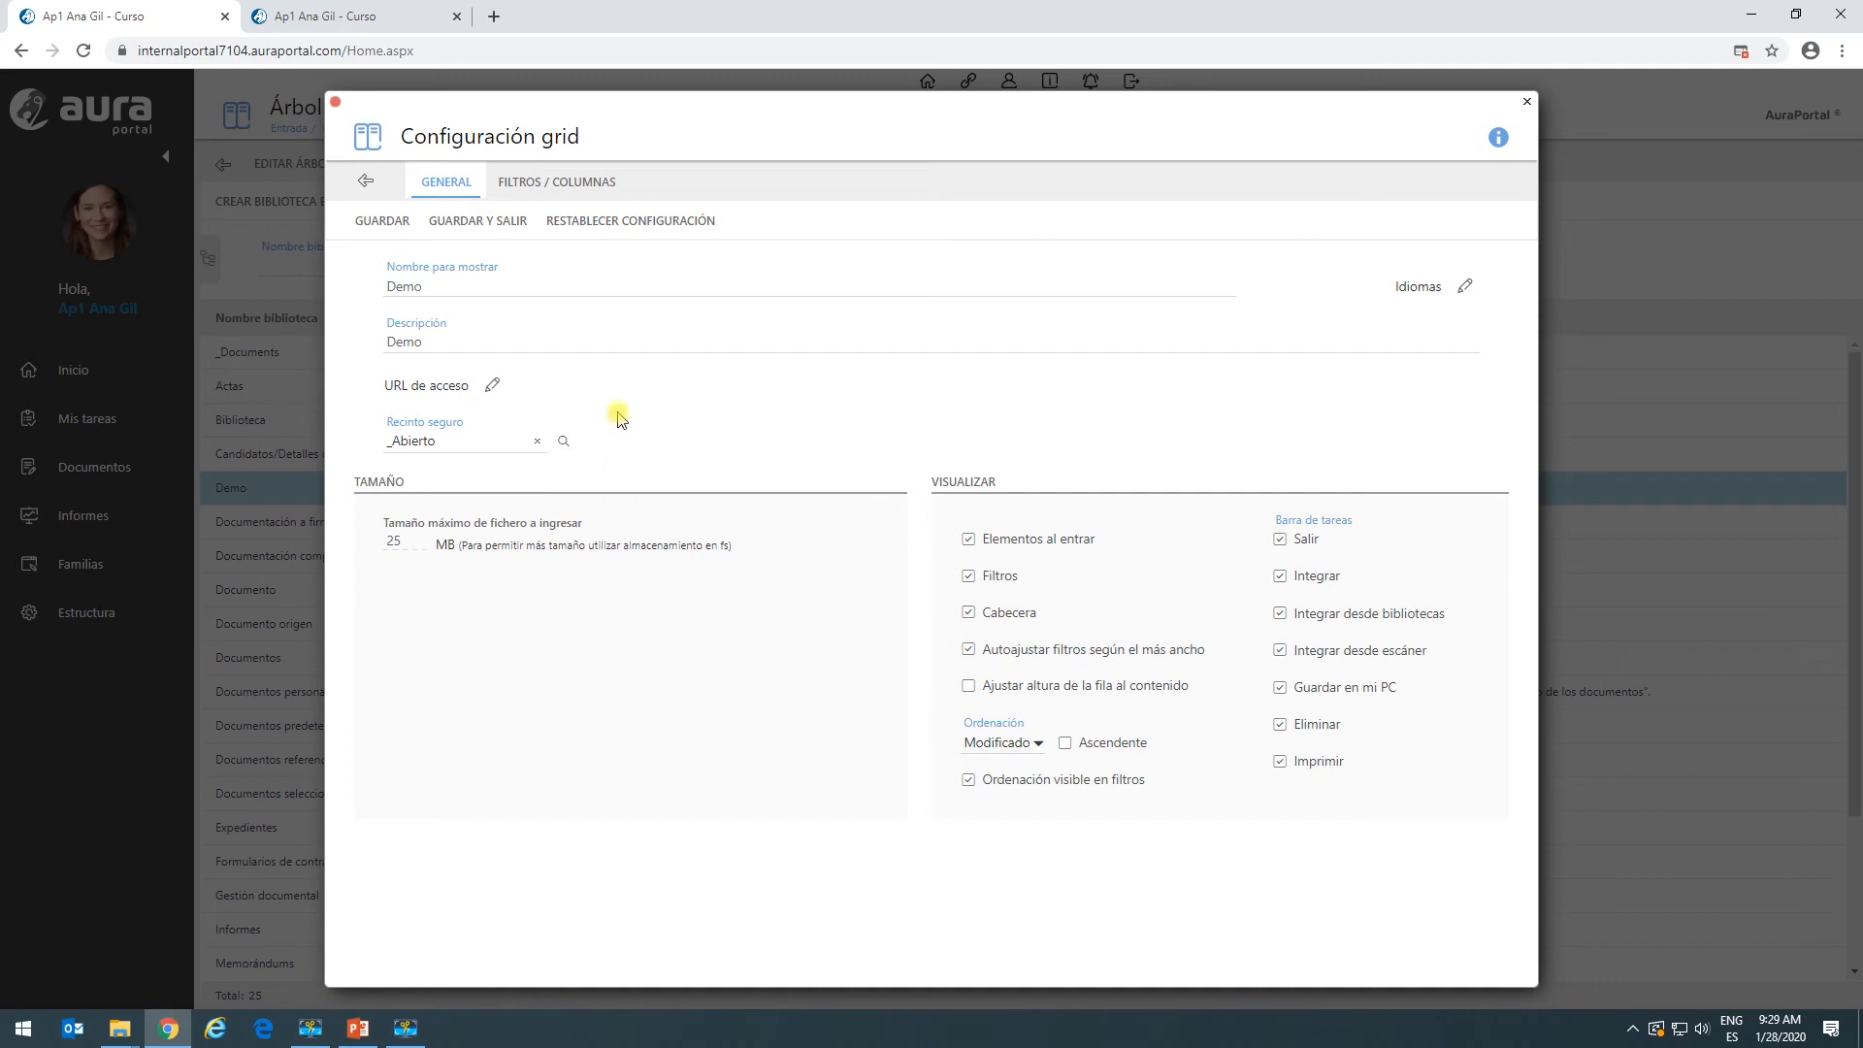
{"action": "left_click", "coordinate": [527, 187]}
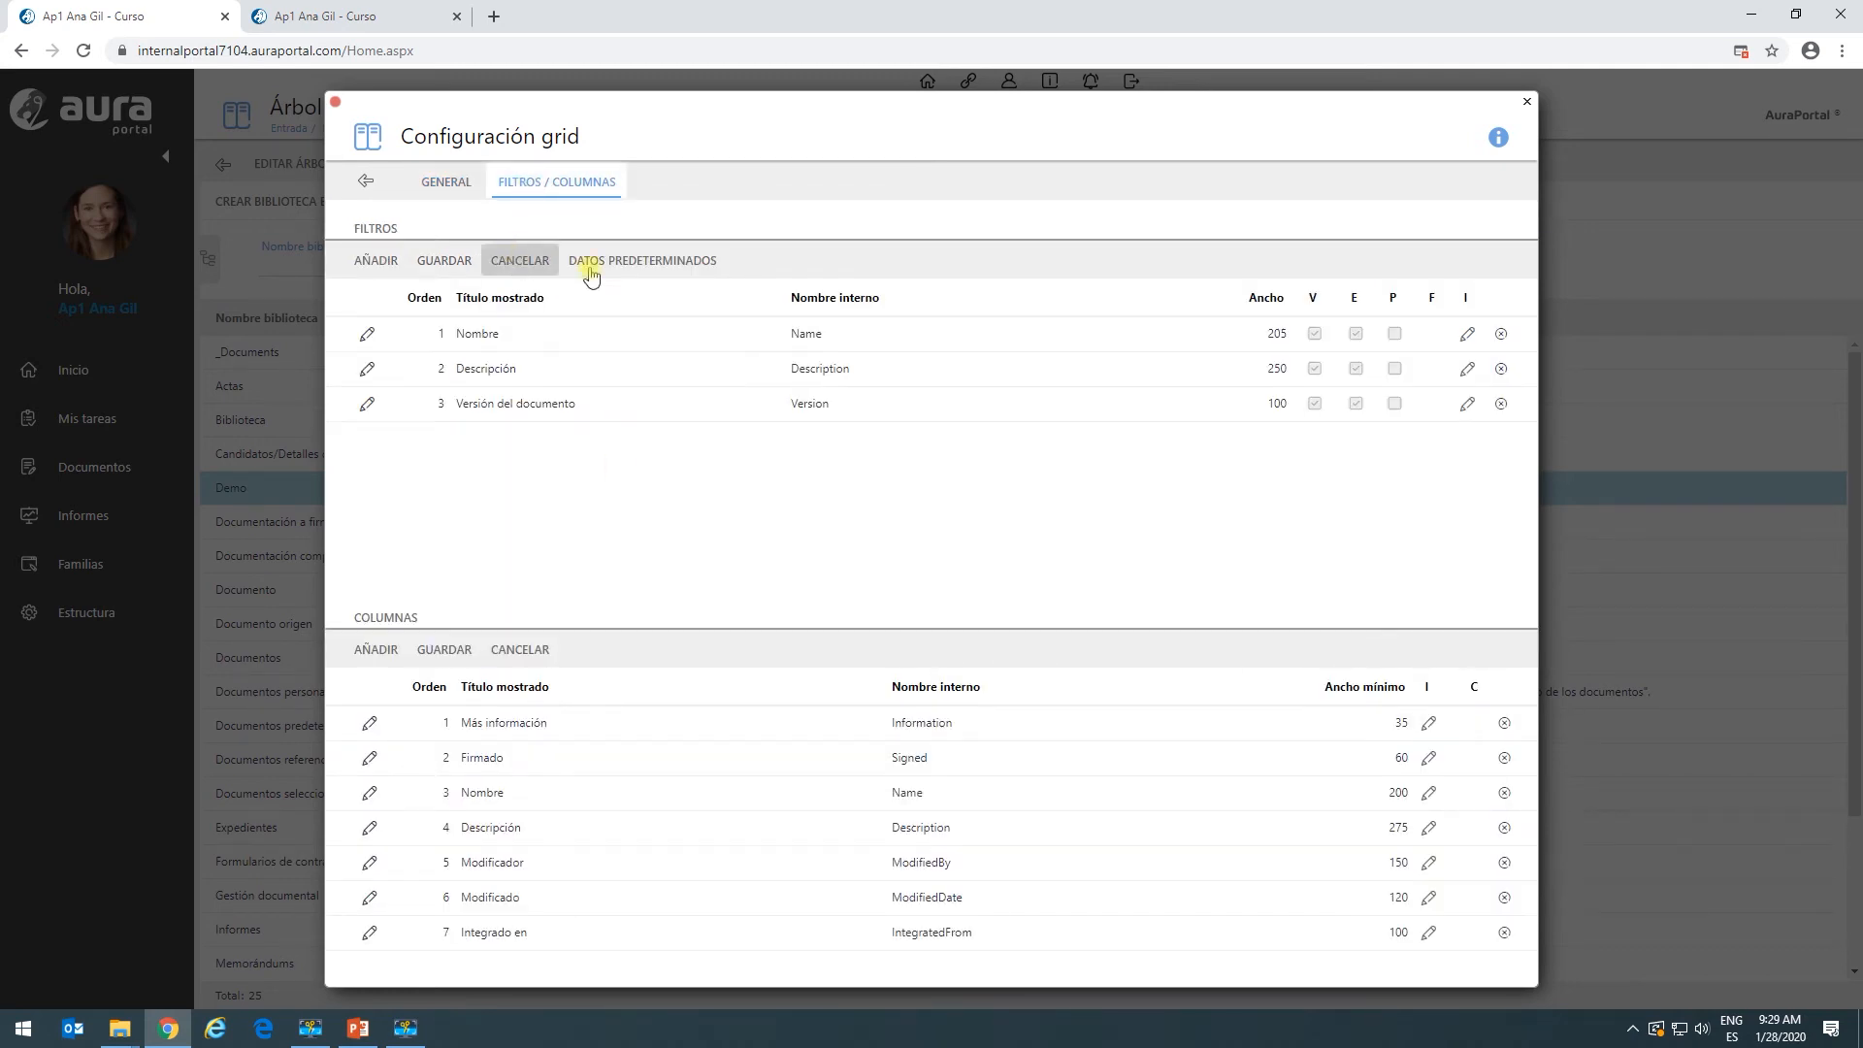
{"action": "left_click", "coordinate": [378, 264]}
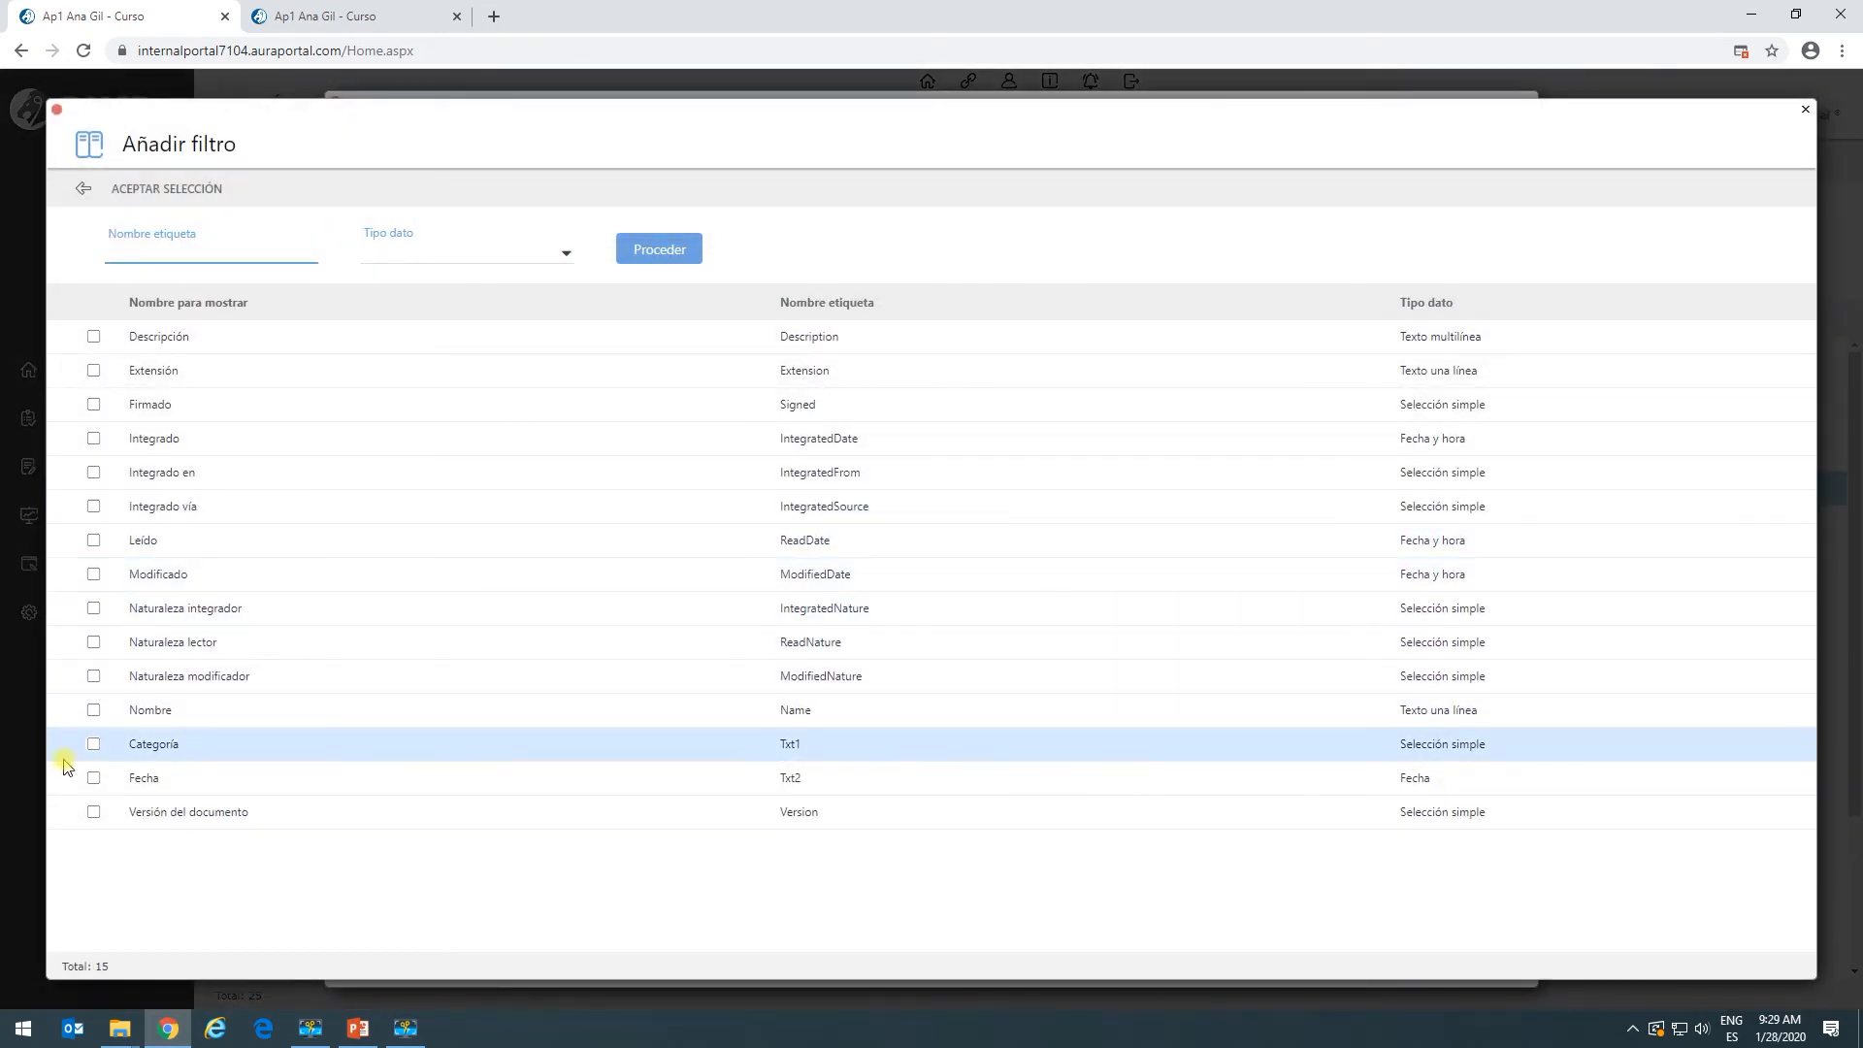
{"action": "left_click", "coordinate": [94, 744]}
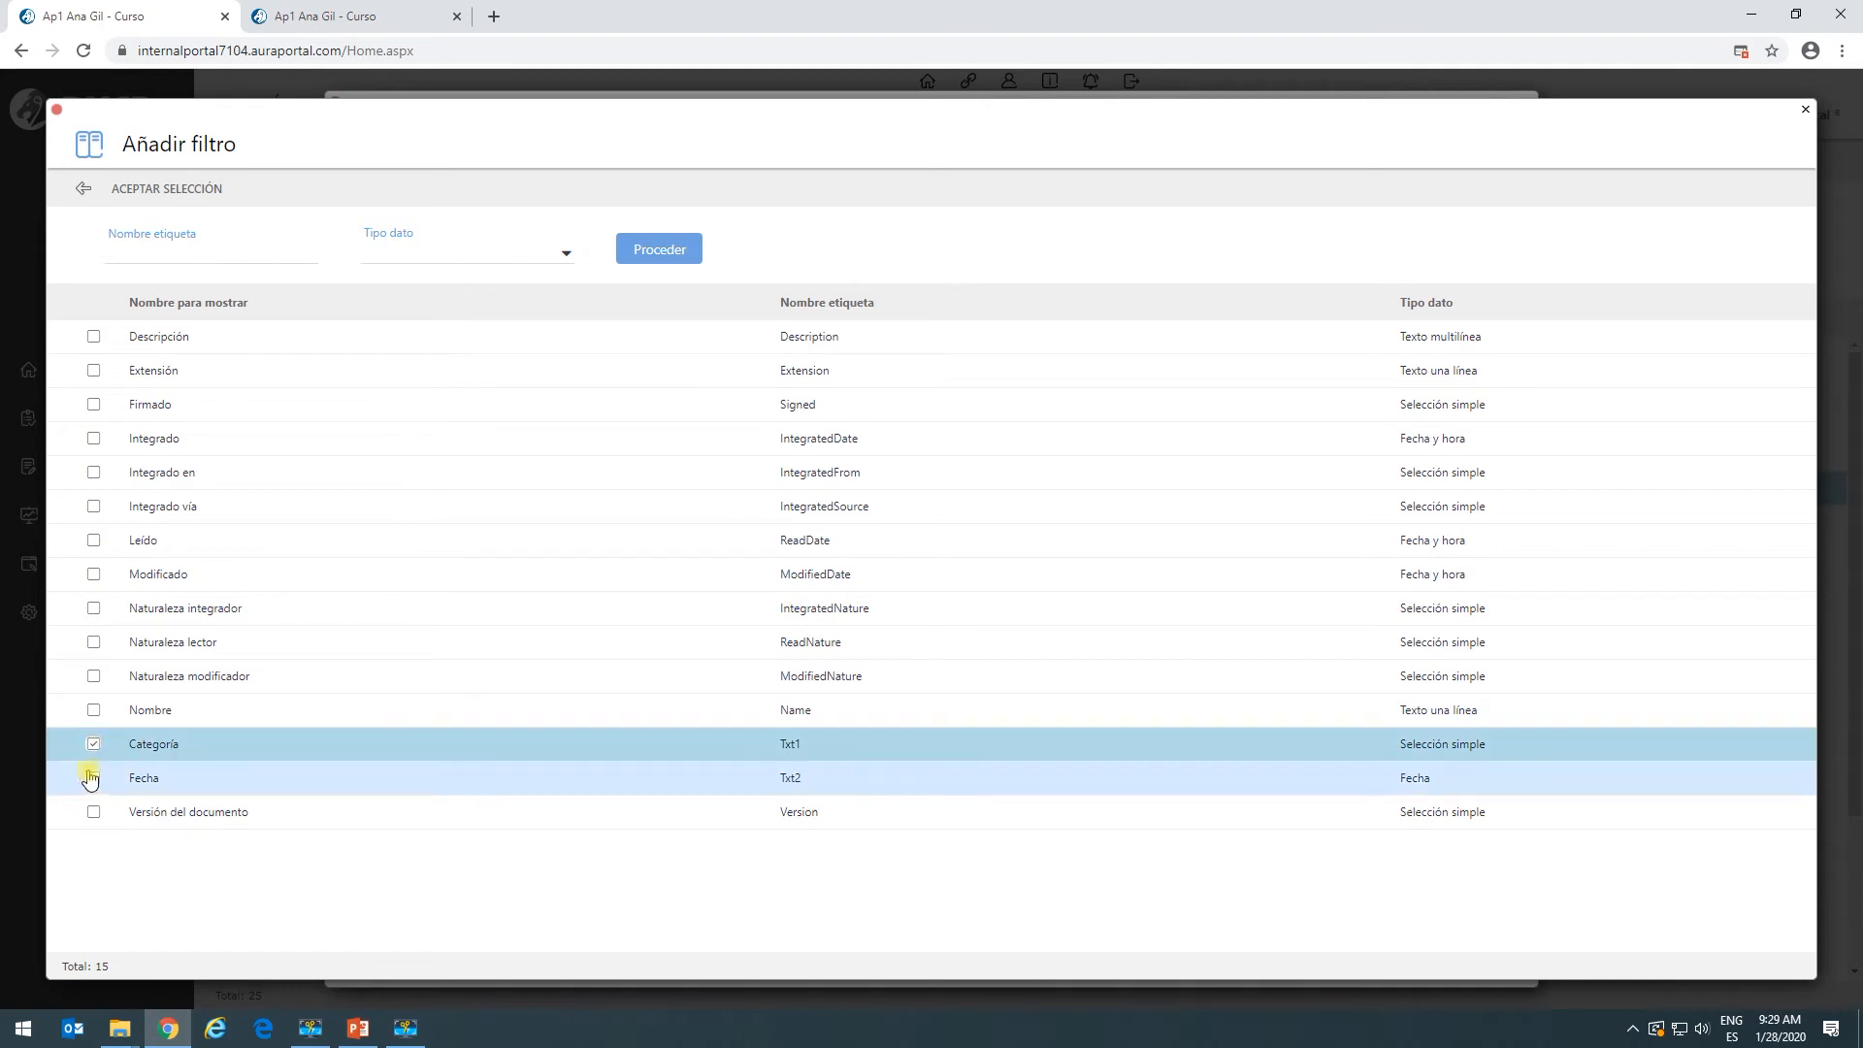
{"action": "left_click", "coordinate": [93, 779]}
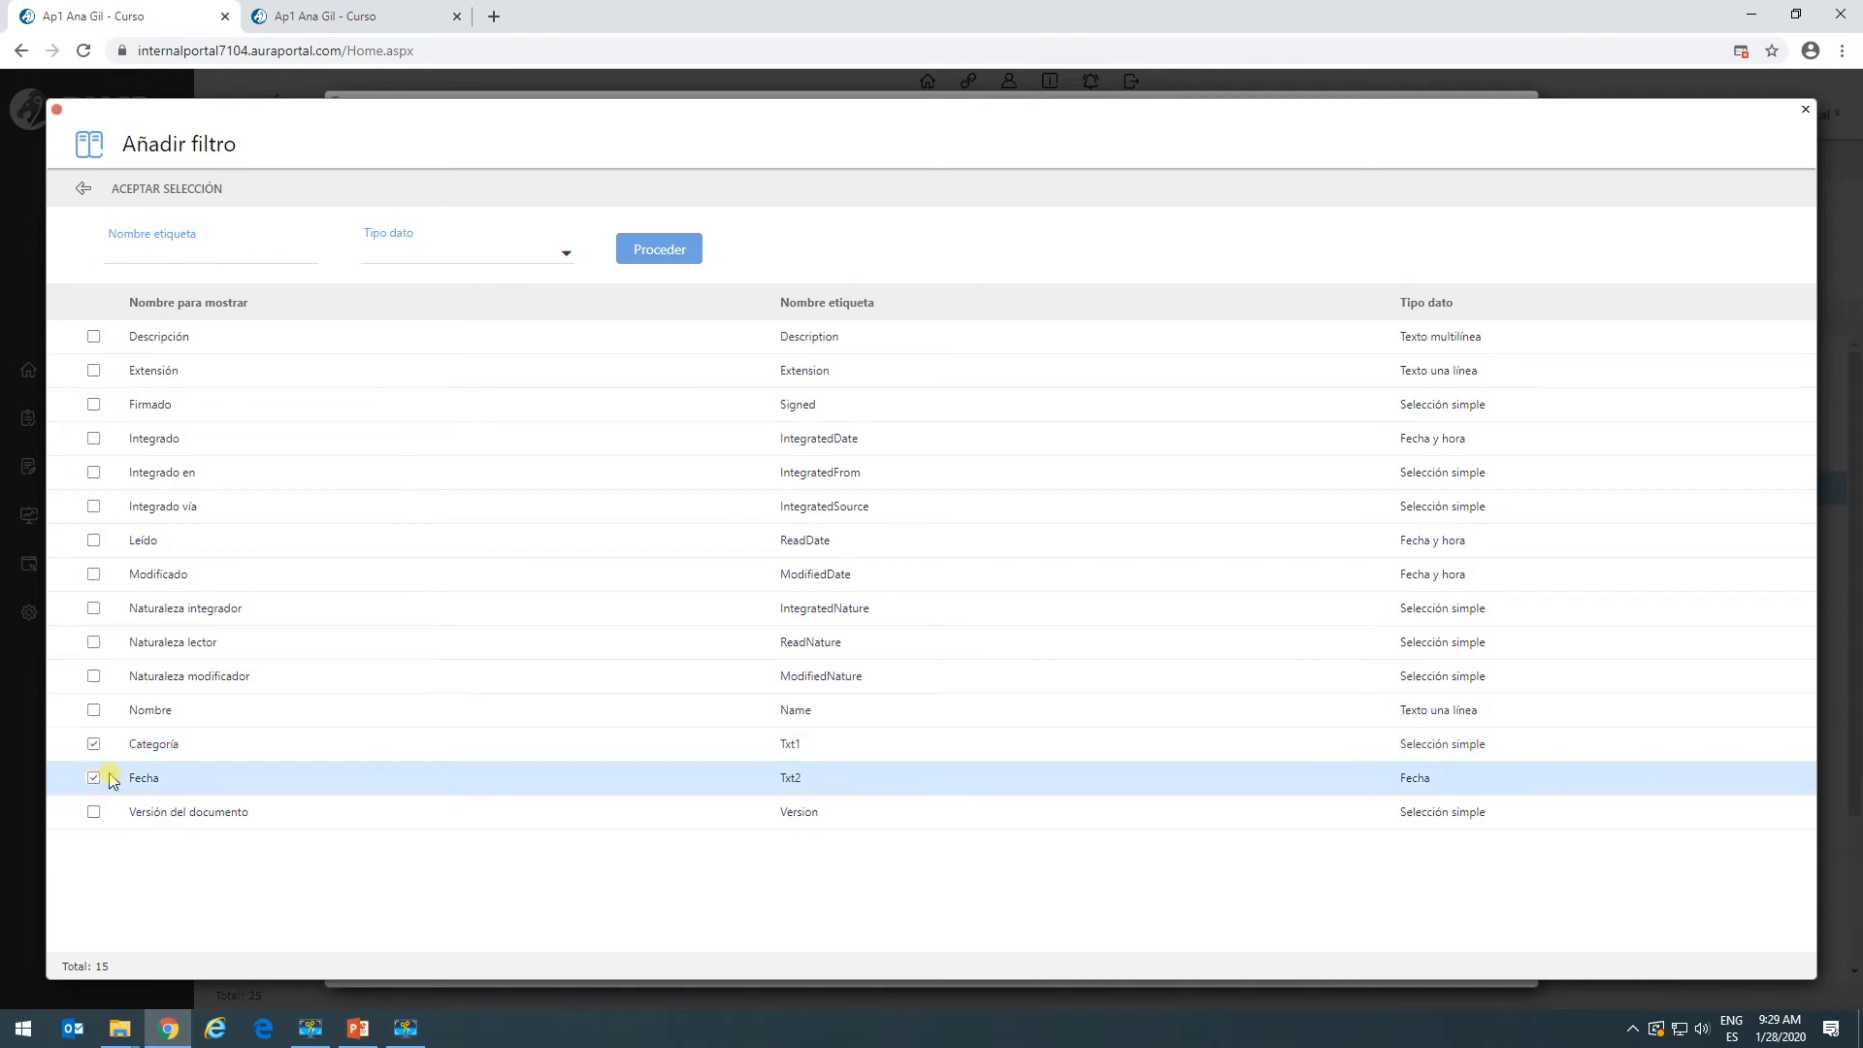
{"action": "left_click", "coordinate": [170, 190]}
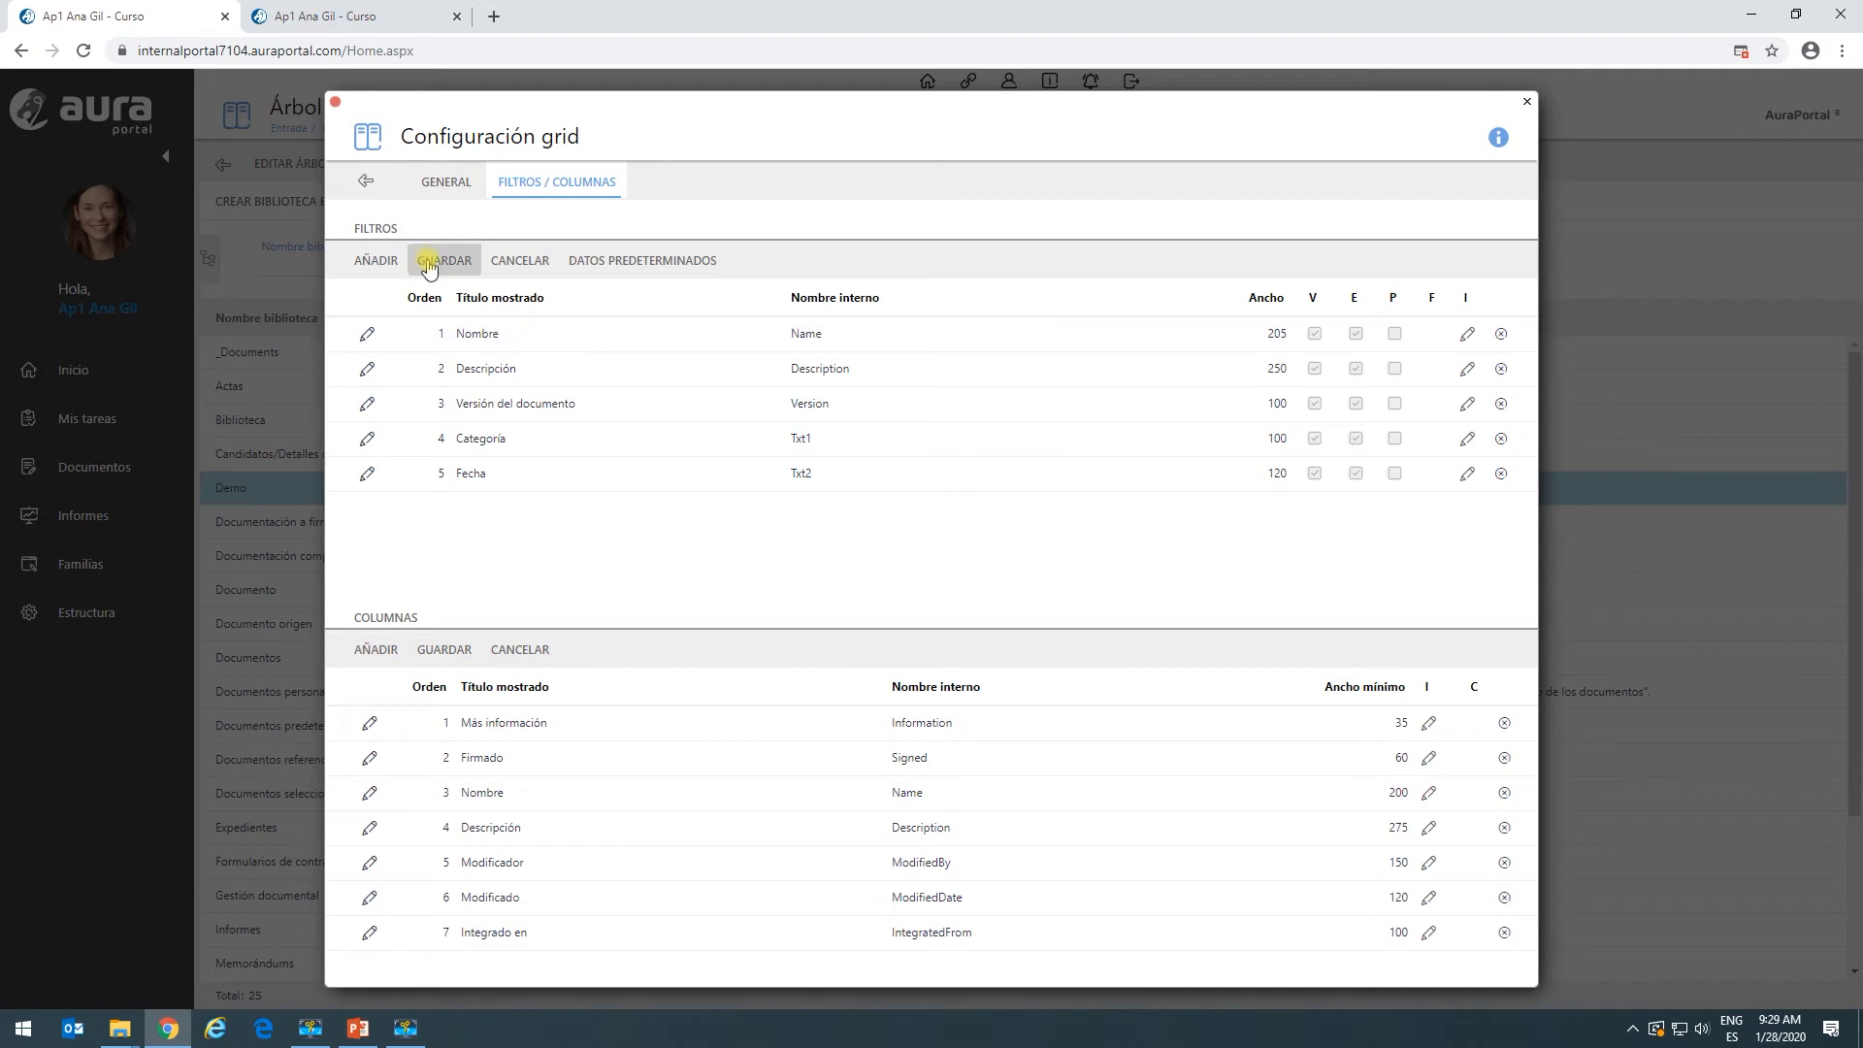
Add Categoría and Fecha as columns of the Demo library's grid and leave the grid configuration.
{"action": "left_click", "coordinate": [361, 652]}
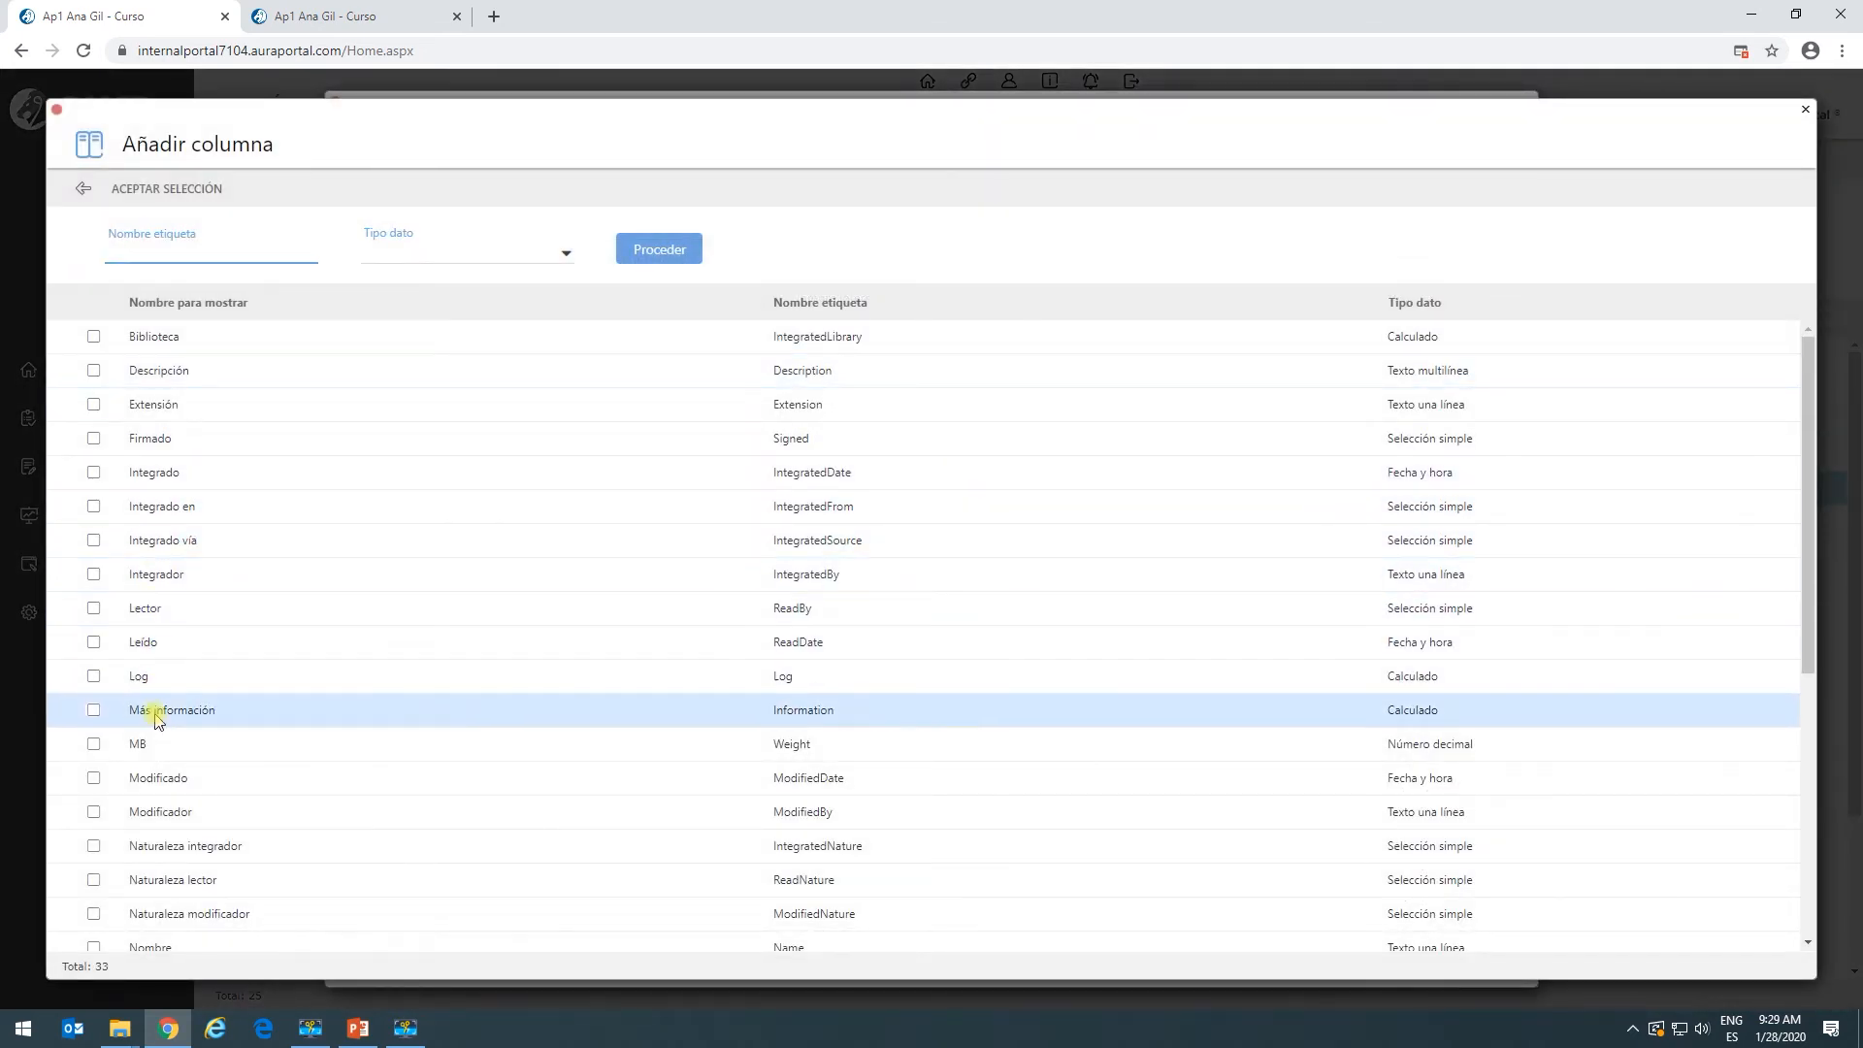
{"action": "scroll", "coordinate": [194, 757], "scroll_direction": "down", "scroll_amount": 3}
{"action": "scroll", "coordinate": [194, 758], "scroll_direction": "up", "scroll_amount": 3}
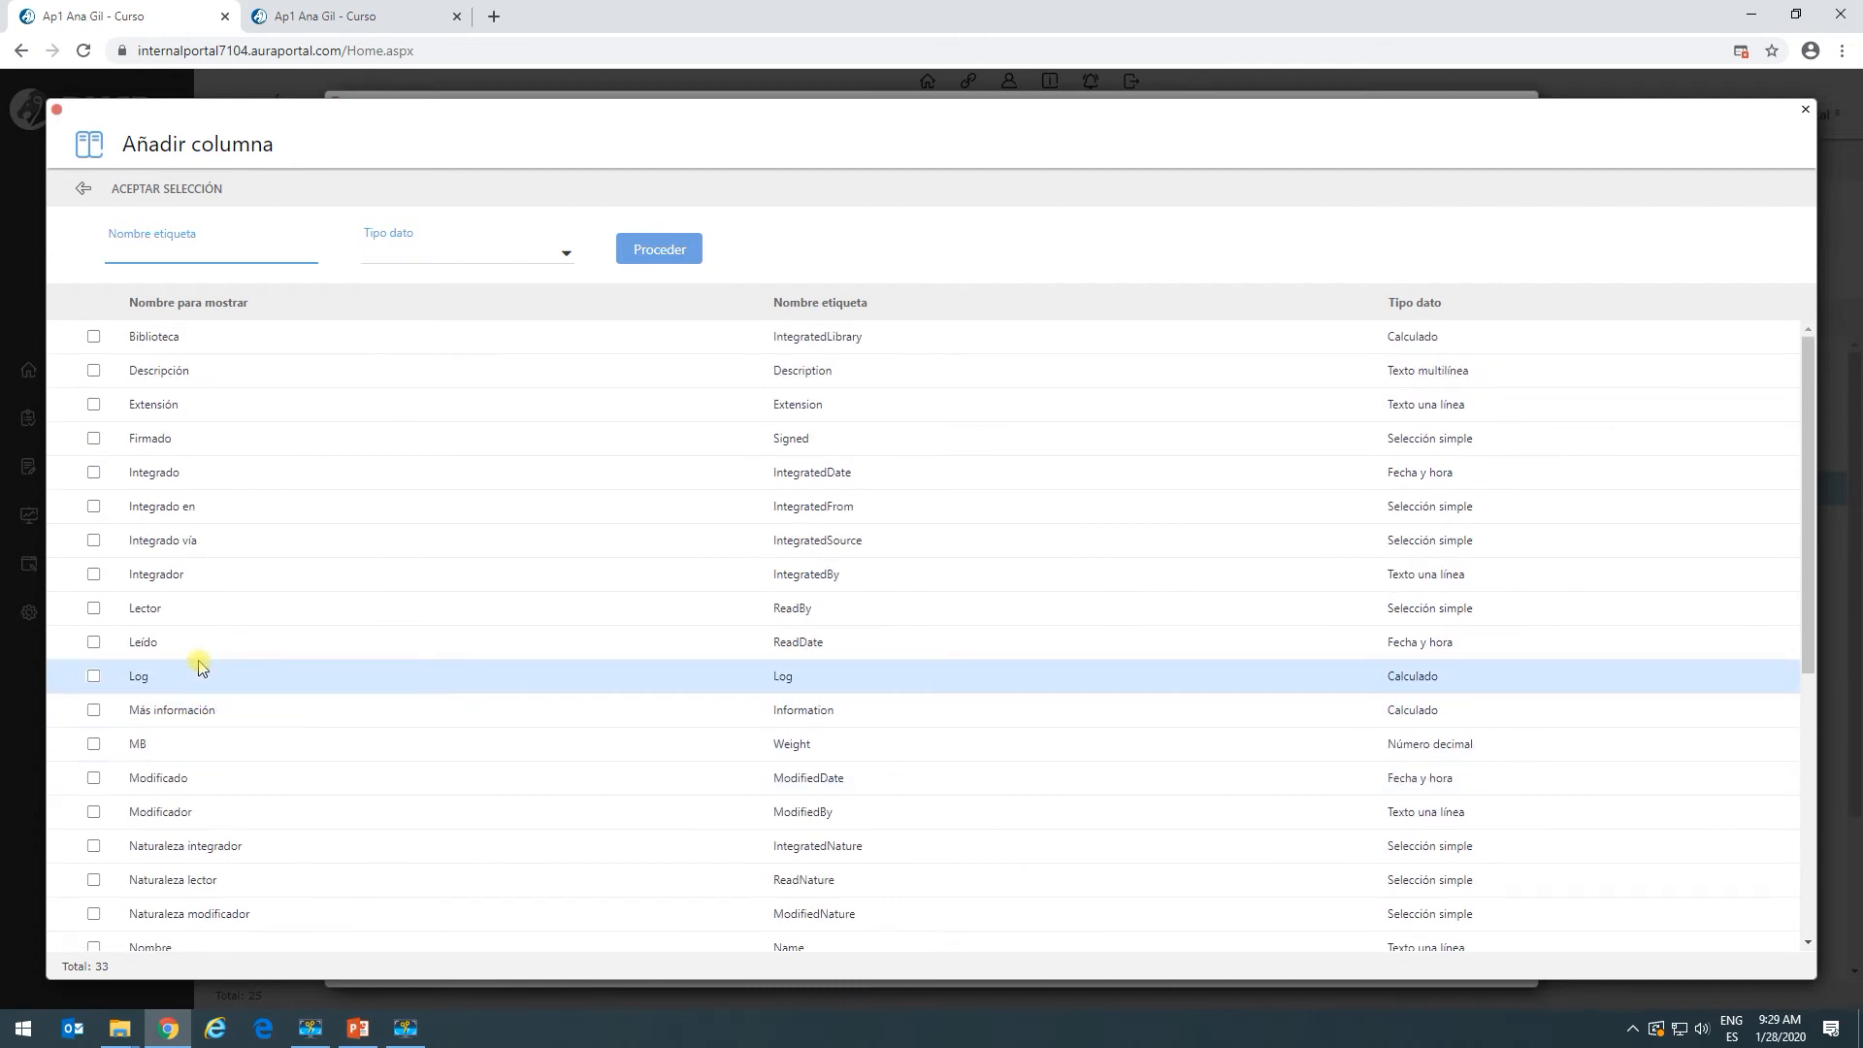
{"action": "scroll", "coordinate": [194, 679], "scroll_direction": "down", "scroll_amount": 3}
{"action": "scroll", "coordinate": [194, 698], "scroll_direction": "down", "scroll_amount": 2}
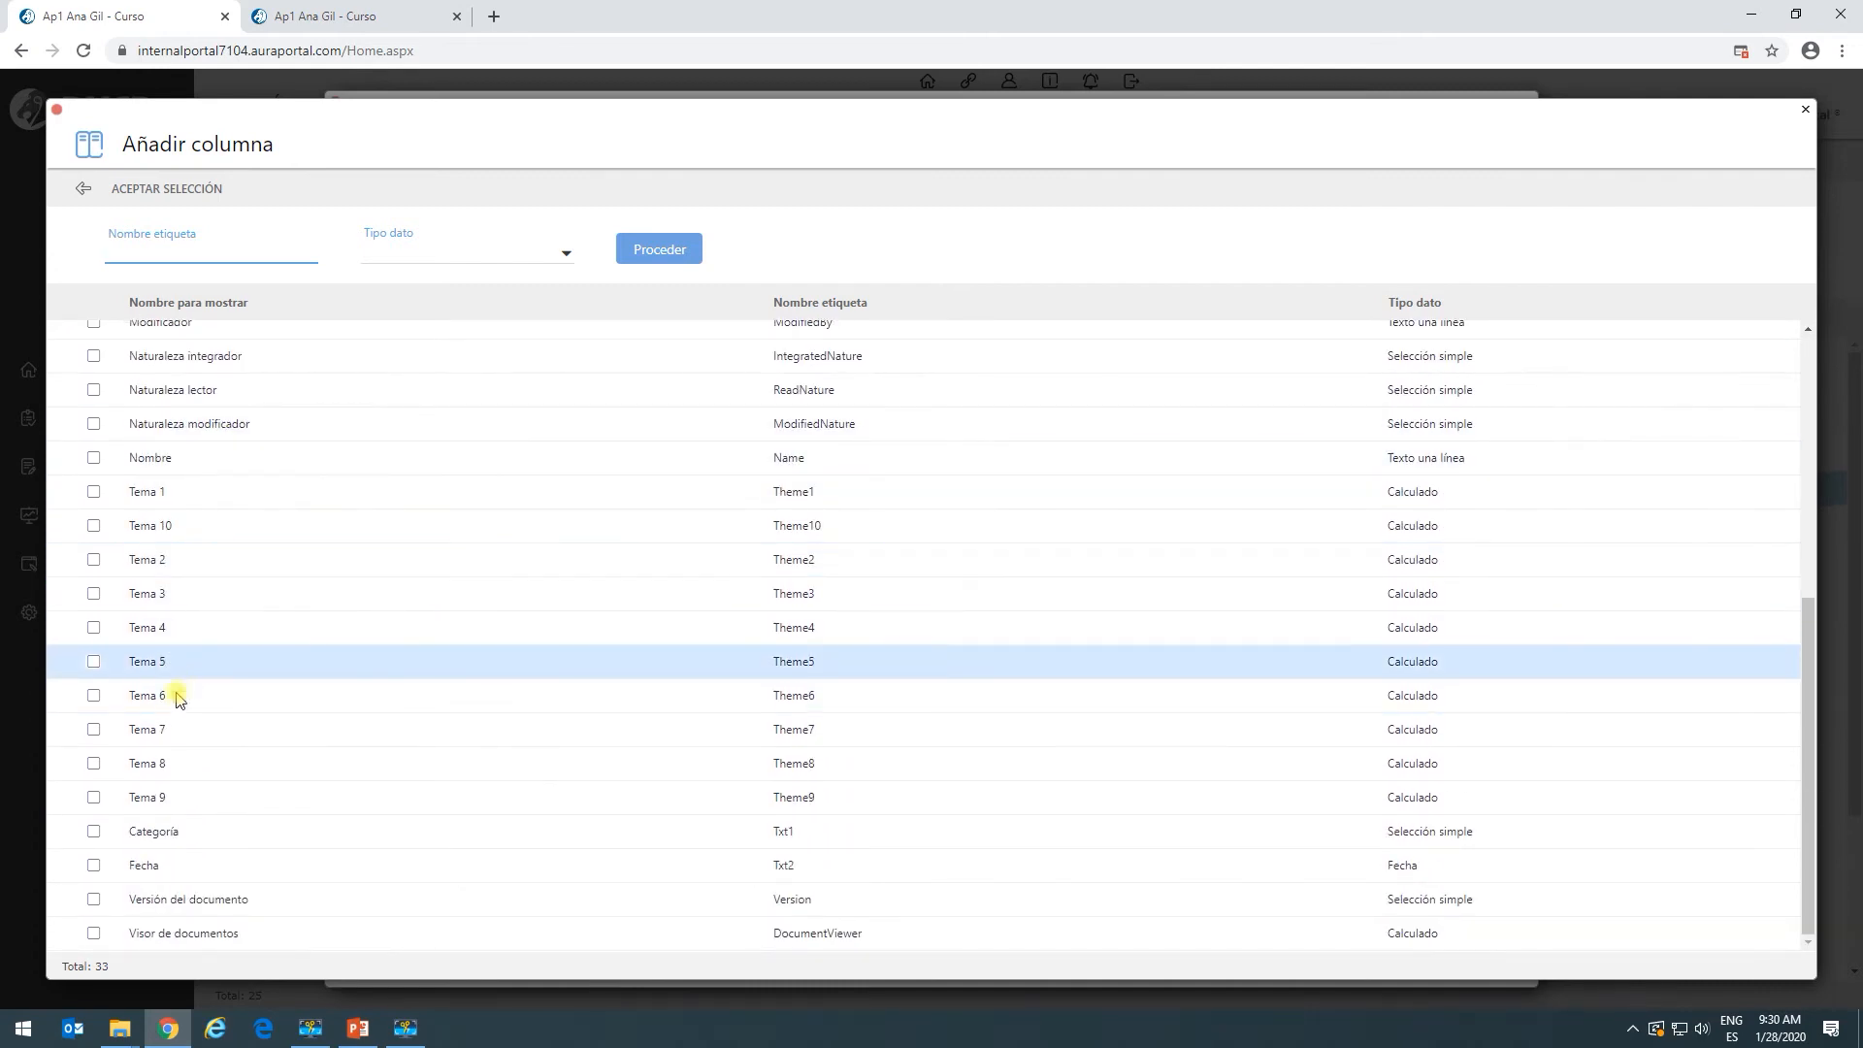
{"action": "left_click", "coordinate": [94, 831]}
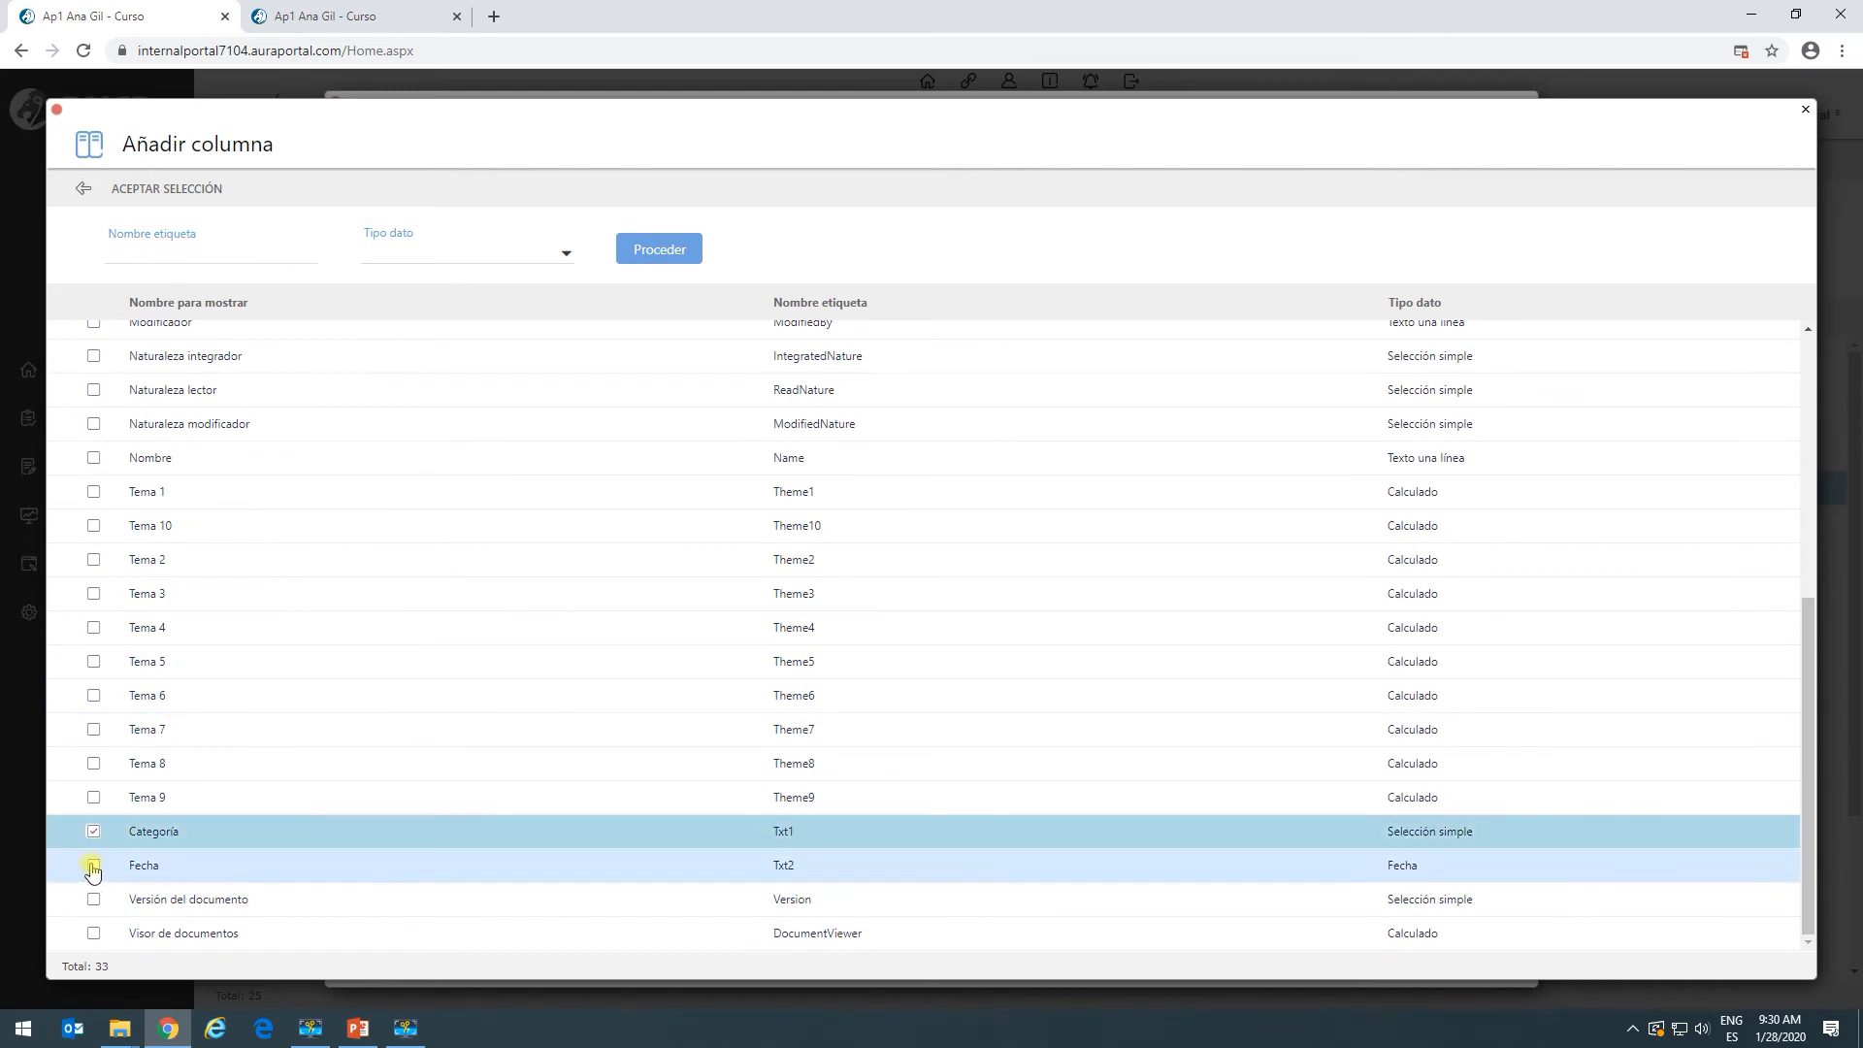
{"action": "left_click", "coordinate": [93, 866]}
{"action": "left_click", "coordinate": [139, 190]}
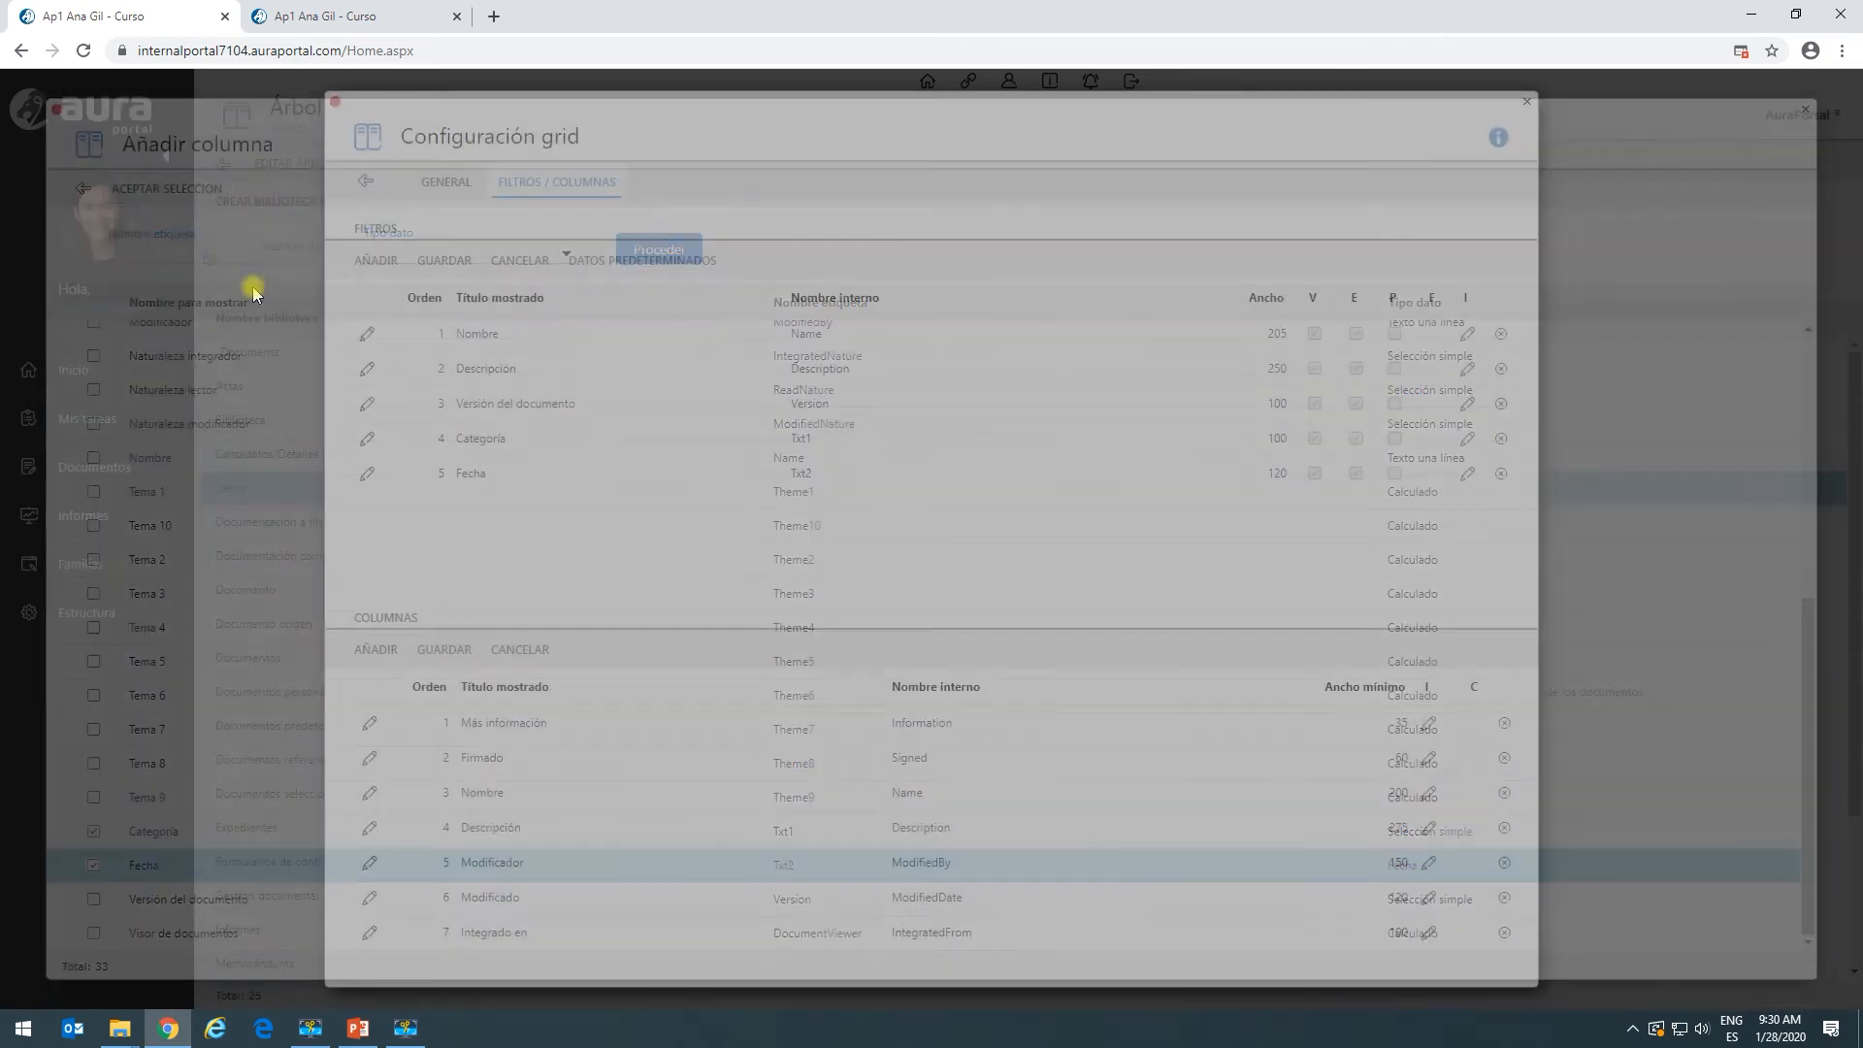
{"action": "scroll", "coordinate": [1309, 718], "scroll_direction": "down", "scroll_amount": 1}
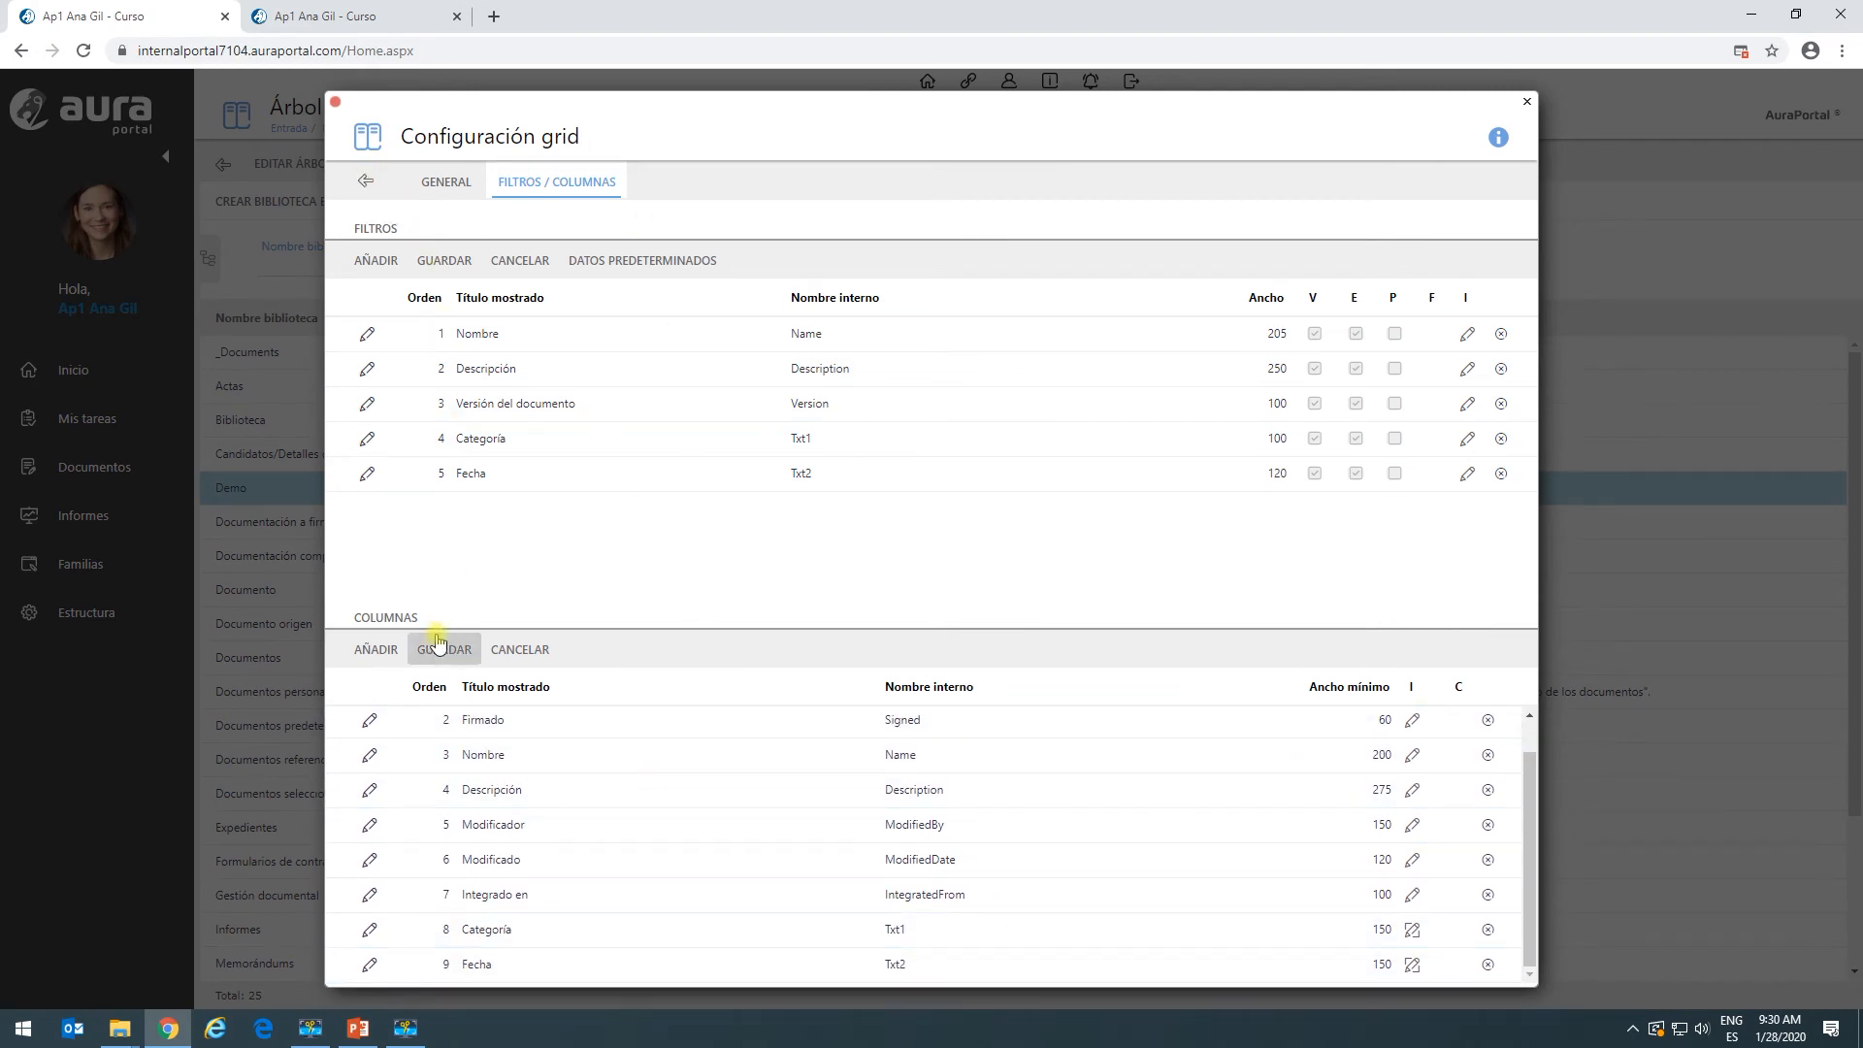
{"action": "left_click_drag", "start_coordinate": [423, 260], "coordinate": [433, 260]}
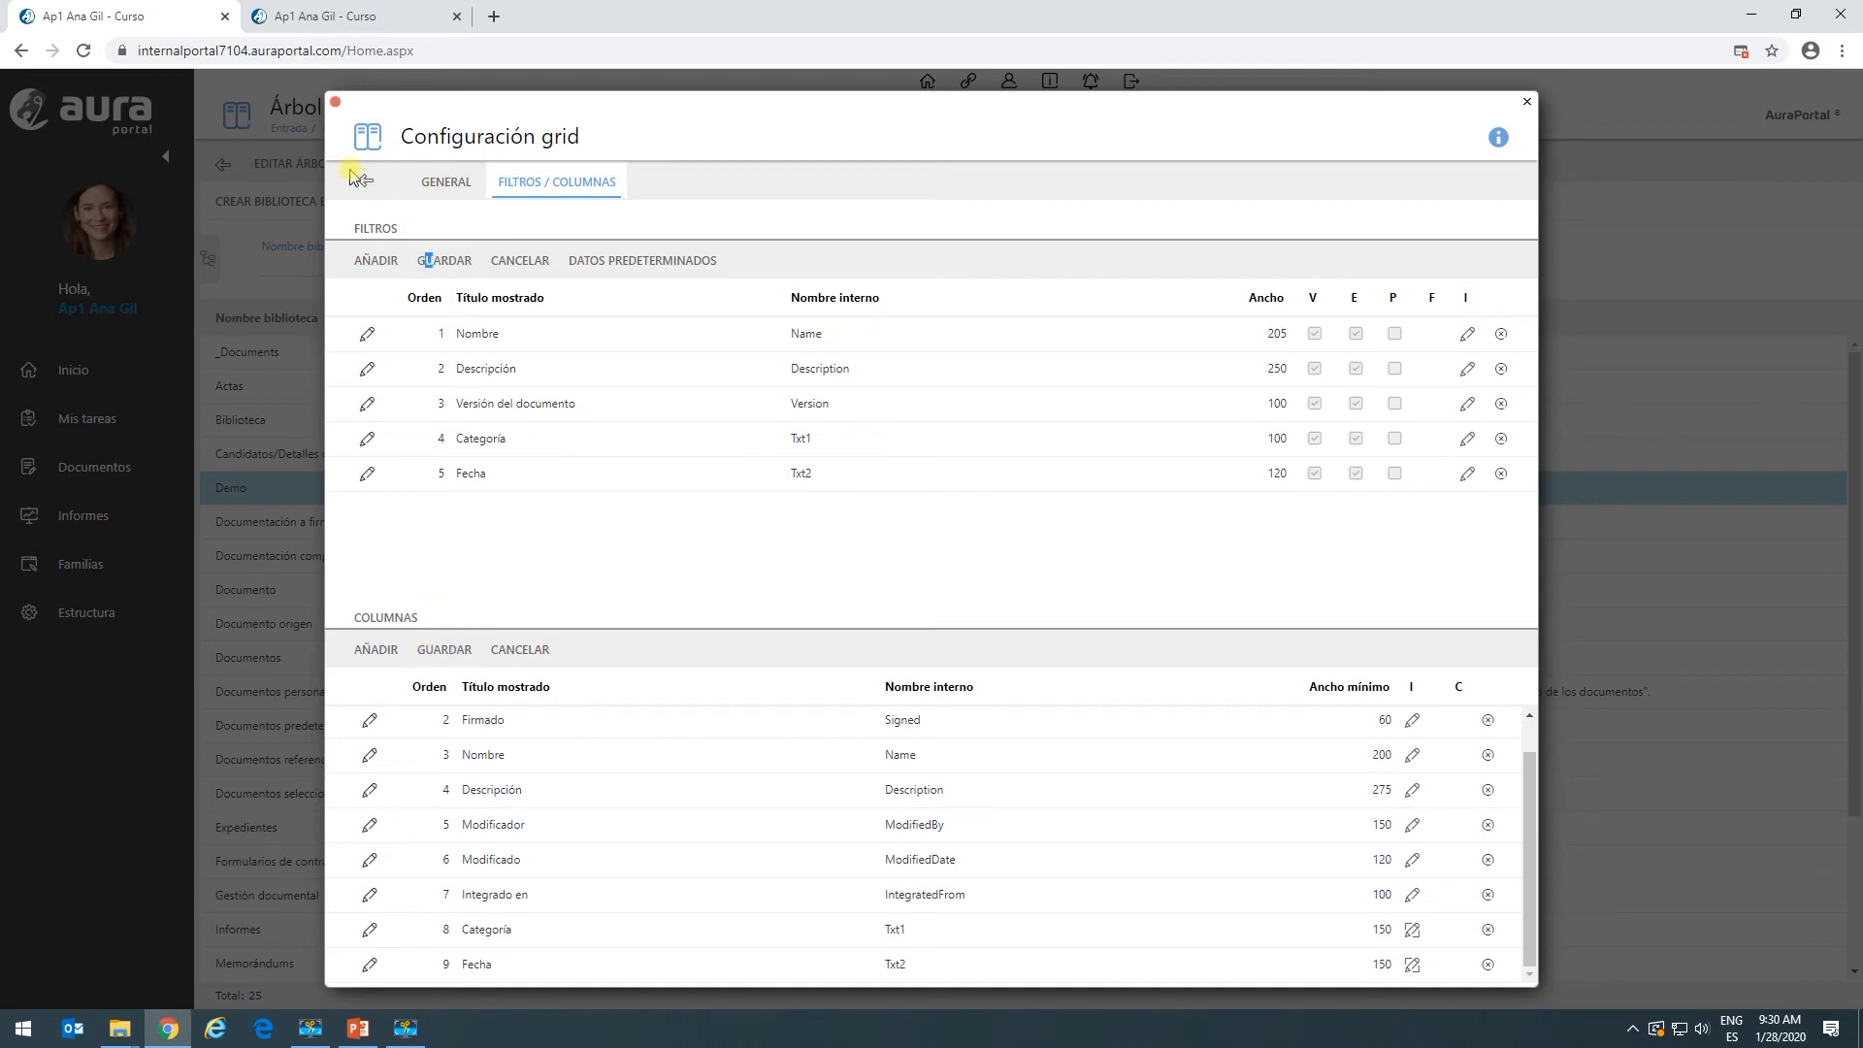
{"action": "left_click", "coordinate": [366, 182]}
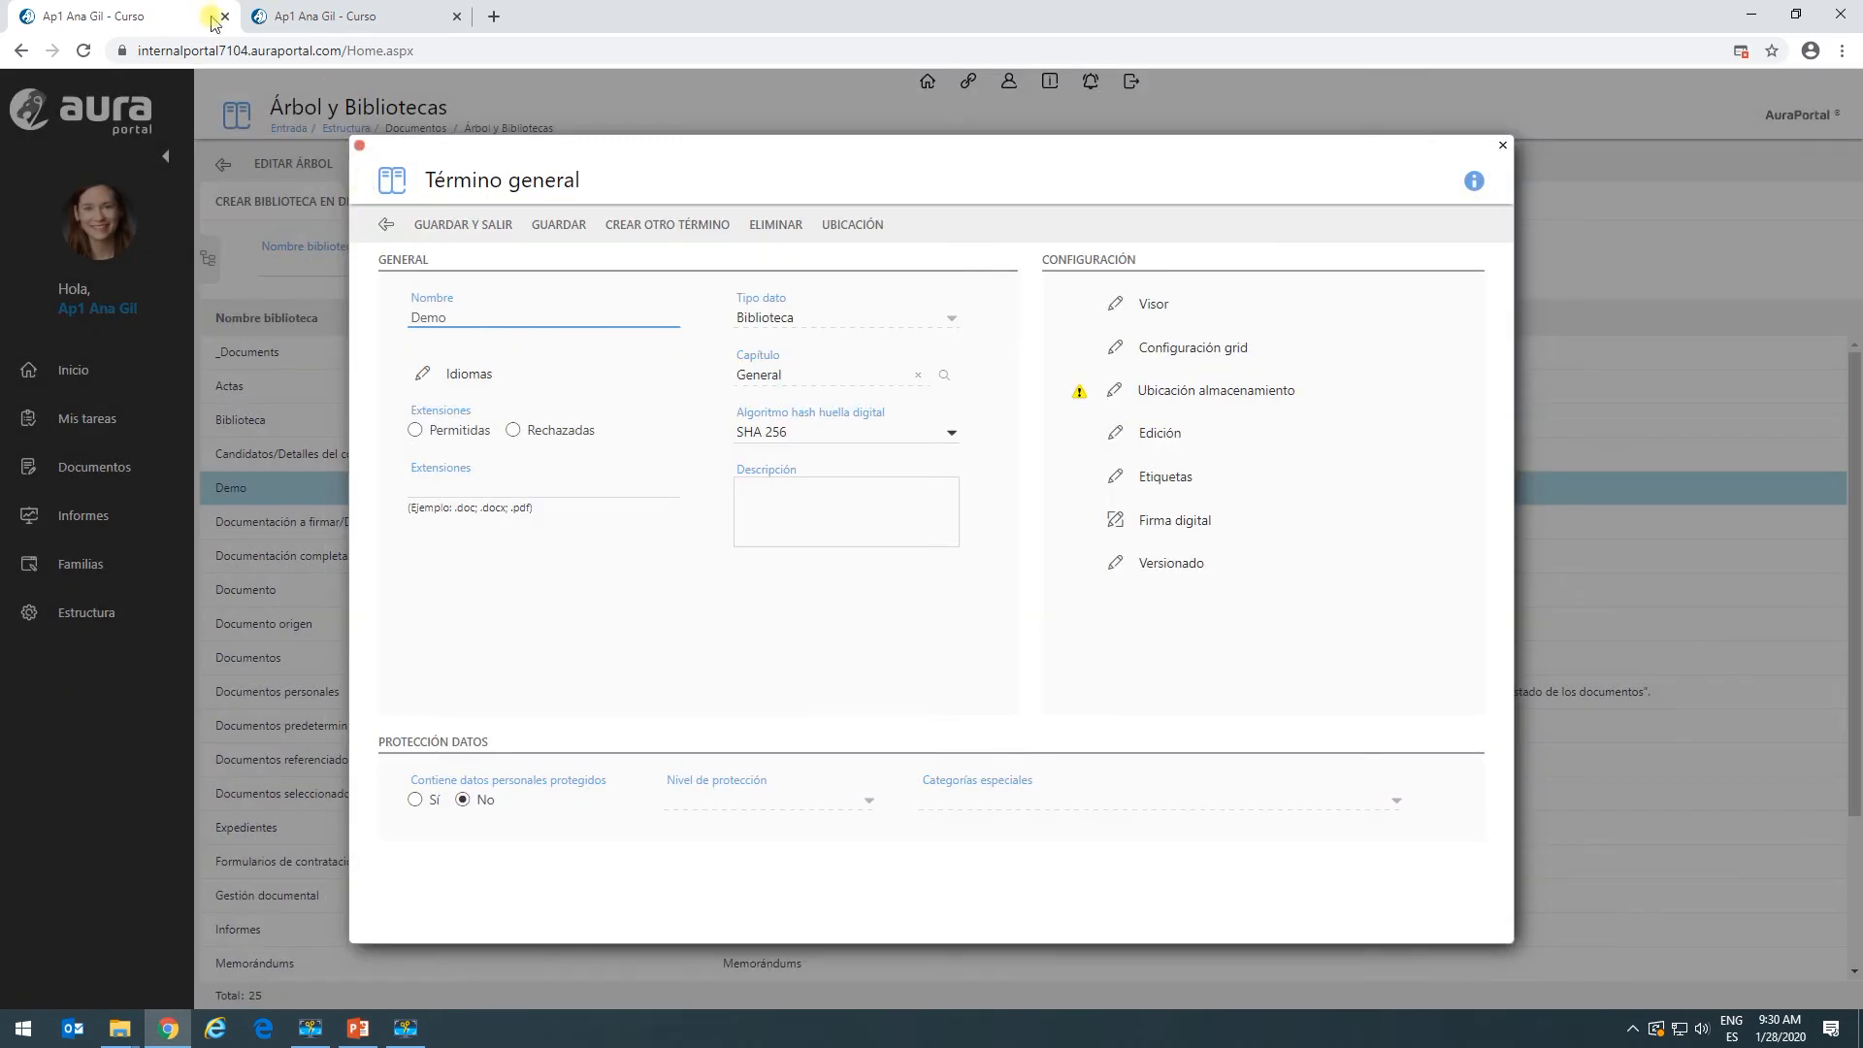
Open the Demo library from Bibliotecas de documentos, check its Categoría and Fecha filters and columns, list its documents, and close it.
{"action": "left_click", "coordinate": [323, 18]}
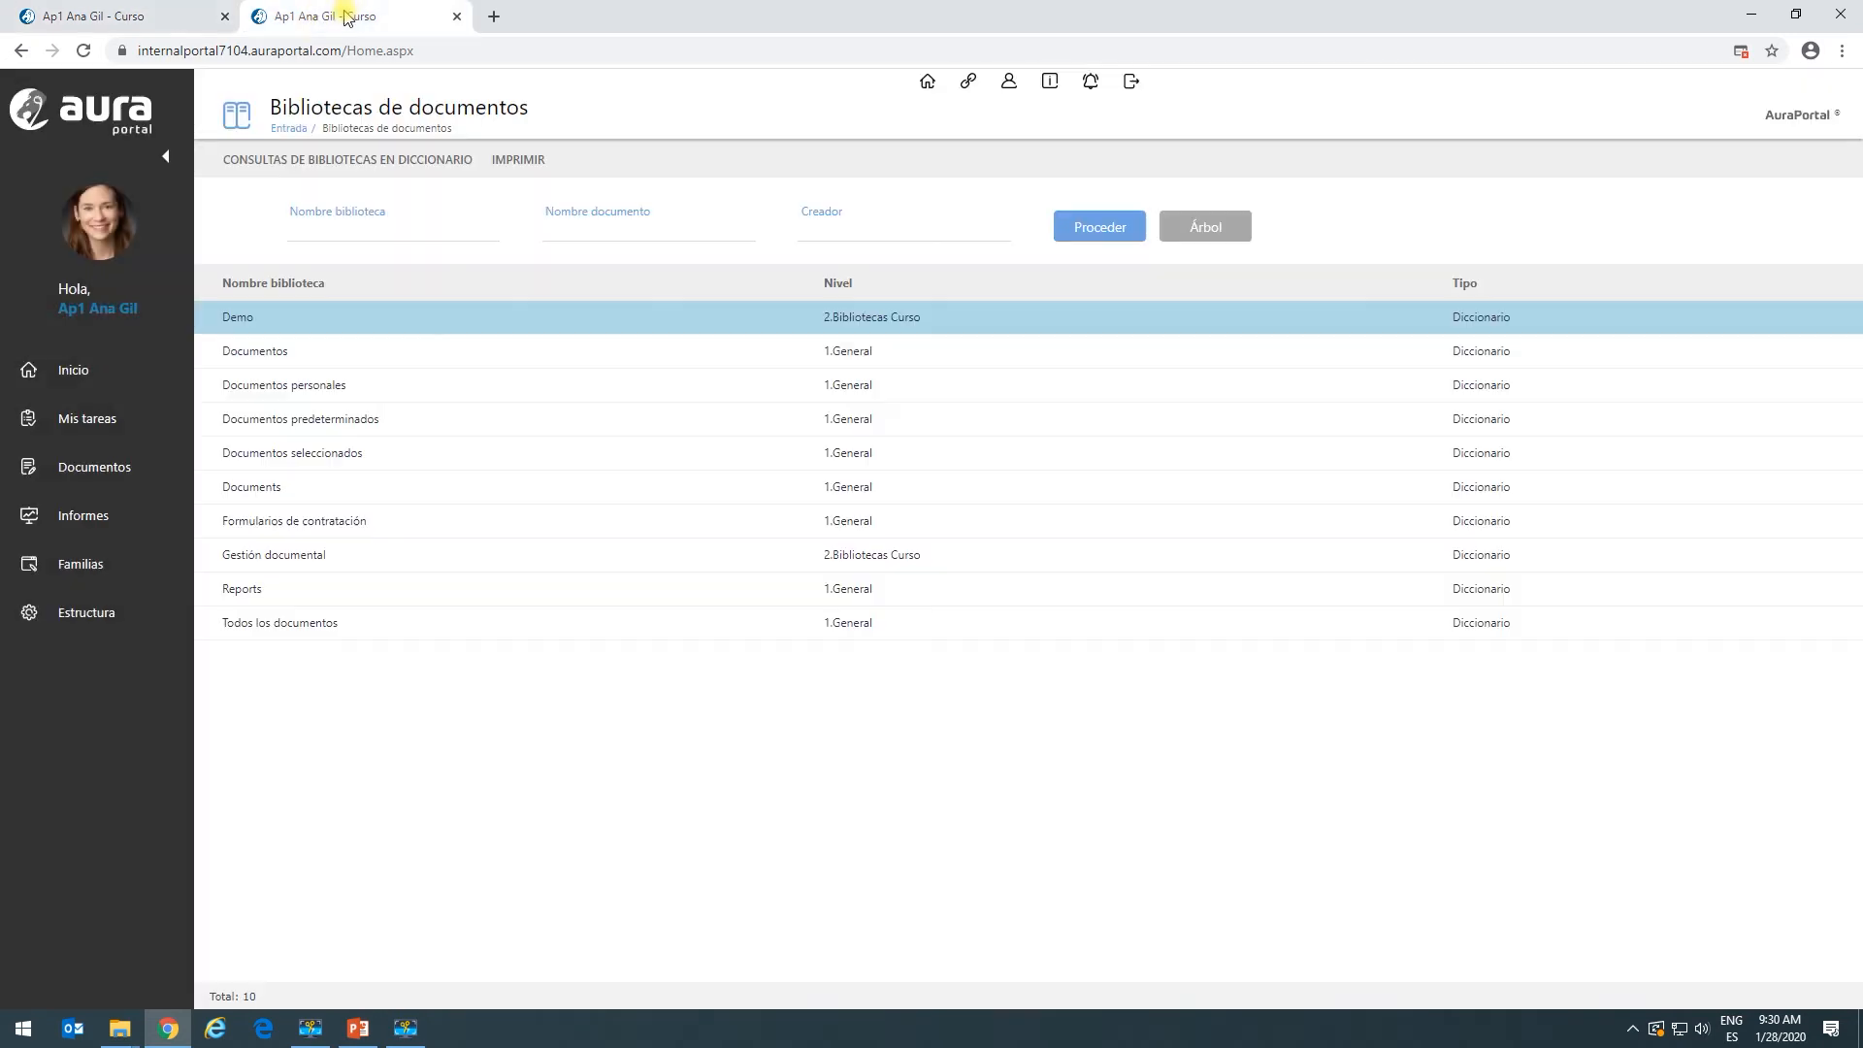
{"action": "left_click", "coordinate": [240, 318]}
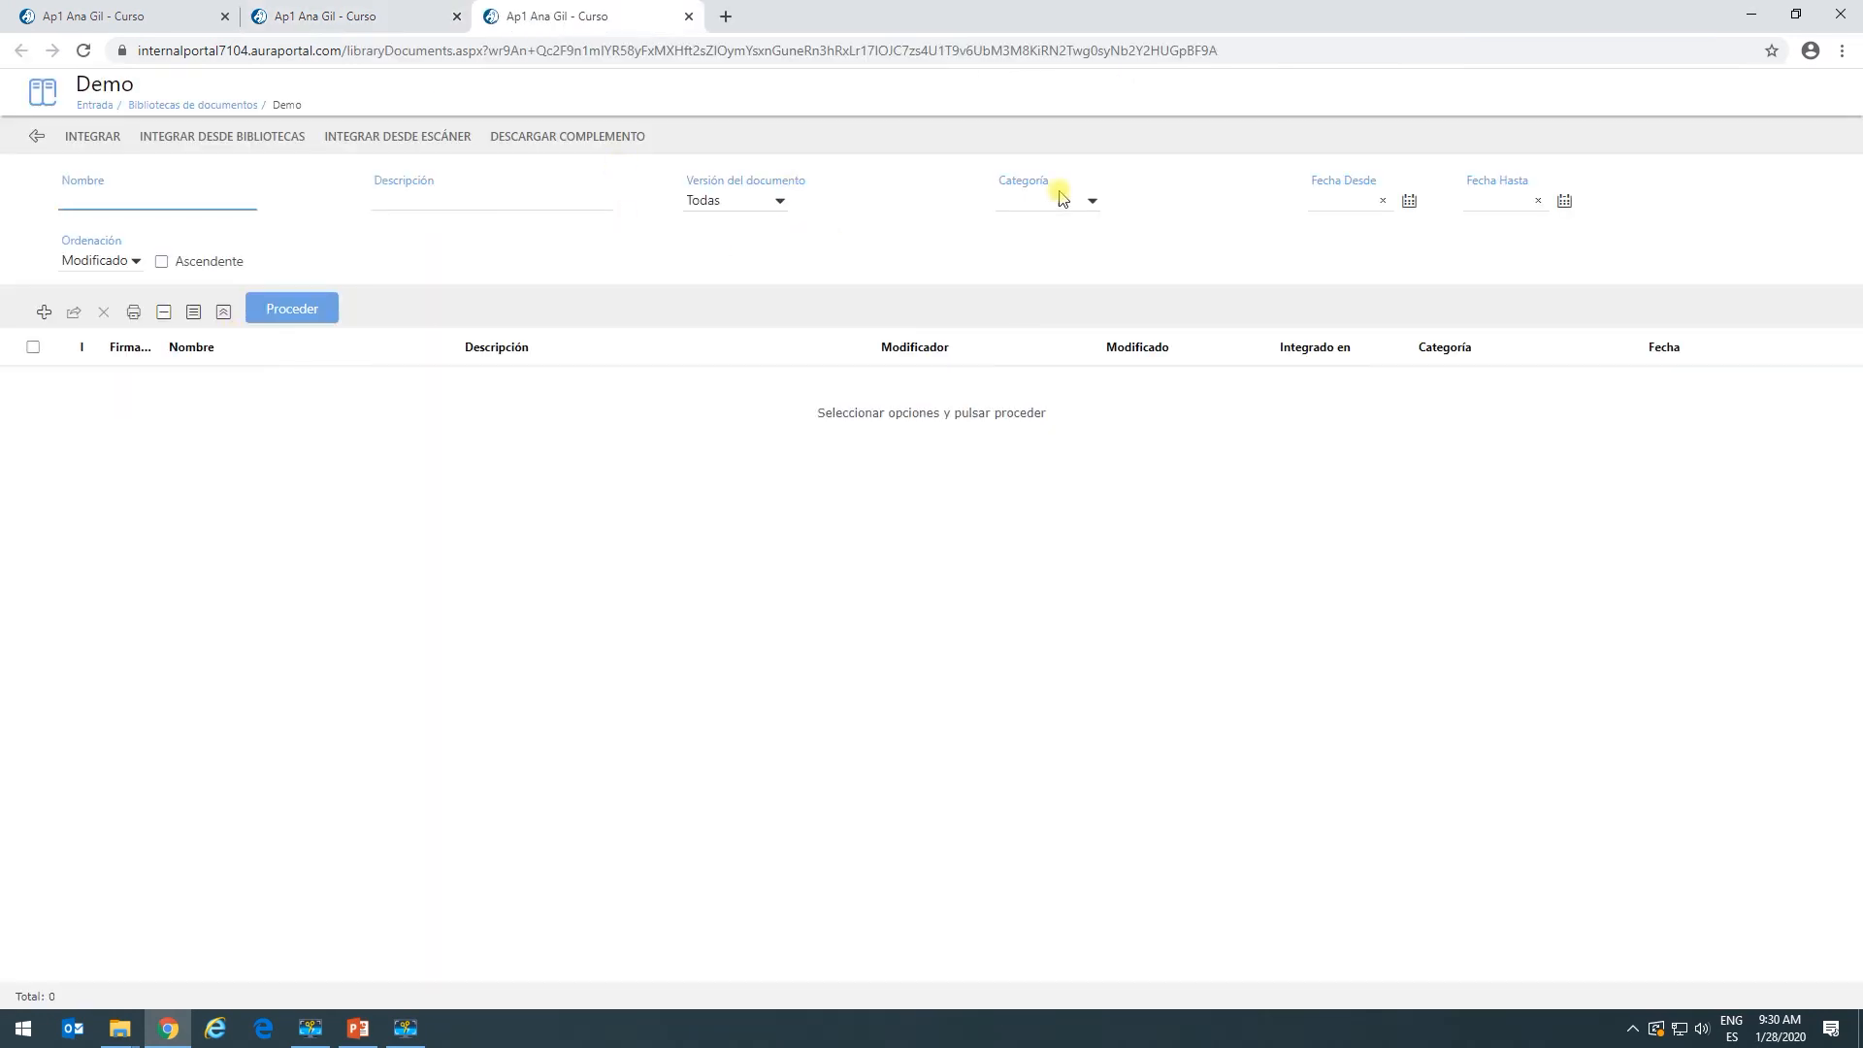
{"action": "left_click", "coordinate": [1394, 208]}
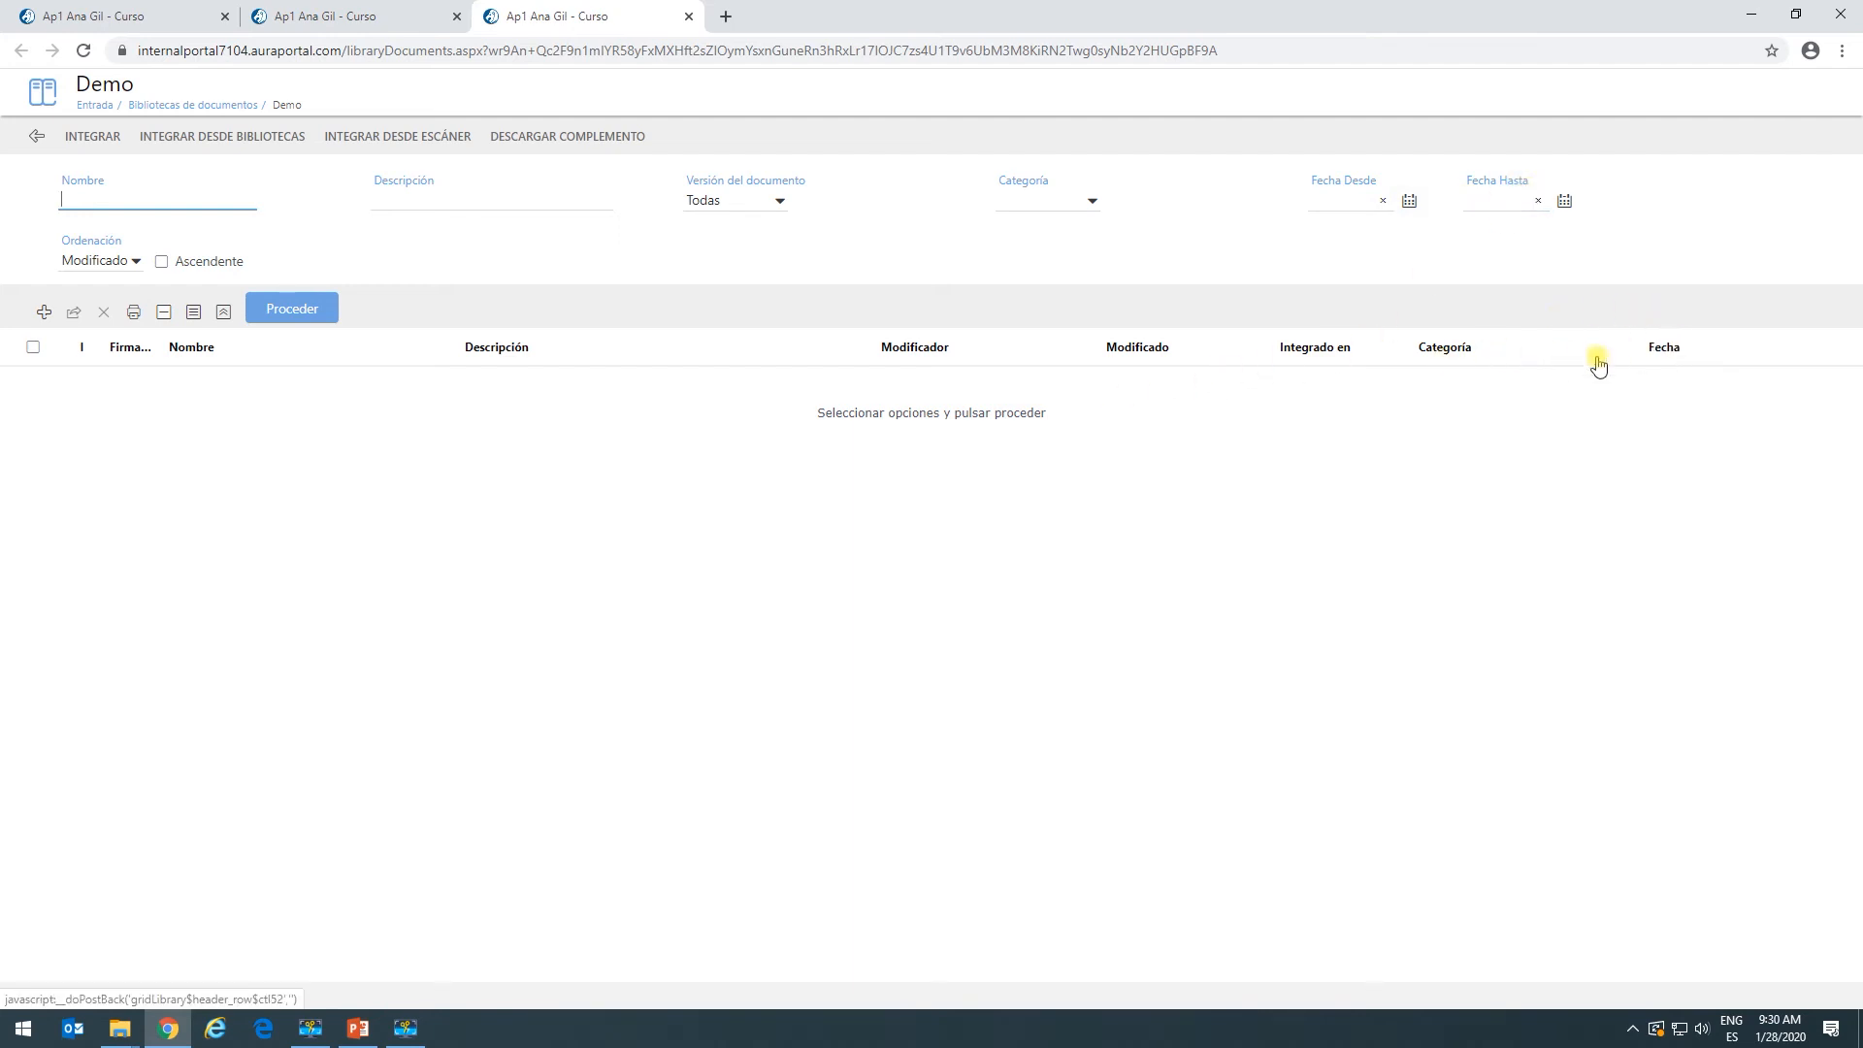
{"action": "left_click", "coordinate": [285, 314]}
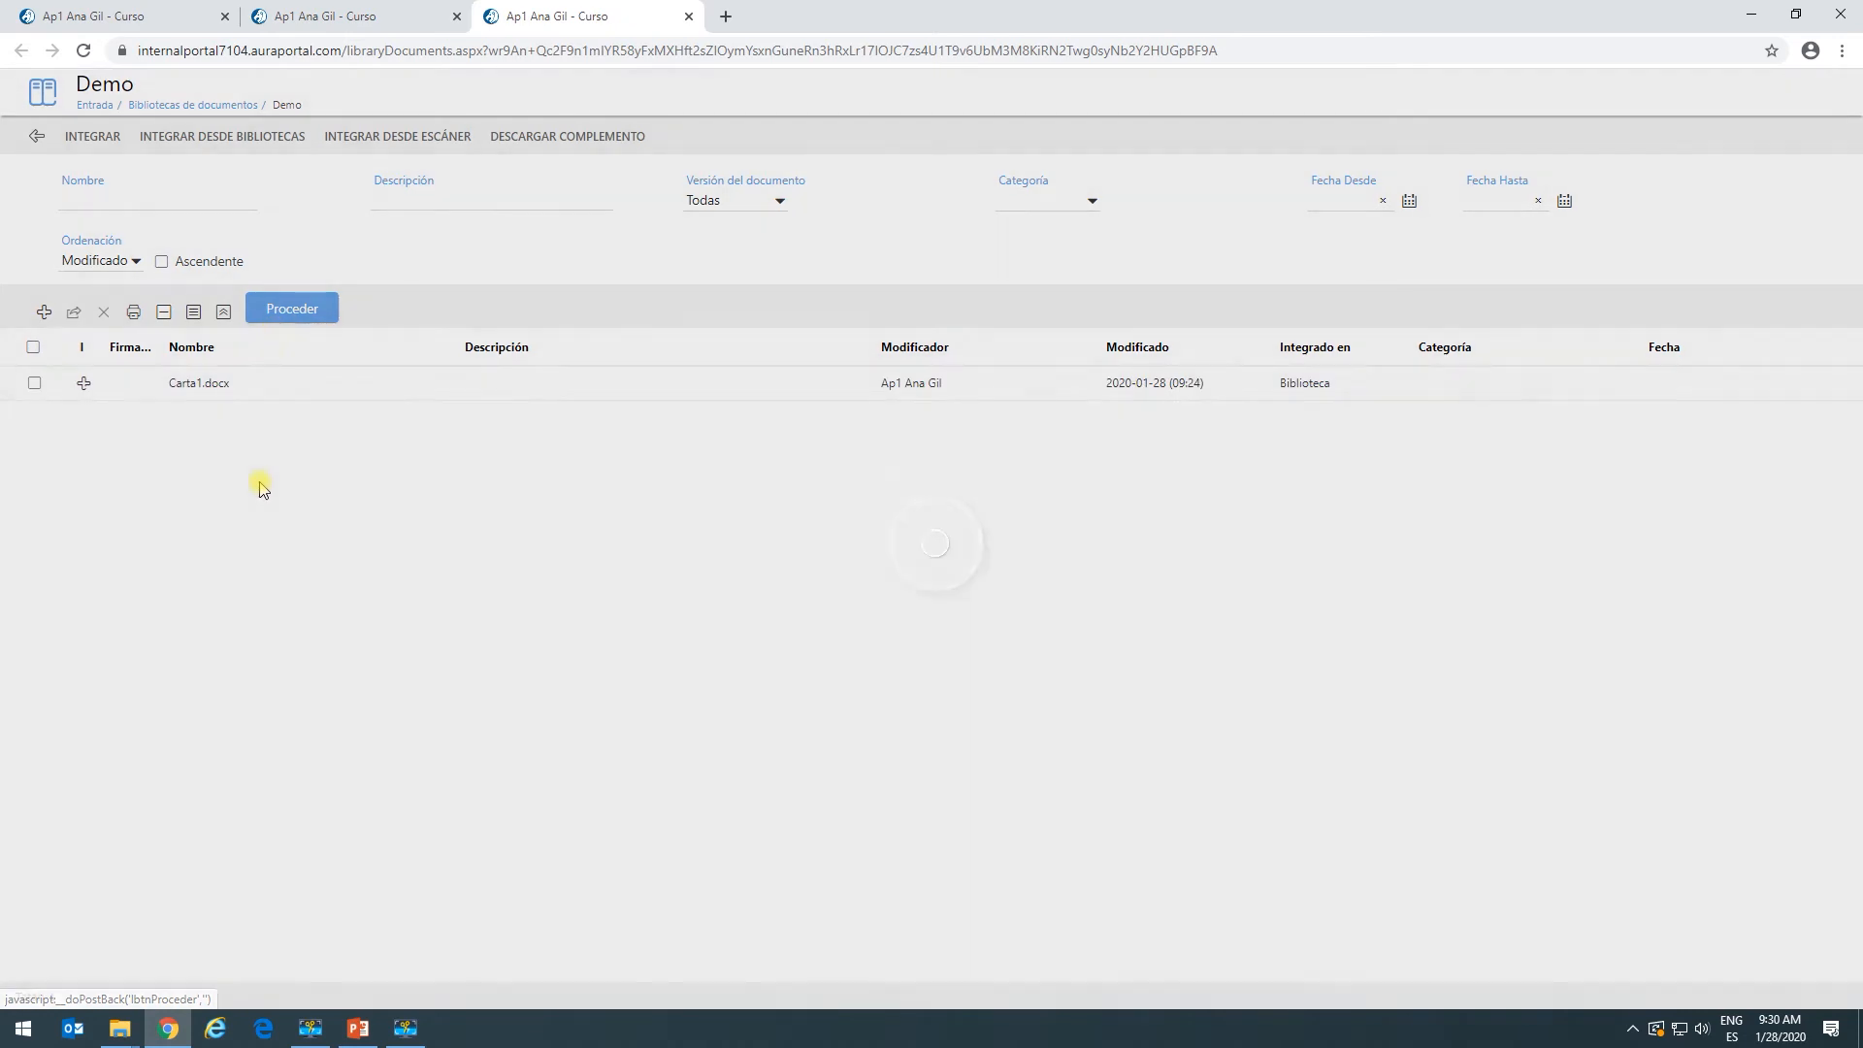
{"action": "left_click", "coordinate": [36, 136]}
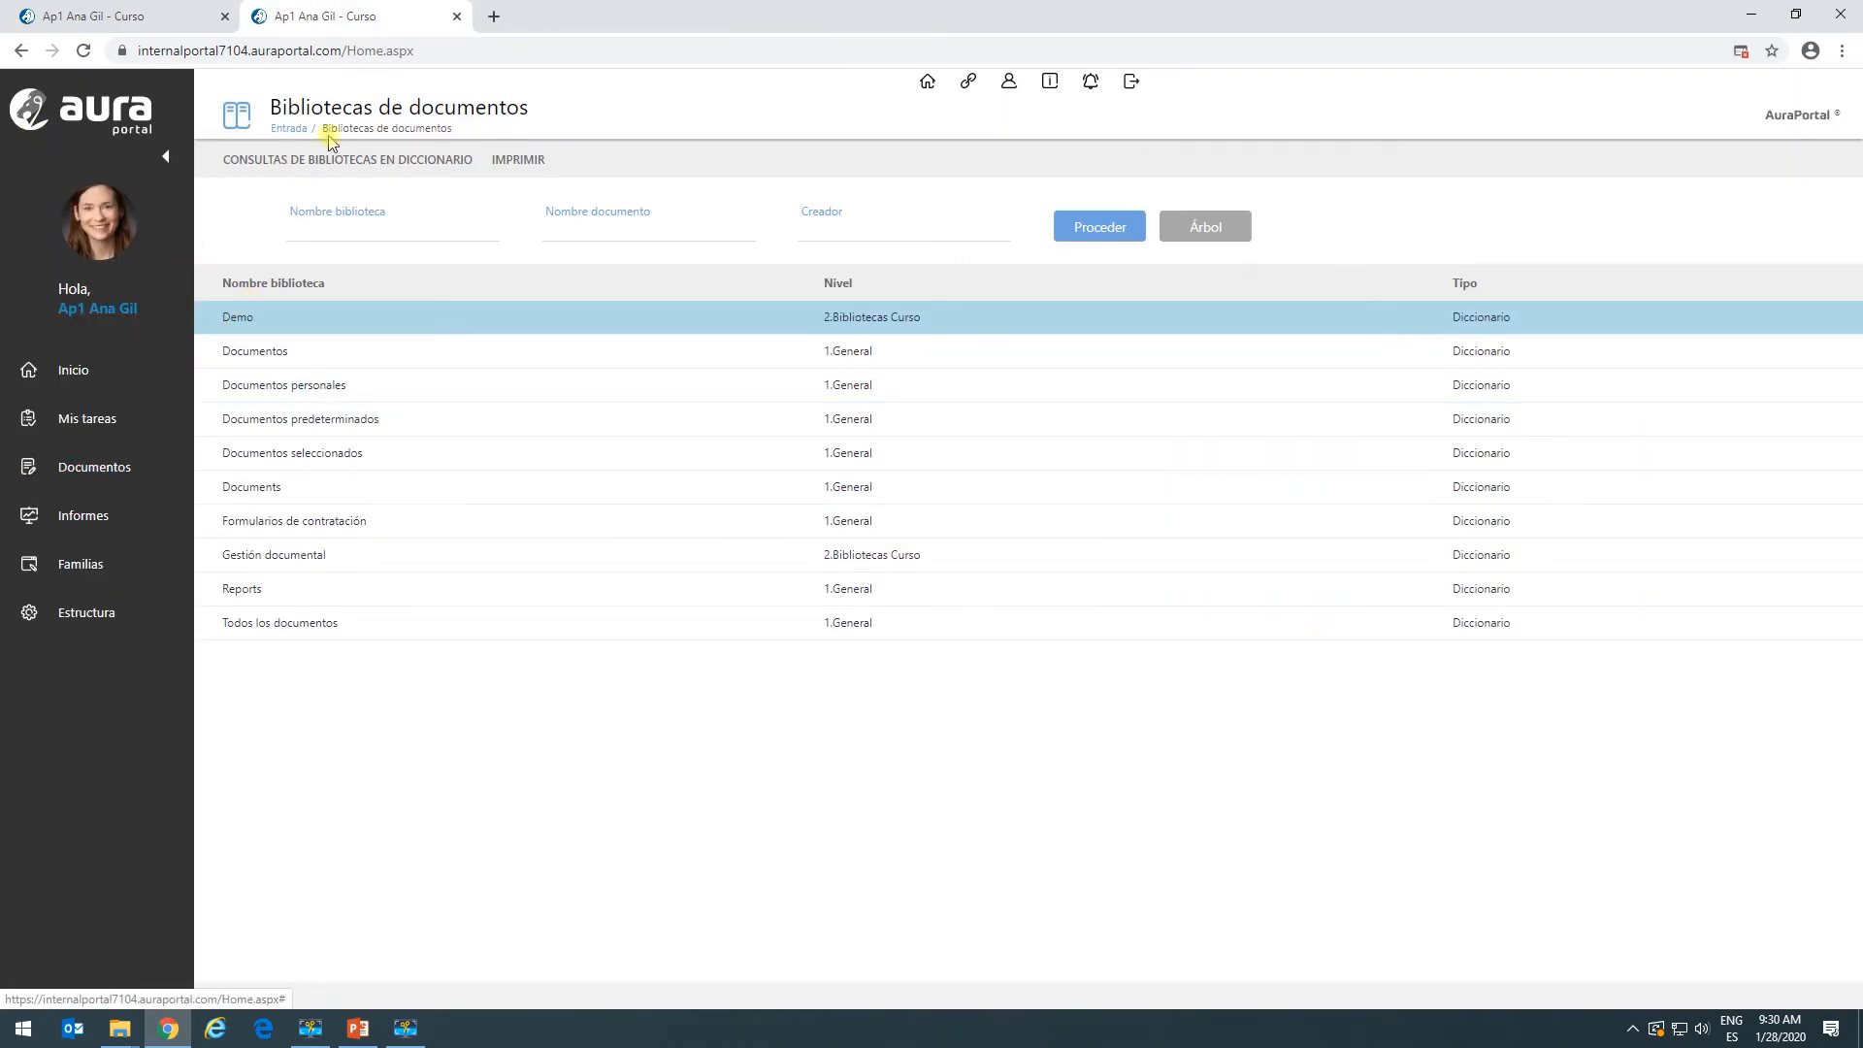
Enable Elementos al entrar in the Demo library's grid configuration, then save and close both the configuration and the library.
{"action": "left_click", "coordinate": [155, 18]}
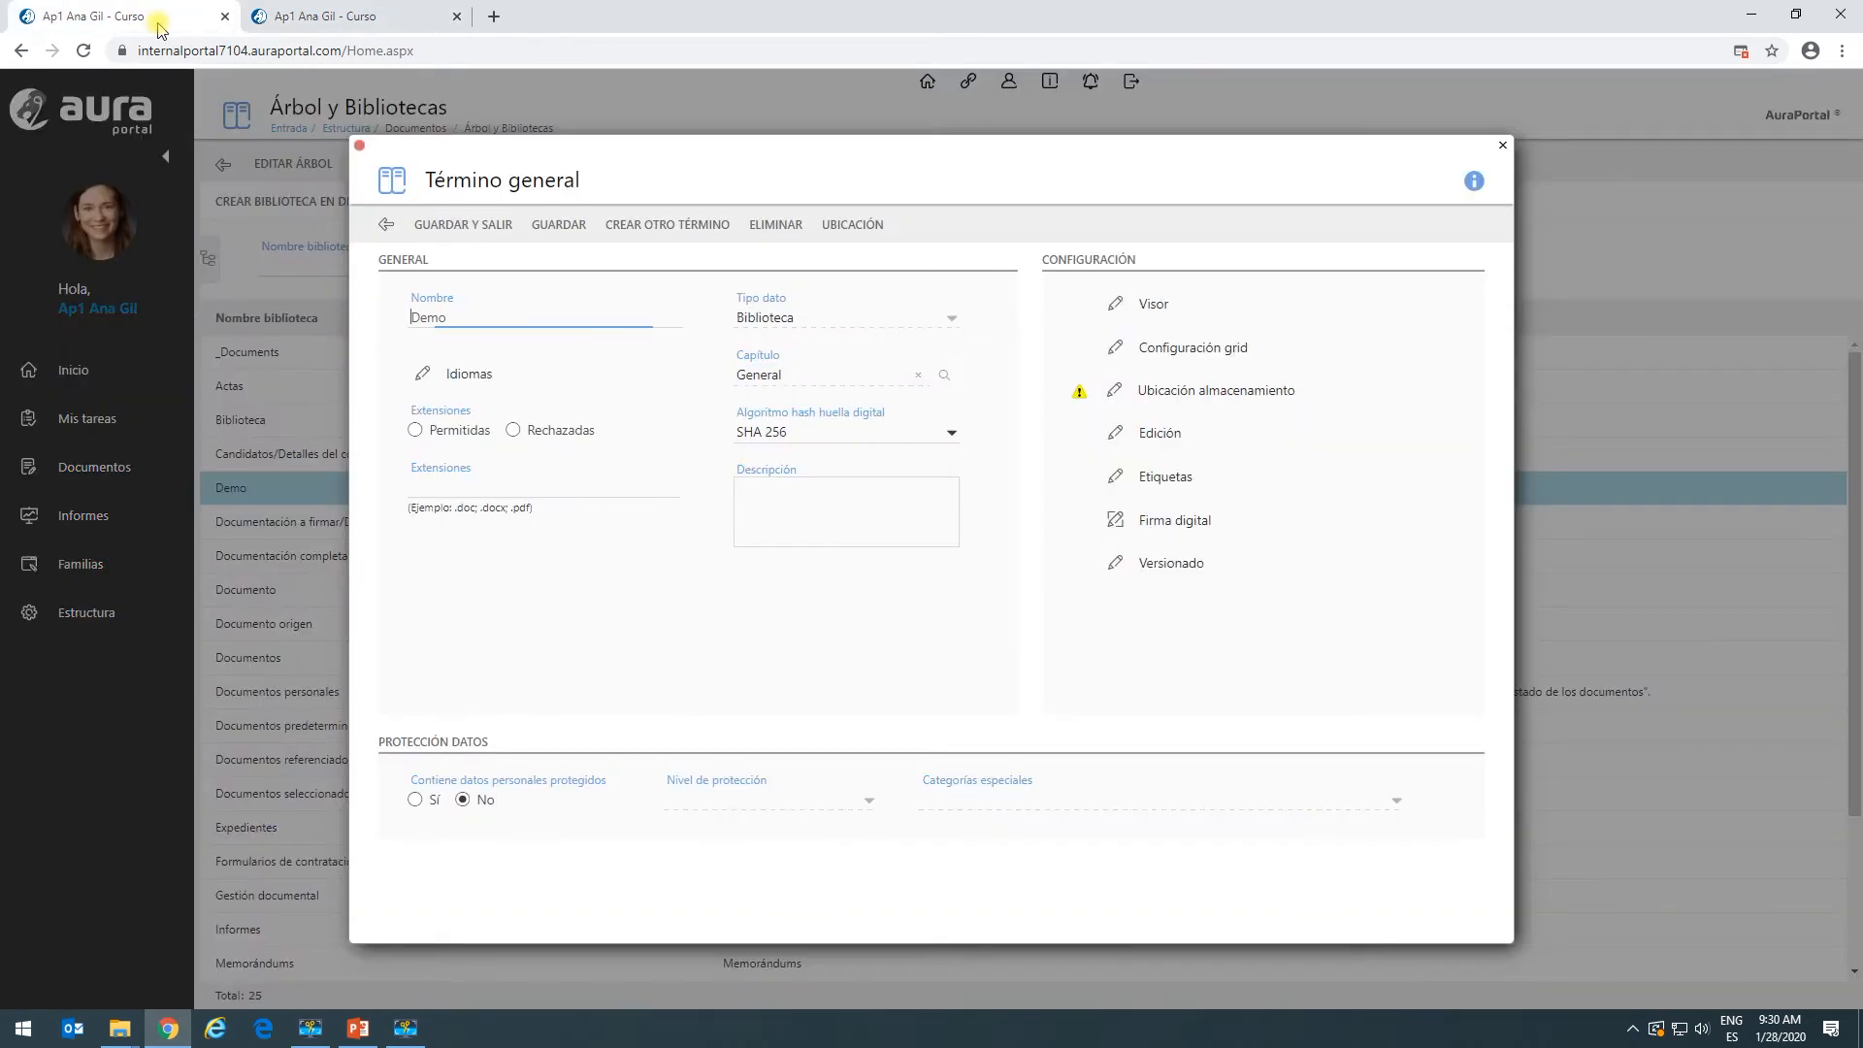
{"action": "left_click", "coordinate": [1169, 351]}
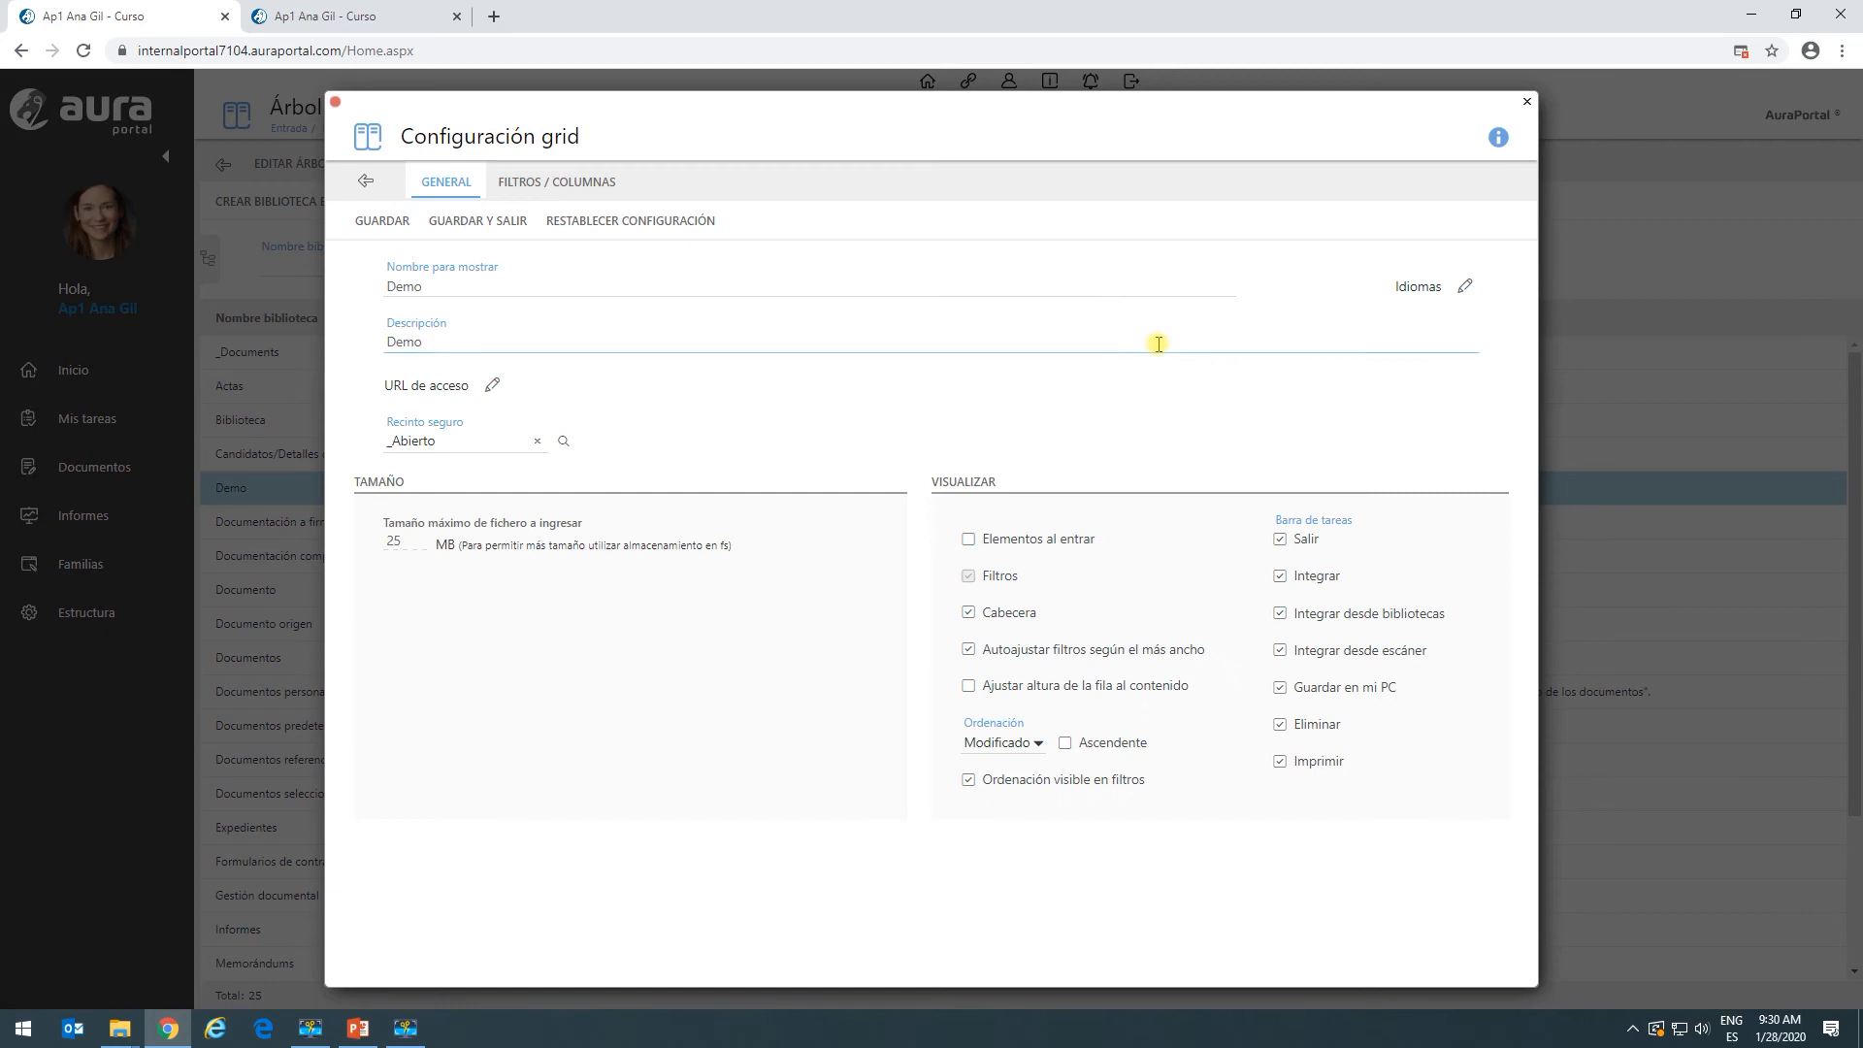
{"action": "left_click", "coordinate": [966, 541]}
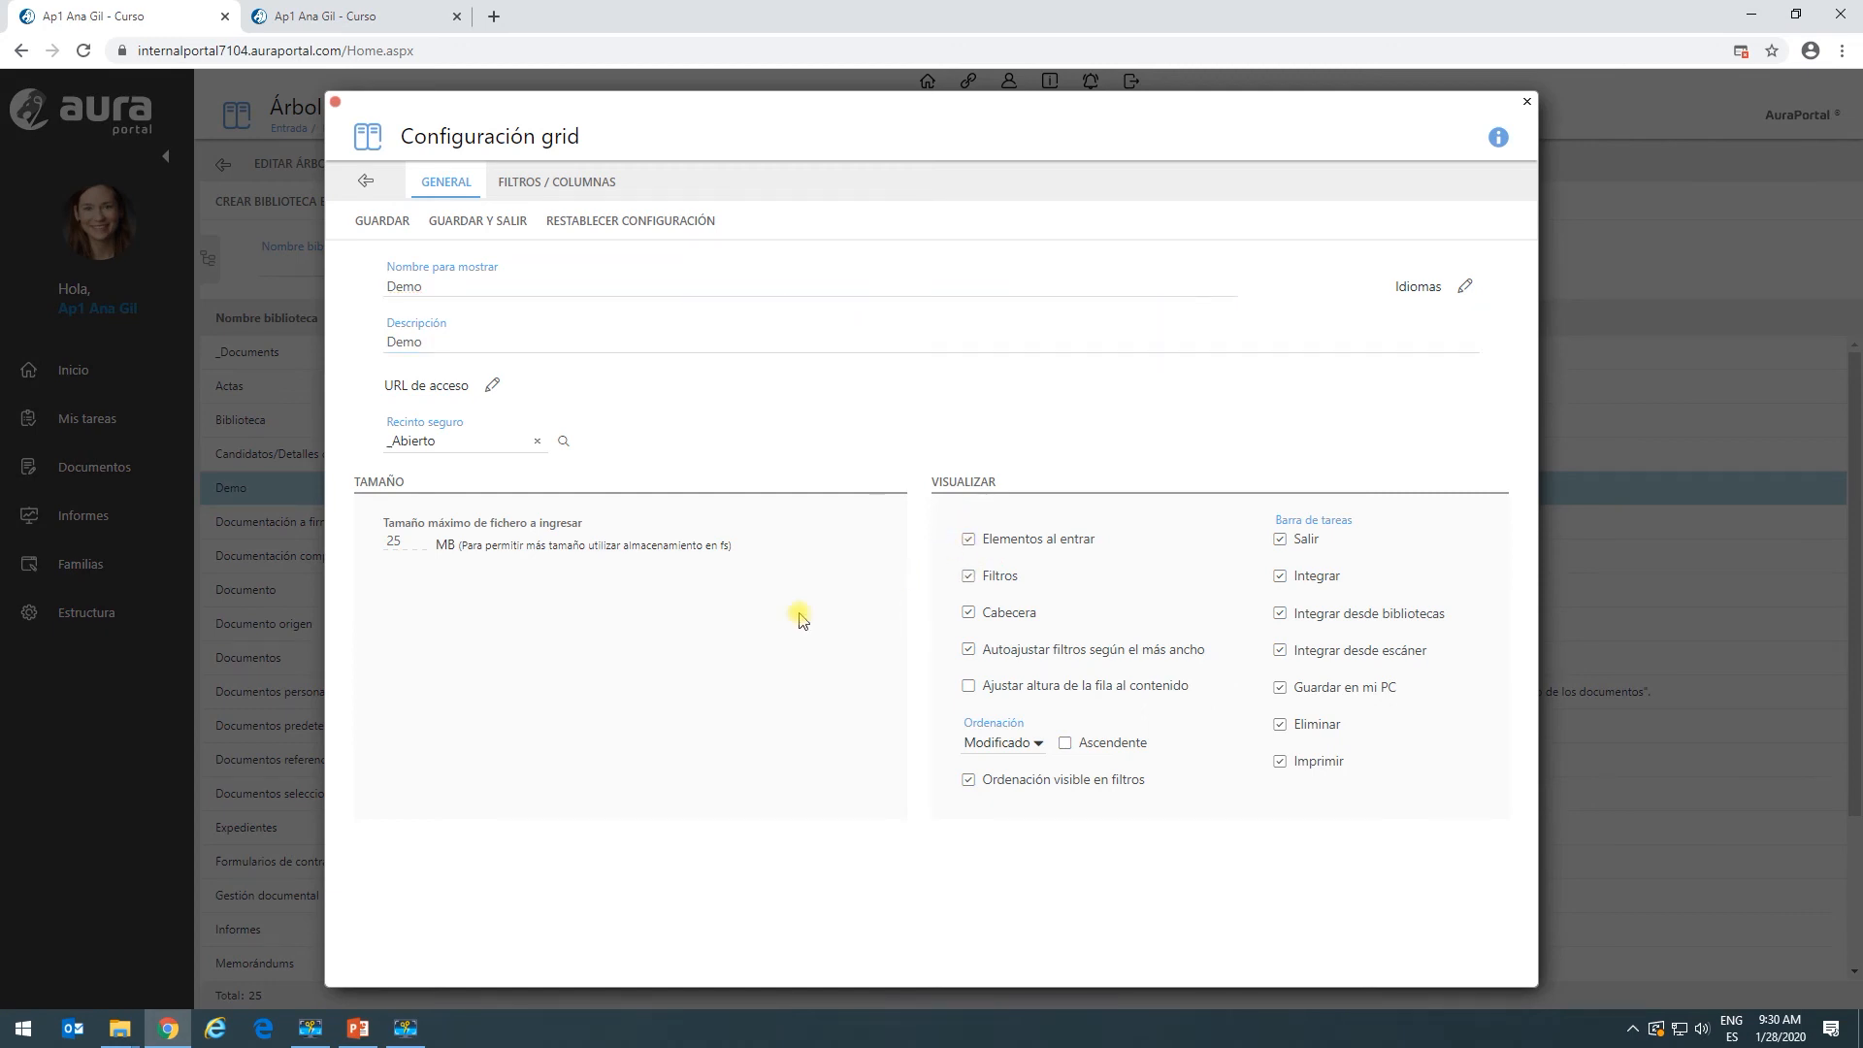
{"action": "left_click", "coordinate": [453, 222]}
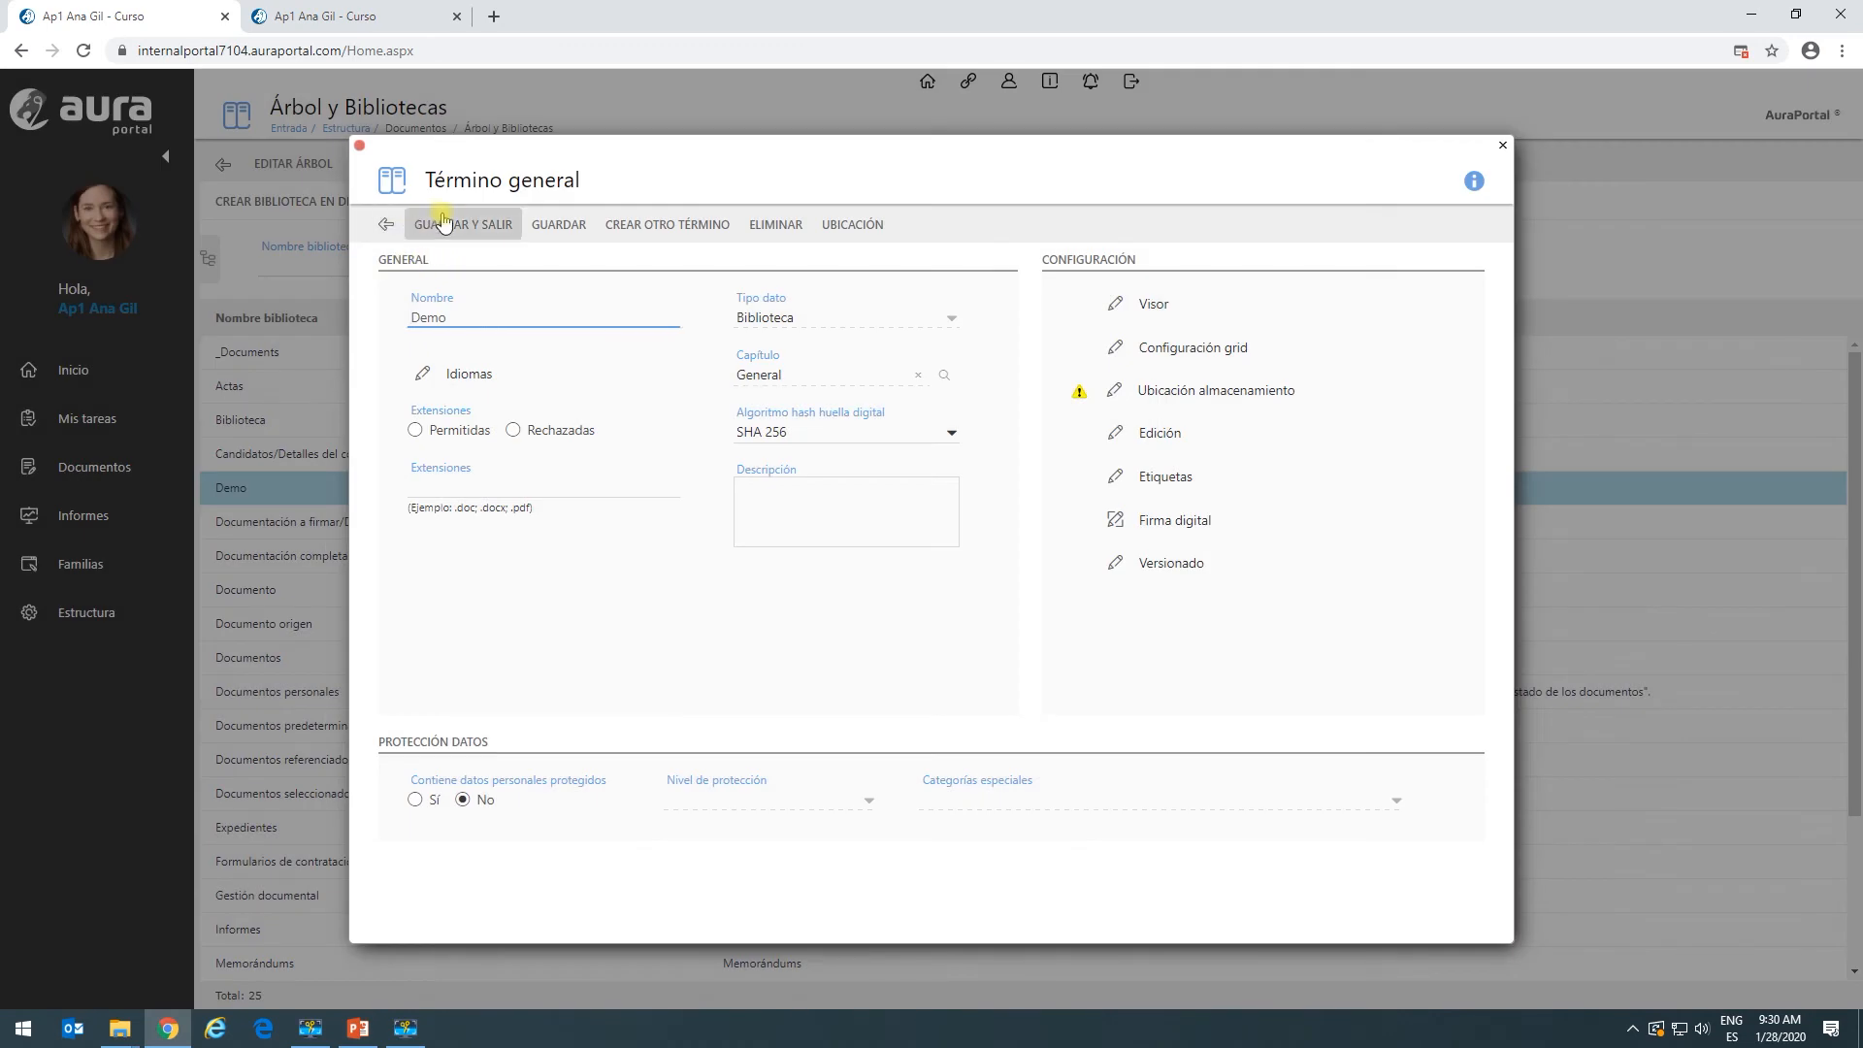
{"action": "left_click", "coordinate": [439, 224]}
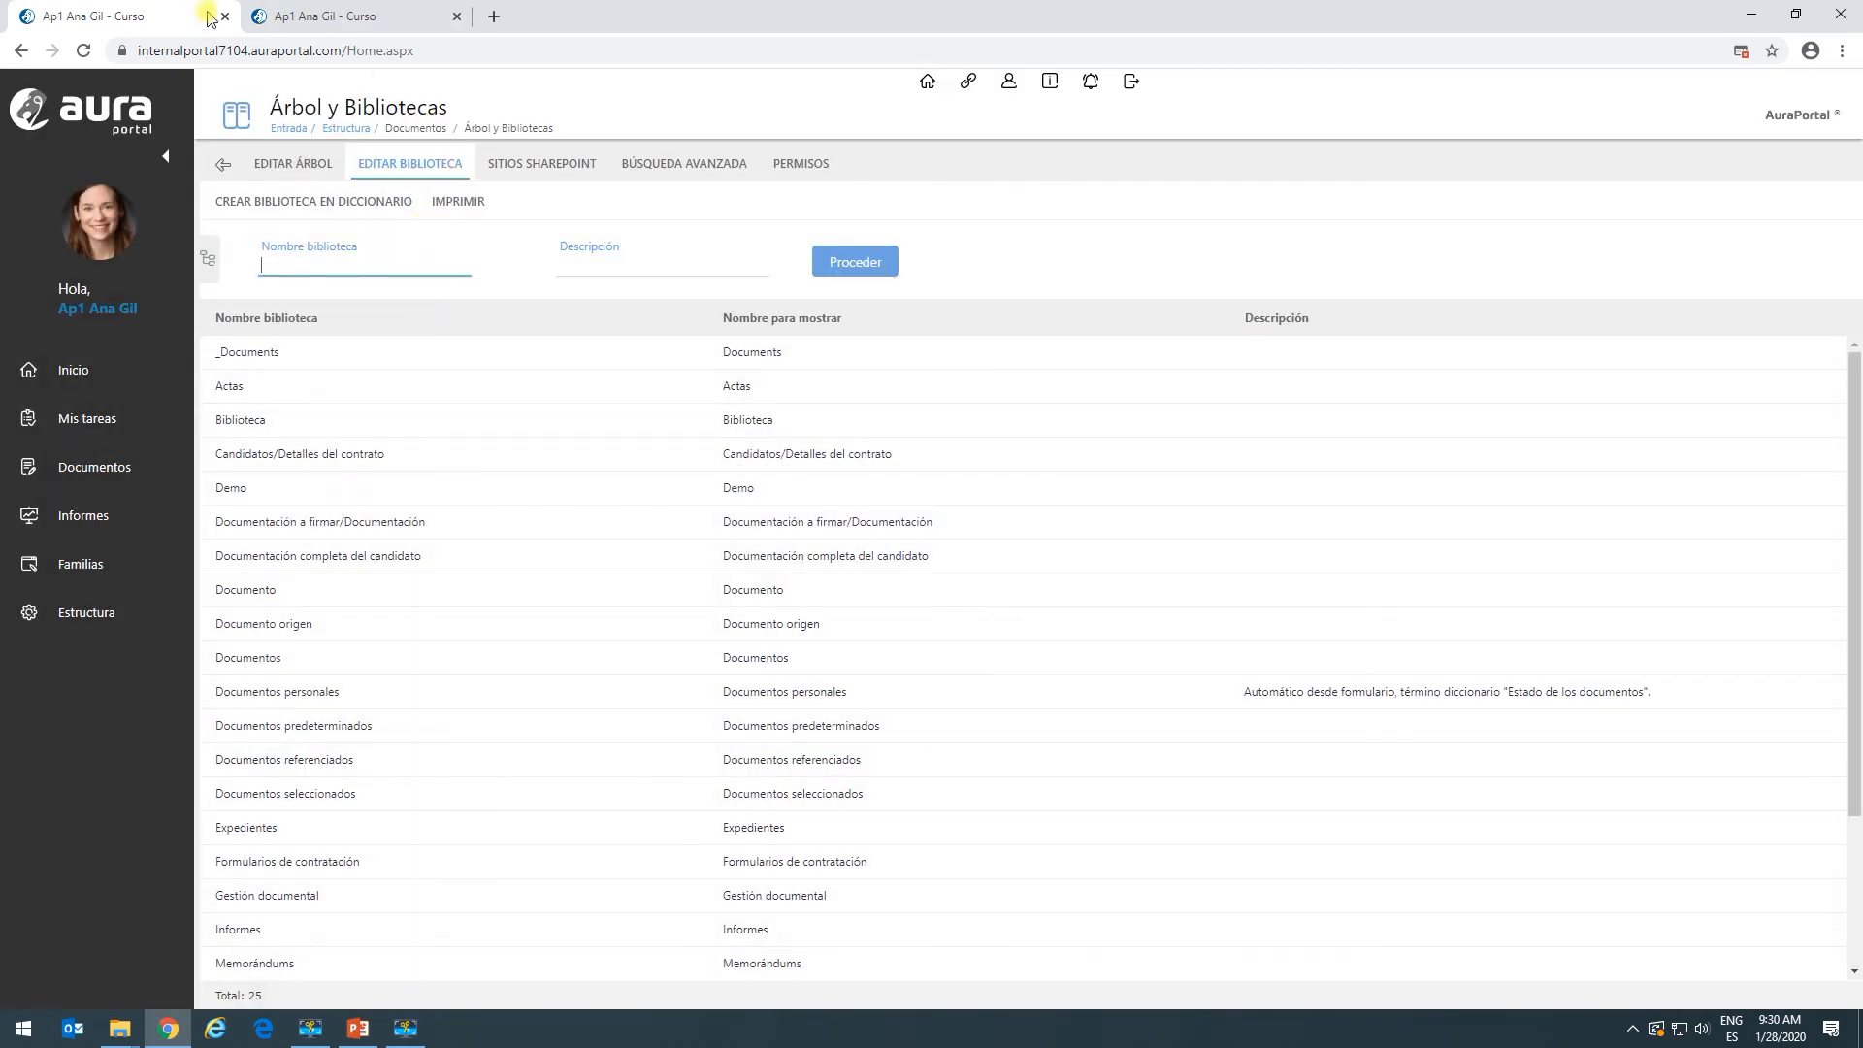
Open the Demo library from Bibliotecas de documentos and integrate the files Doc1.doc and Doc3.doc from the Docs folder.
{"action": "left_click", "coordinate": [321, 17]}
{"action": "double_click", "coordinate": [301, 307]}
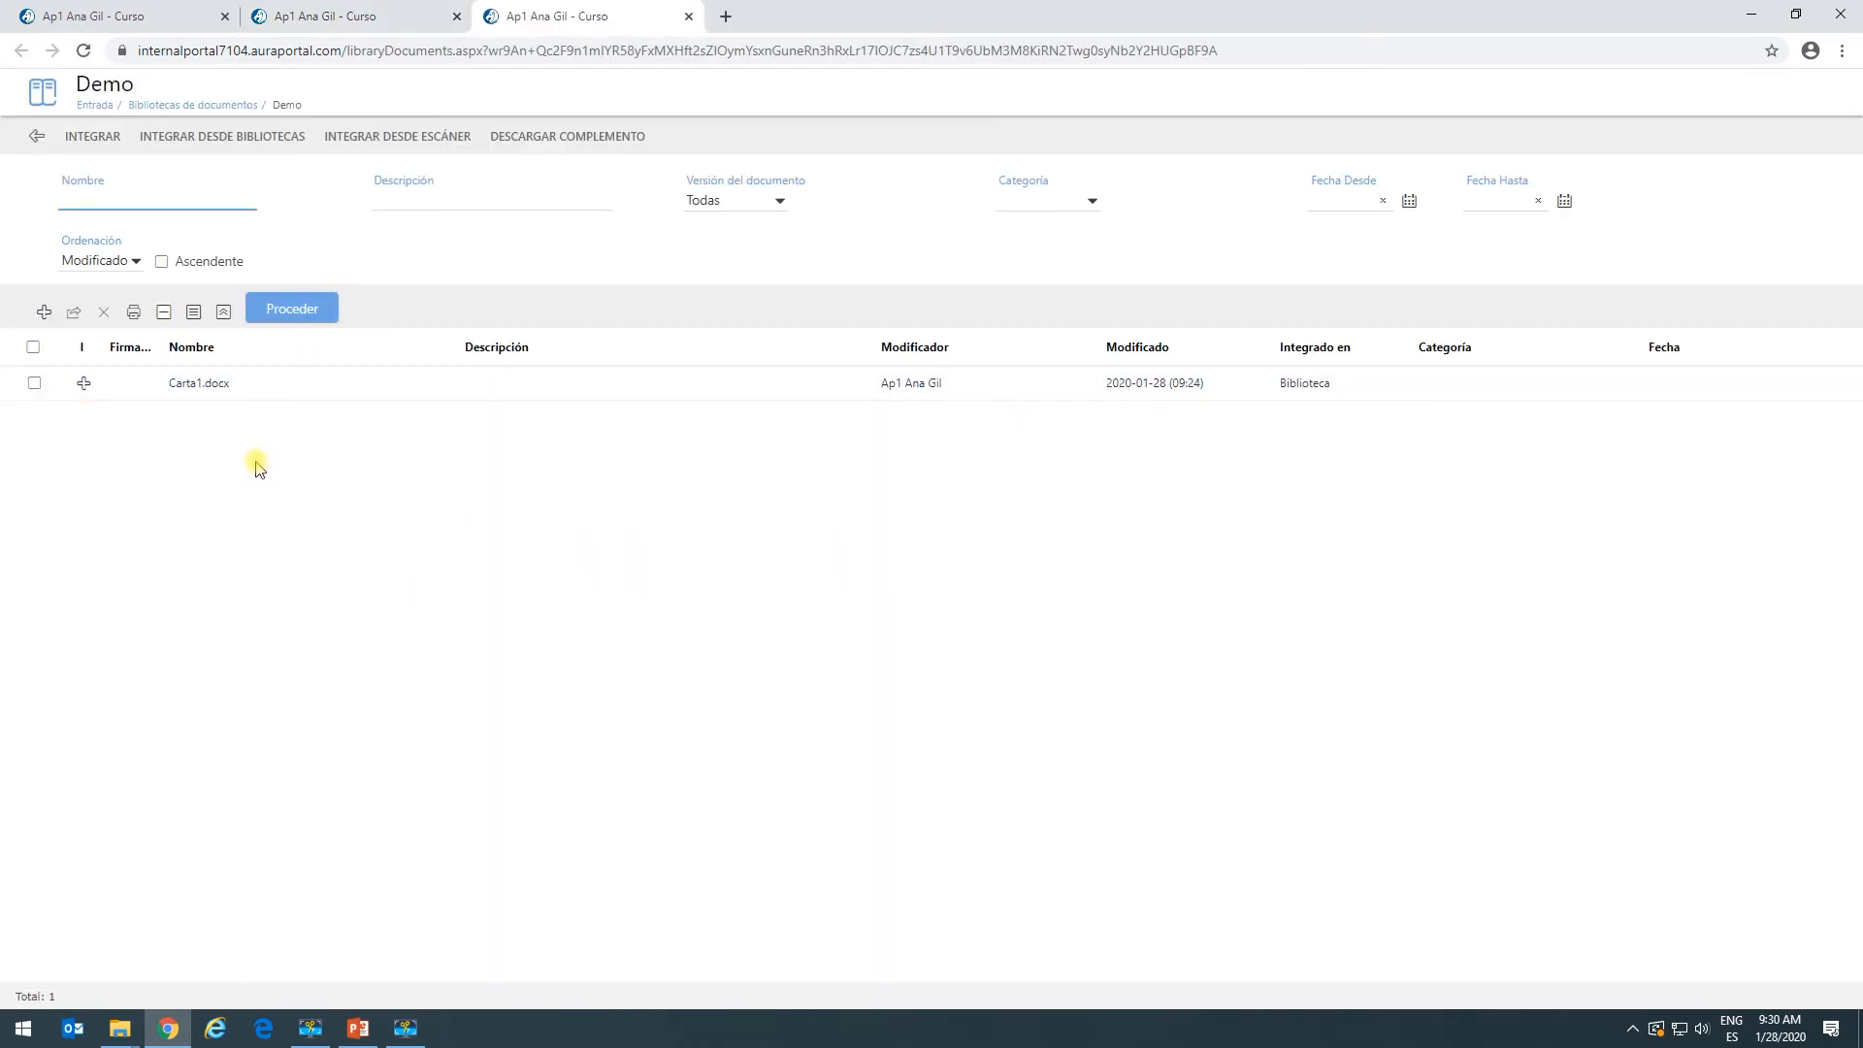
{"action": "left_click", "coordinate": [80, 142]}
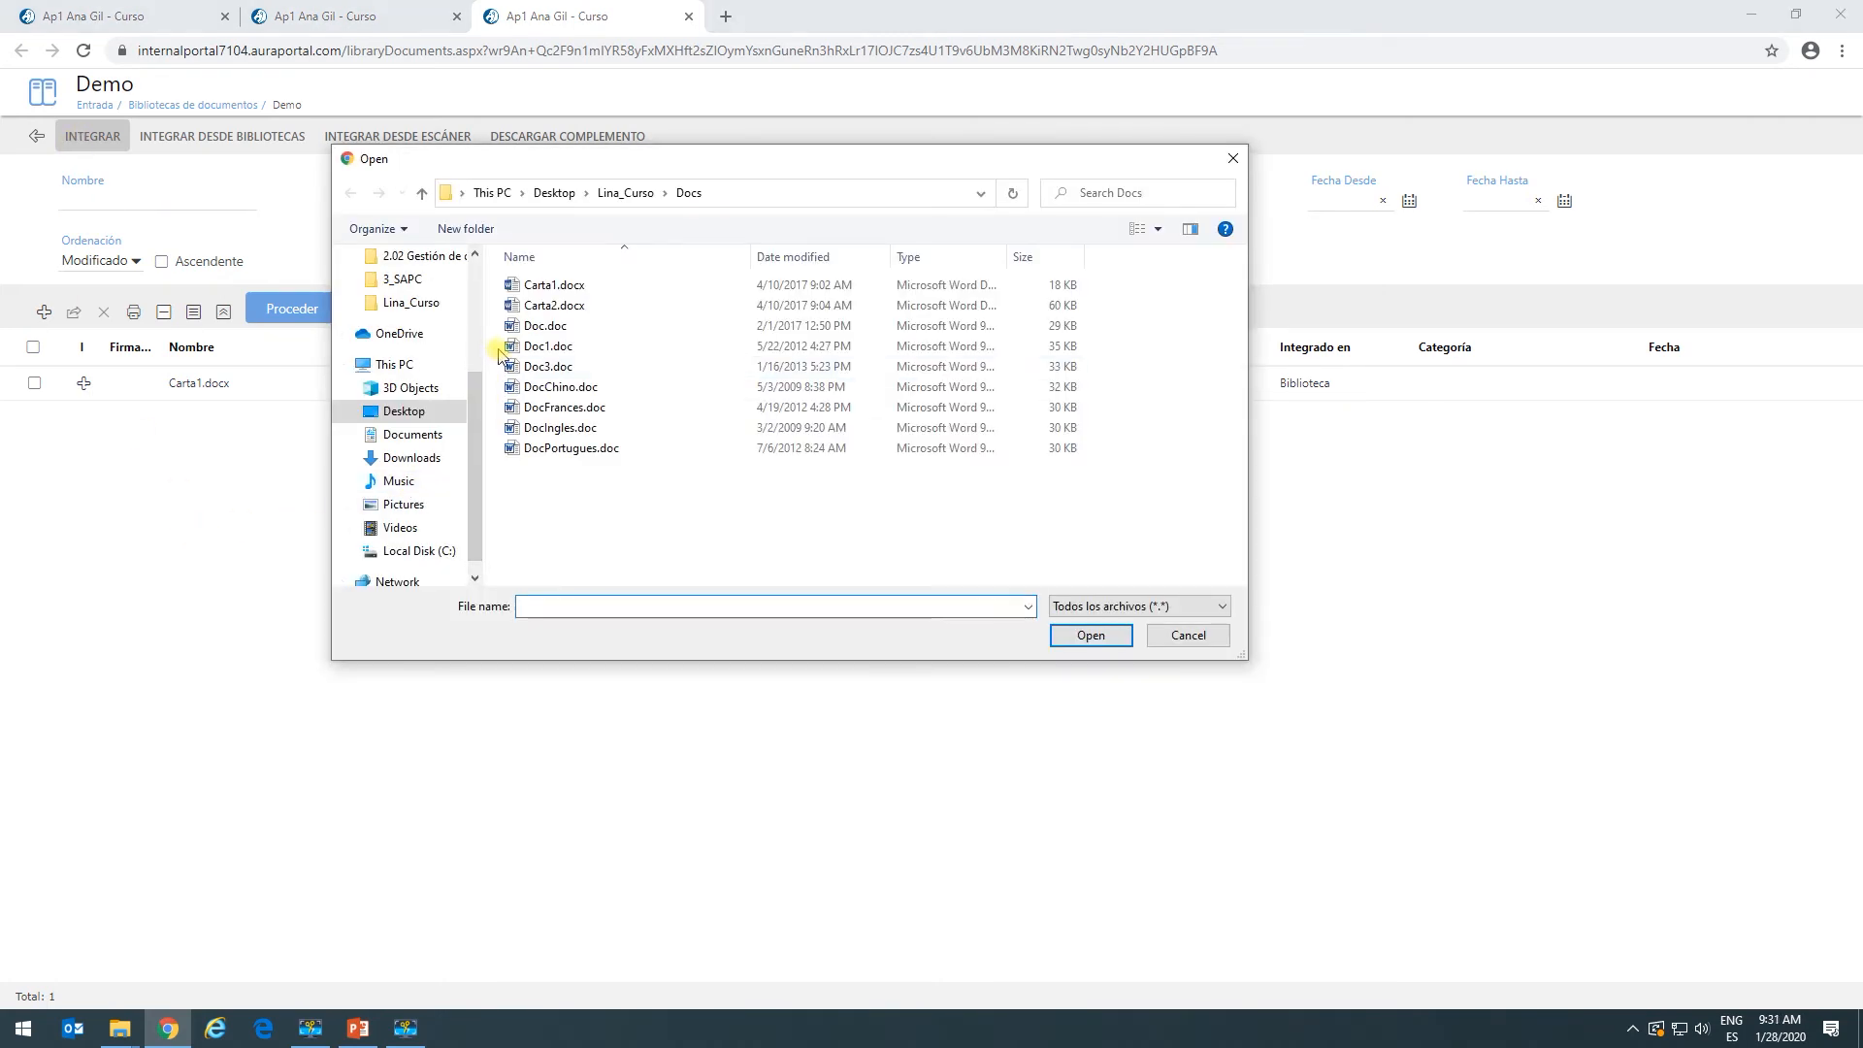
{"action": "left_click", "coordinate": [573, 347]}
{"action": "left_click", "coordinate": [580, 369], "text": "ctrl"}
{"action": "left_click", "coordinate": [1089, 634]}
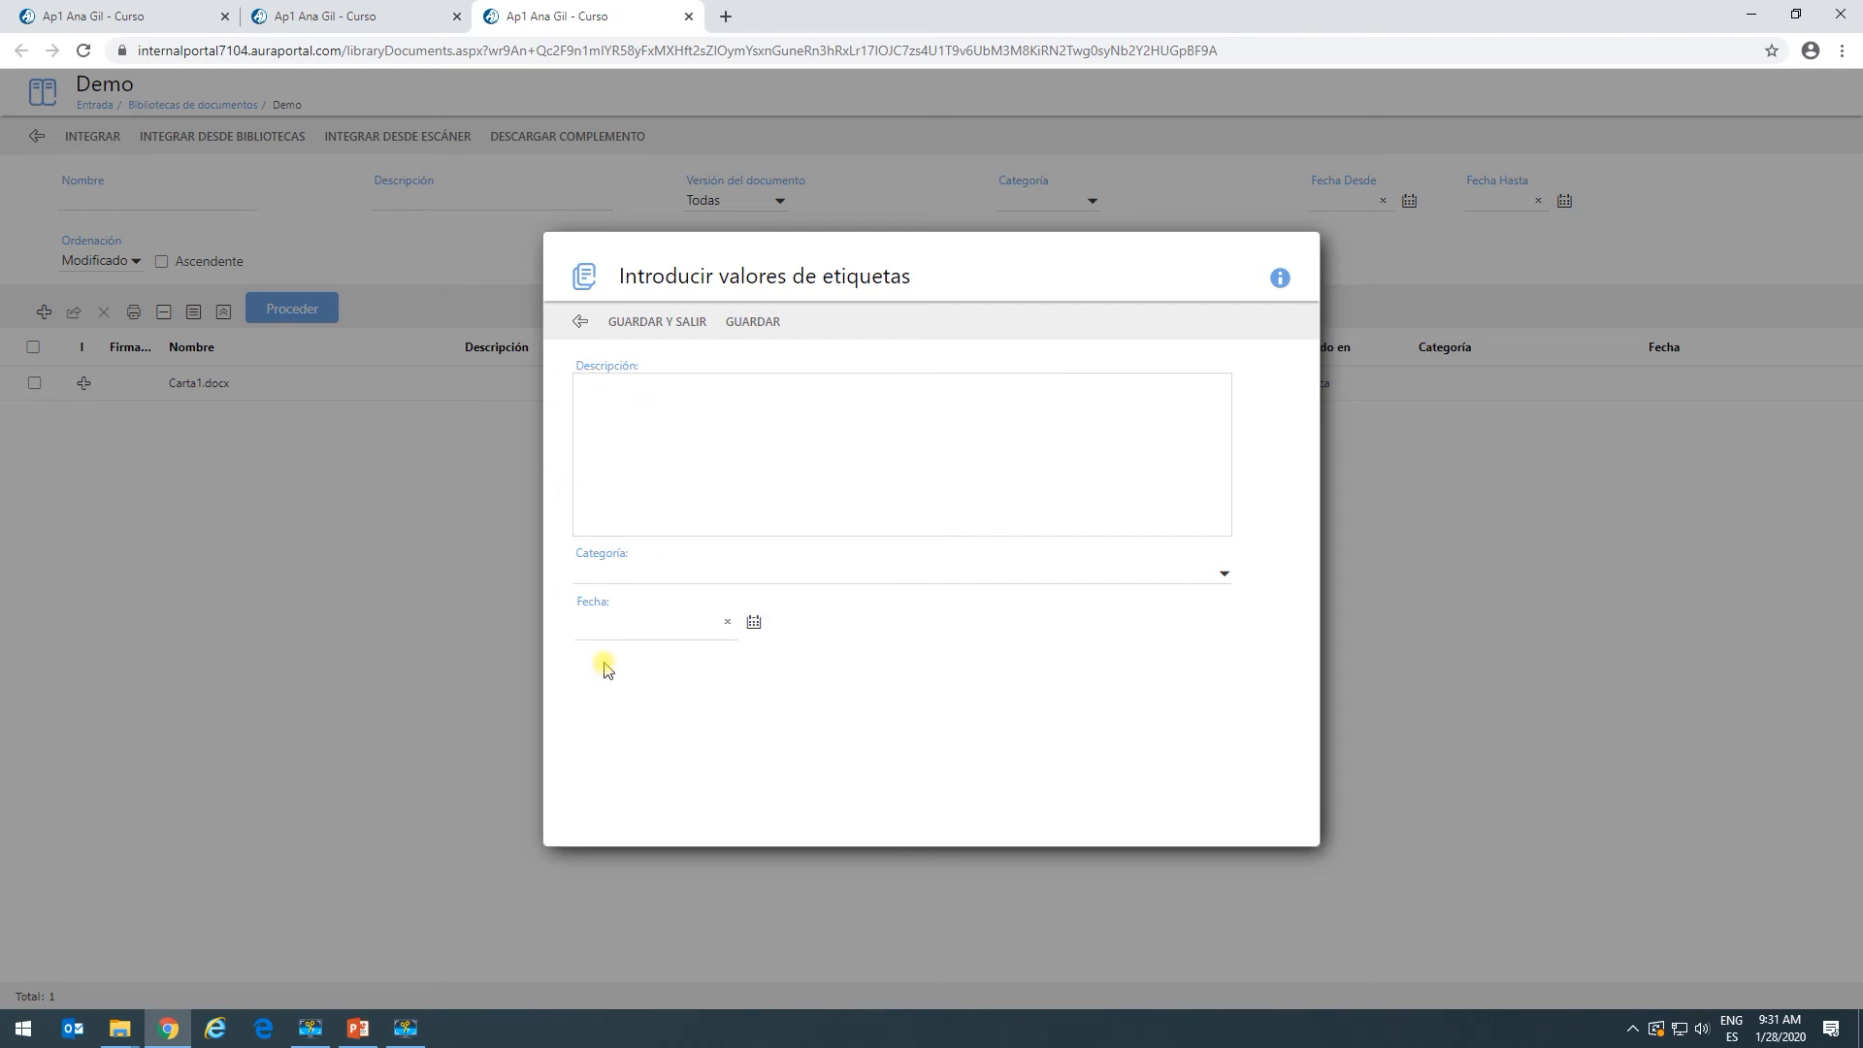
Tag the integrated documents with Descripción "Descripcion 1", Categoría A and Fecha 2020-01-06, and save the values.
{"action": "left_click", "coordinate": [596, 398]}
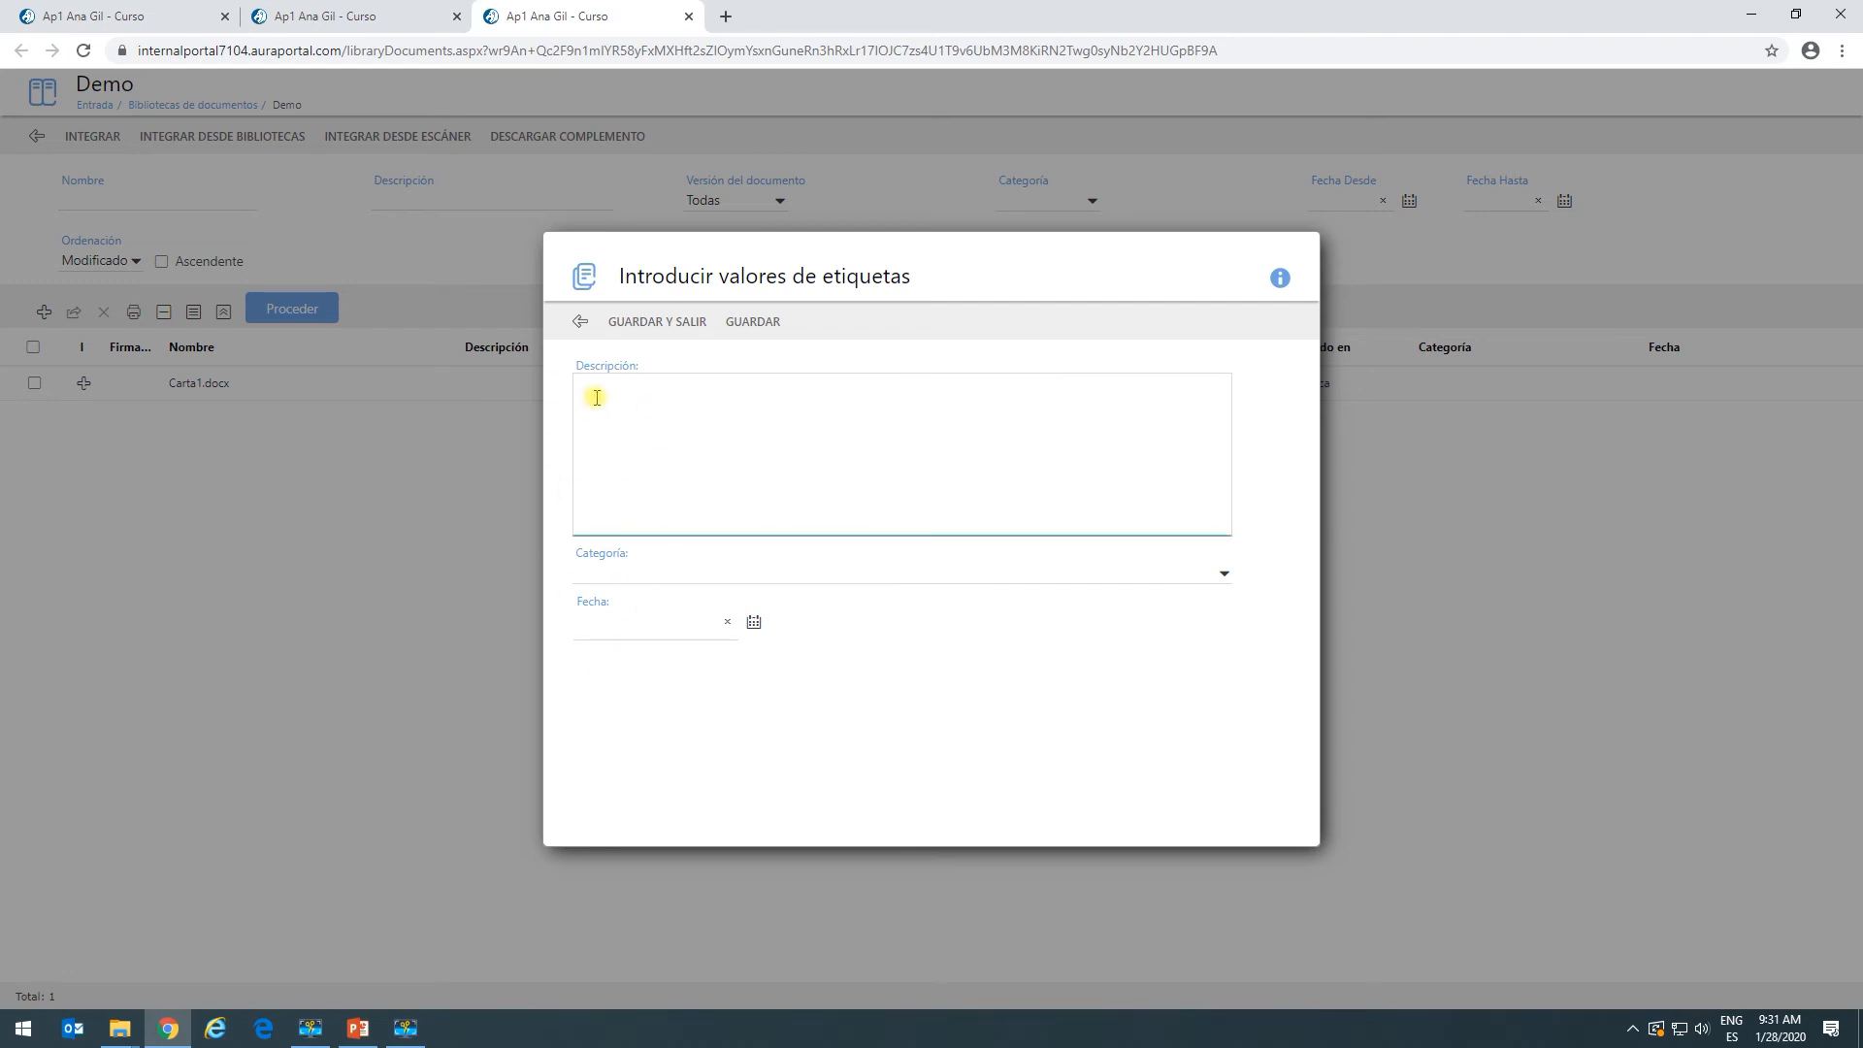
{"action": "type", "text": "Descripcion 1"}
{"action": "left_click", "coordinate": [1224, 576]}
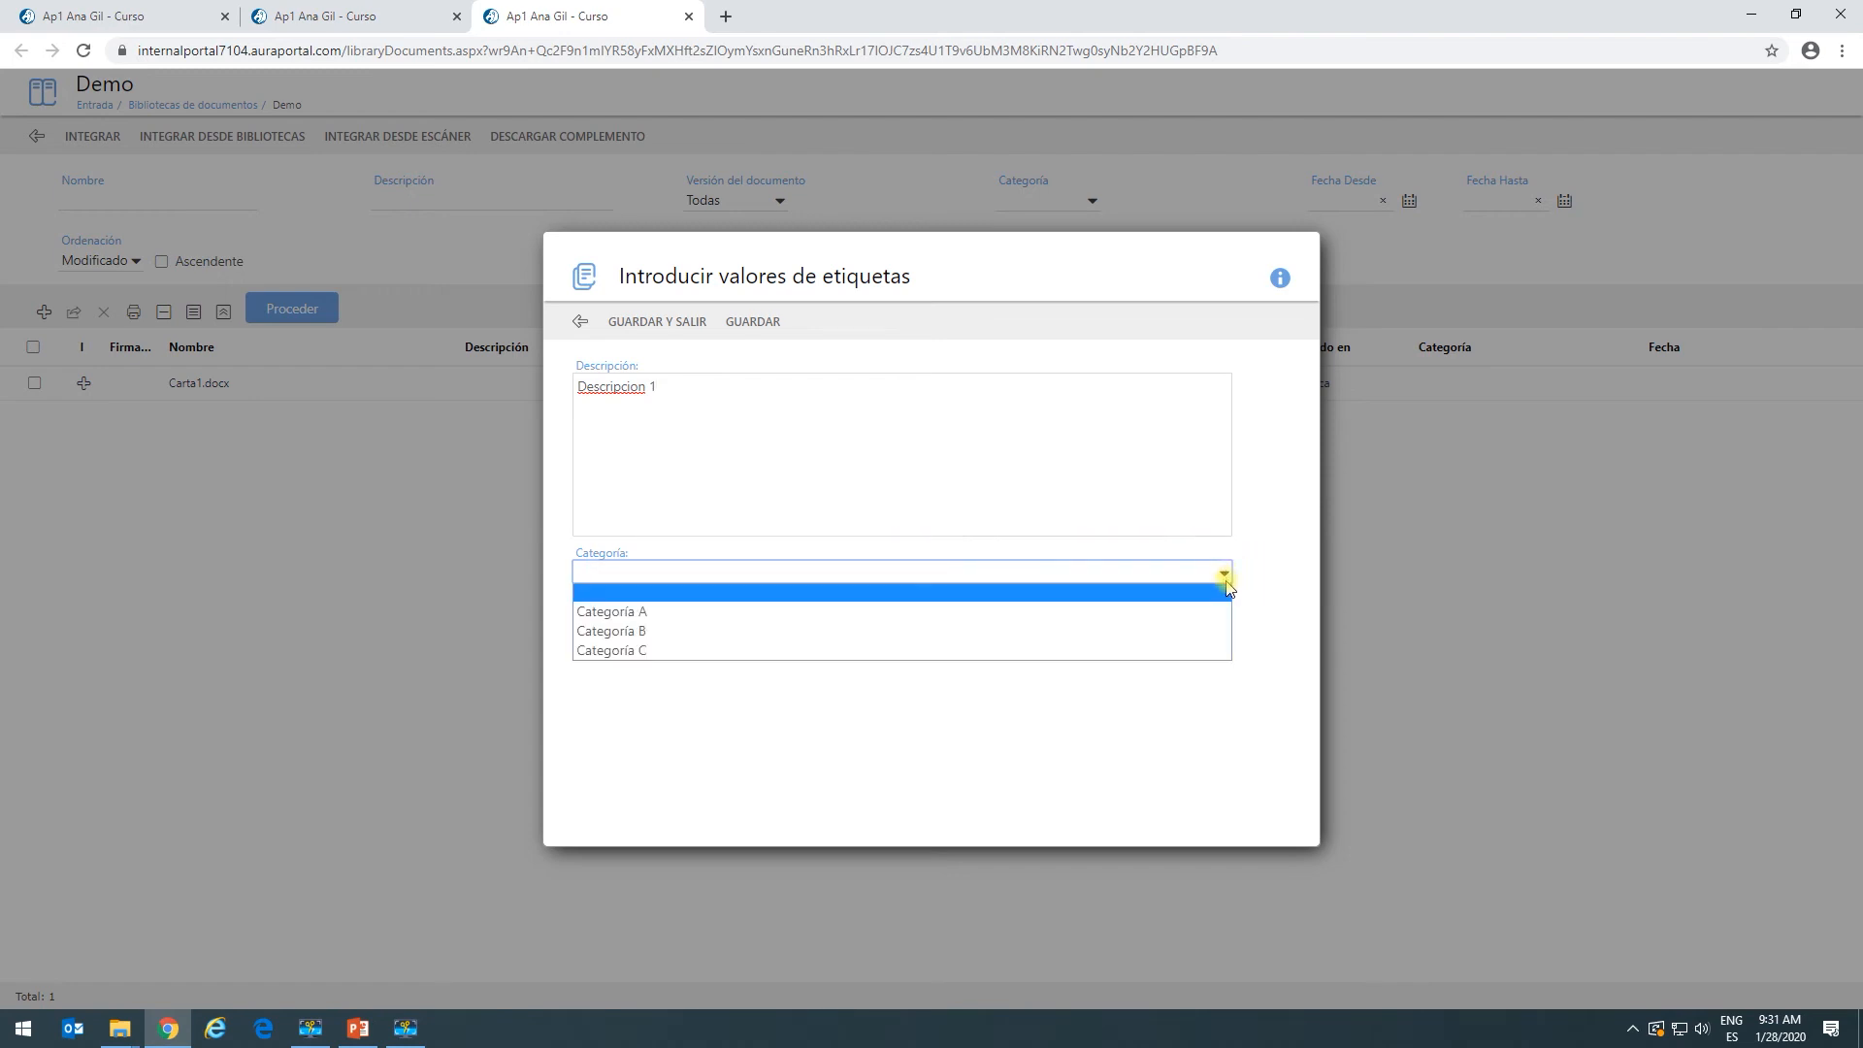
{"action": "left_click", "coordinate": [732, 613]}
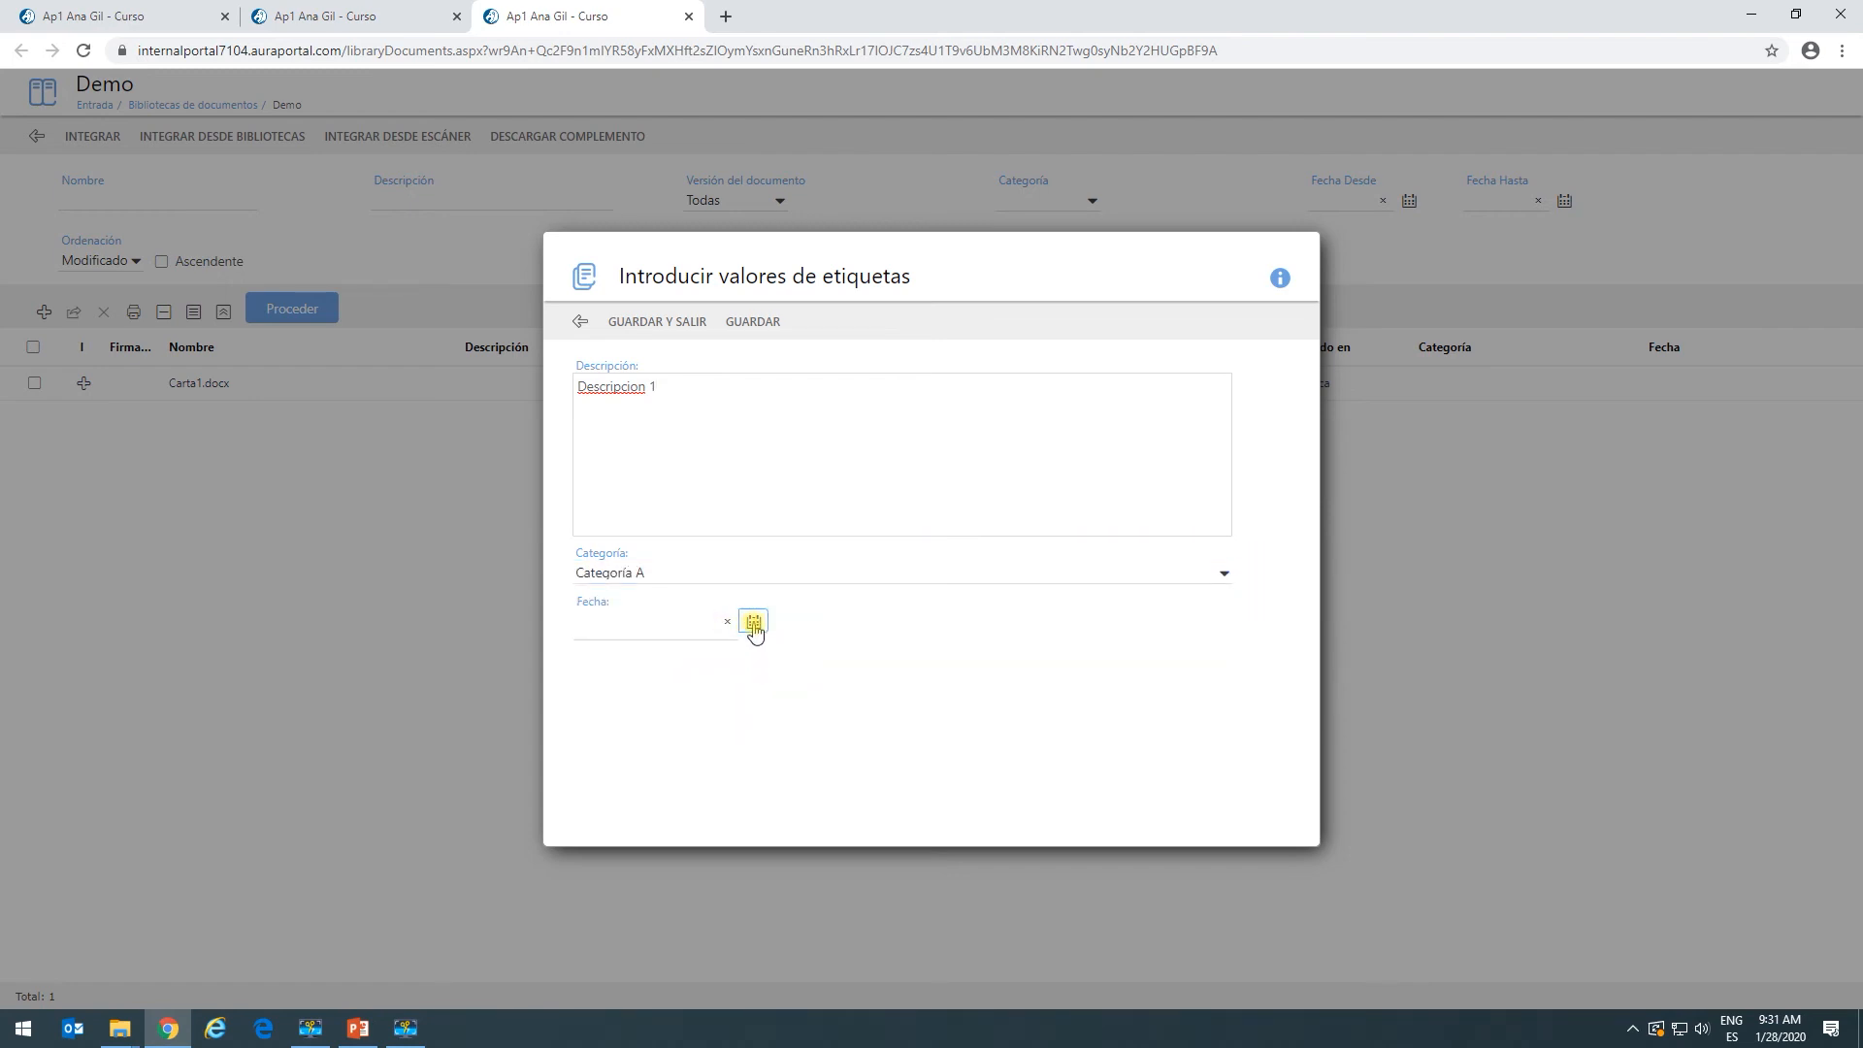
{"action": "left_click", "coordinate": [754, 622]}
{"action": "left_click", "coordinate": [749, 708]}
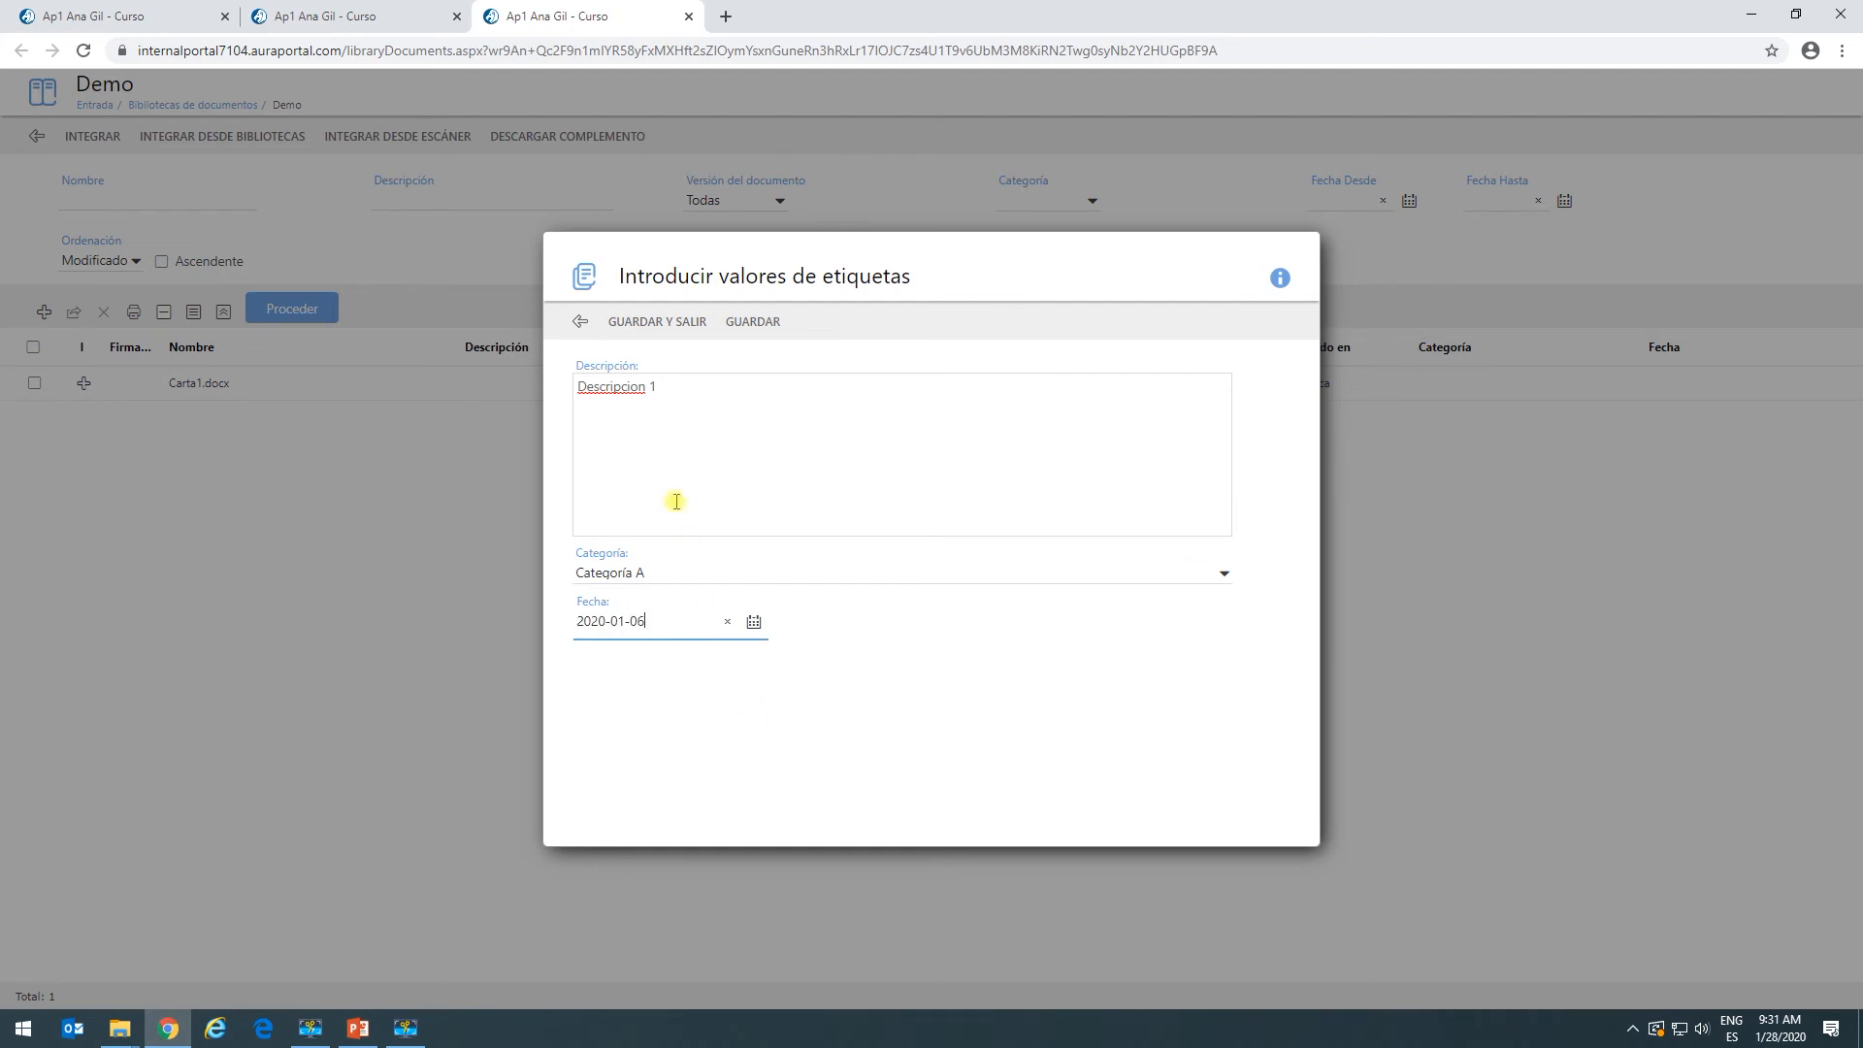
{"action": "left_click", "coordinate": [659, 323]}
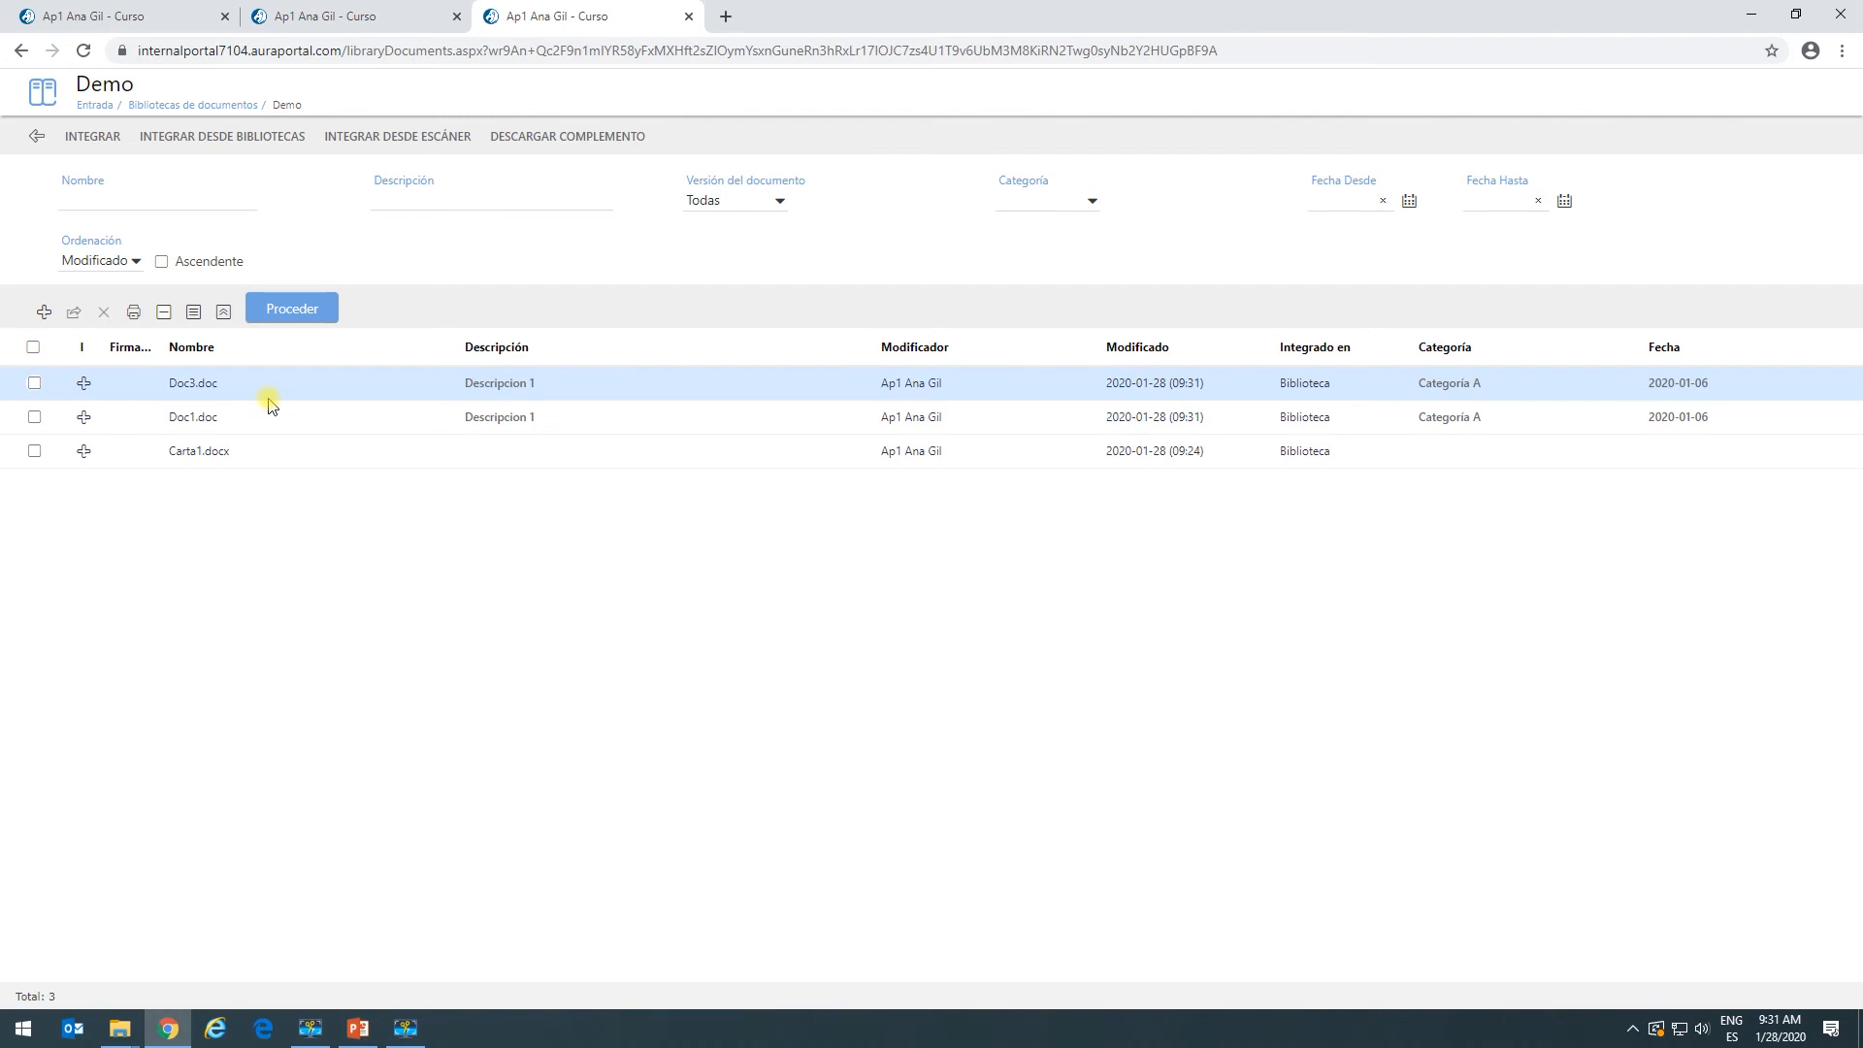
Change Doc3.doc's tags to Descripción "Descripcion 3", Categoría C and Fecha 2020-01-08, save and close its information, and refresh the document list.
{"action": "left_click", "coordinate": [84, 384]}
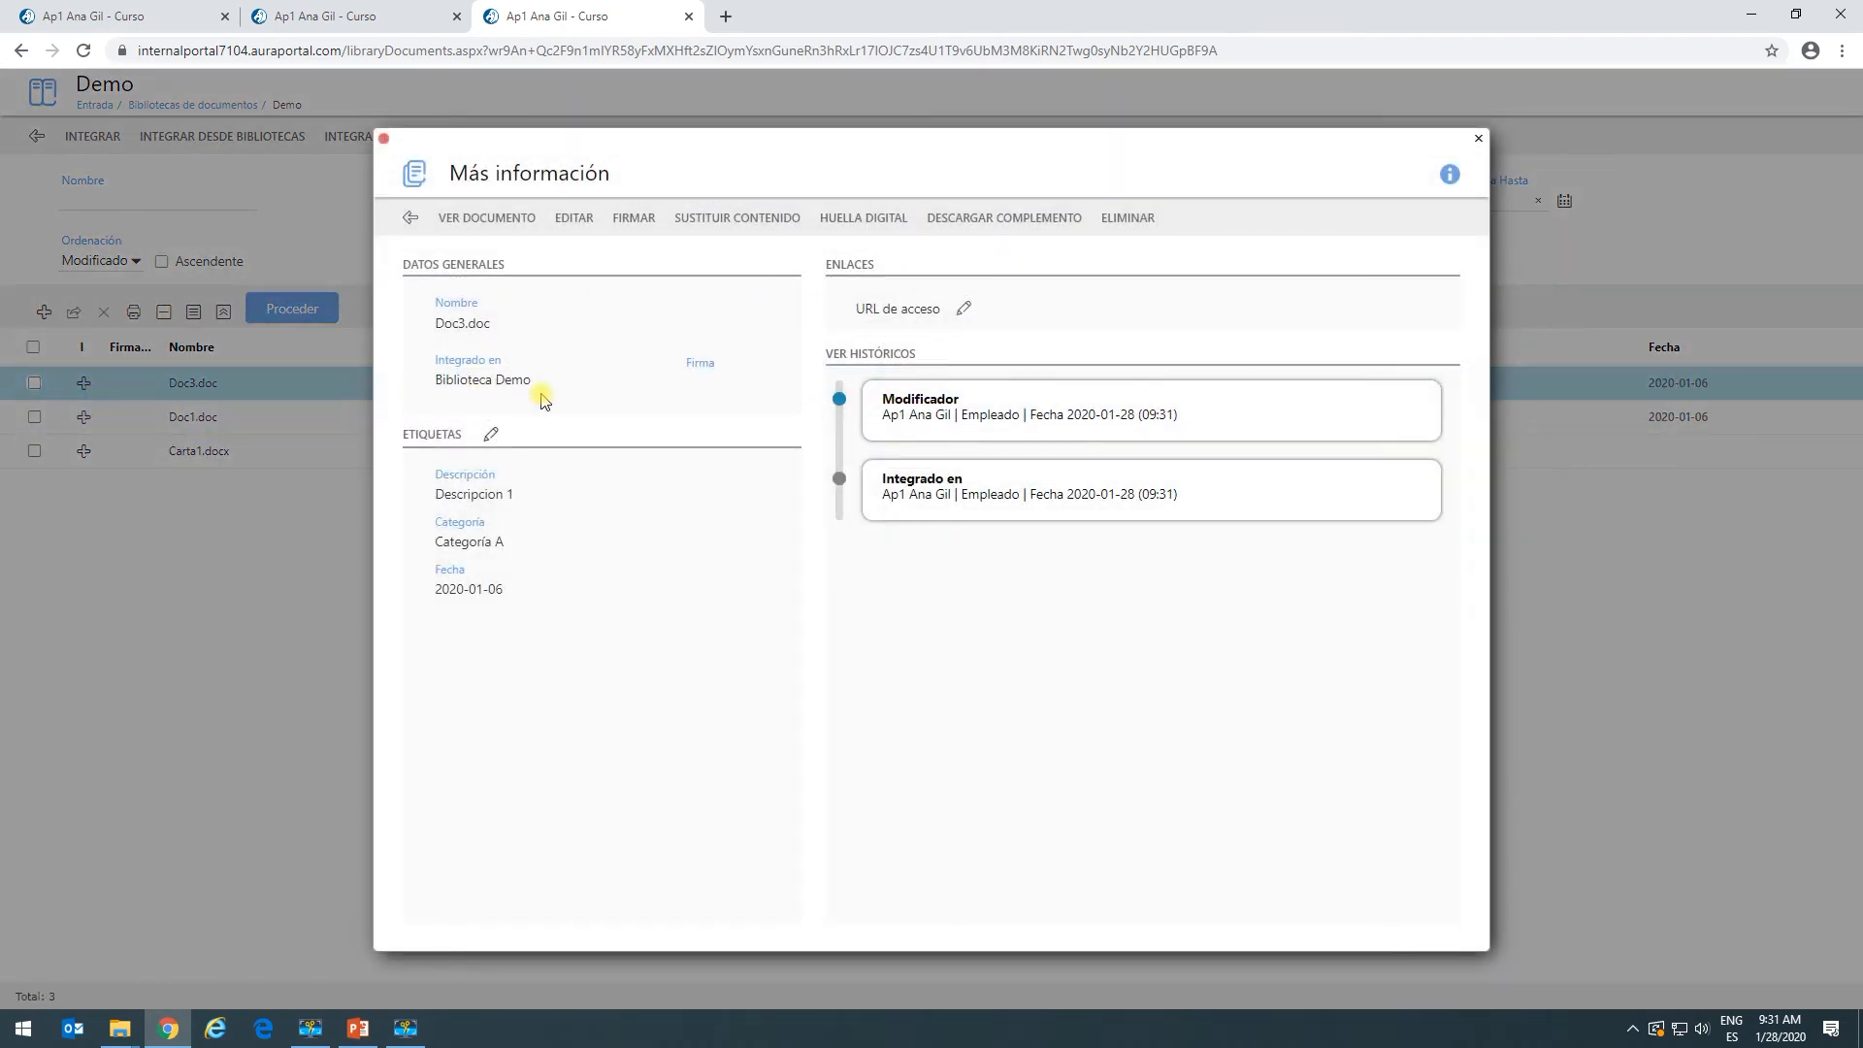
{"action": "left_click", "coordinate": [491, 433]}
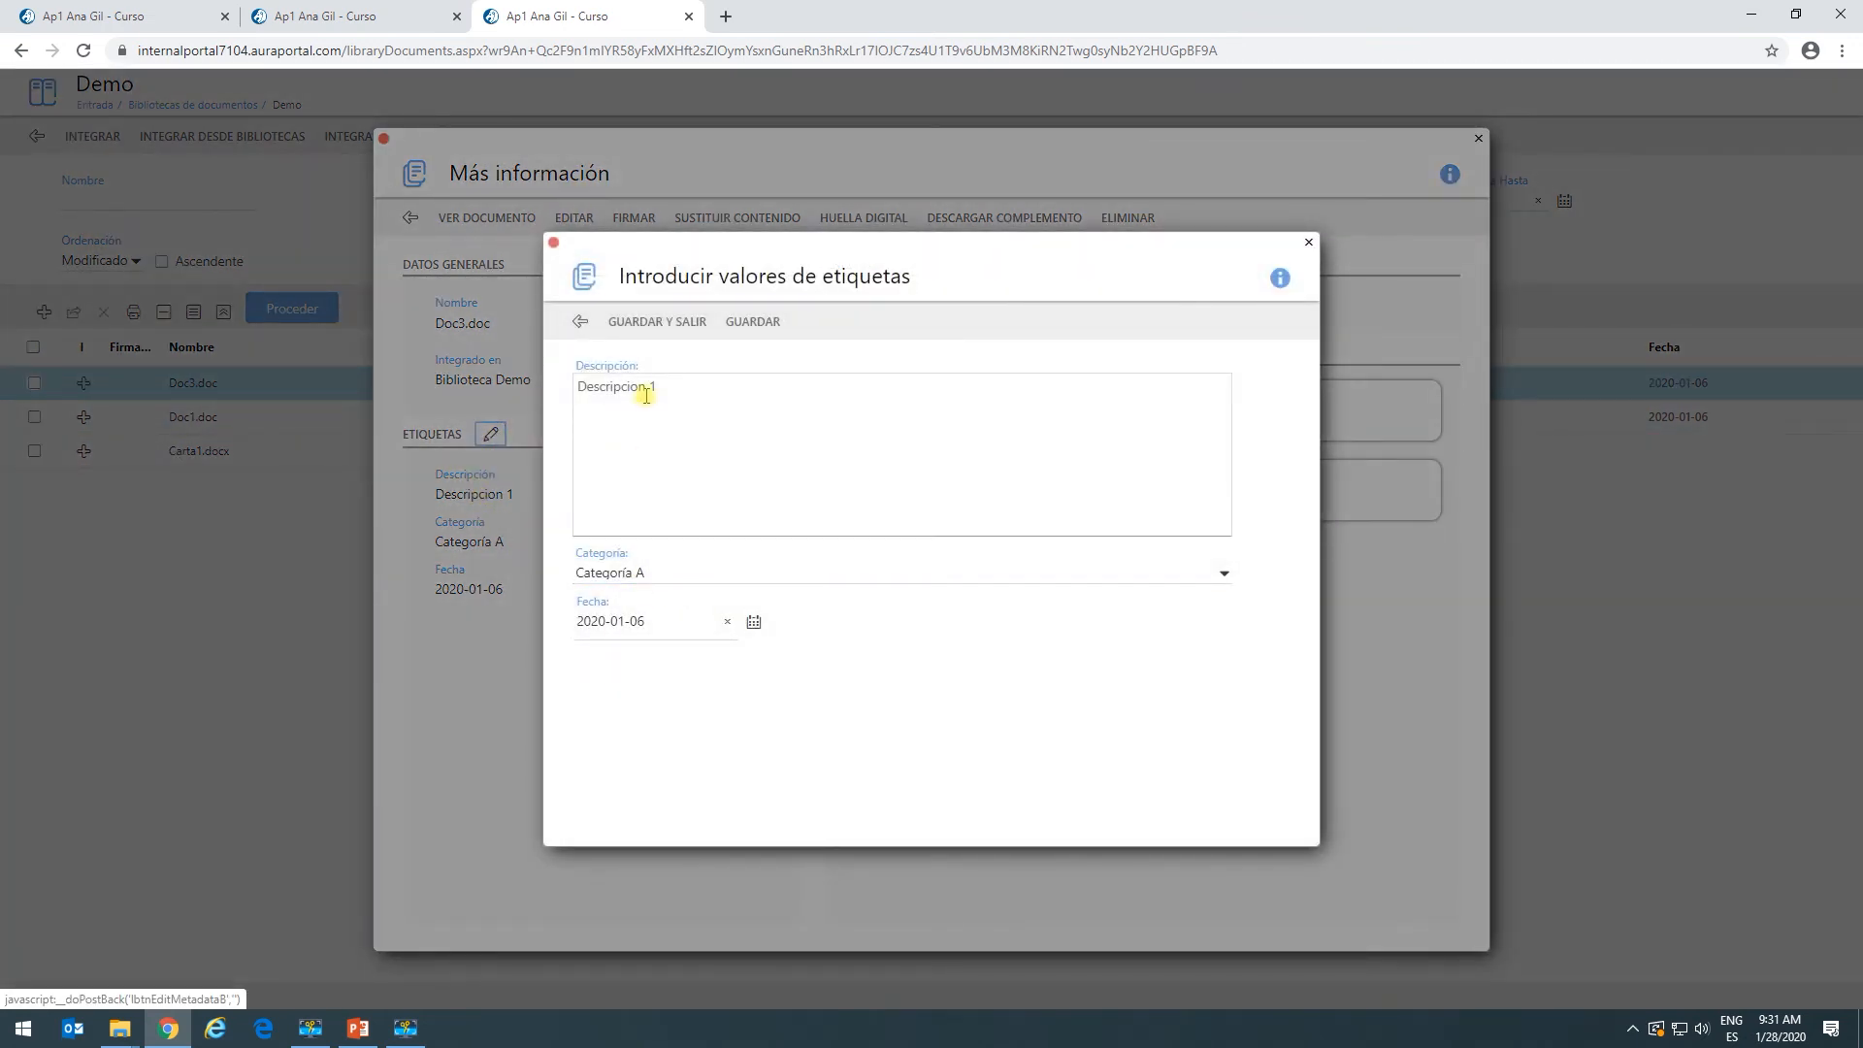
{"action": "left_click", "coordinate": [648, 388]}
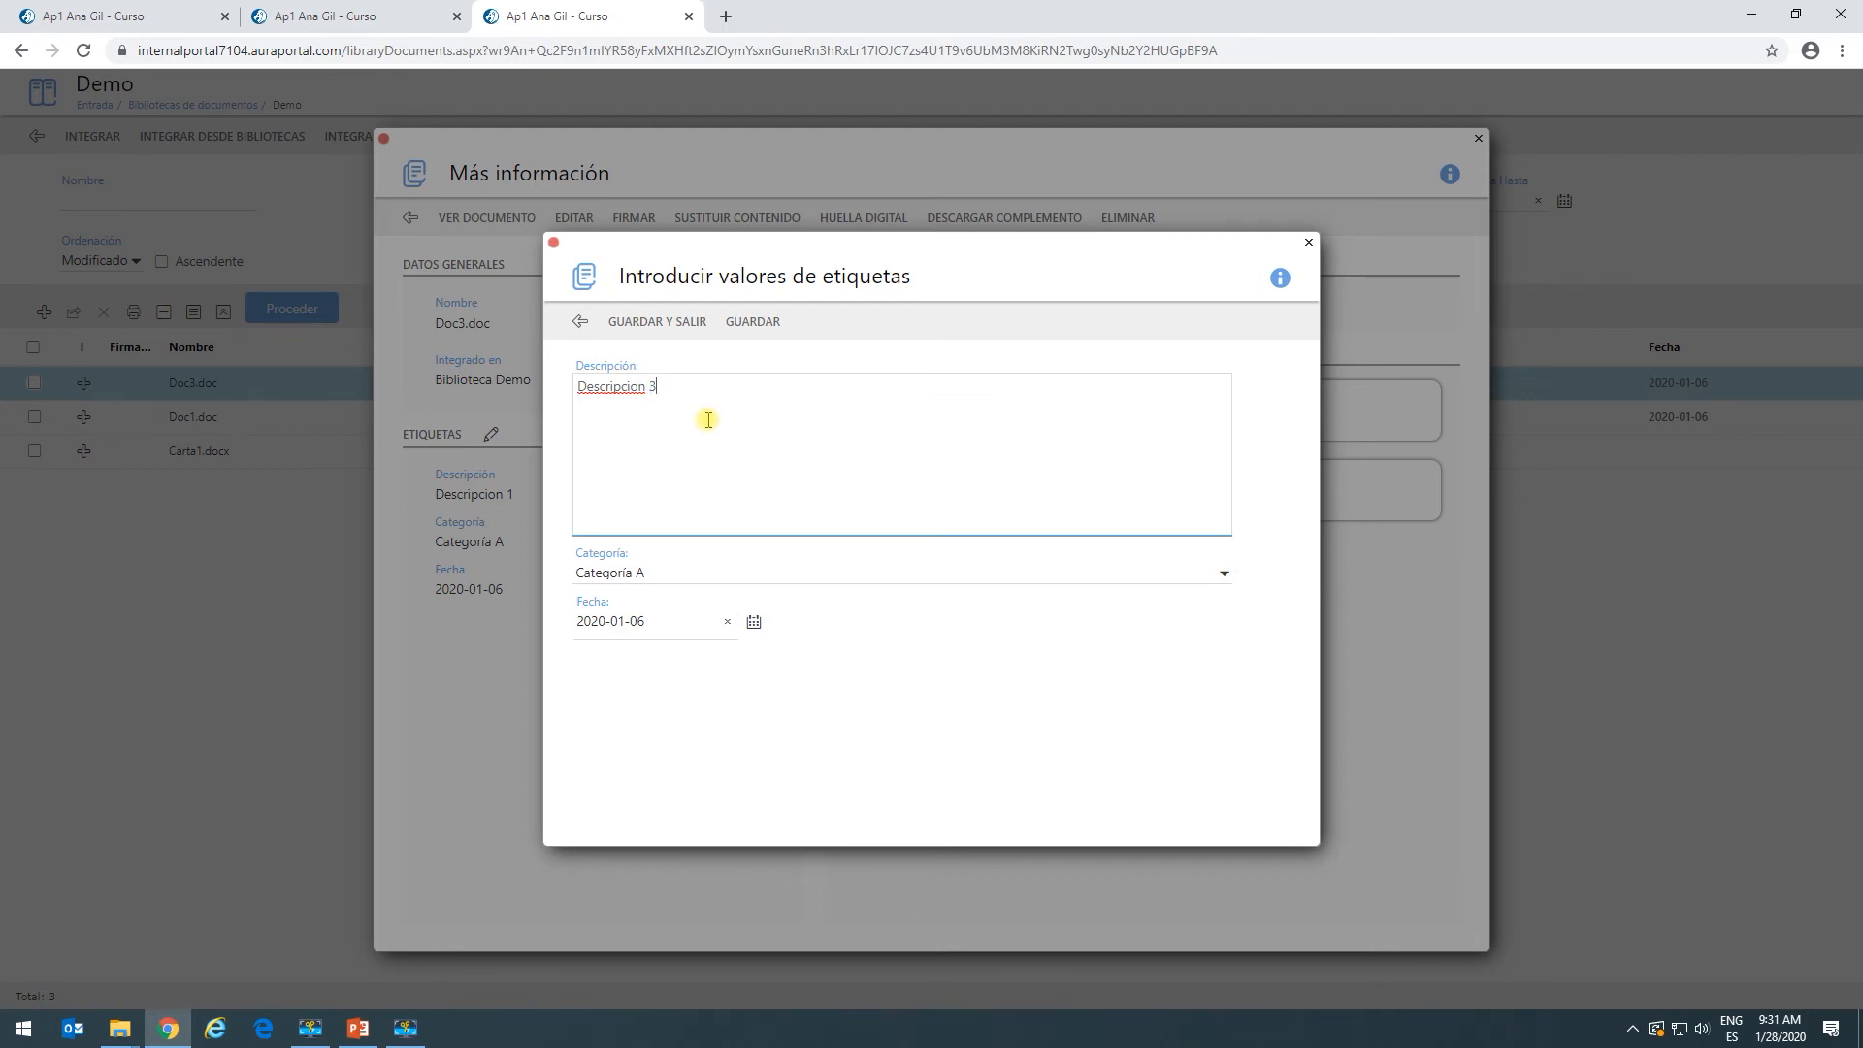
{"action": "left_click", "coordinate": [1225, 574]}
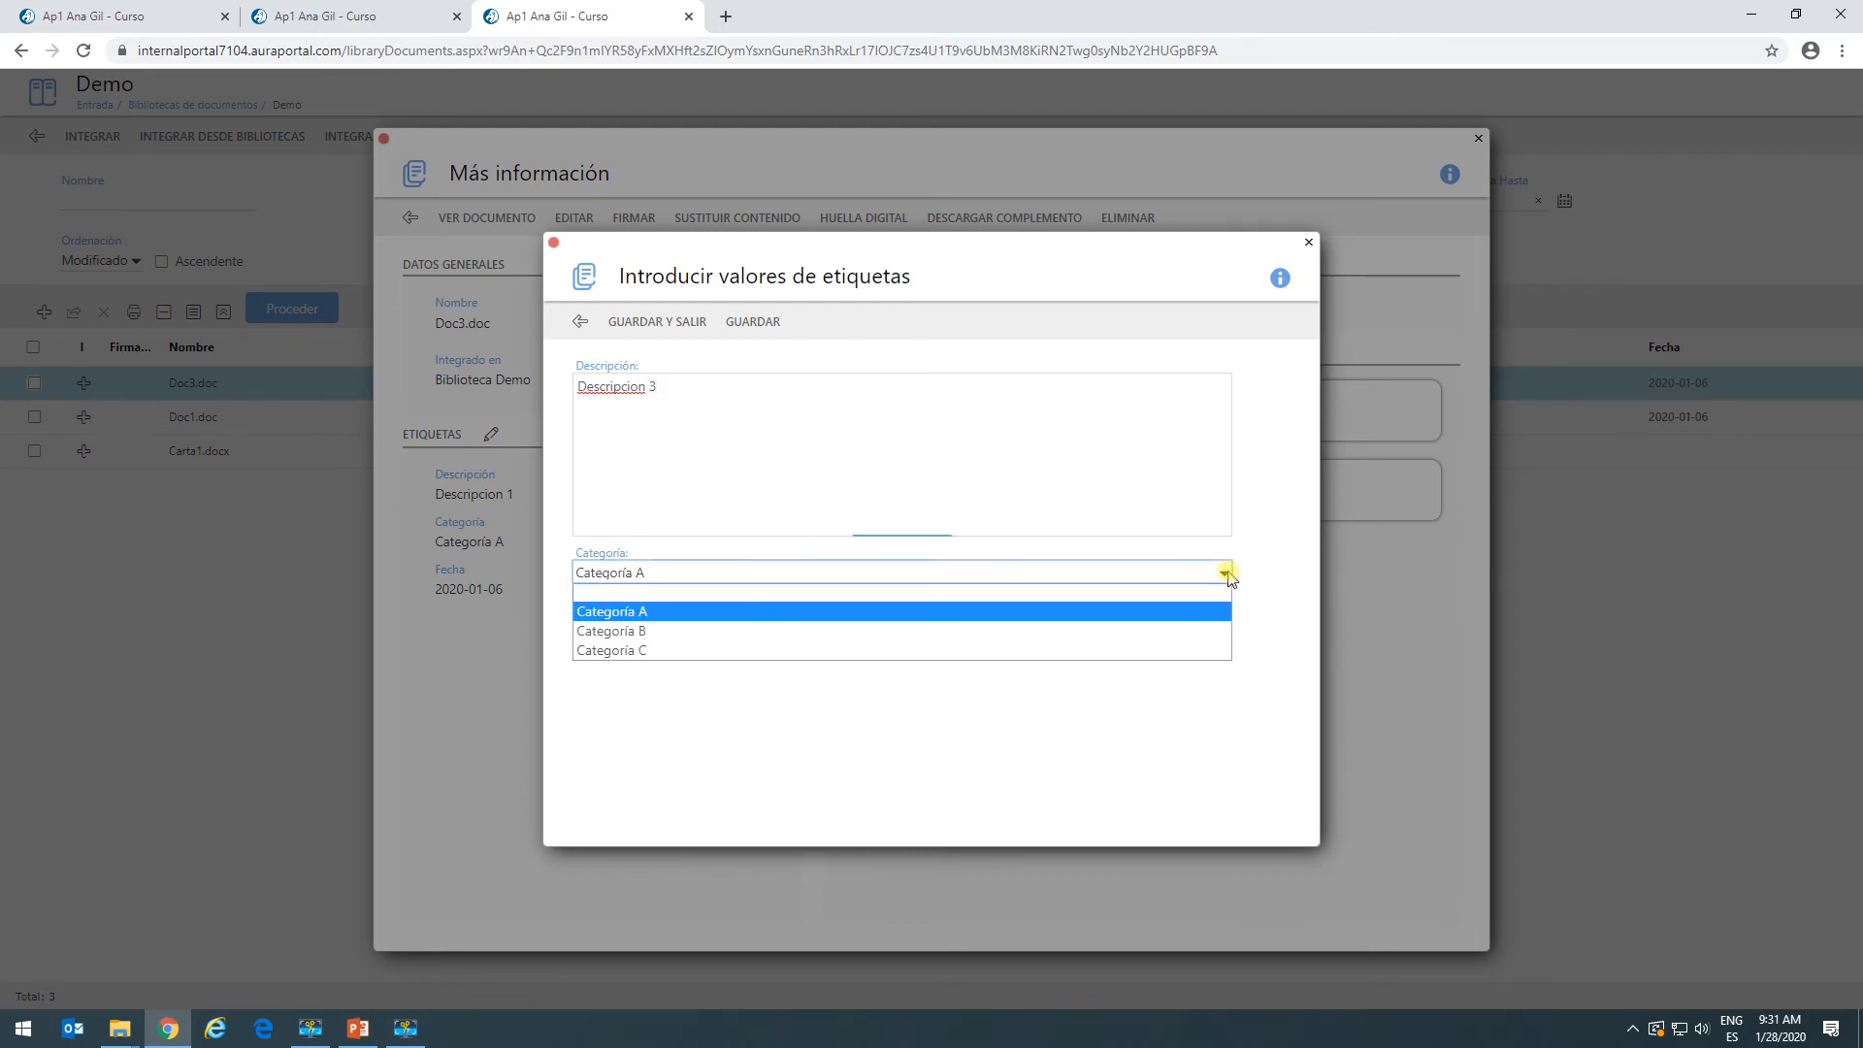
{"action": "left_click", "coordinate": [998, 652]}
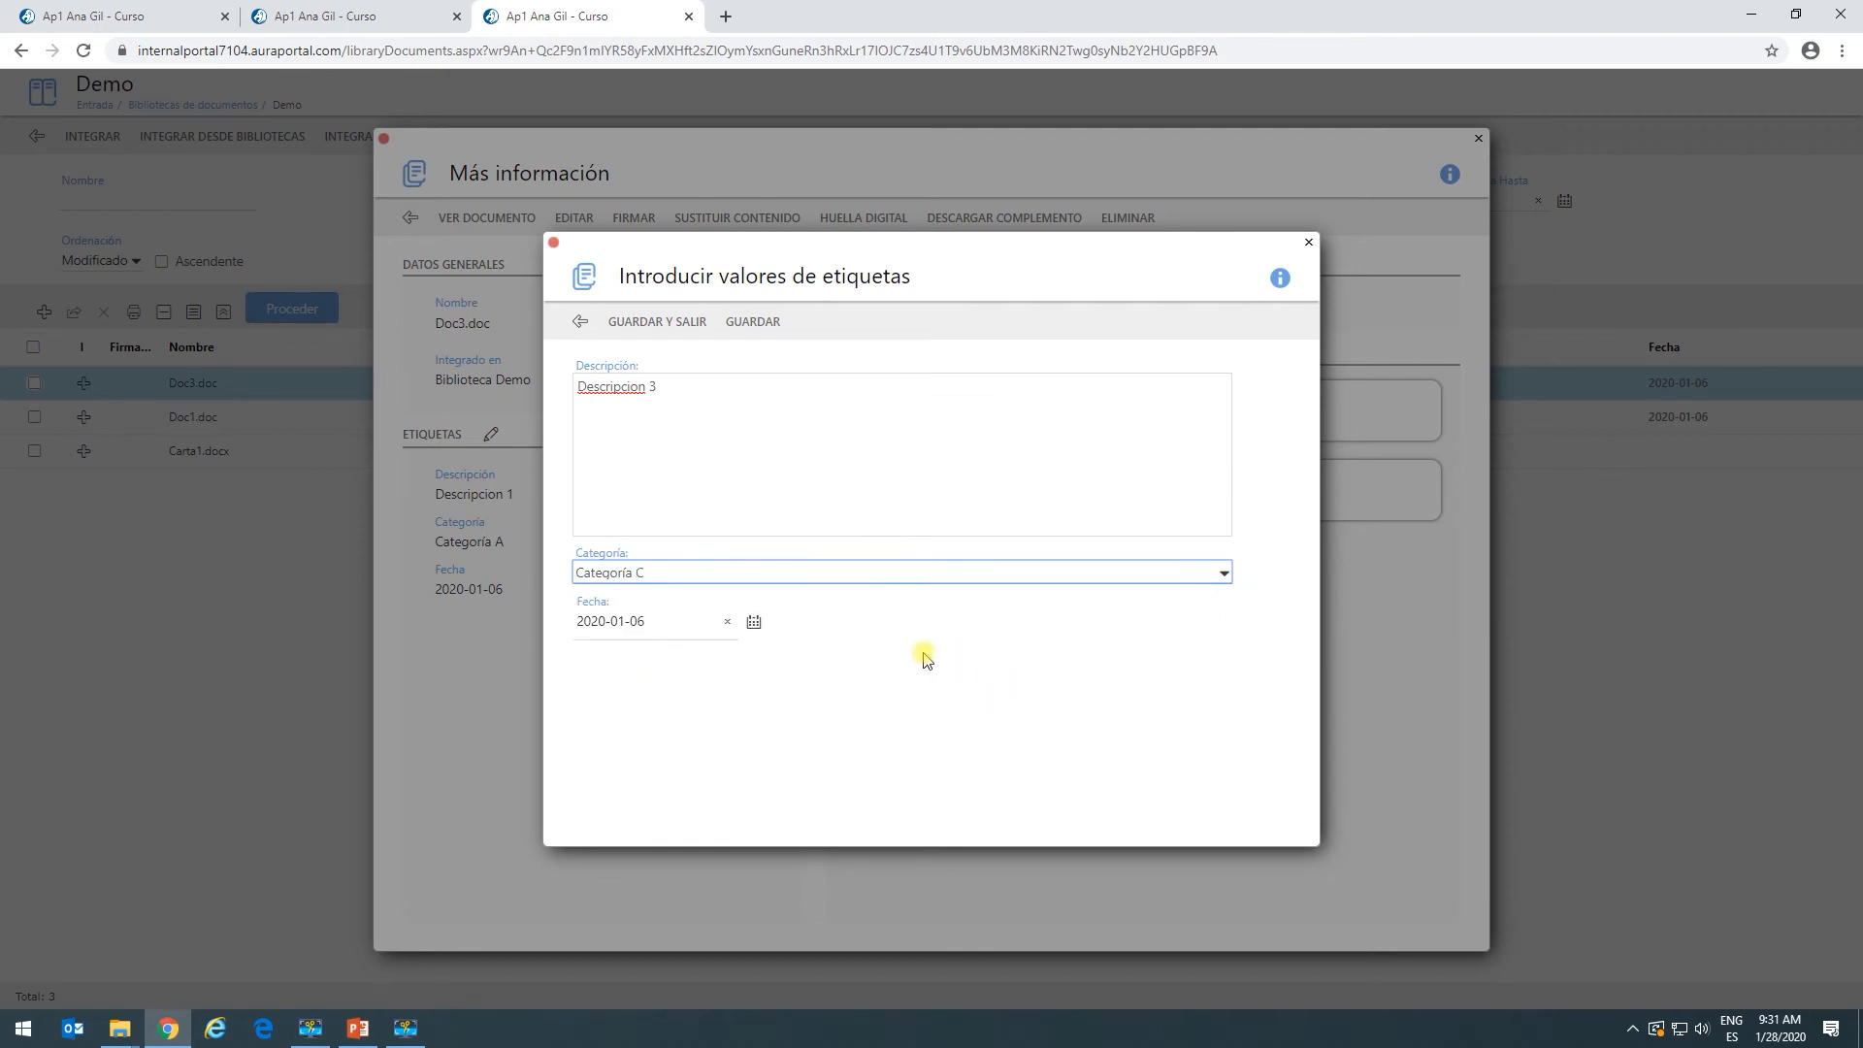
{"action": "left_click", "coordinate": [753, 623]}
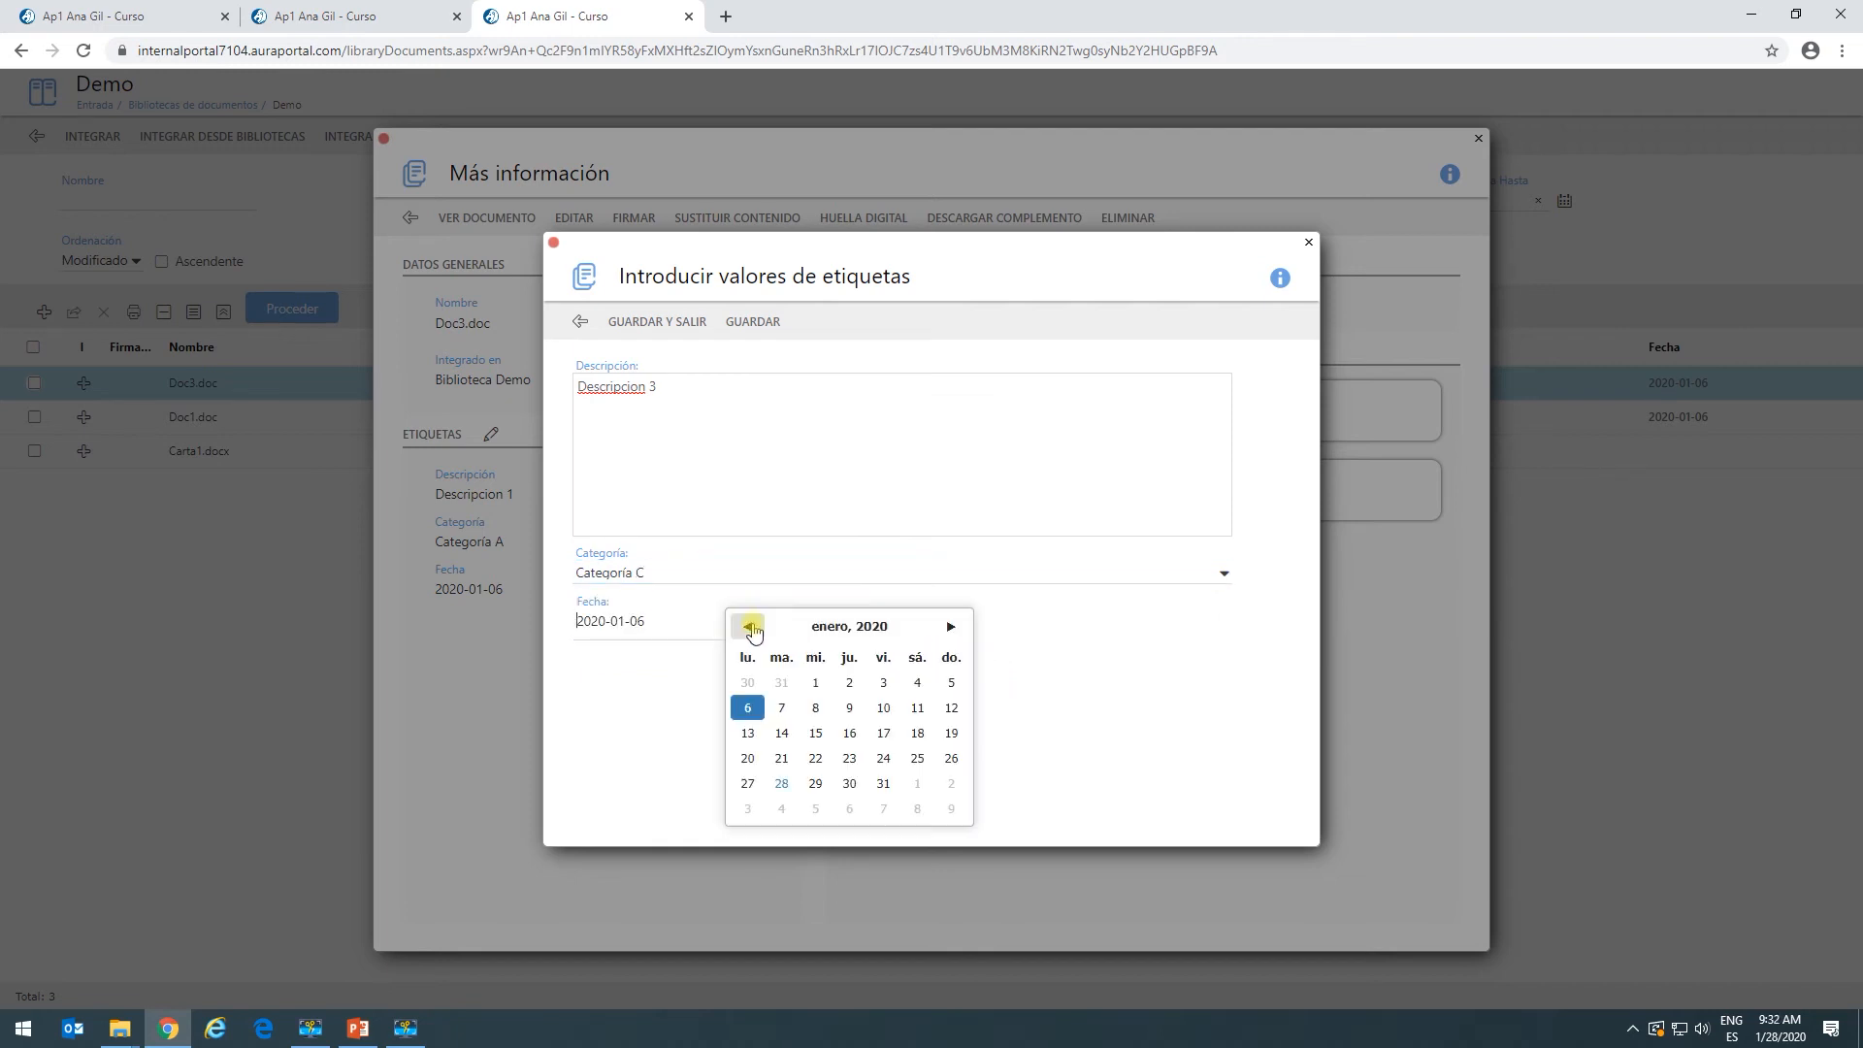
{"action": "left_click", "coordinate": [816, 708]}
{"action": "left_click", "coordinate": [660, 323]}
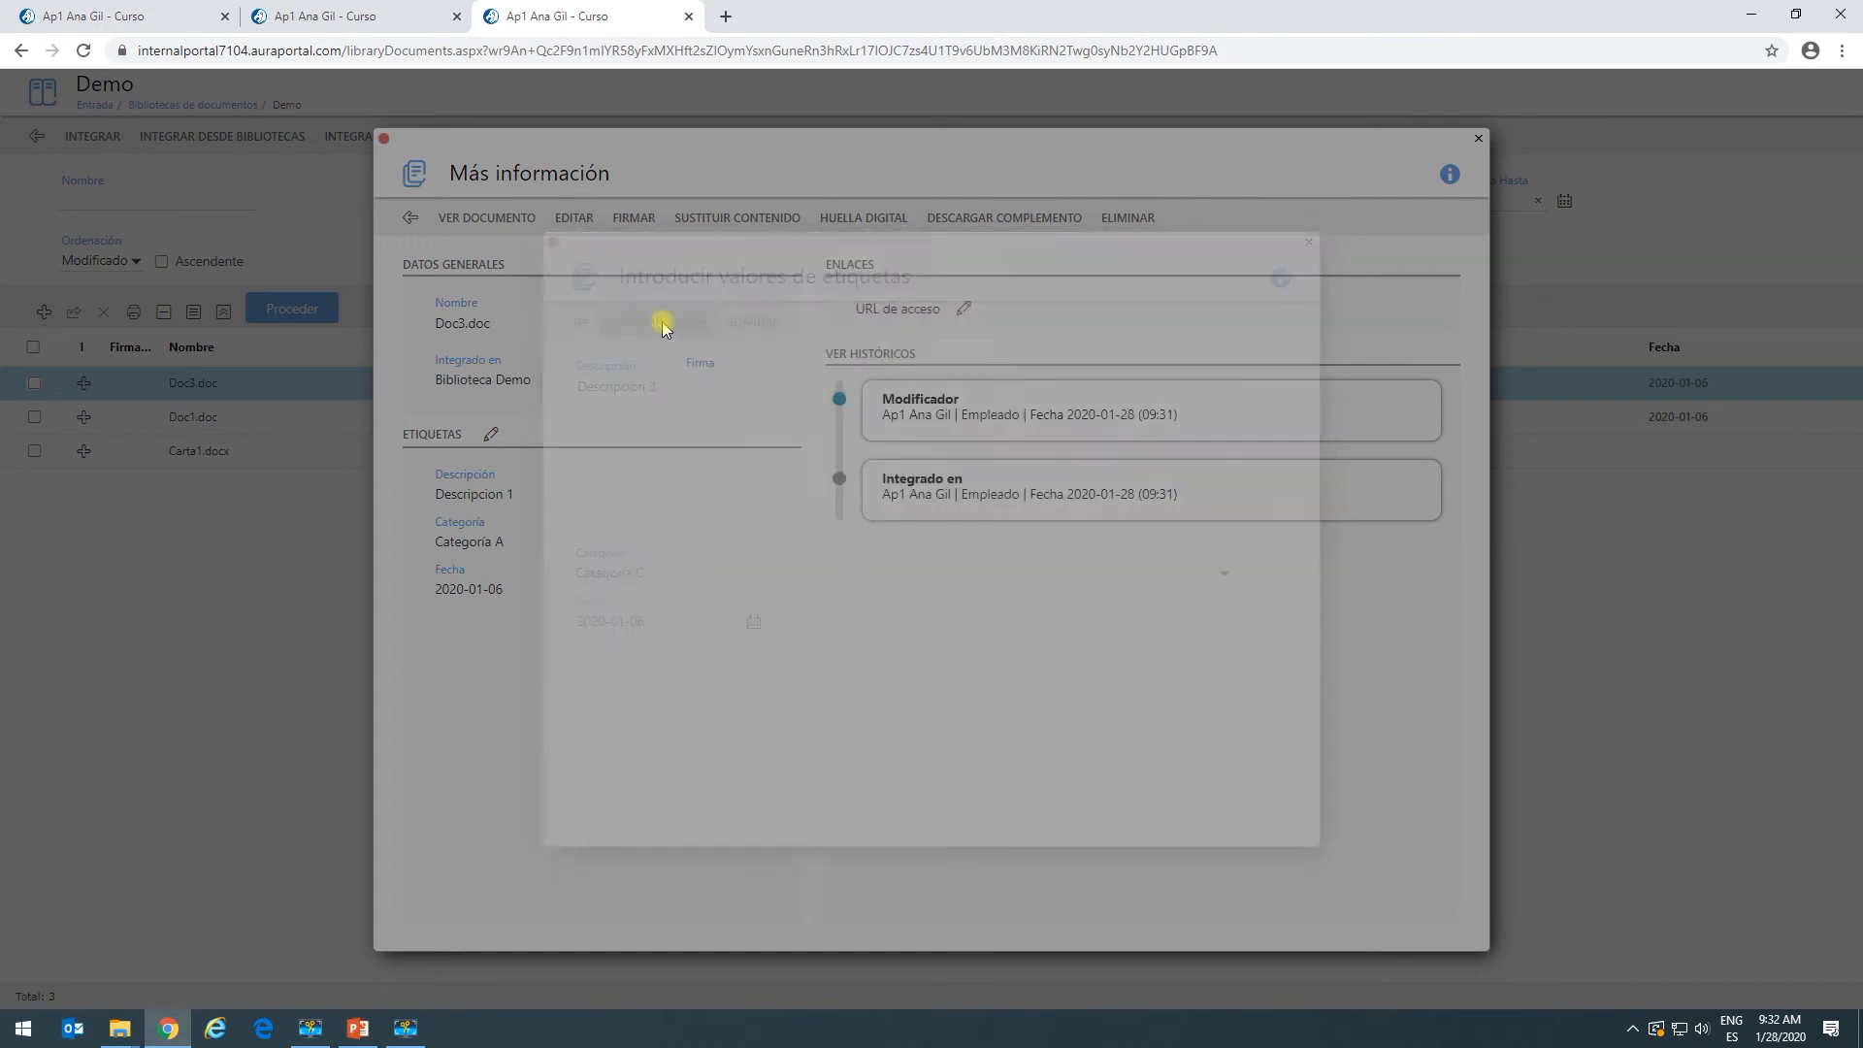
{"action": "left_click", "coordinate": [415, 220]}
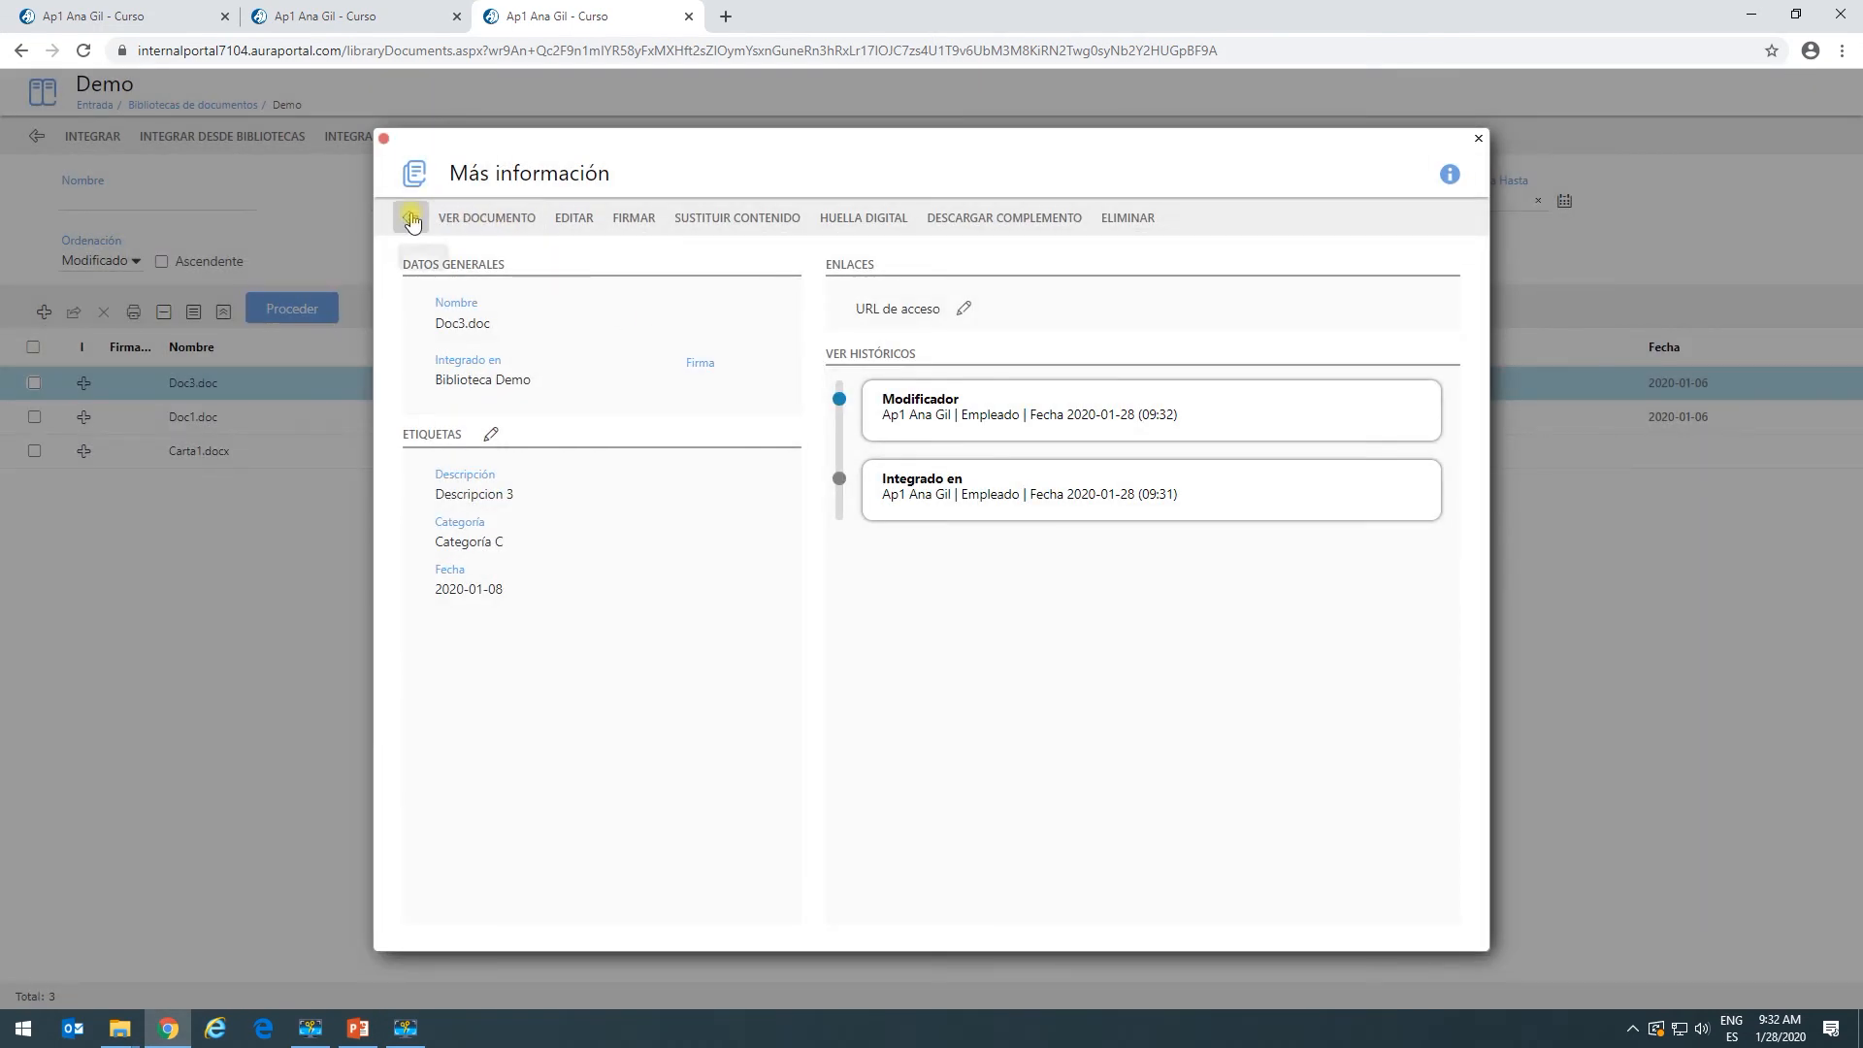
{"action": "left_click", "coordinate": [289, 310]}
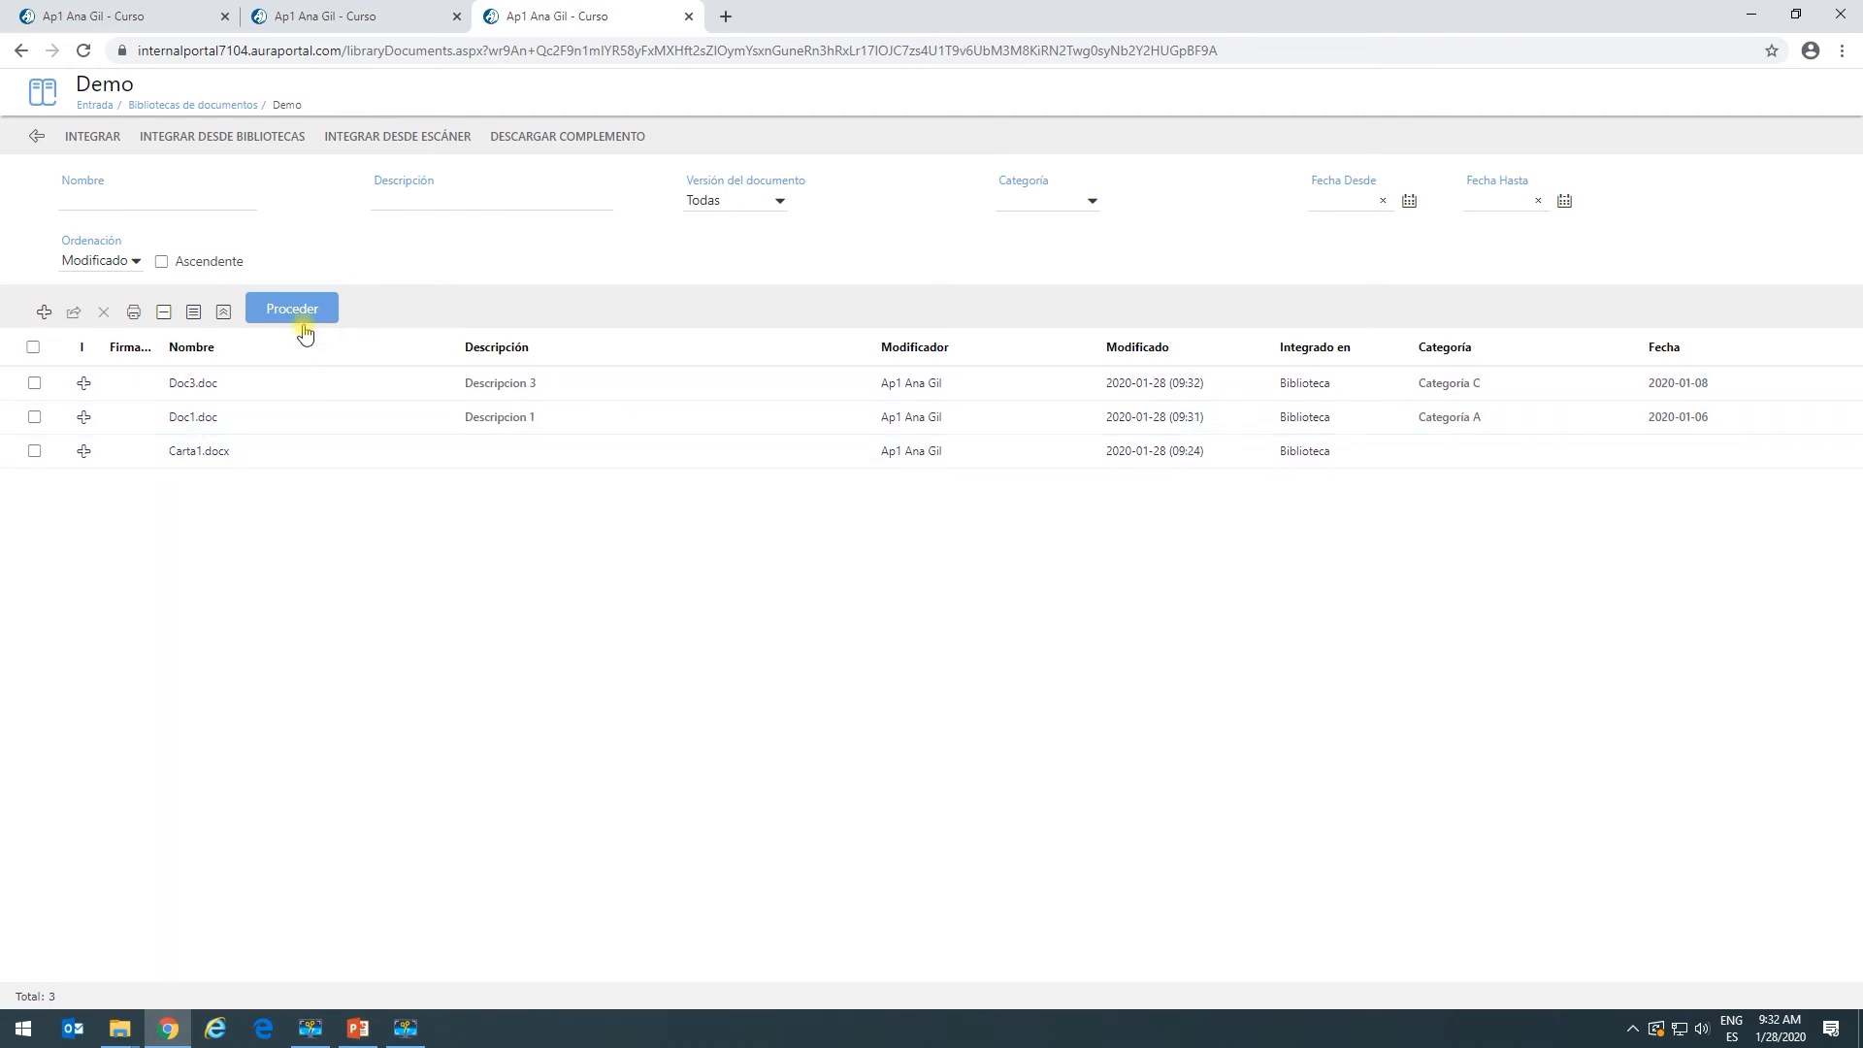
Close and reopen the Demo library to check that its documents are listed on entry, and close it again.
{"action": "left_click", "coordinate": [32, 131]}
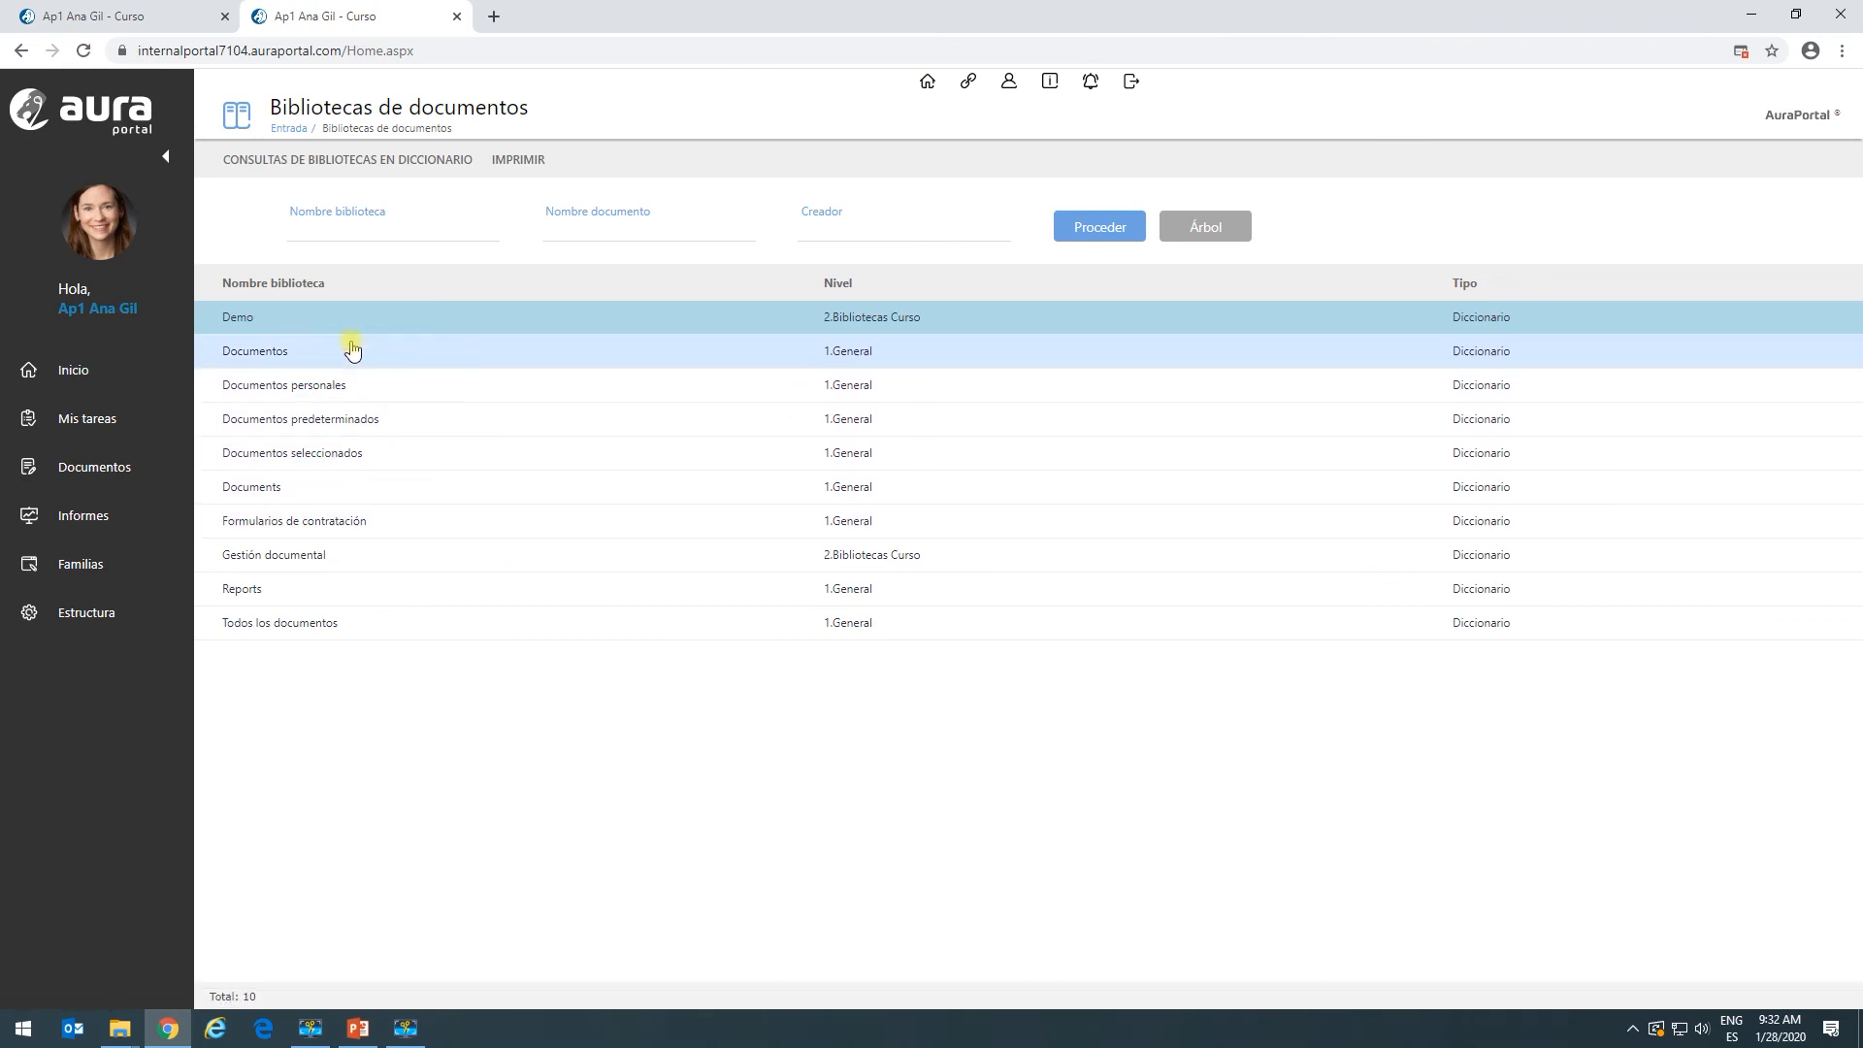
{"action": "left_click", "coordinate": [282, 320]}
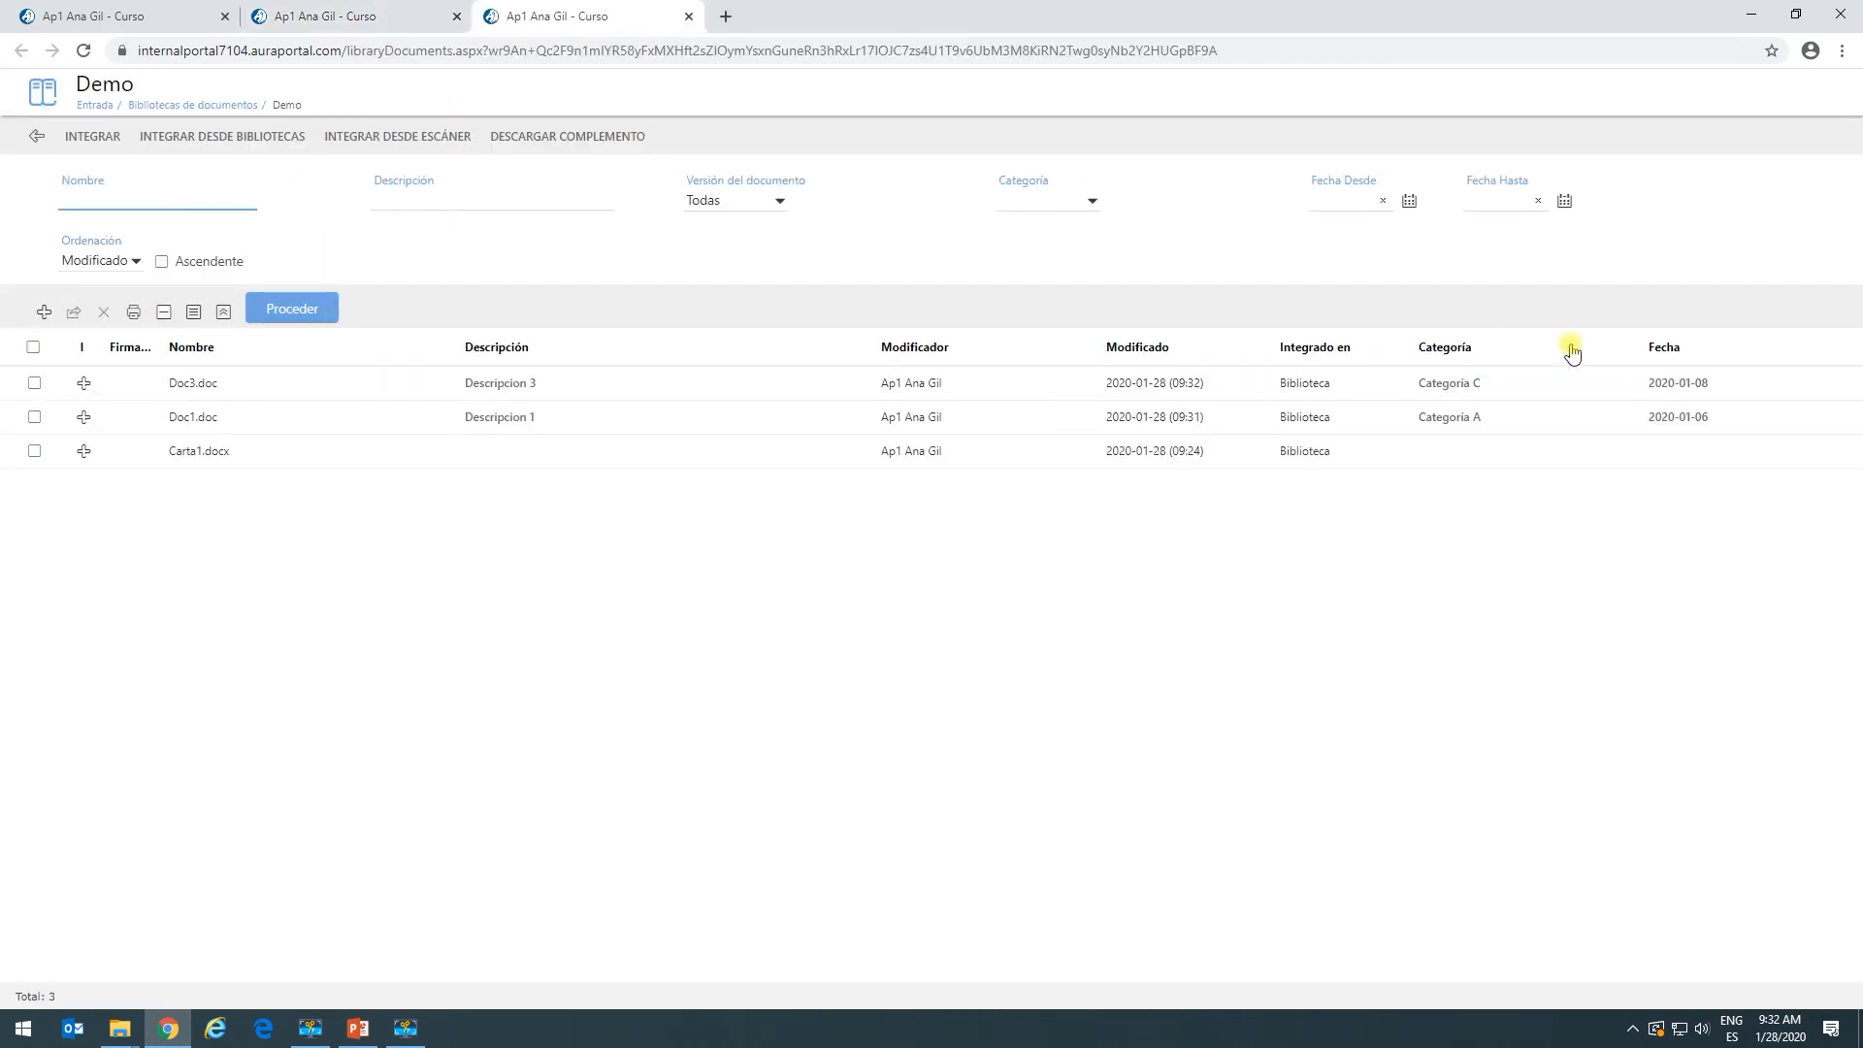
{"action": "left_click", "coordinate": [39, 139]}
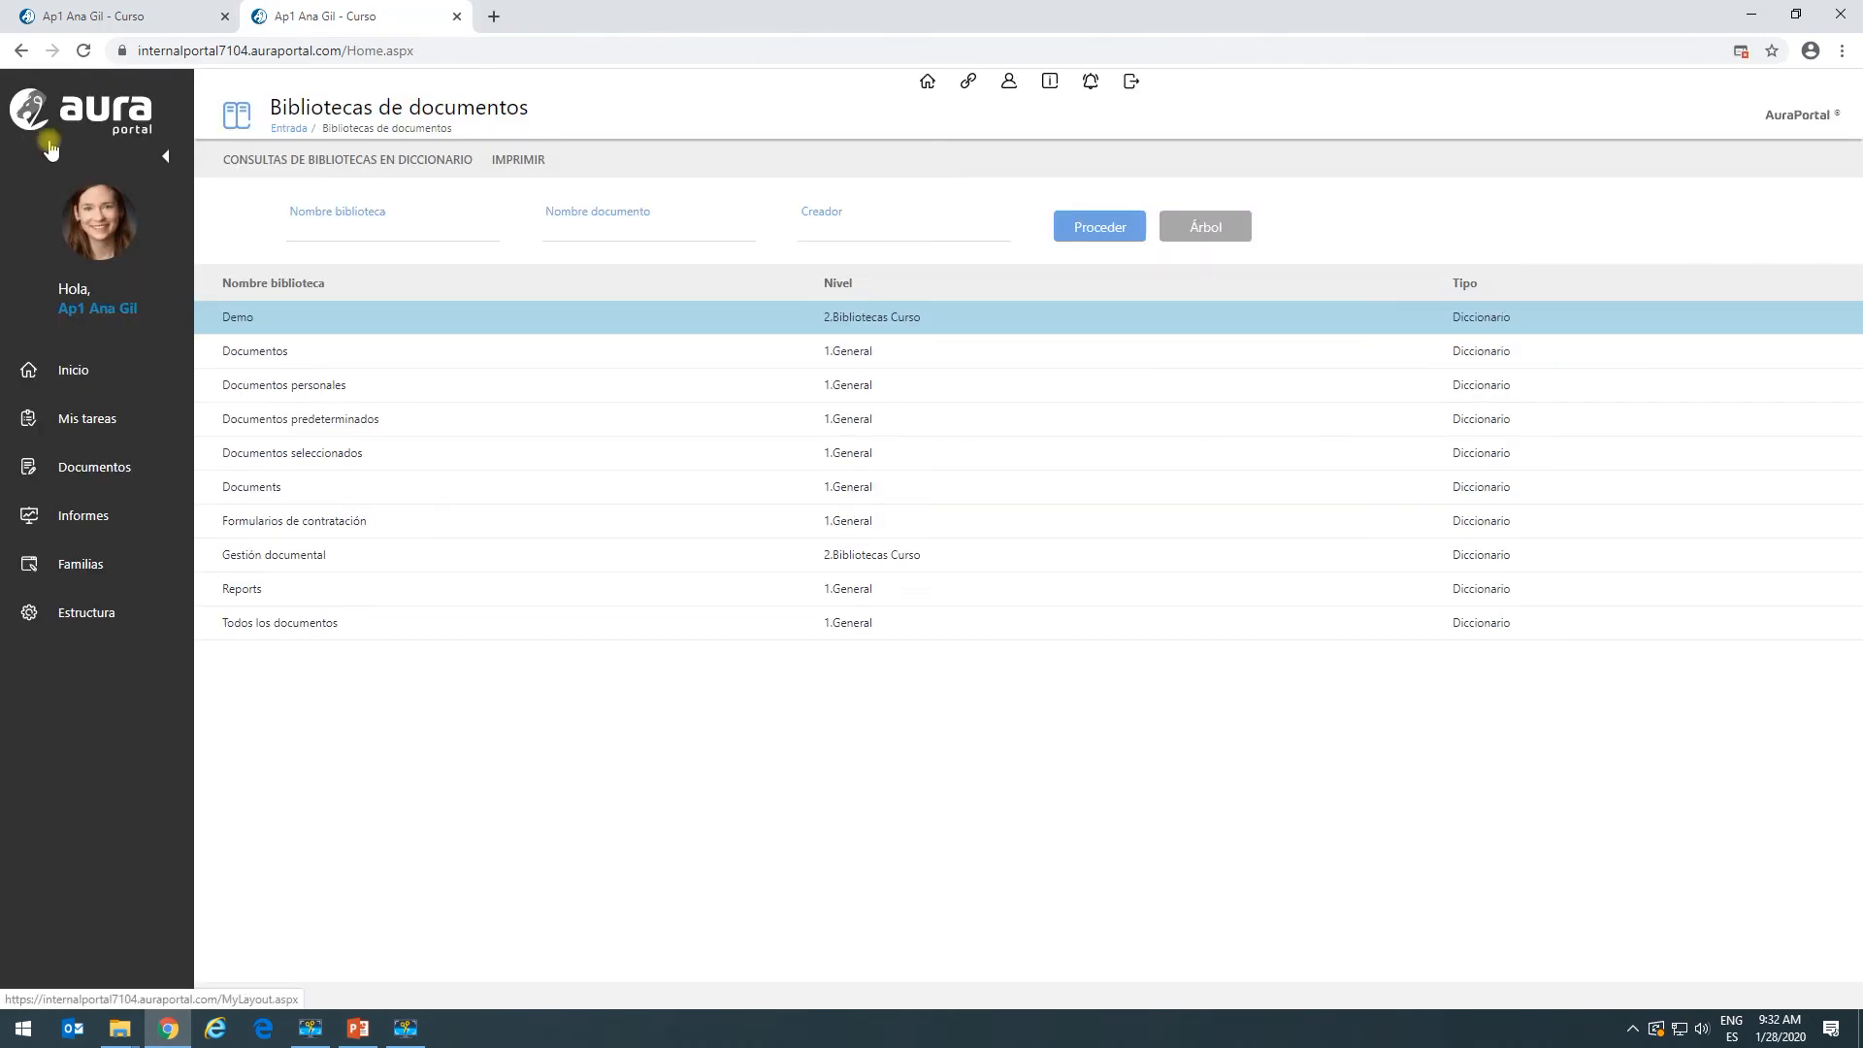
Open the Demo library's general term in Árbol y Bibliotecas, look over its configuration, close it, and return to Bibliotecas de documentos.
{"action": "left_click", "coordinate": [160, 21]}
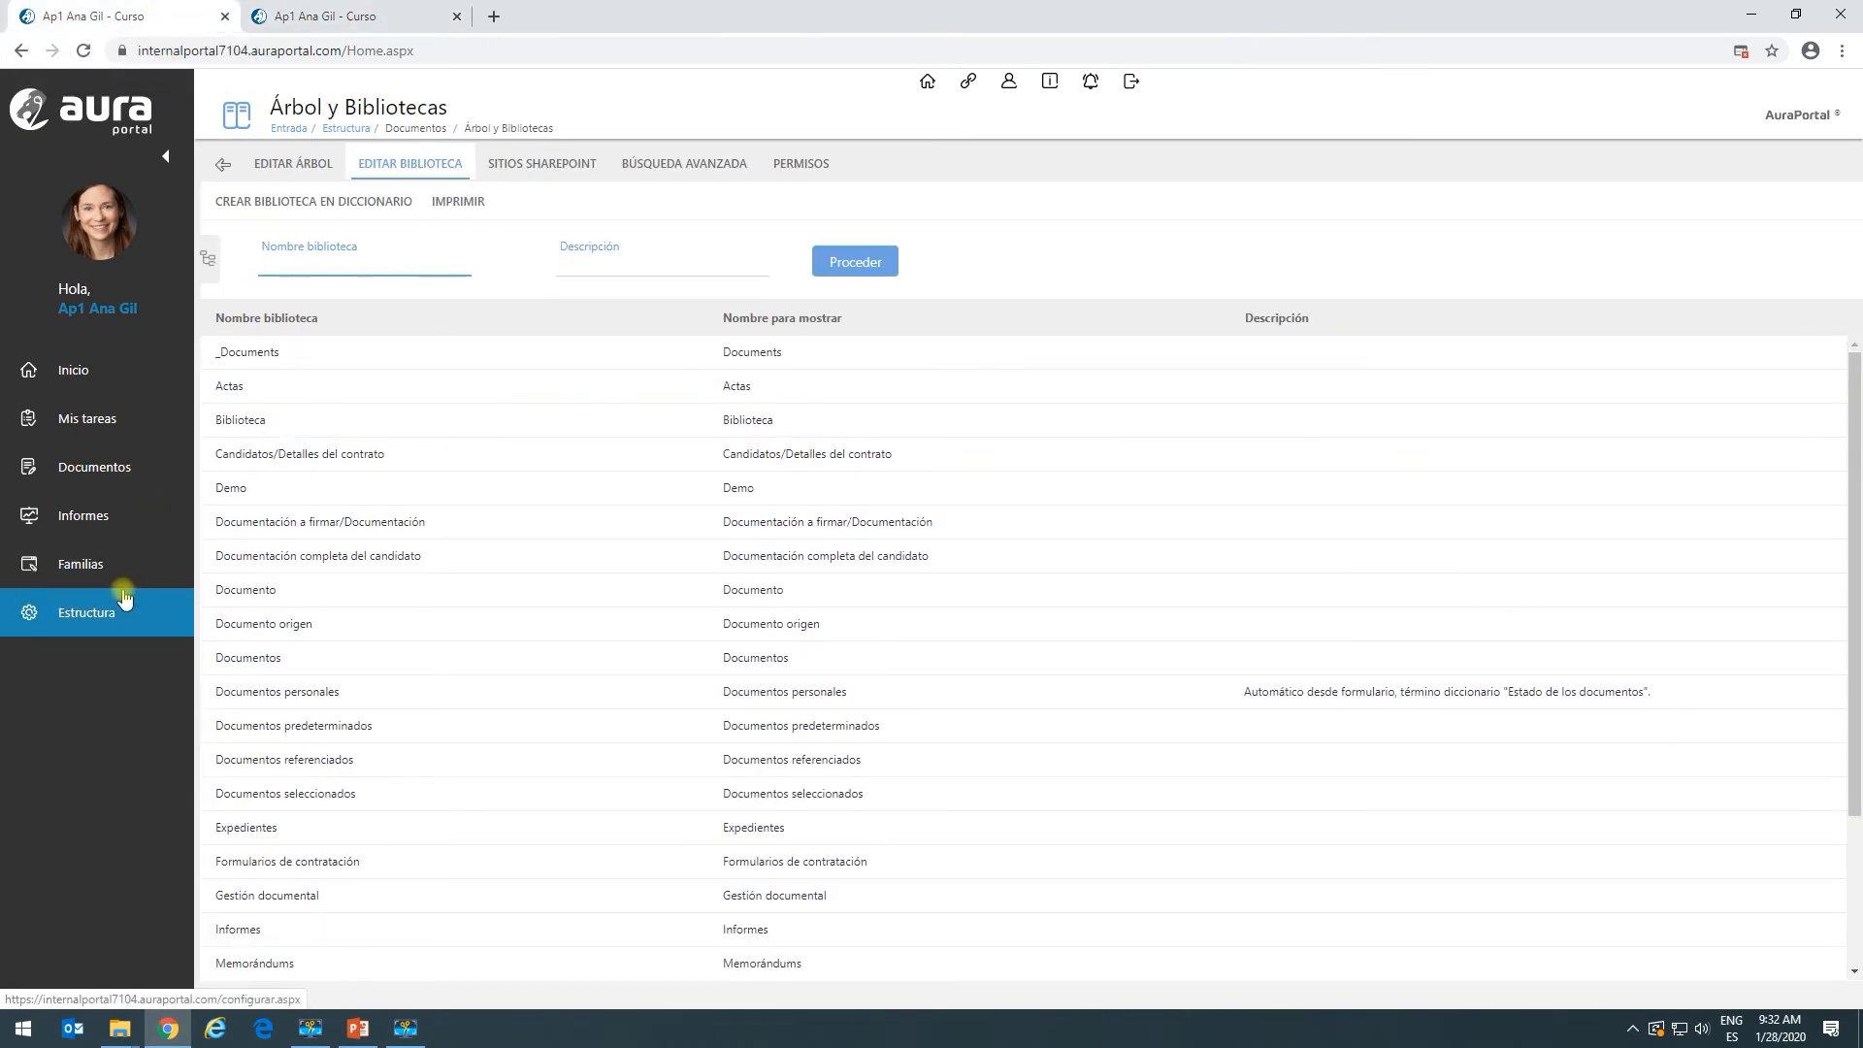
{"action": "left_click", "coordinate": [257, 487]}
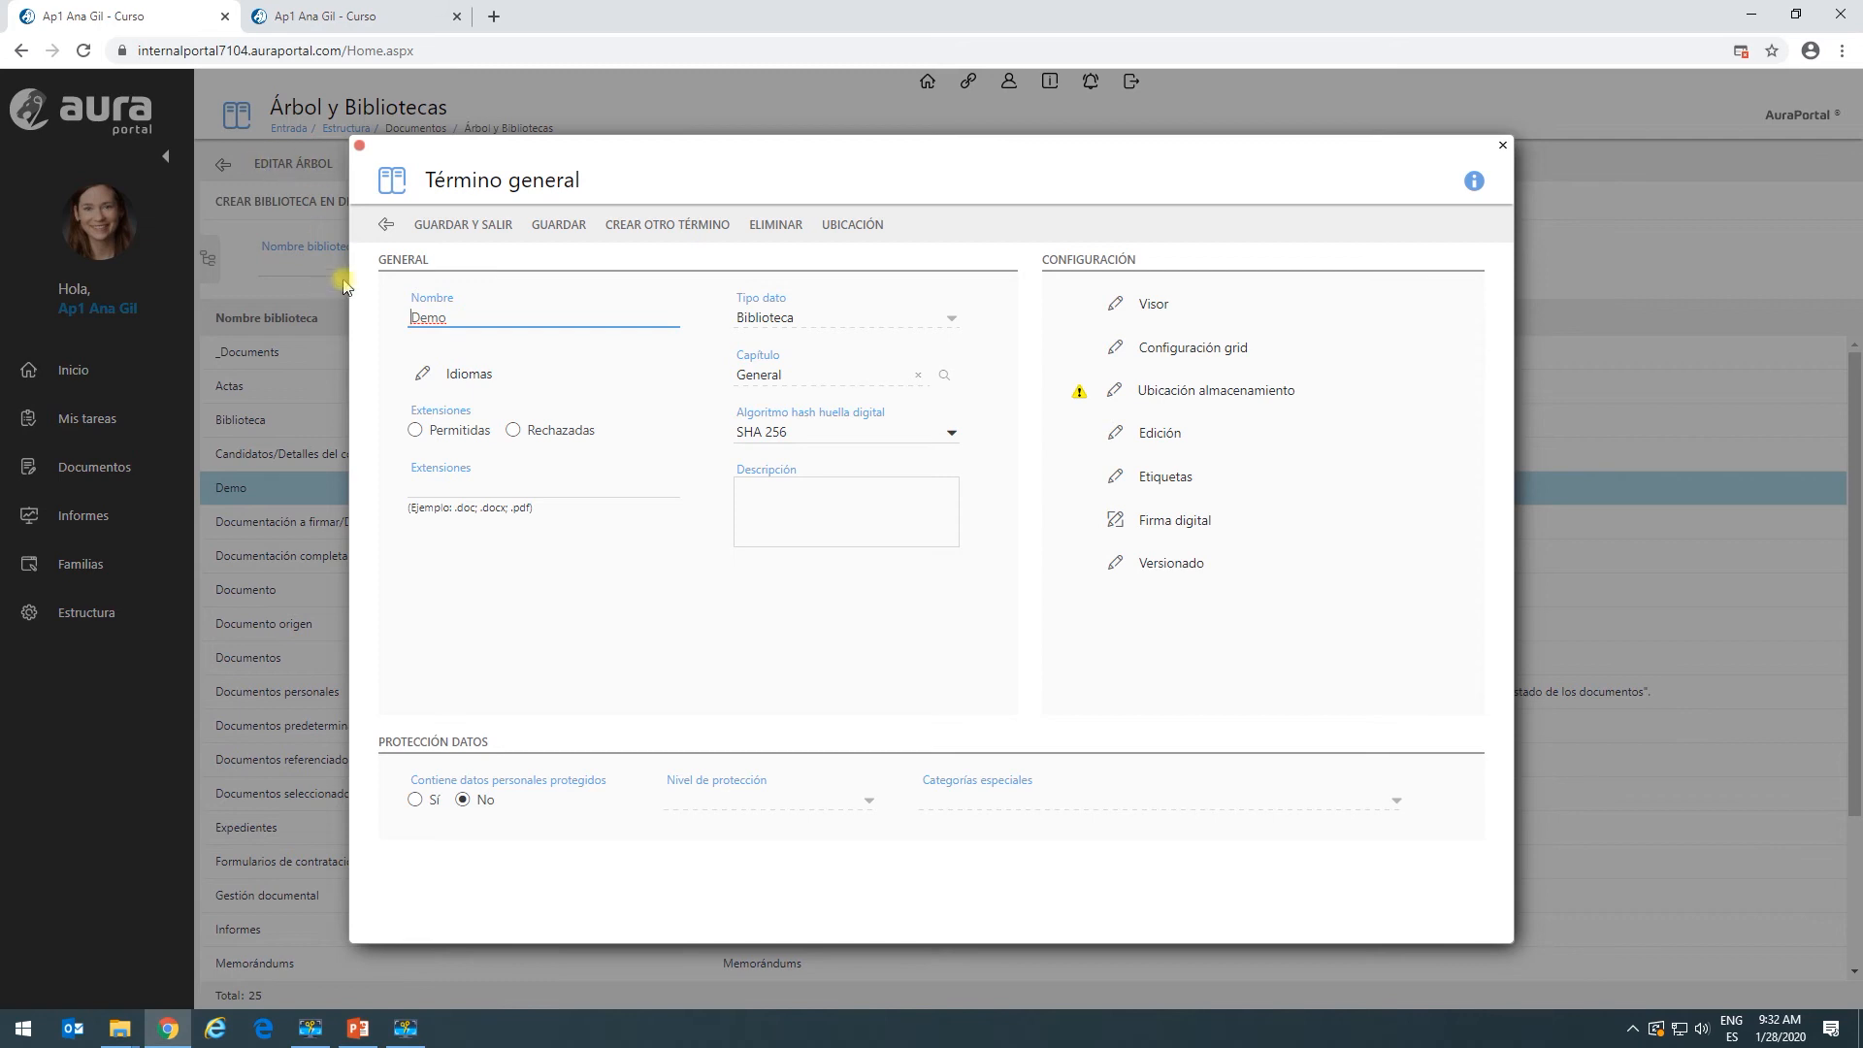
{"action": "left_click", "coordinate": [384, 226]}
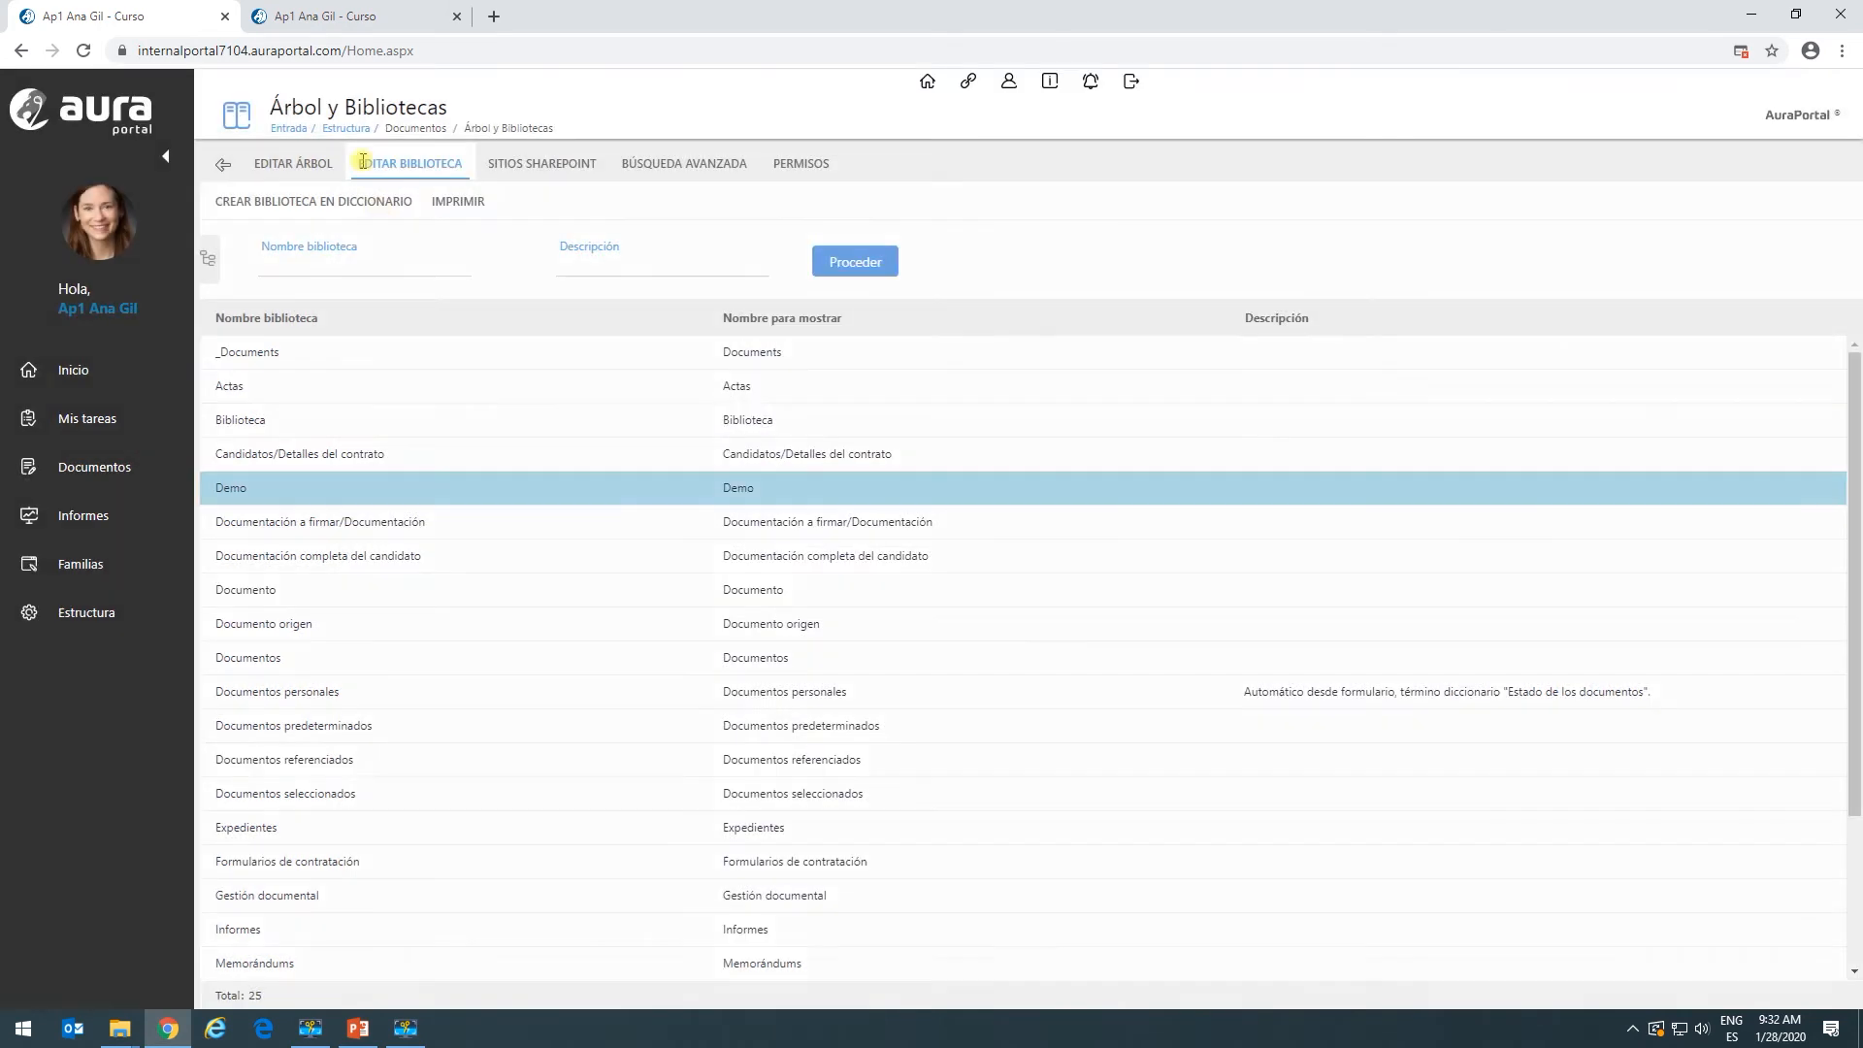
{"action": "left_click", "coordinate": [332, 25]}
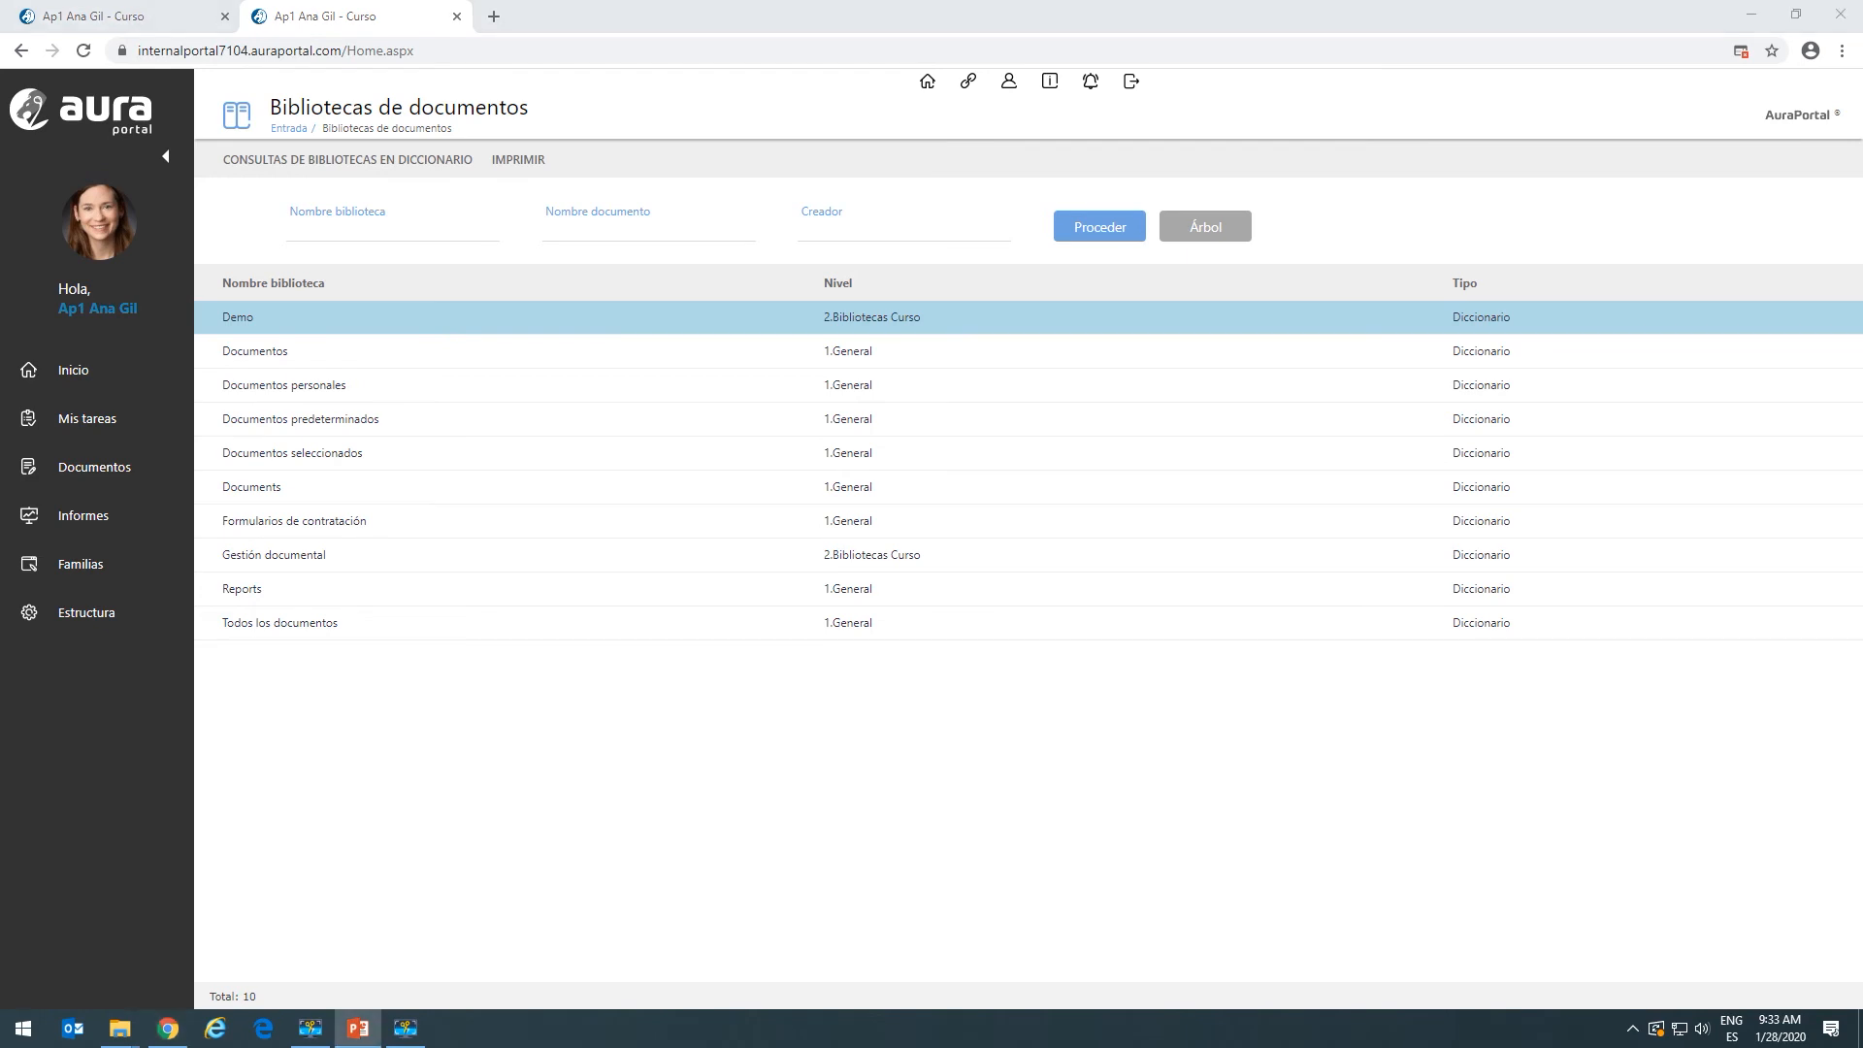
{"action": "left_click", "coordinate": [301, 323]}
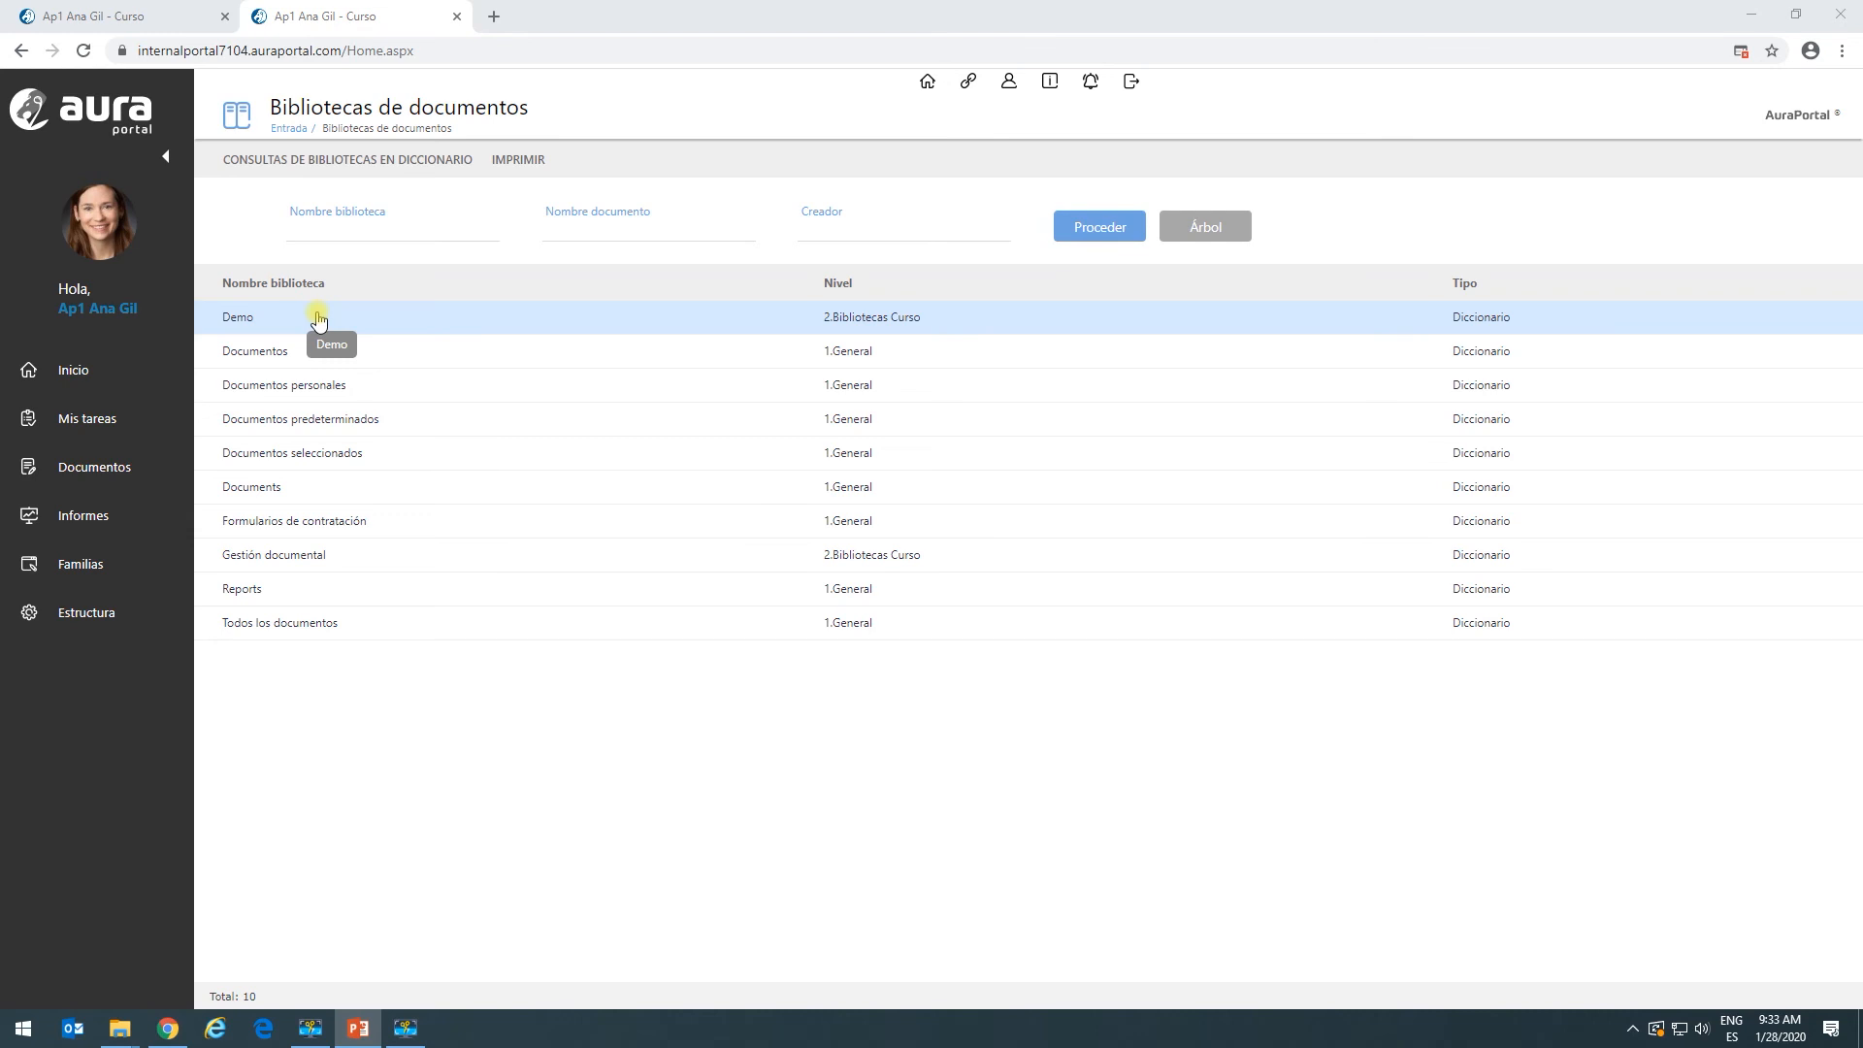
{"action": "left_click", "coordinate": [86, 615]}
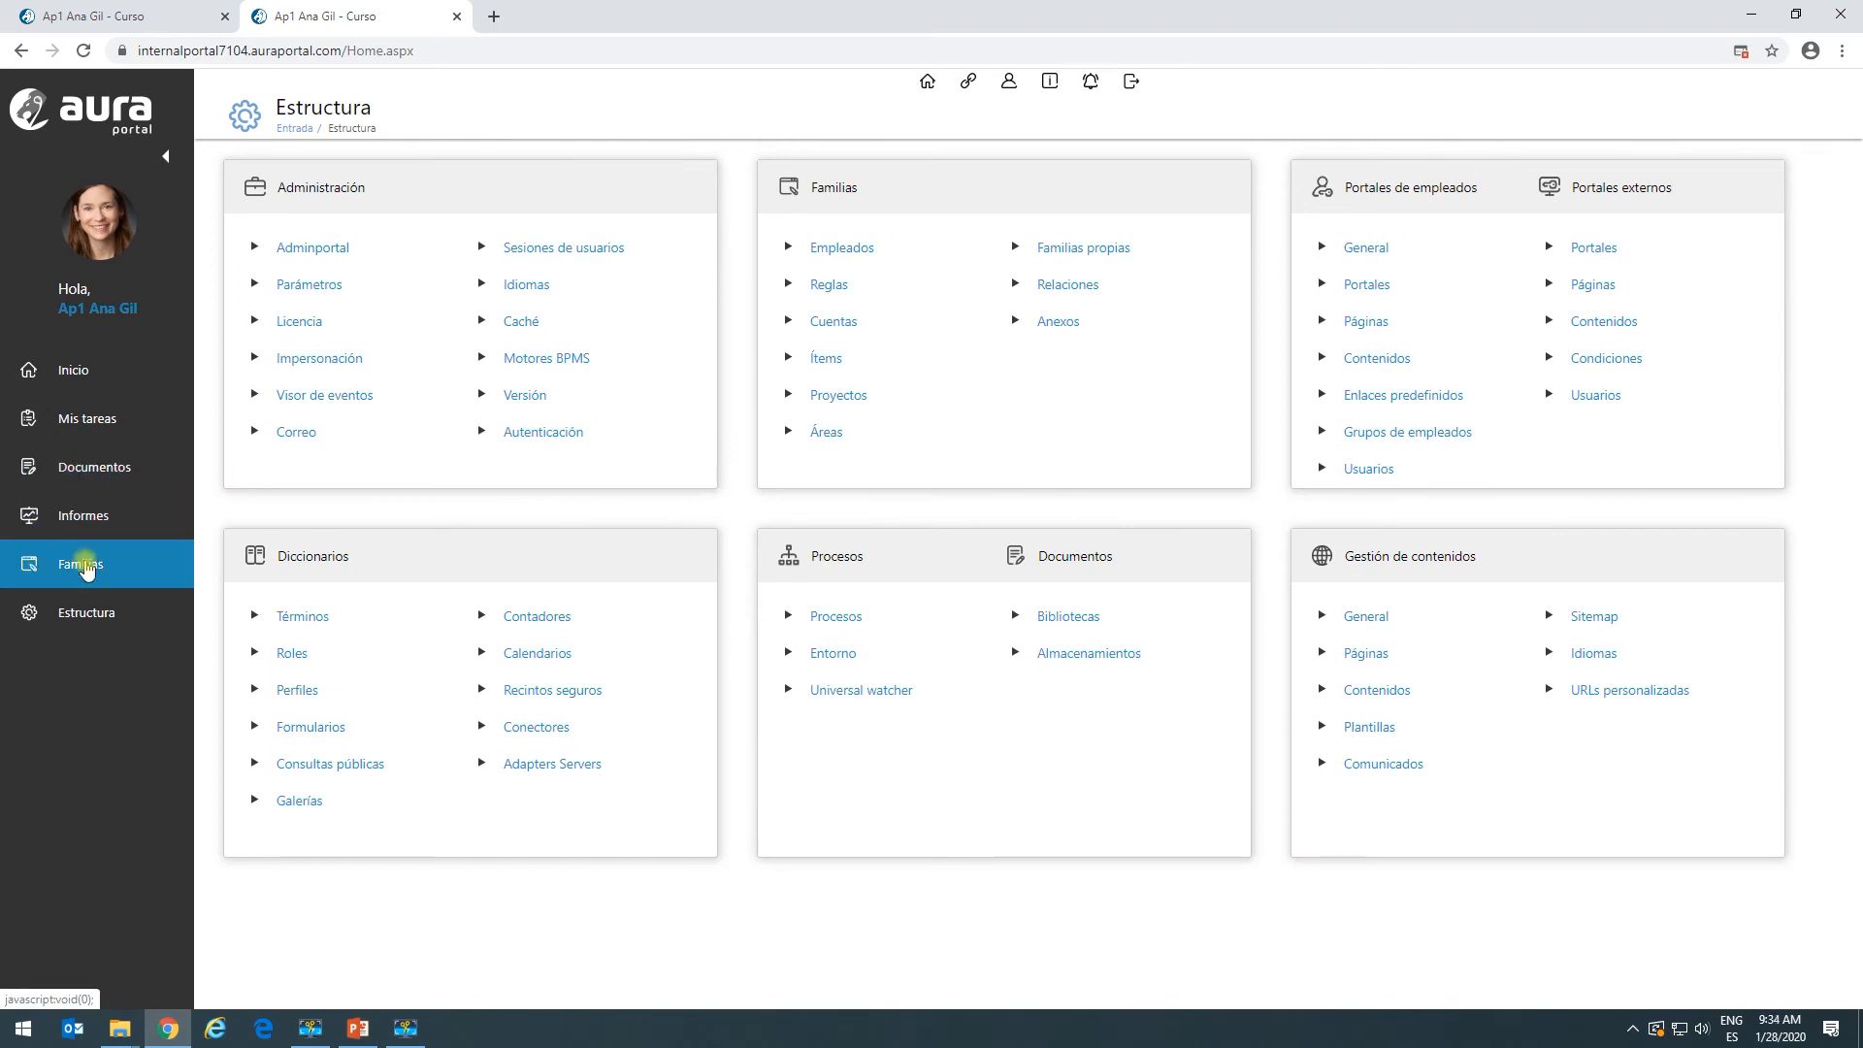
{"action": "left_click", "coordinate": [146, 16]}
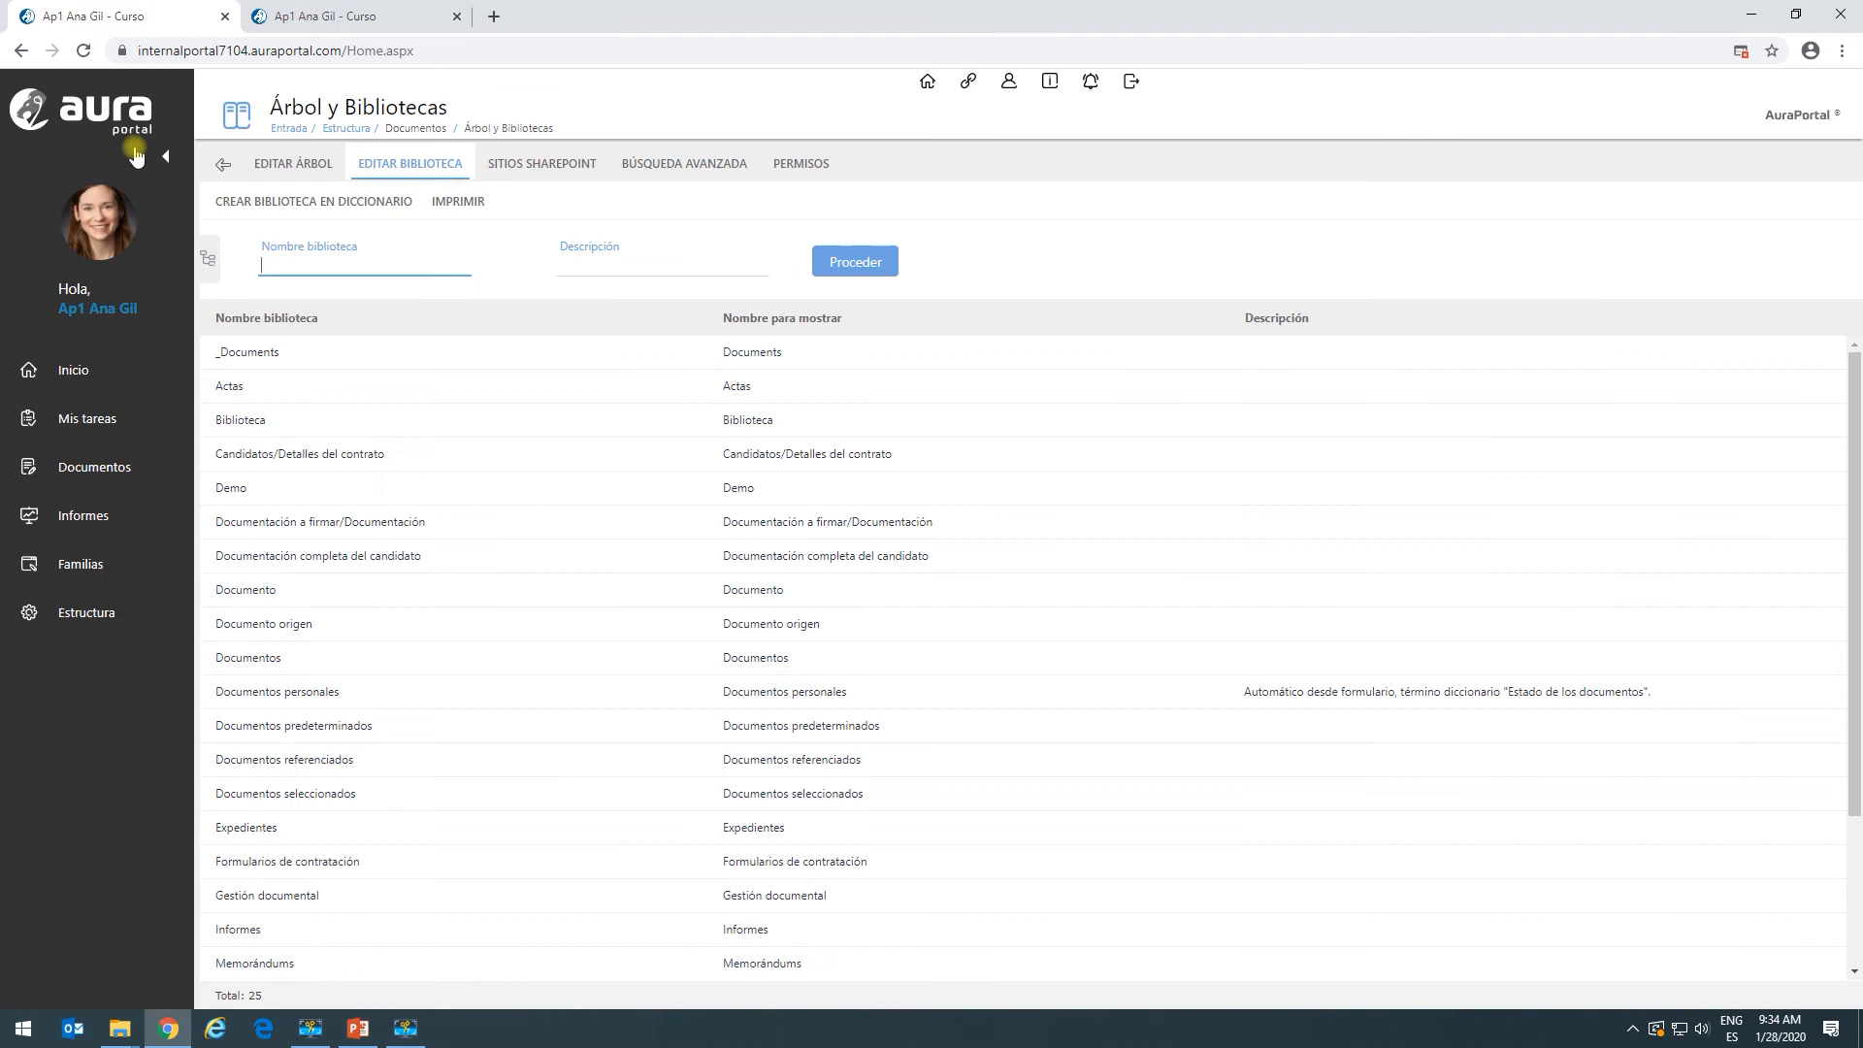
Open the Europa record of the Continentes family in Familias propias, examine its form, and close it.
{"action": "left_click", "coordinate": [63, 569]}
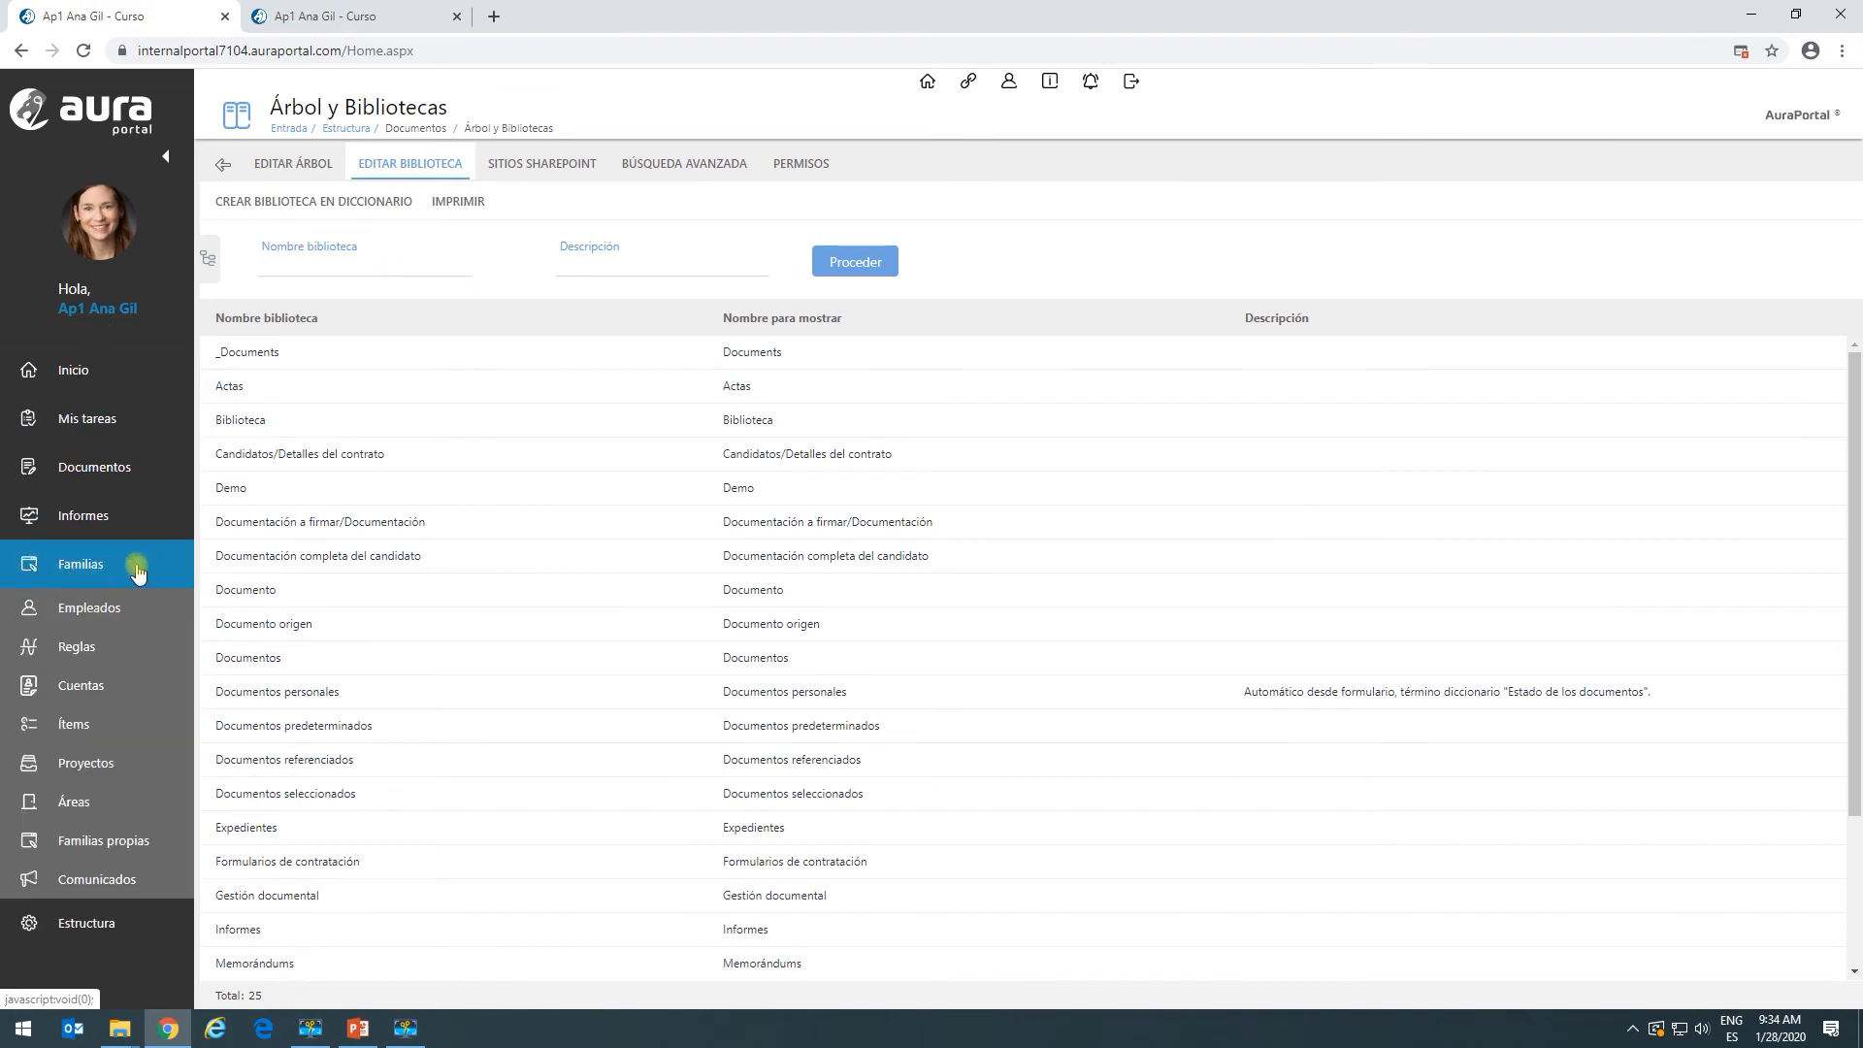
{"action": "left_click", "coordinate": [129, 842]}
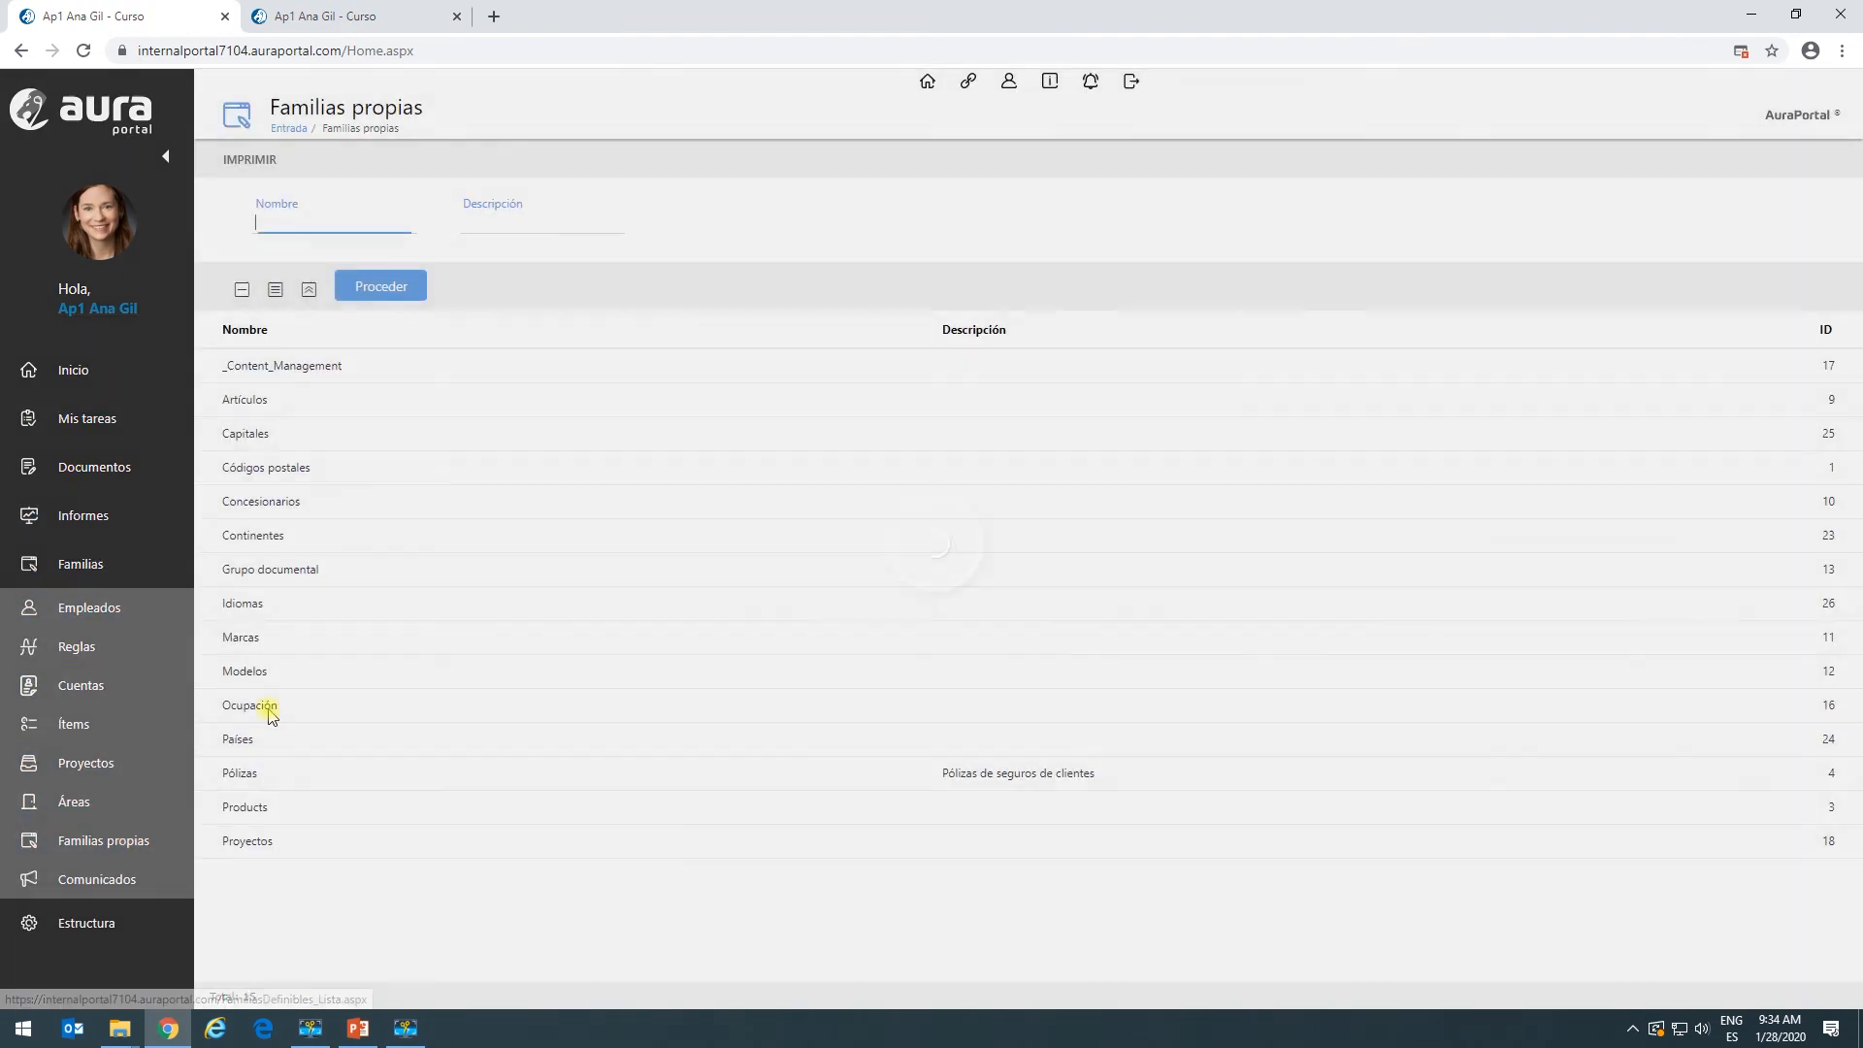
{"action": "left_click", "coordinate": [304, 536]}
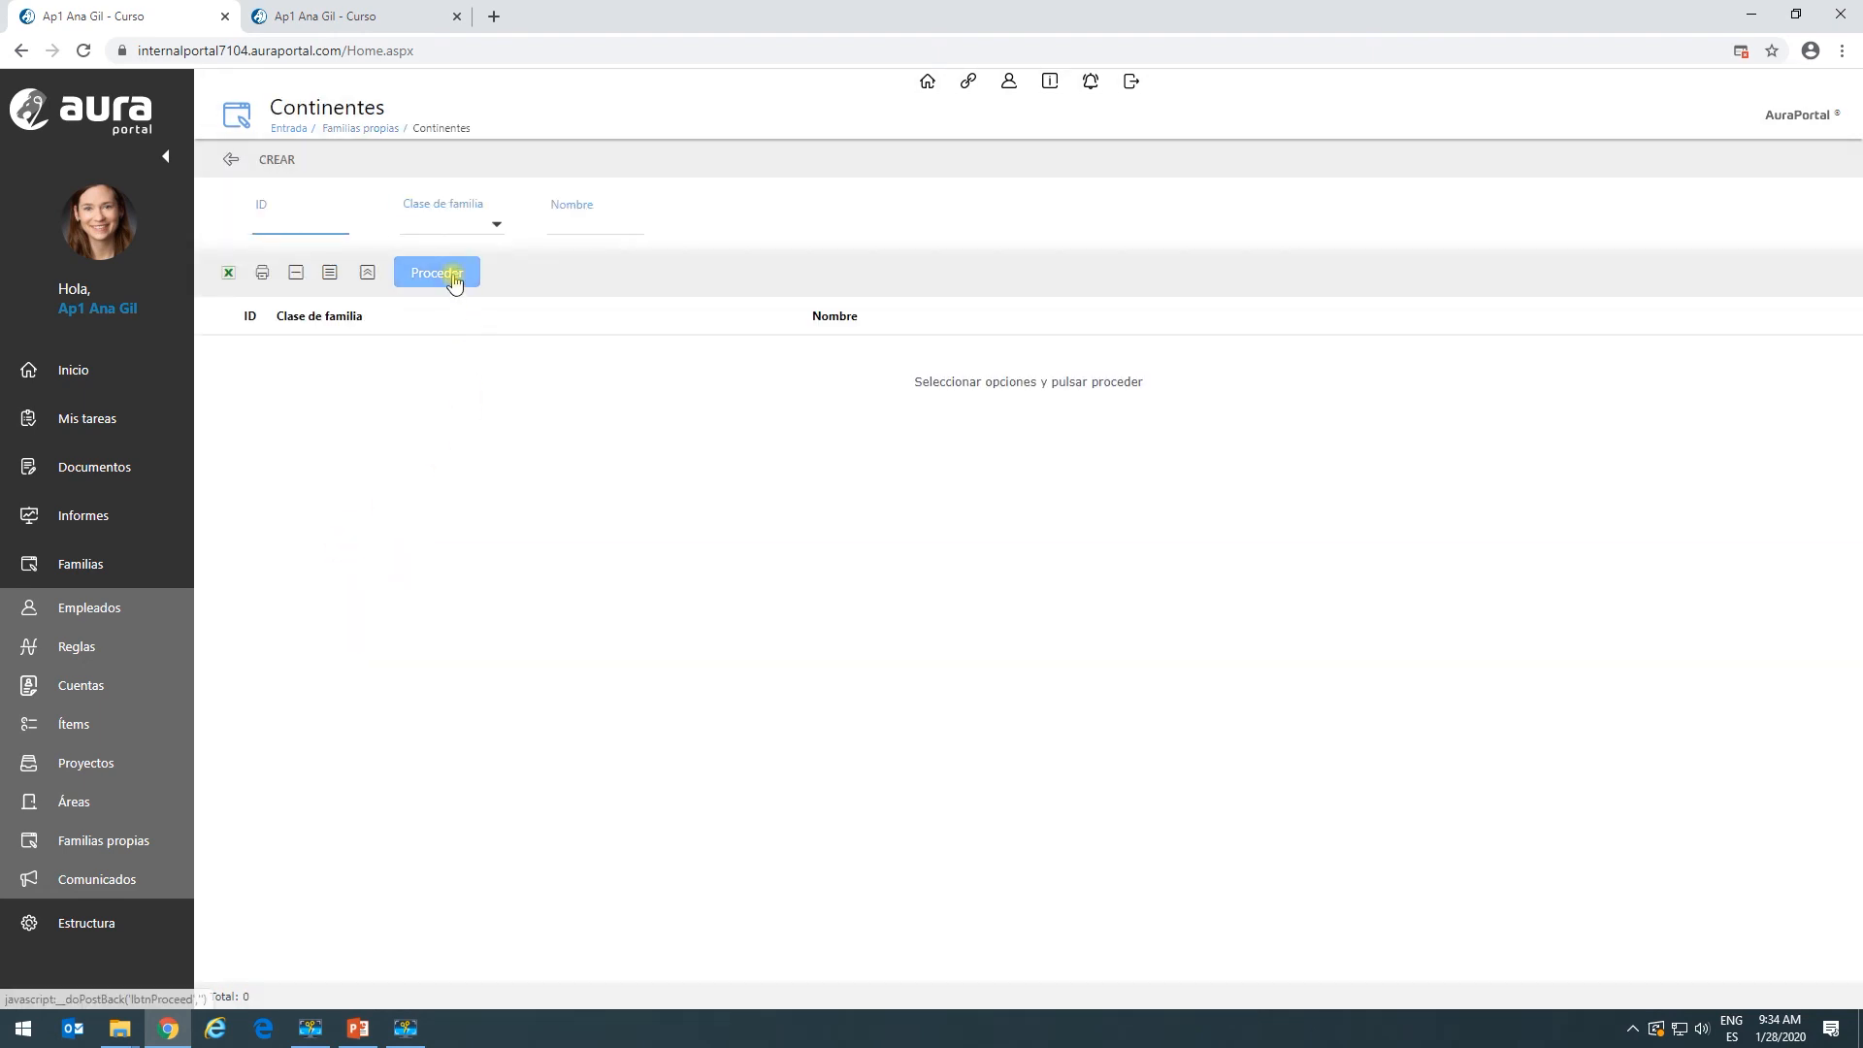
{"action": "left_click", "coordinate": [447, 276]}
{"action": "left_click", "coordinate": [401, 352]}
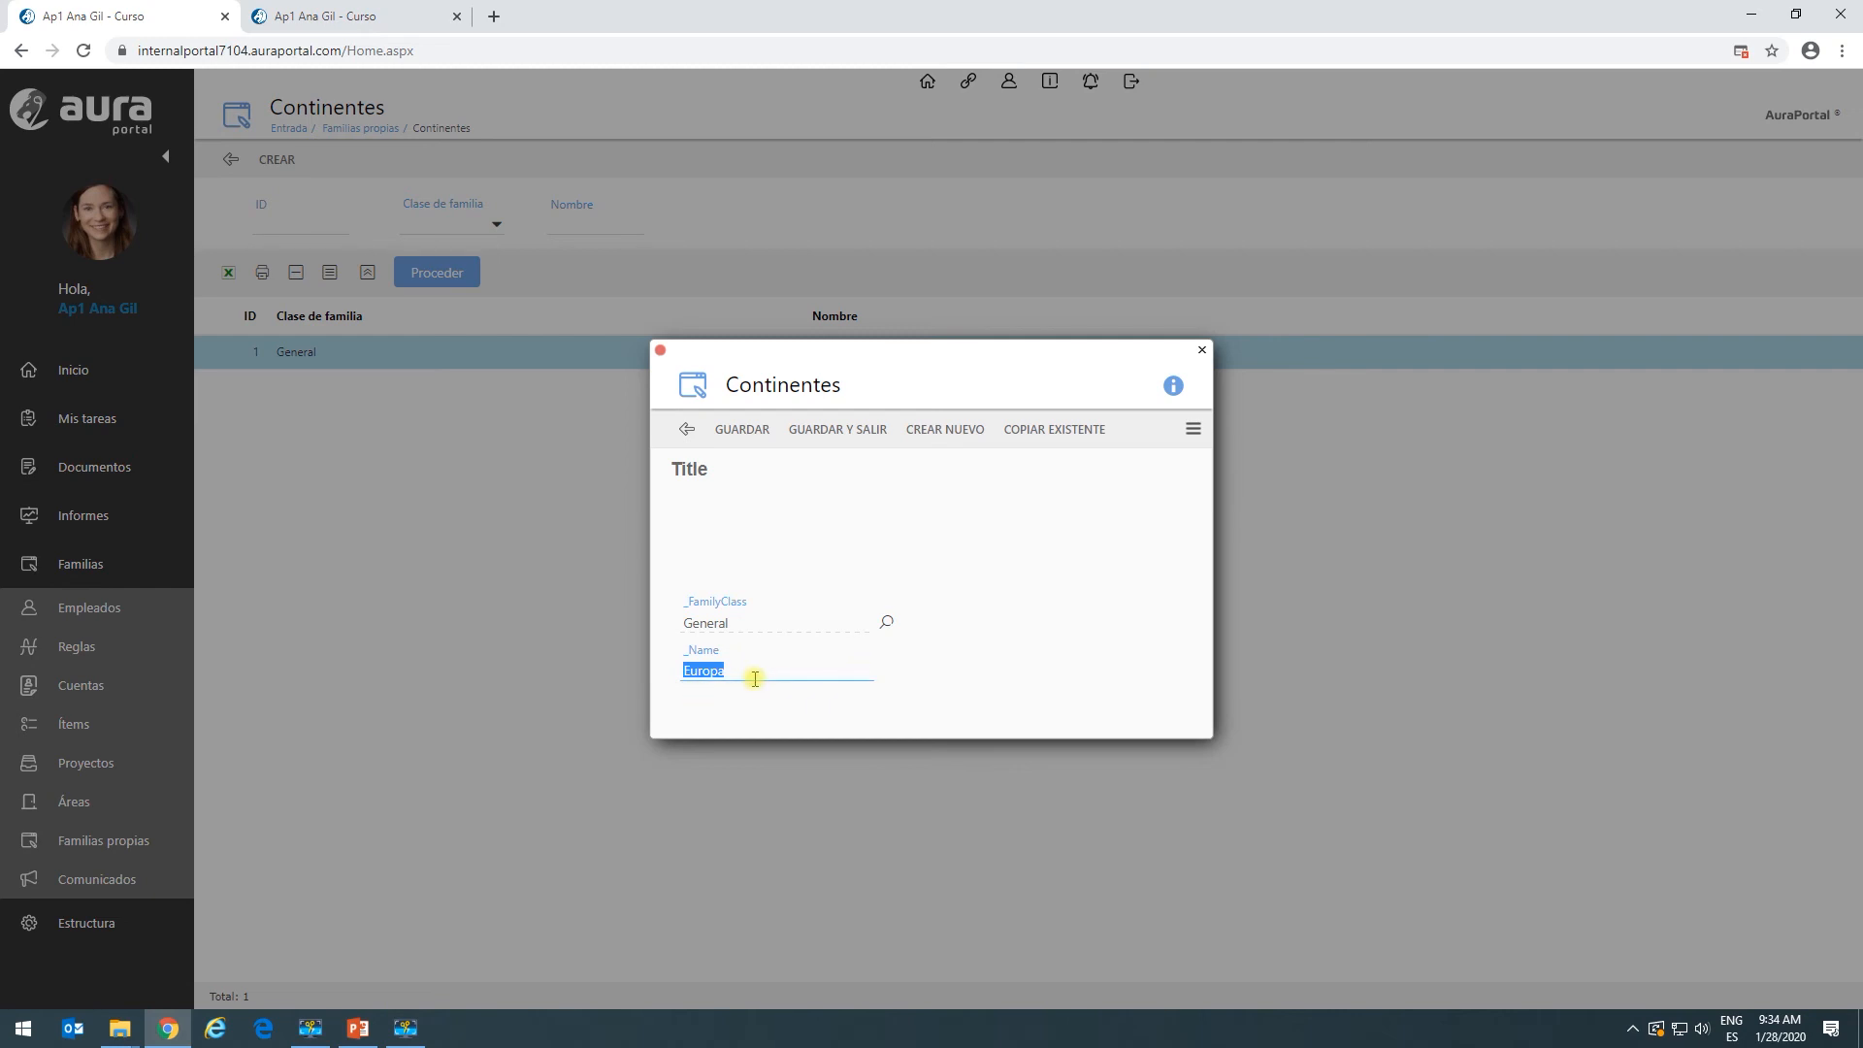
{"action": "left_click", "coordinate": [1009, 687]}
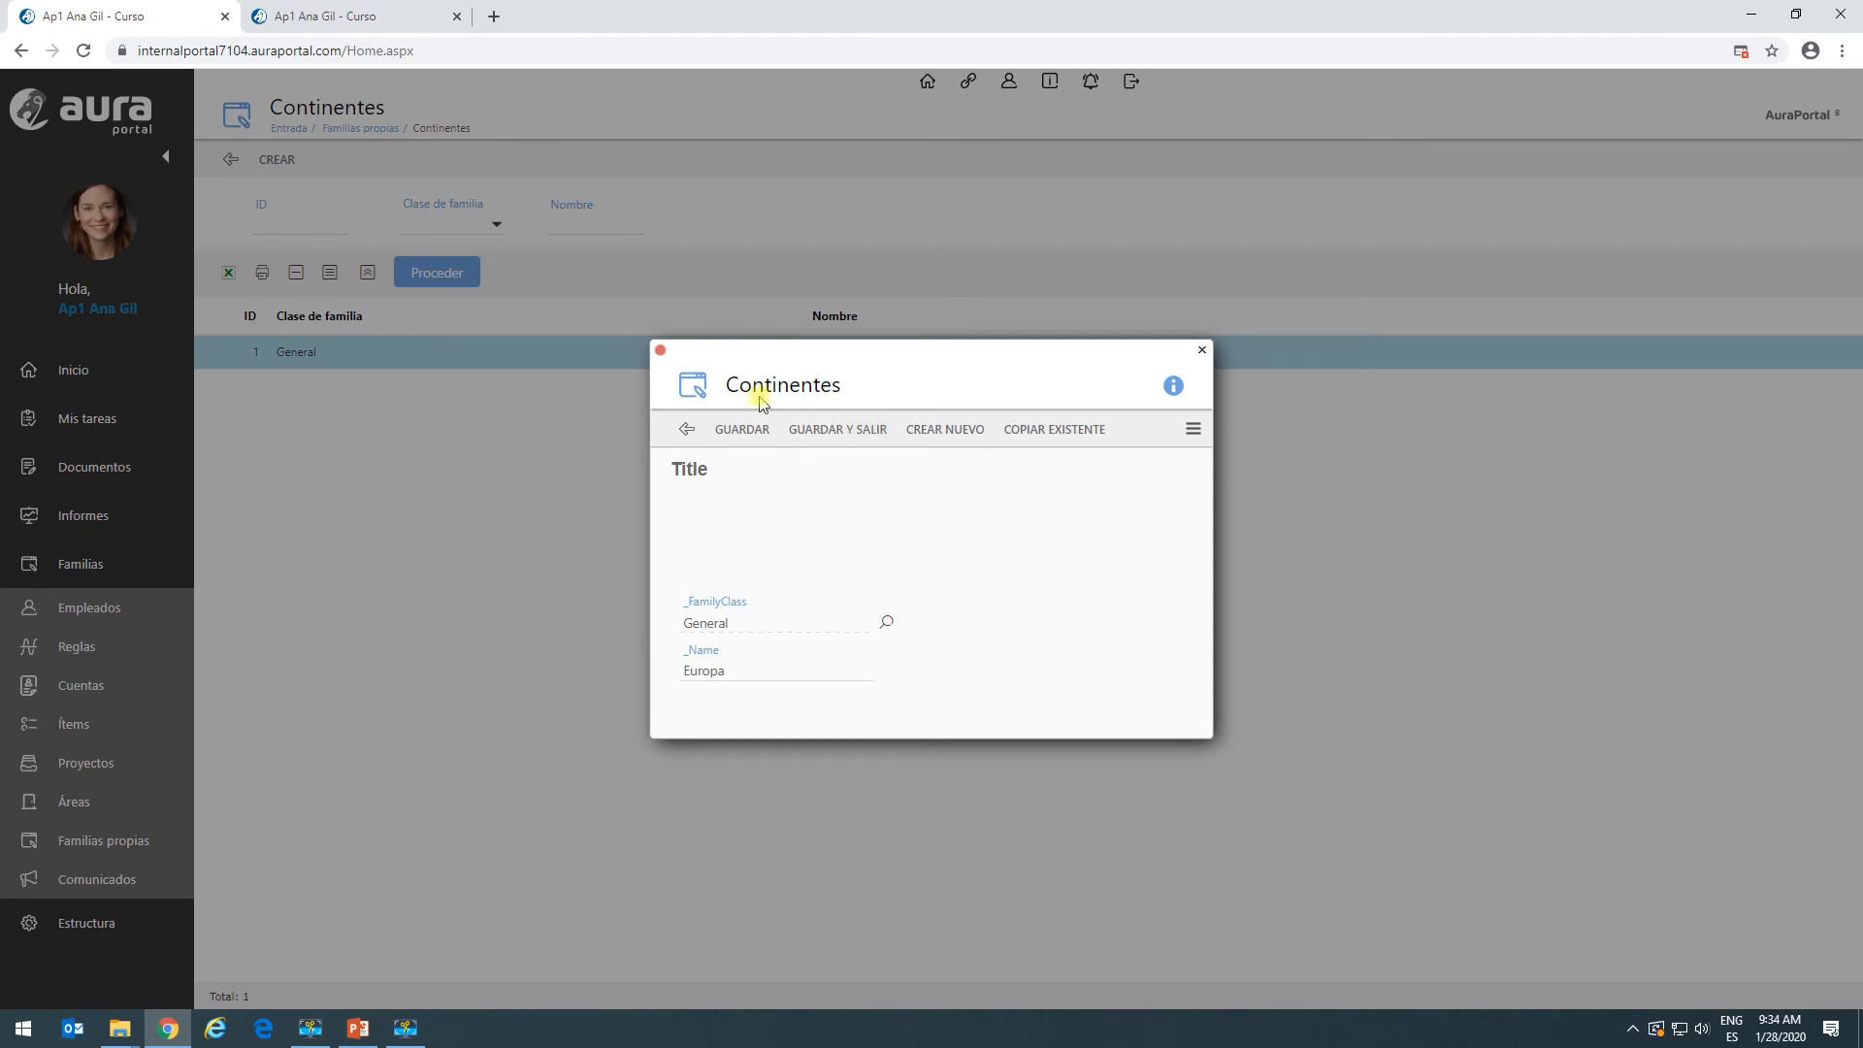
{"action": "left_click", "coordinate": [660, 350]}
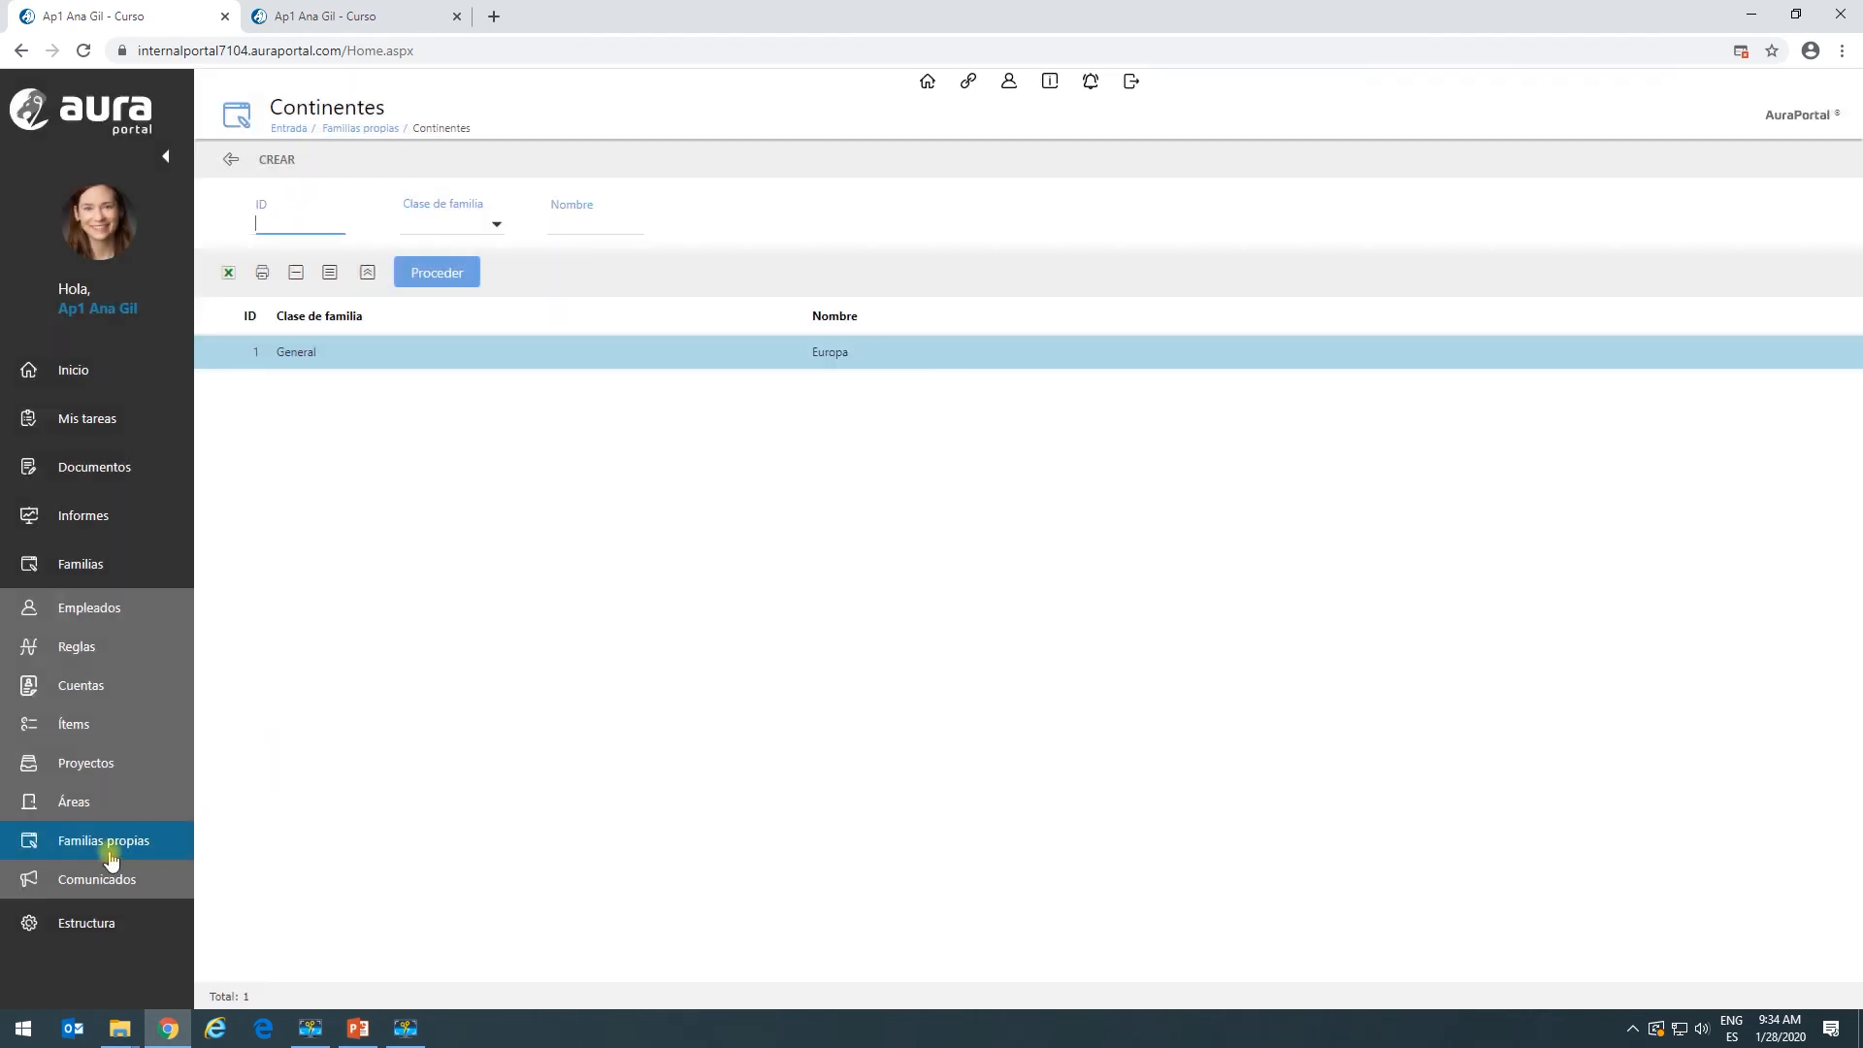
Open the Main Record form of the Continentes family for editing from the Familias propias structure settings.
{"action": "left_click", "coordinate": [77, 922]}
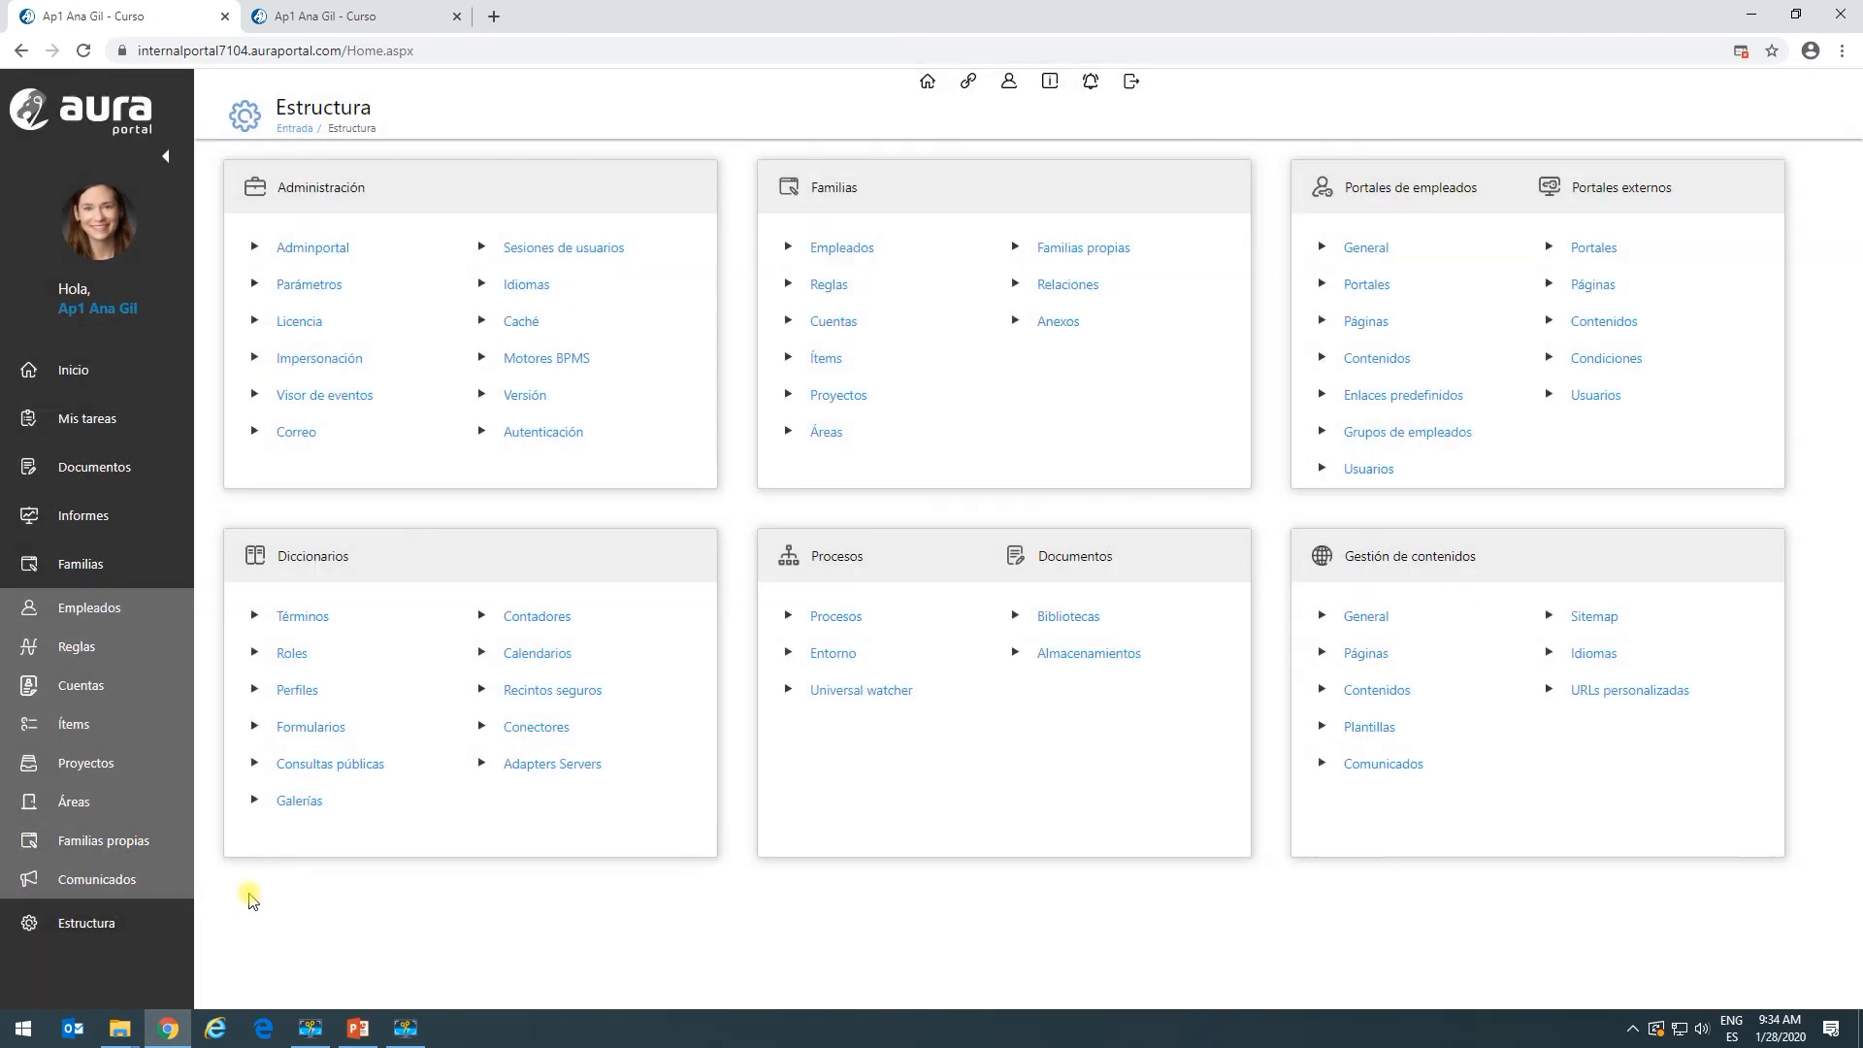
{"action": "left_click", "coordinate": [1071, 251]}
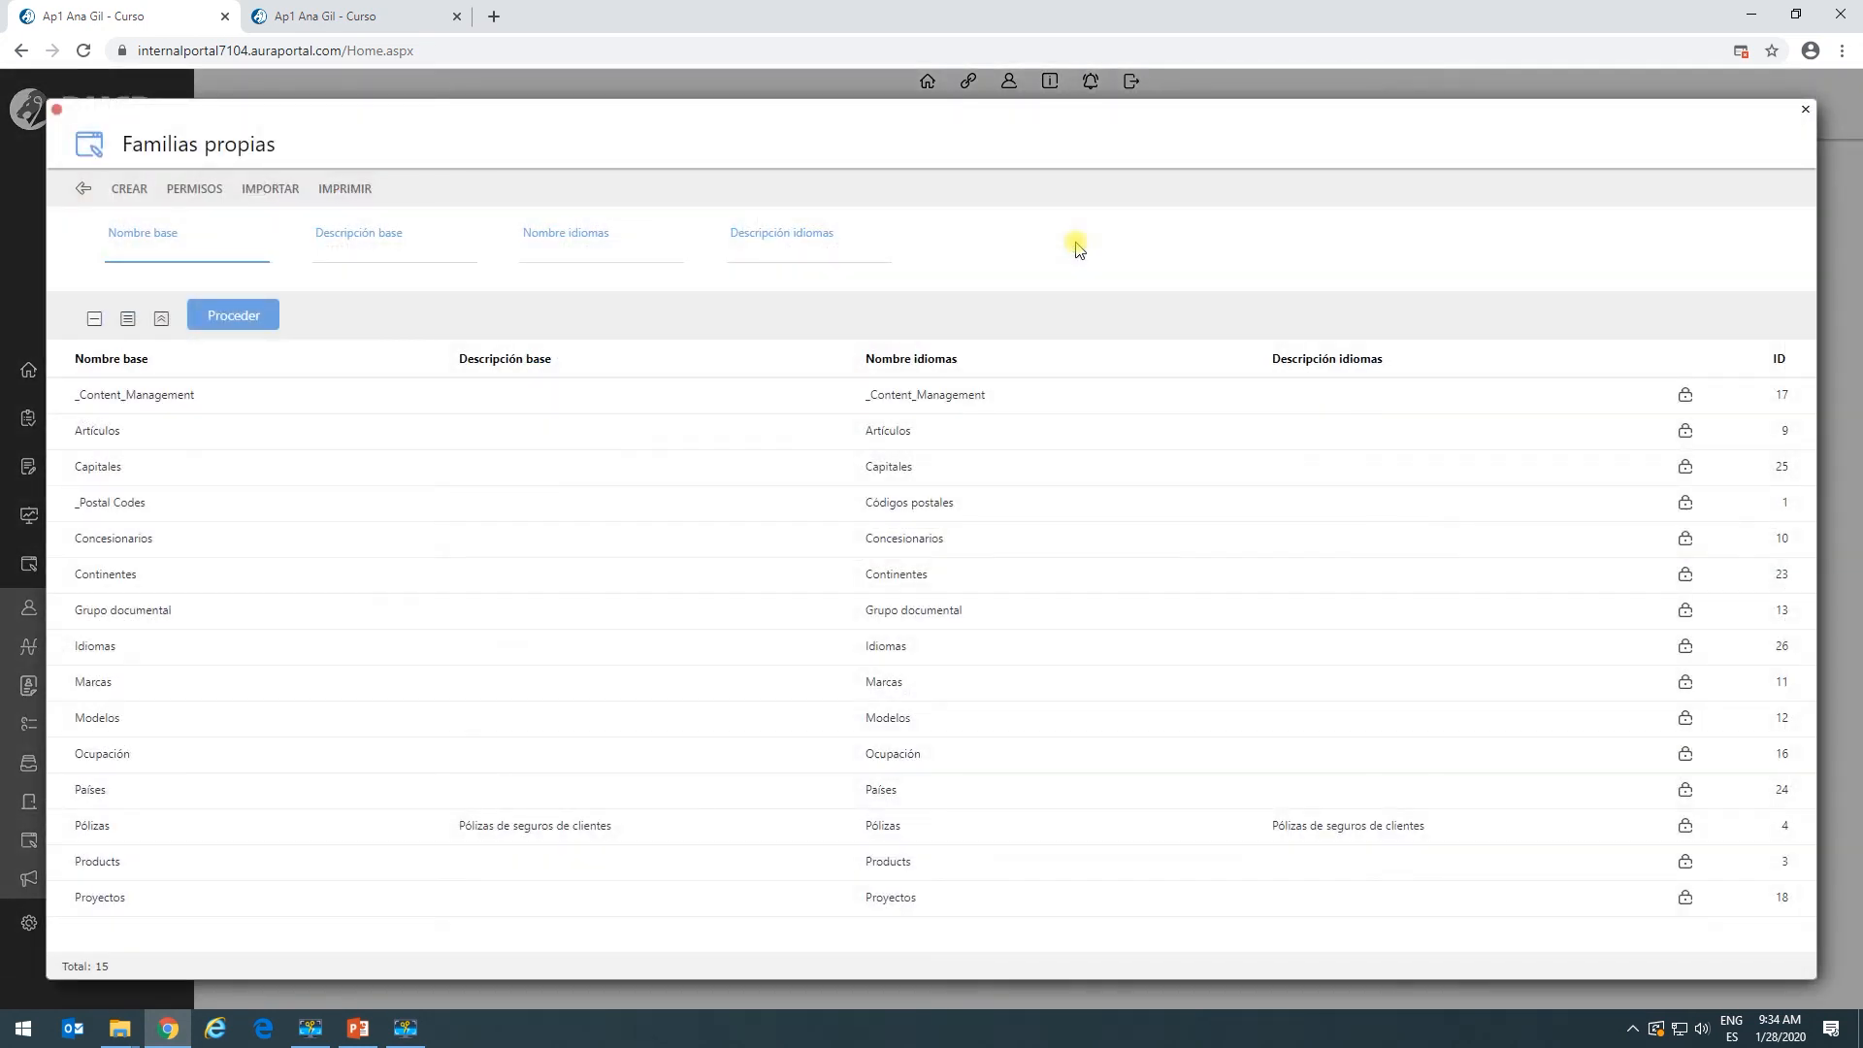
{"action": "left_click", "coordinate": [173, 581]}
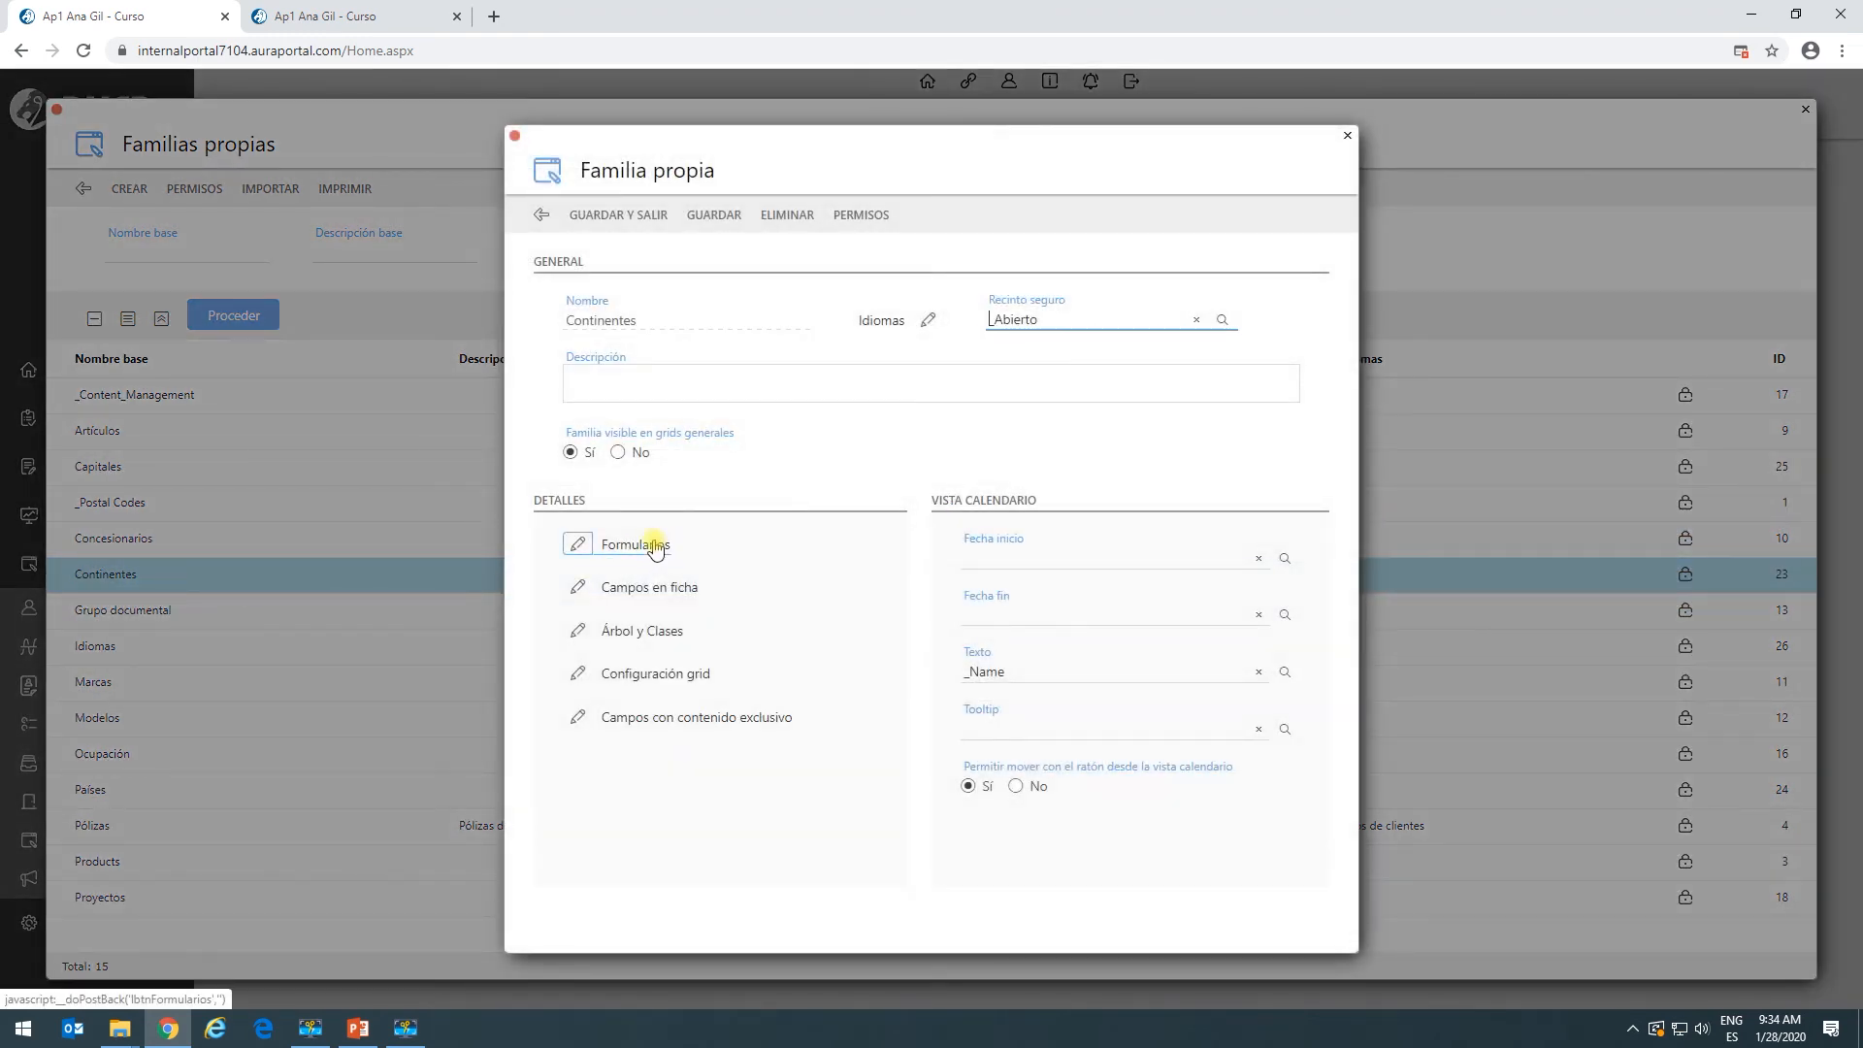
{"action": "left_click", "coordinate": [635, 544]}
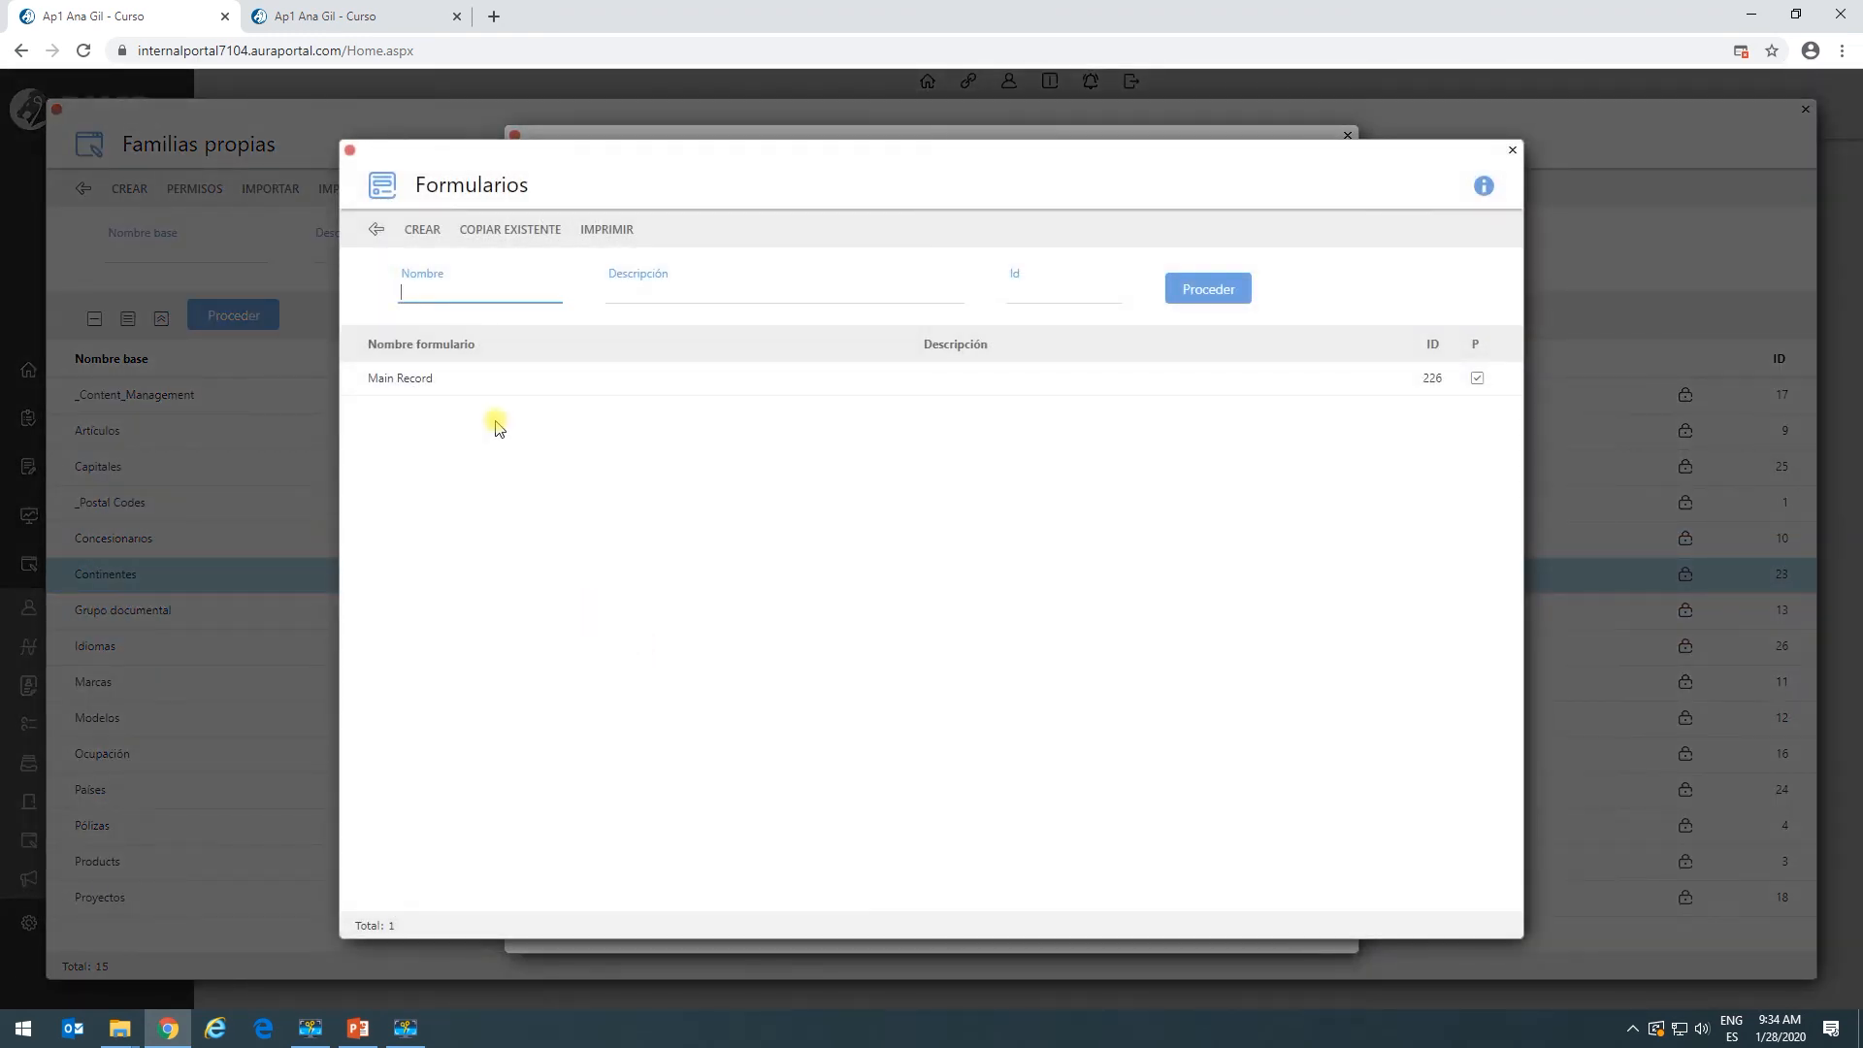
{"action": "double_click", "coordinate": [502, 383]}
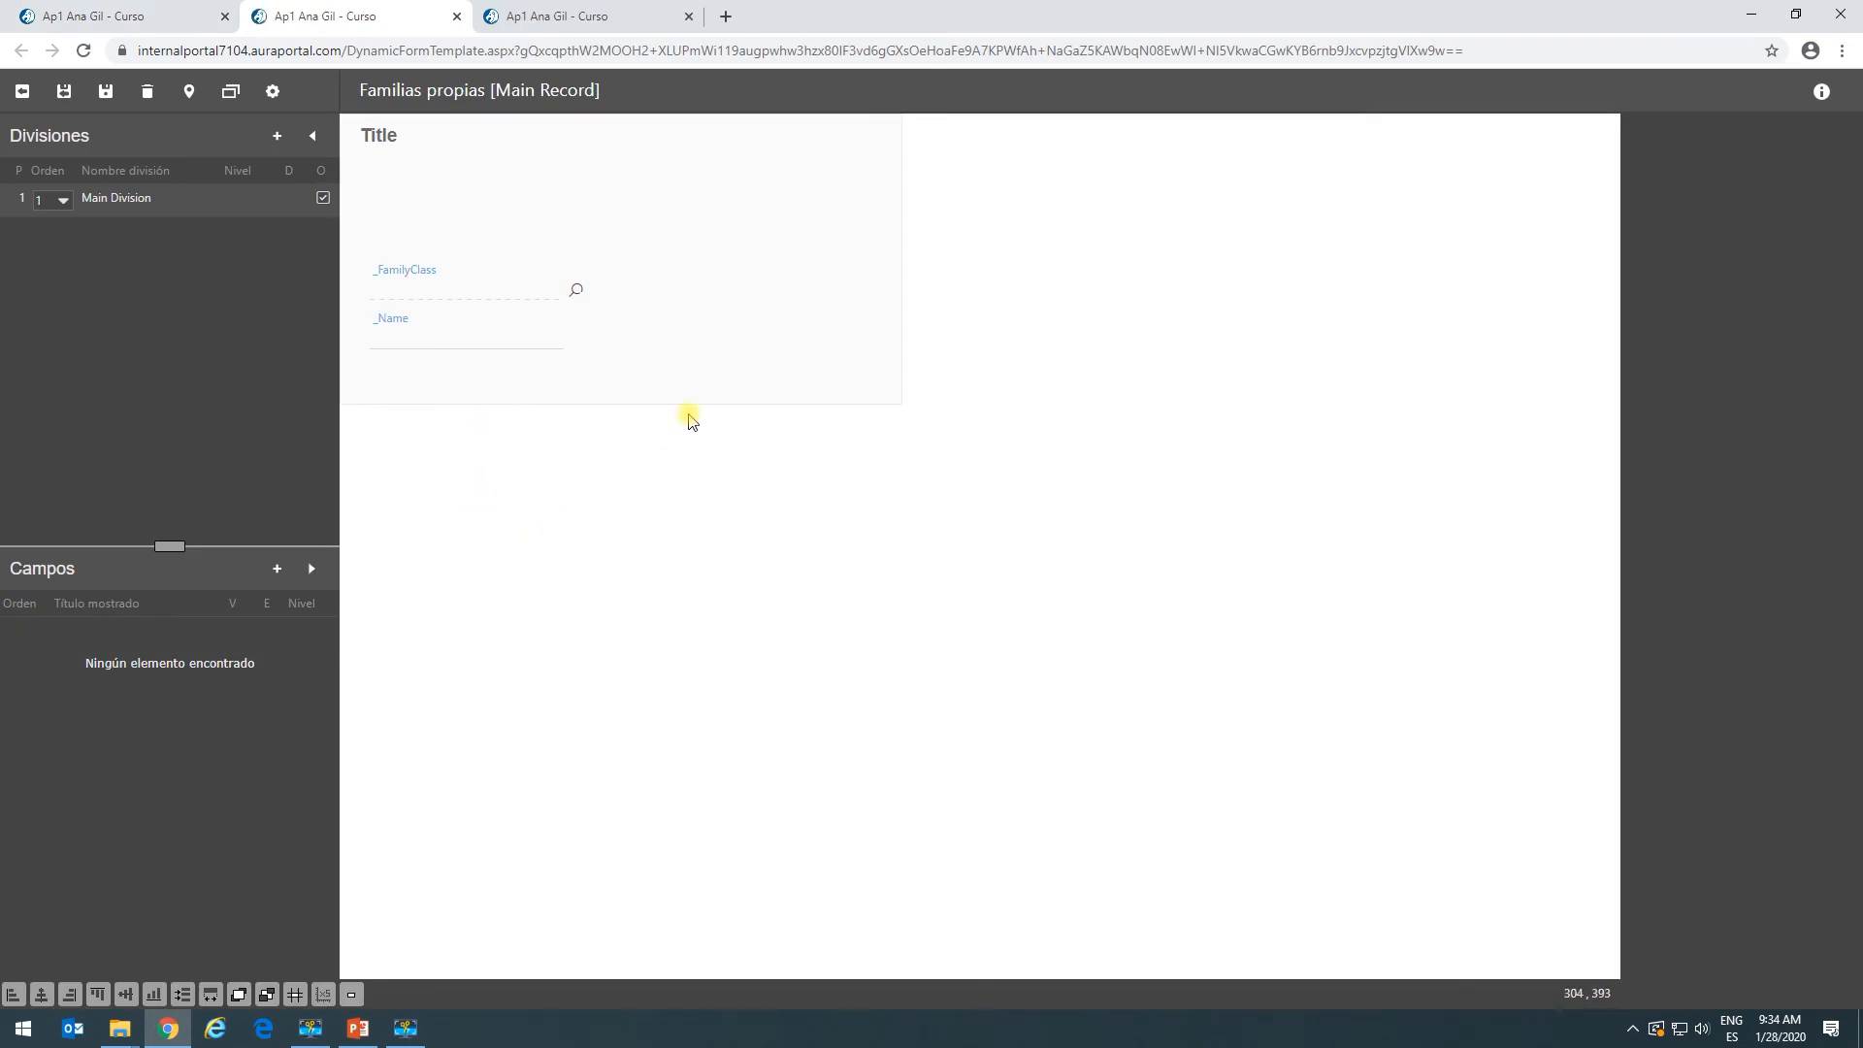
Enlarge the Main Division's height to 340 and move the _FamilyClass and _Name fields up together, placing _FamilyClass at y 95.
{"action": "left_click", "coordinate": [678, 219]}
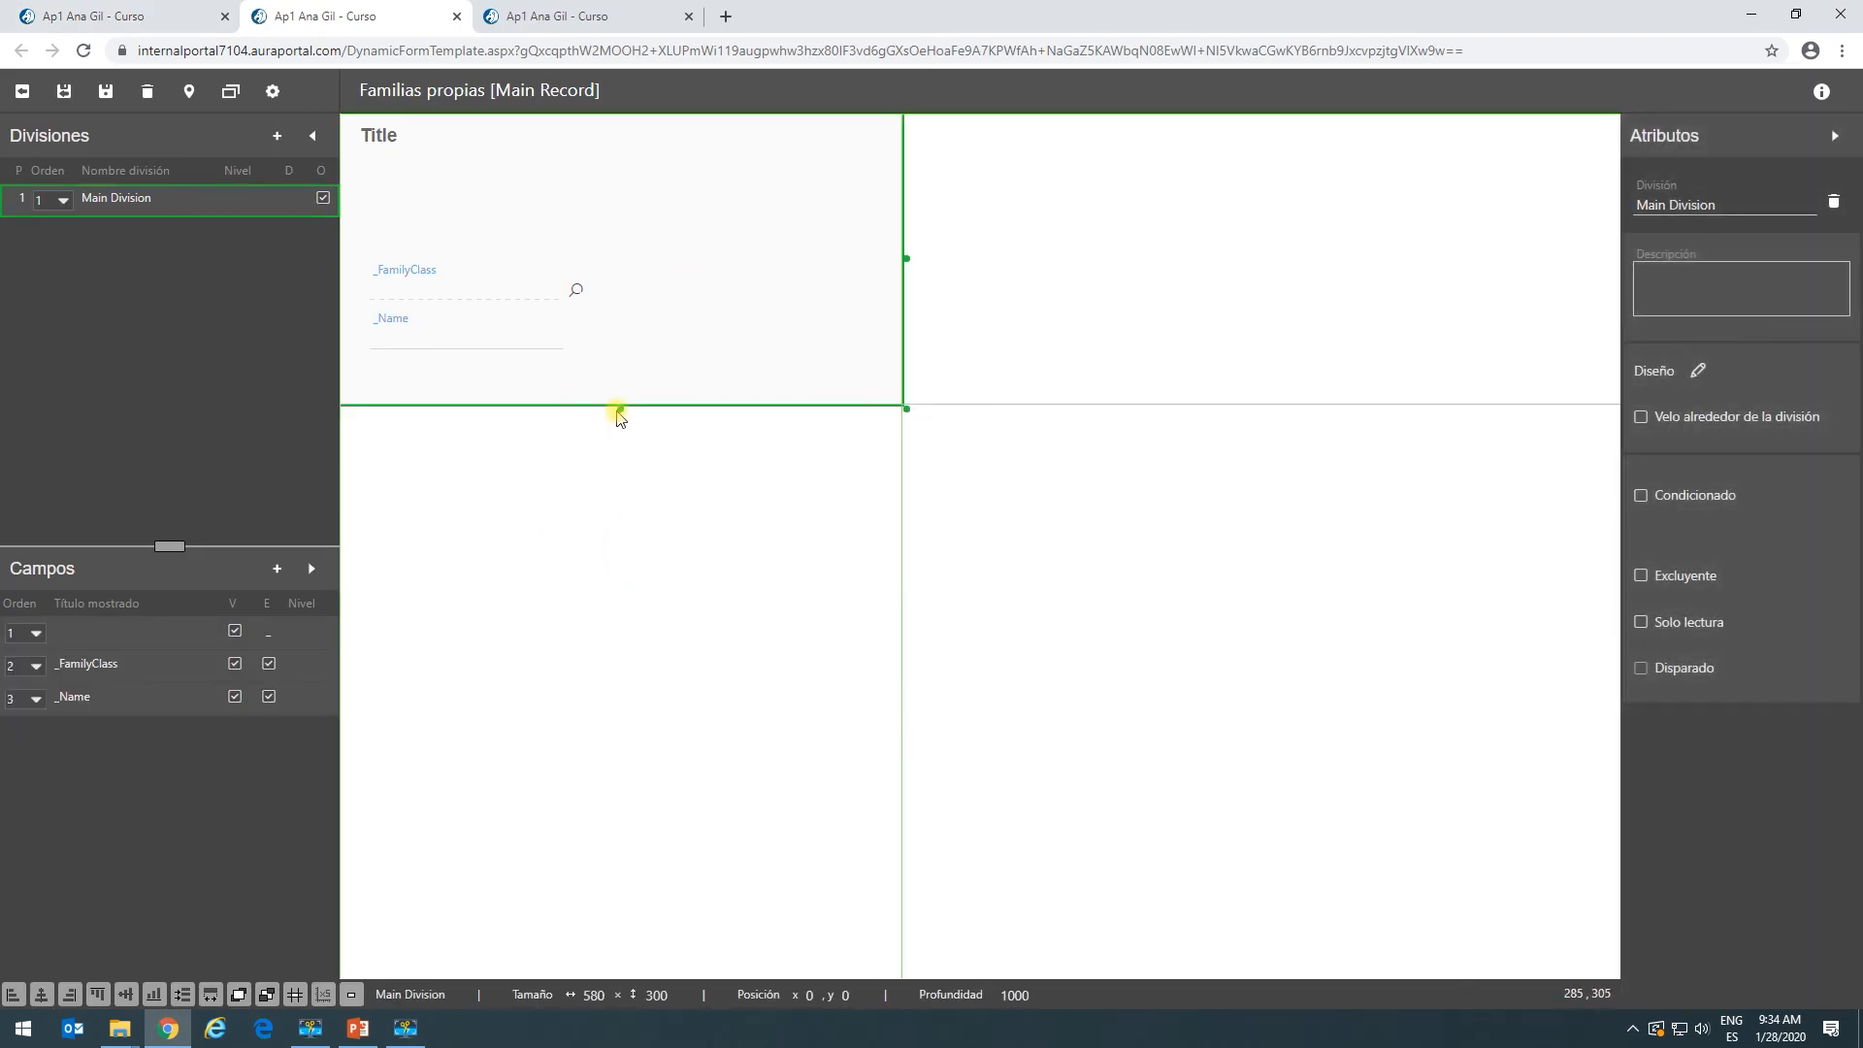
{"action": "left_click", "coordinate": [442, 283]}
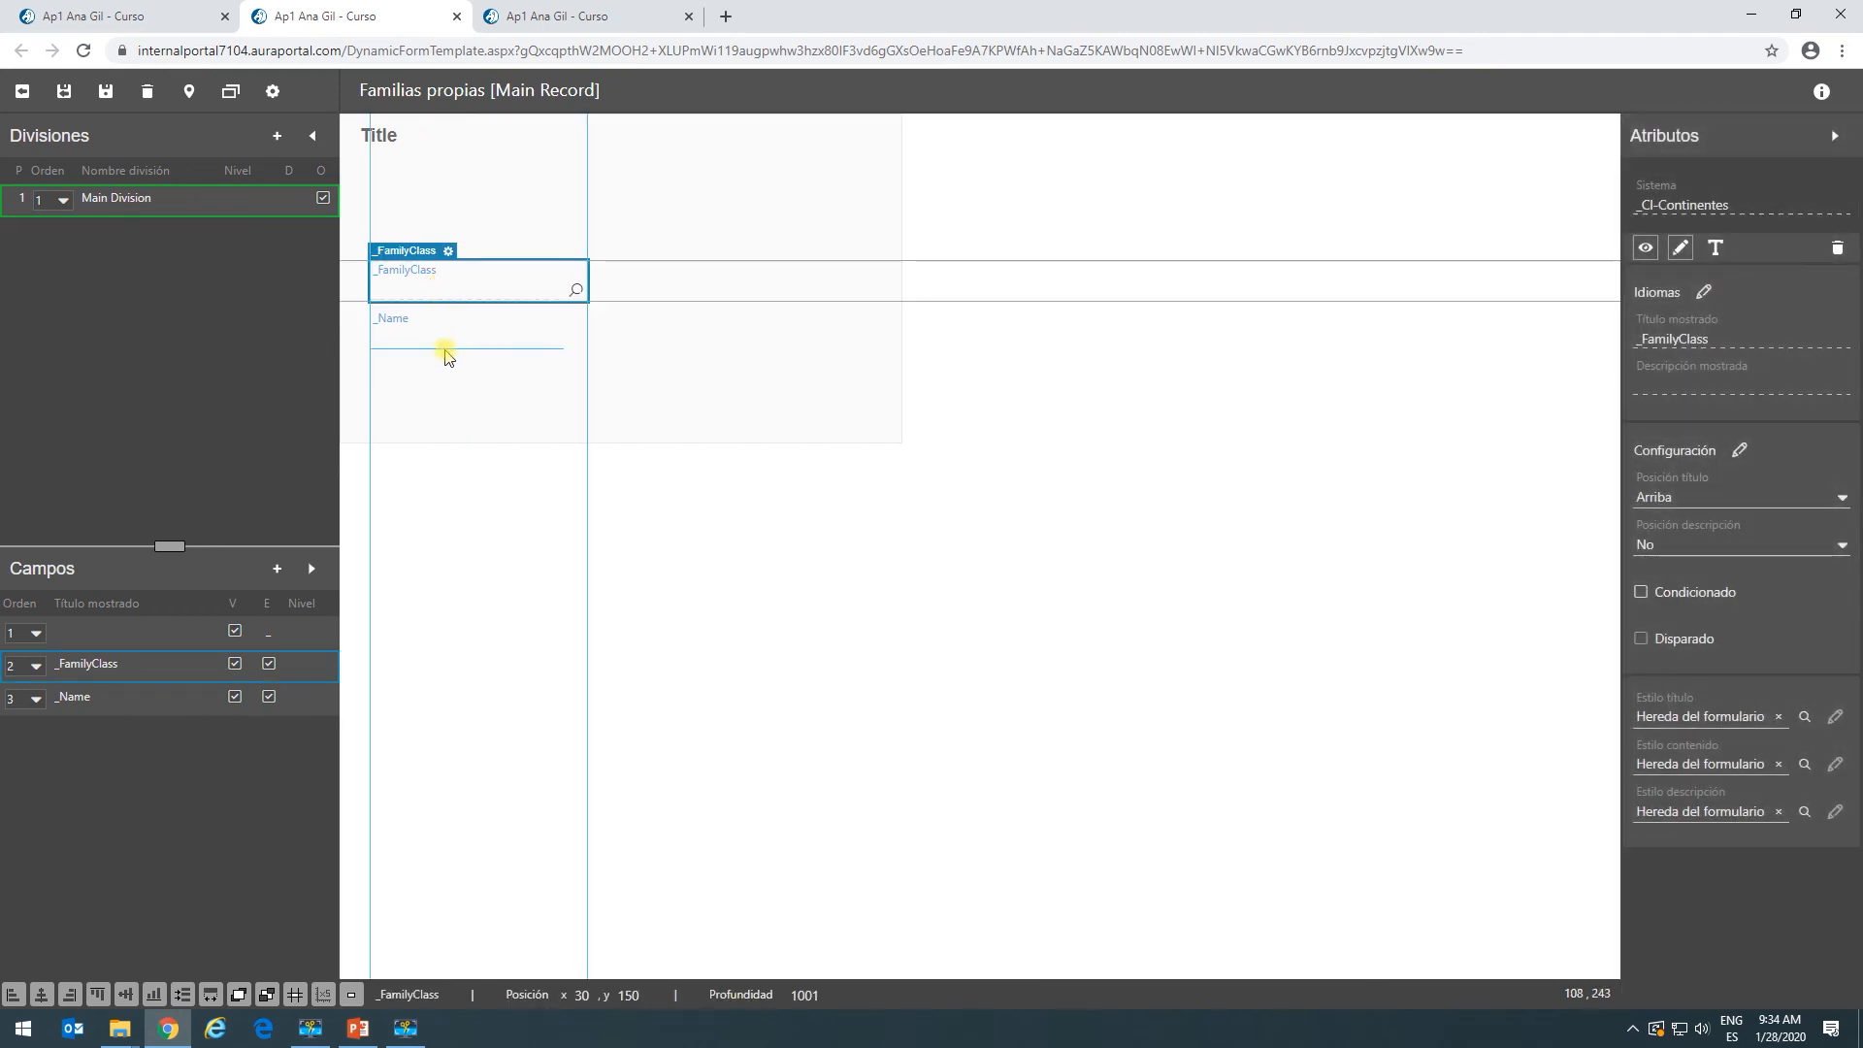
{"action": "key", "text": "Up"}
{"action": "key", "text": "Up"}
{"action": "key", "text": "Up"}
{"action": "key", "text": "Up"}
{"action": "key", "text": "Up"}
{"action": "key", "text": "Up"}
{"action": "key", "text": "Up"}
{"action": "key", "text": "Up"}
{"action": "key", "text": "Up"}
{"action": "key", "text": "Up"}
{"action": "key", "text": "Up"}
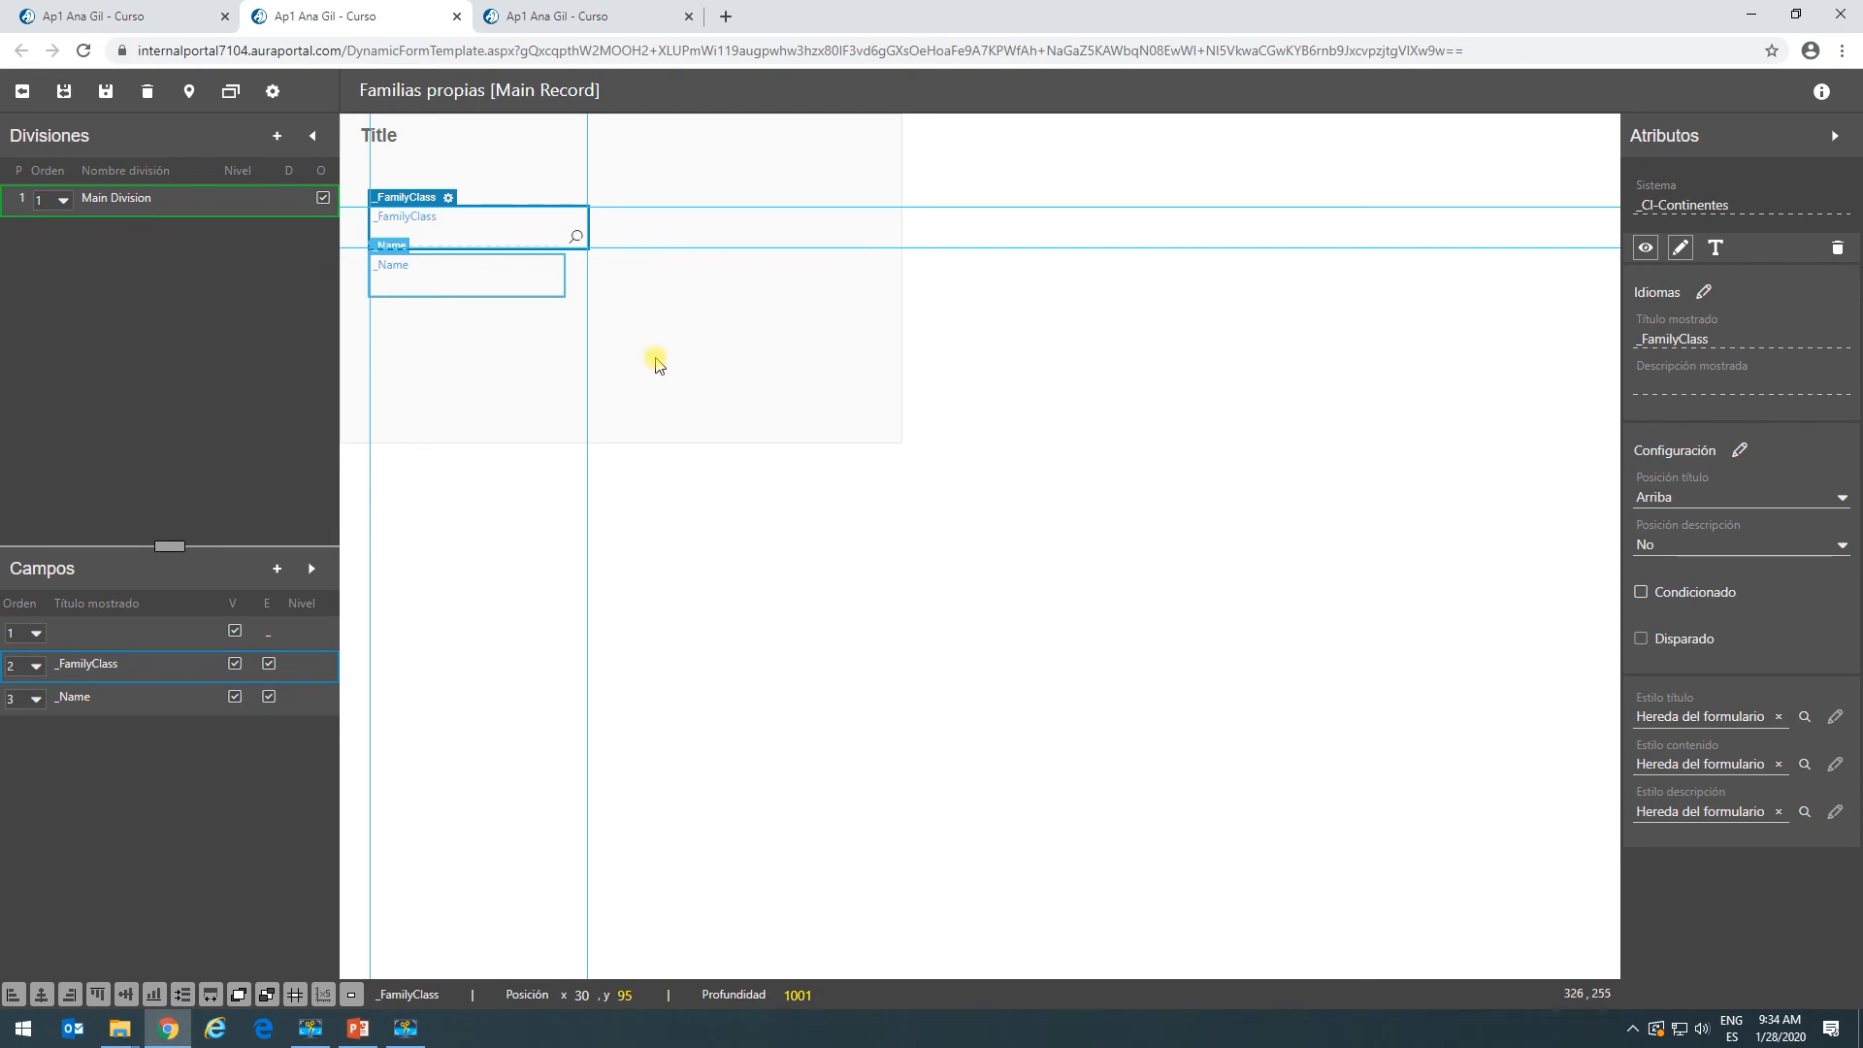
{"action": "left_click", "coordinate": [653, 358]}
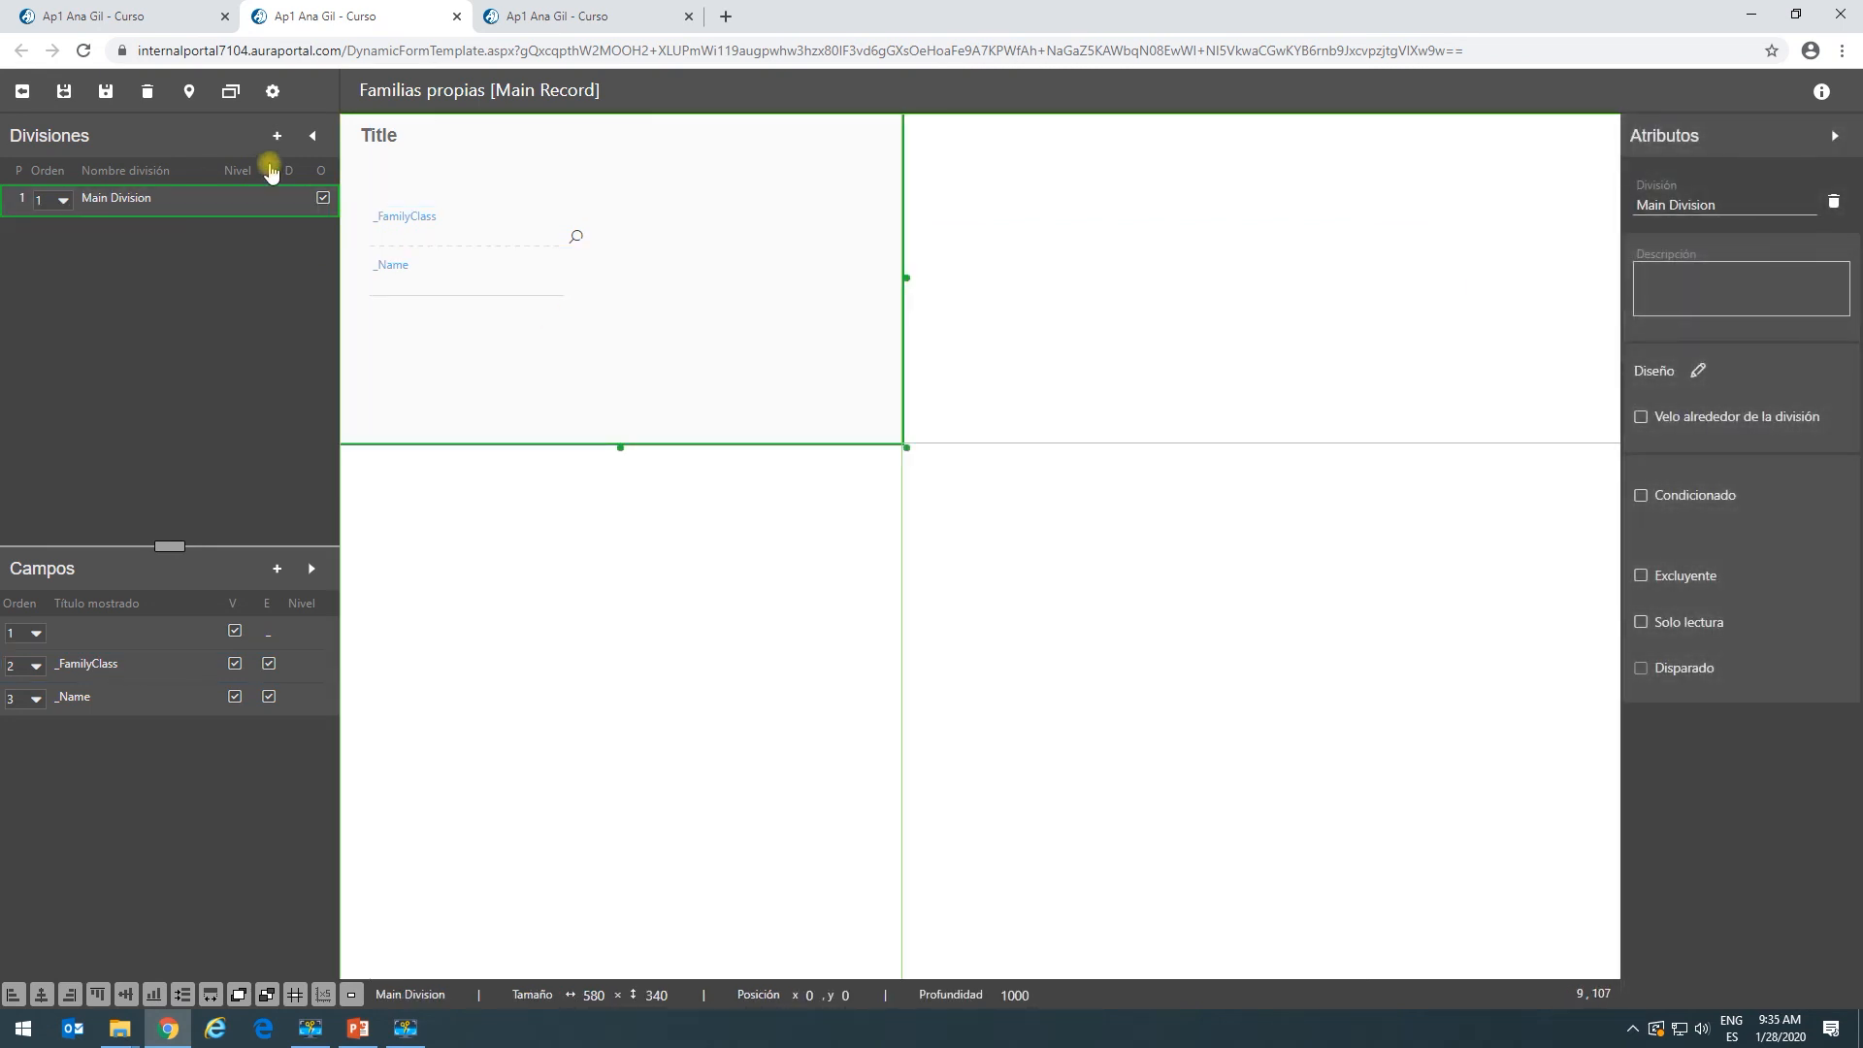
Add a Biblioteca field to the form, finding the general term Demo in the term dictionary and accepting it.
{"action": "left_click", "coordinate": [276, 137]}
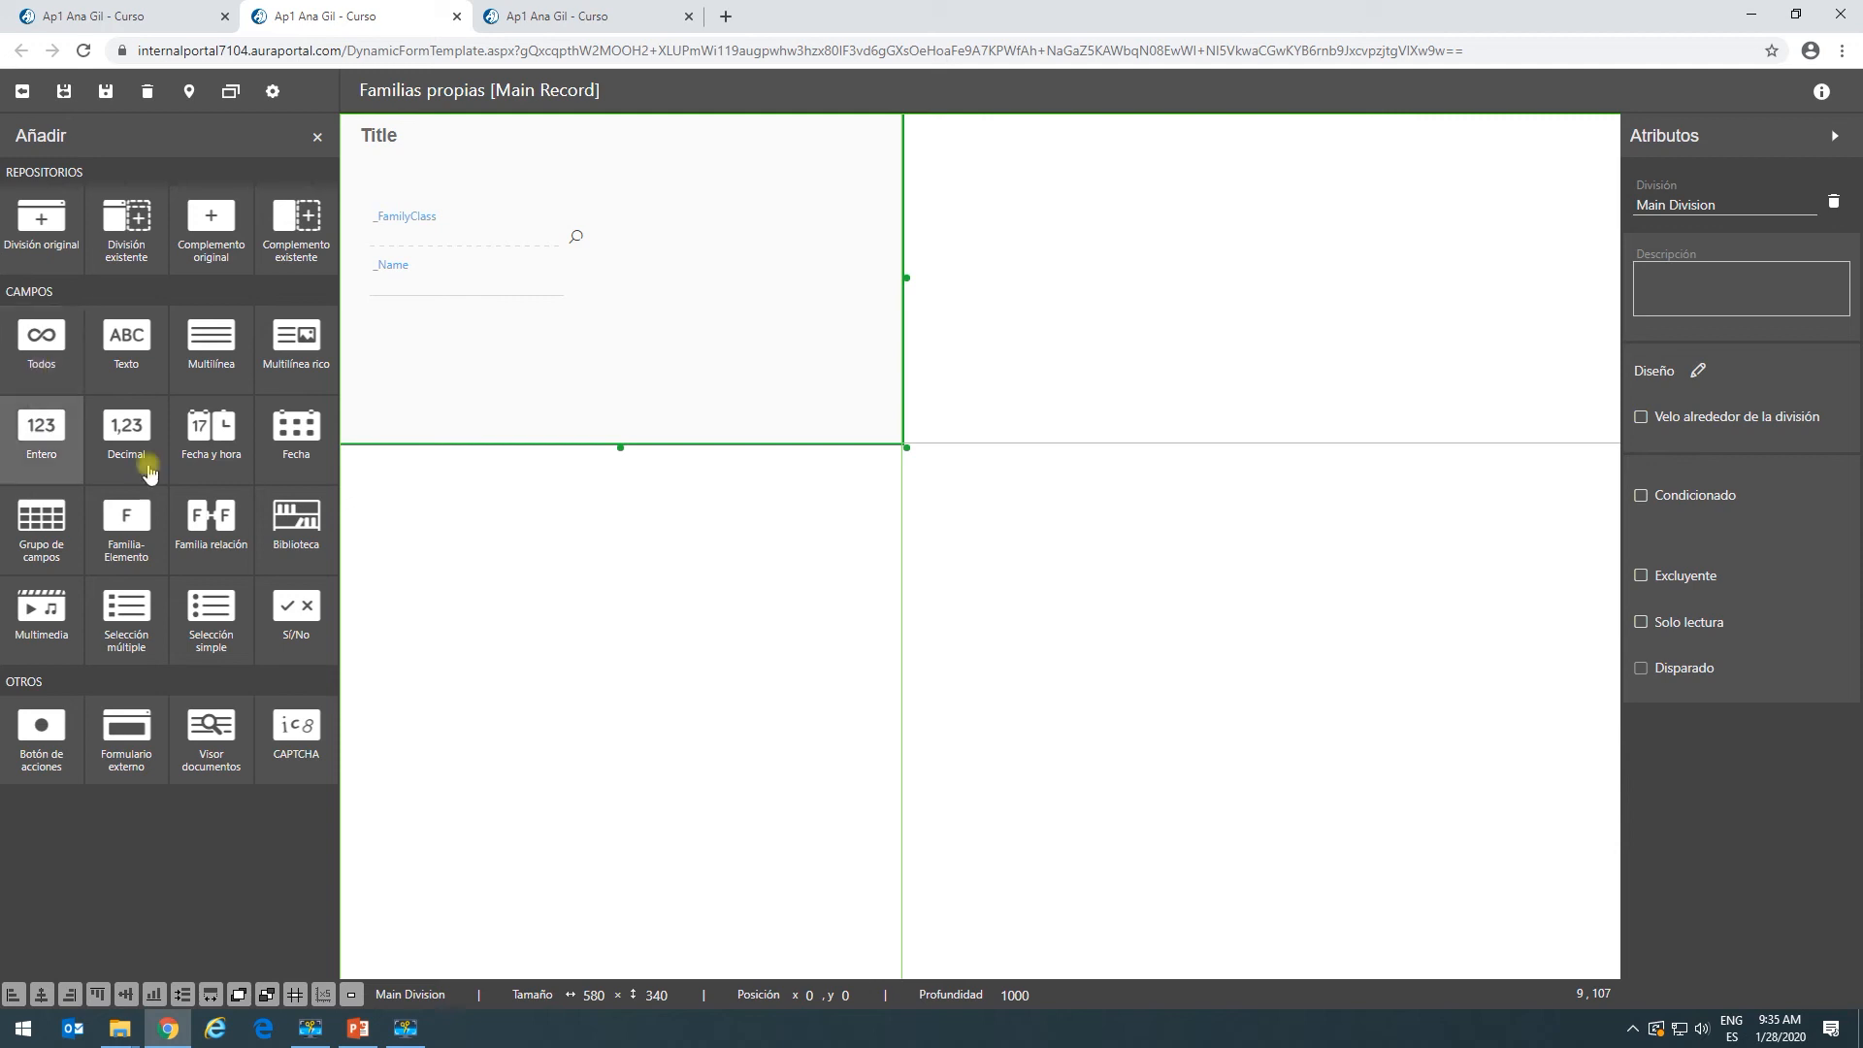
{"action": "left_click", "coordinate": [289, 526]}
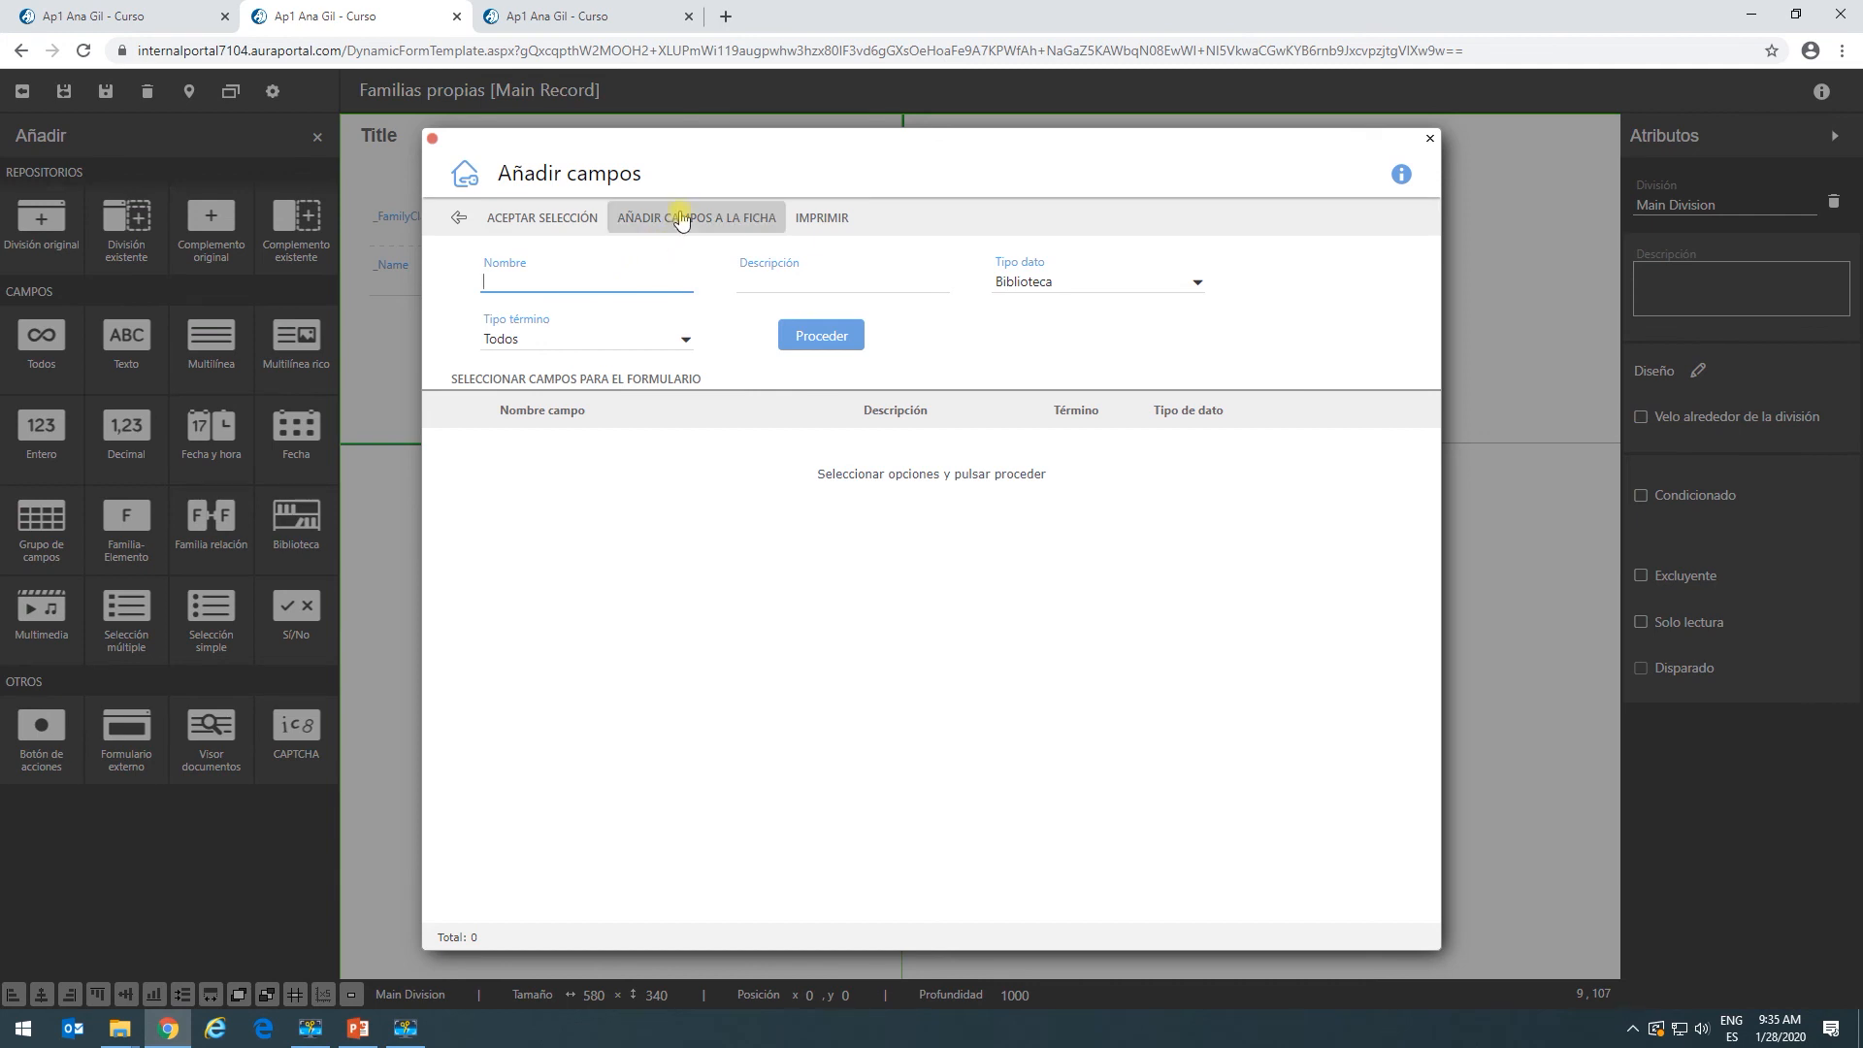
{"action": "left_click", "coordinate": [681, 219]}
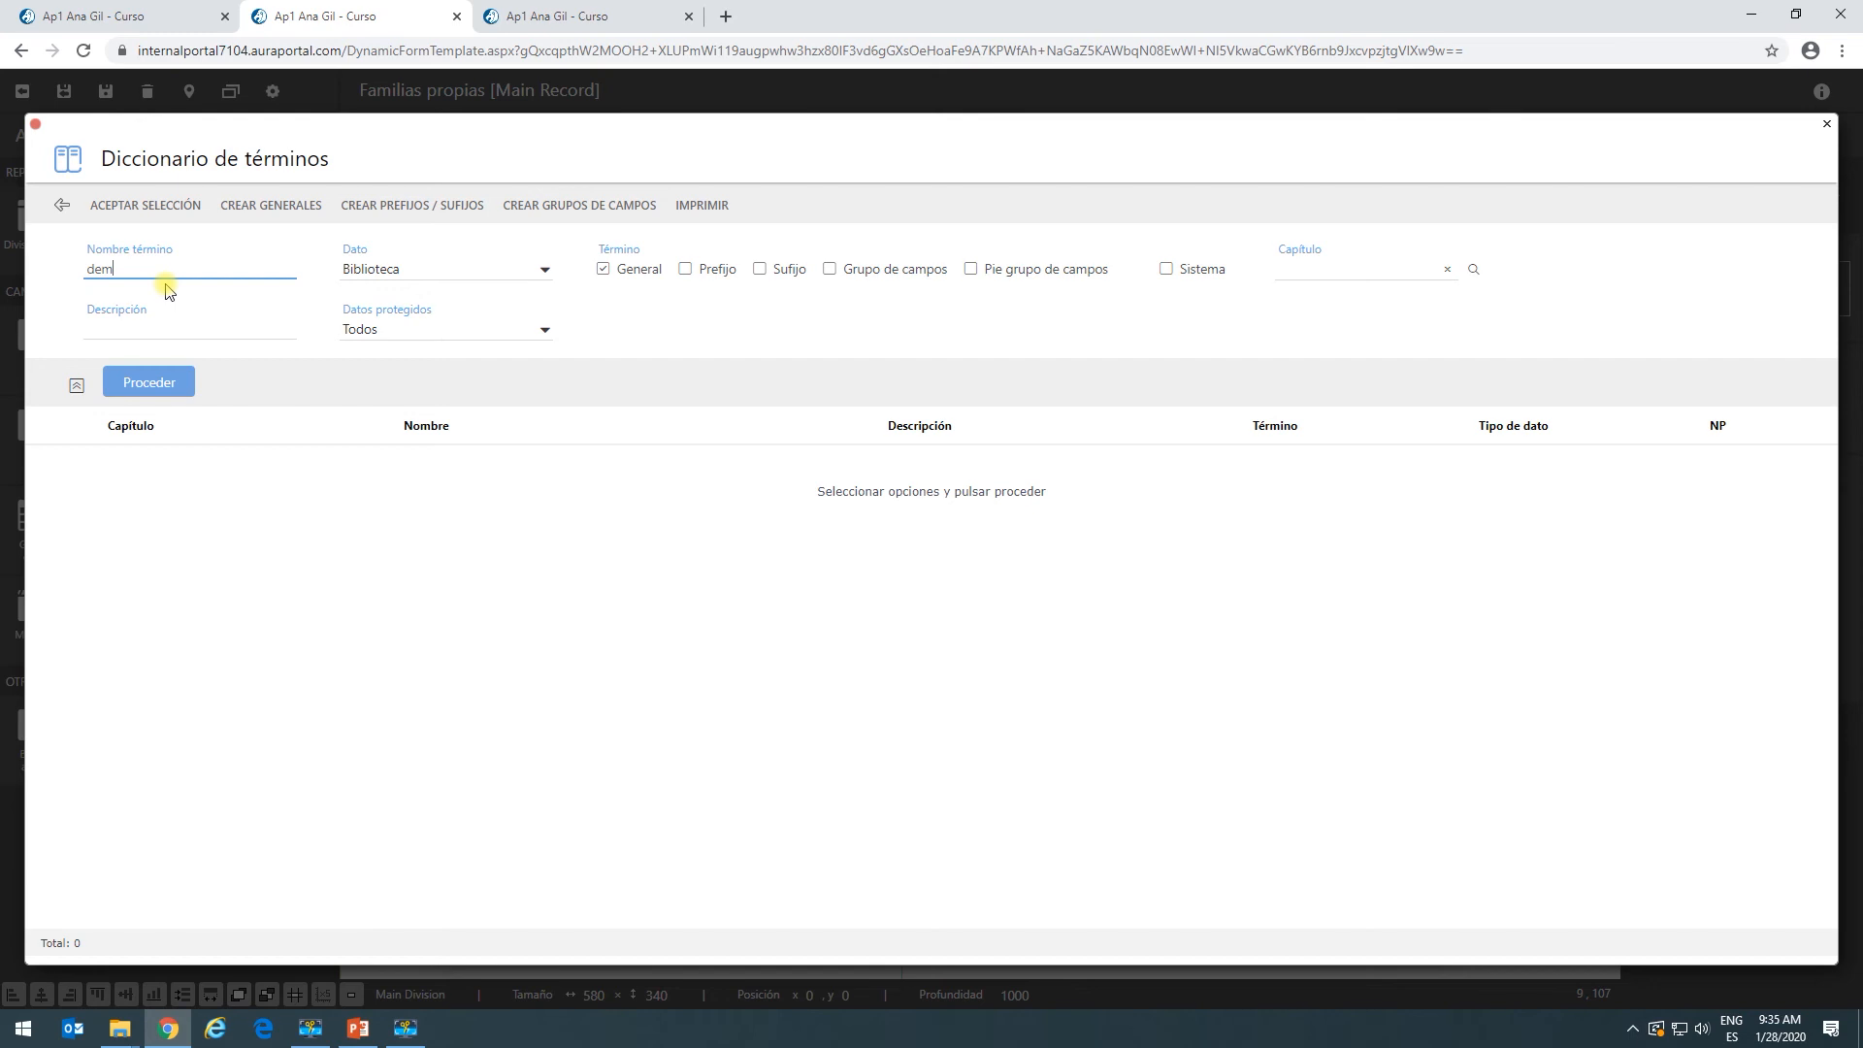
{"action": "key", "text": "Return"}
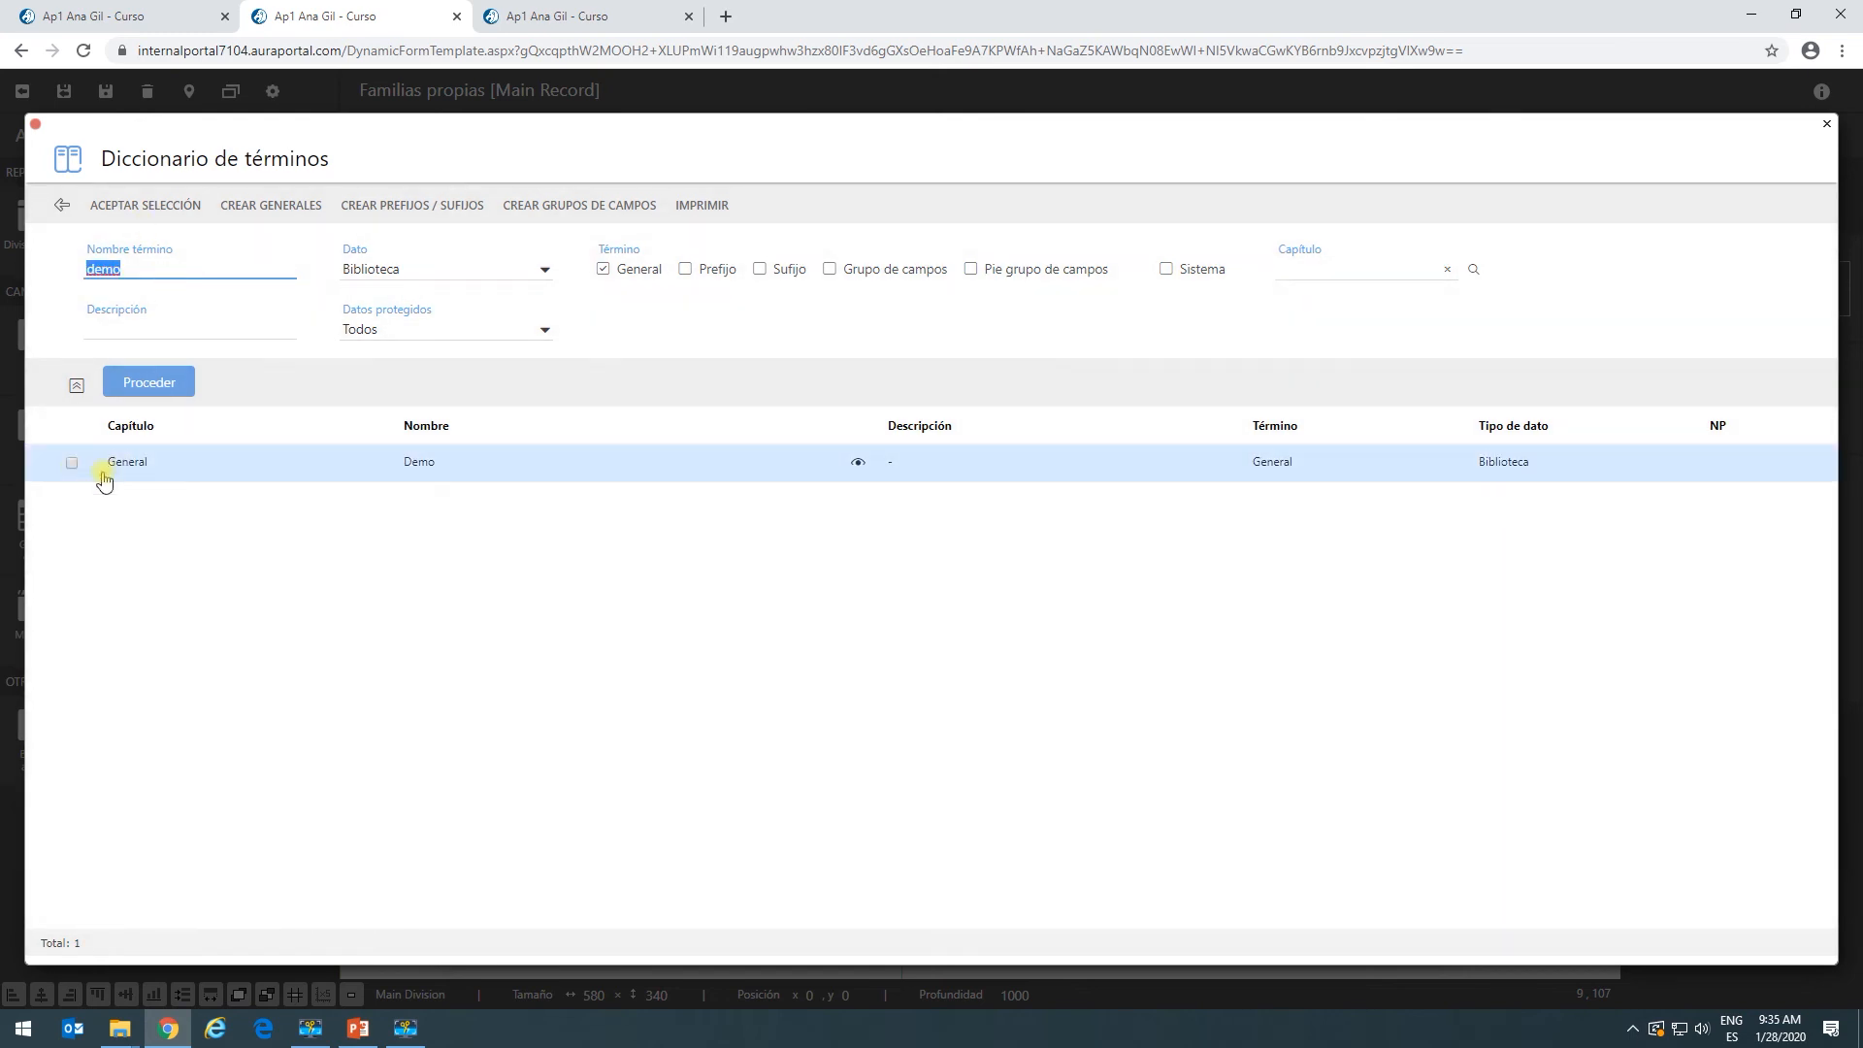
{"action": "left_click", "coordinate": [70, 465]}
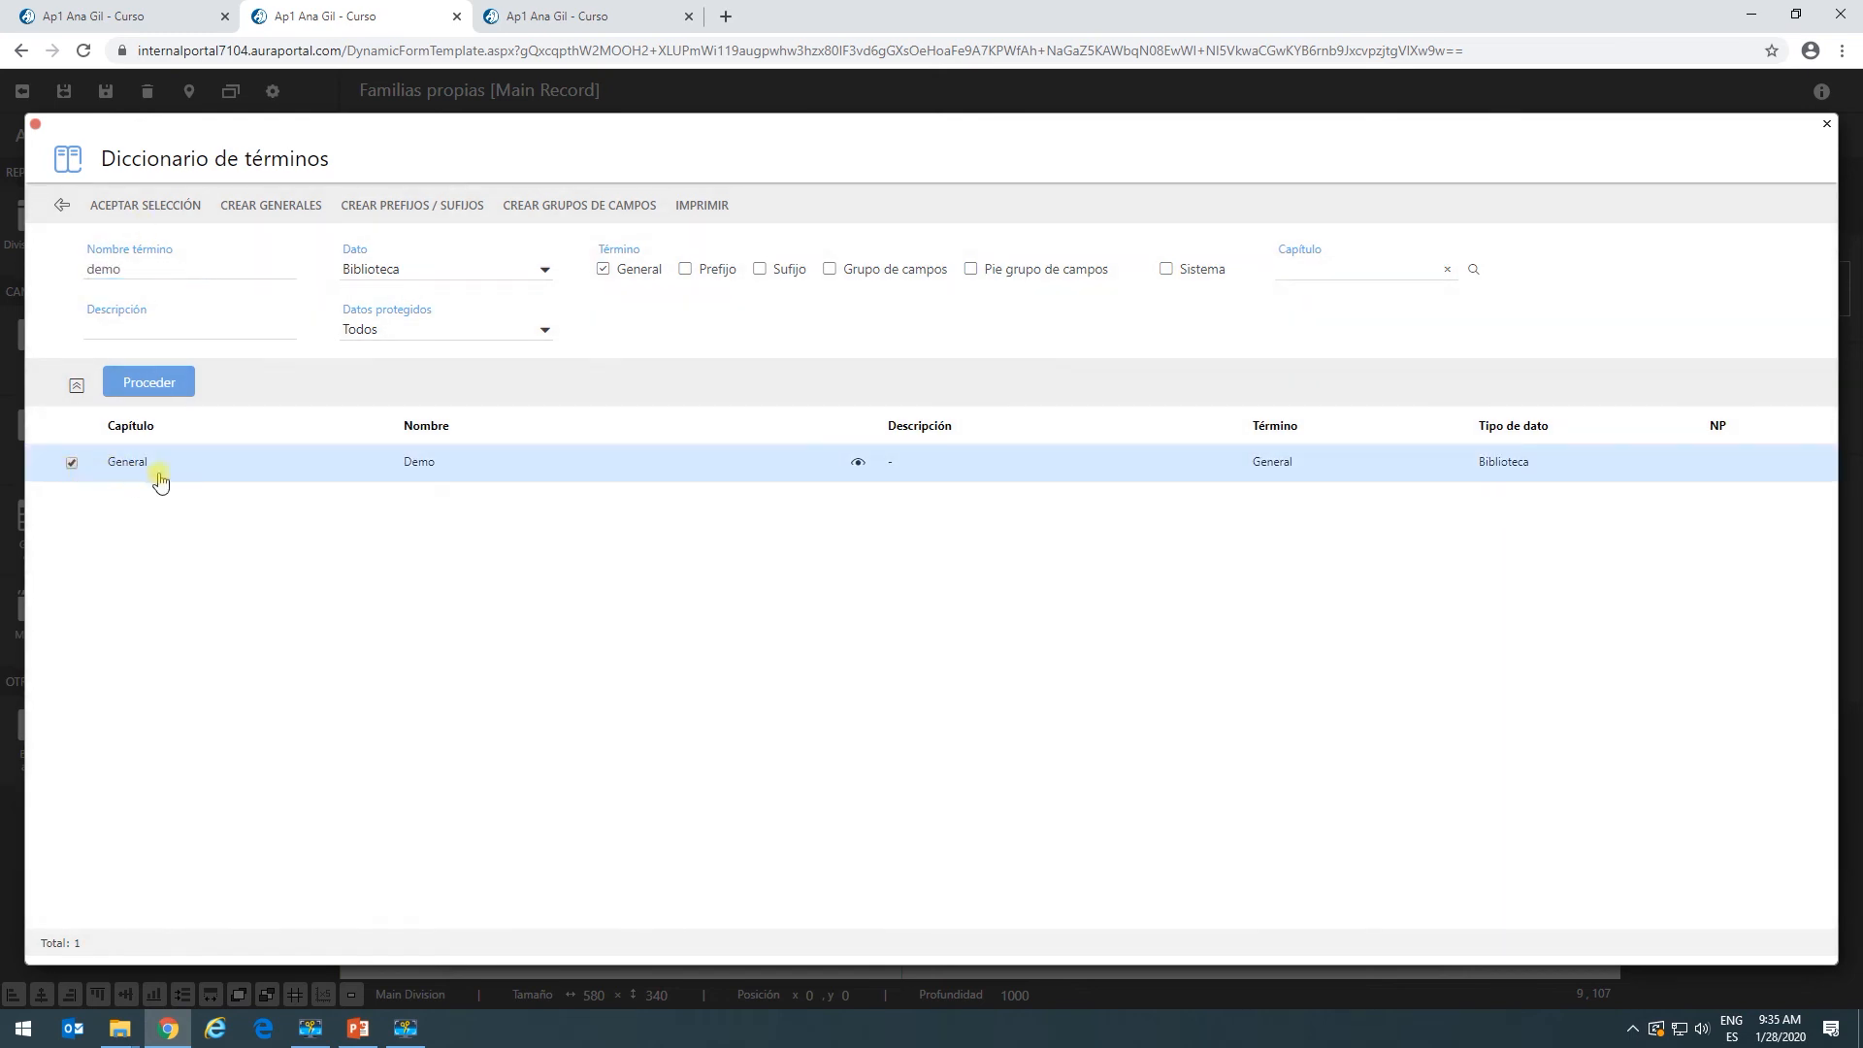
{"action": "left_click", "coordinate": [150, 207]}
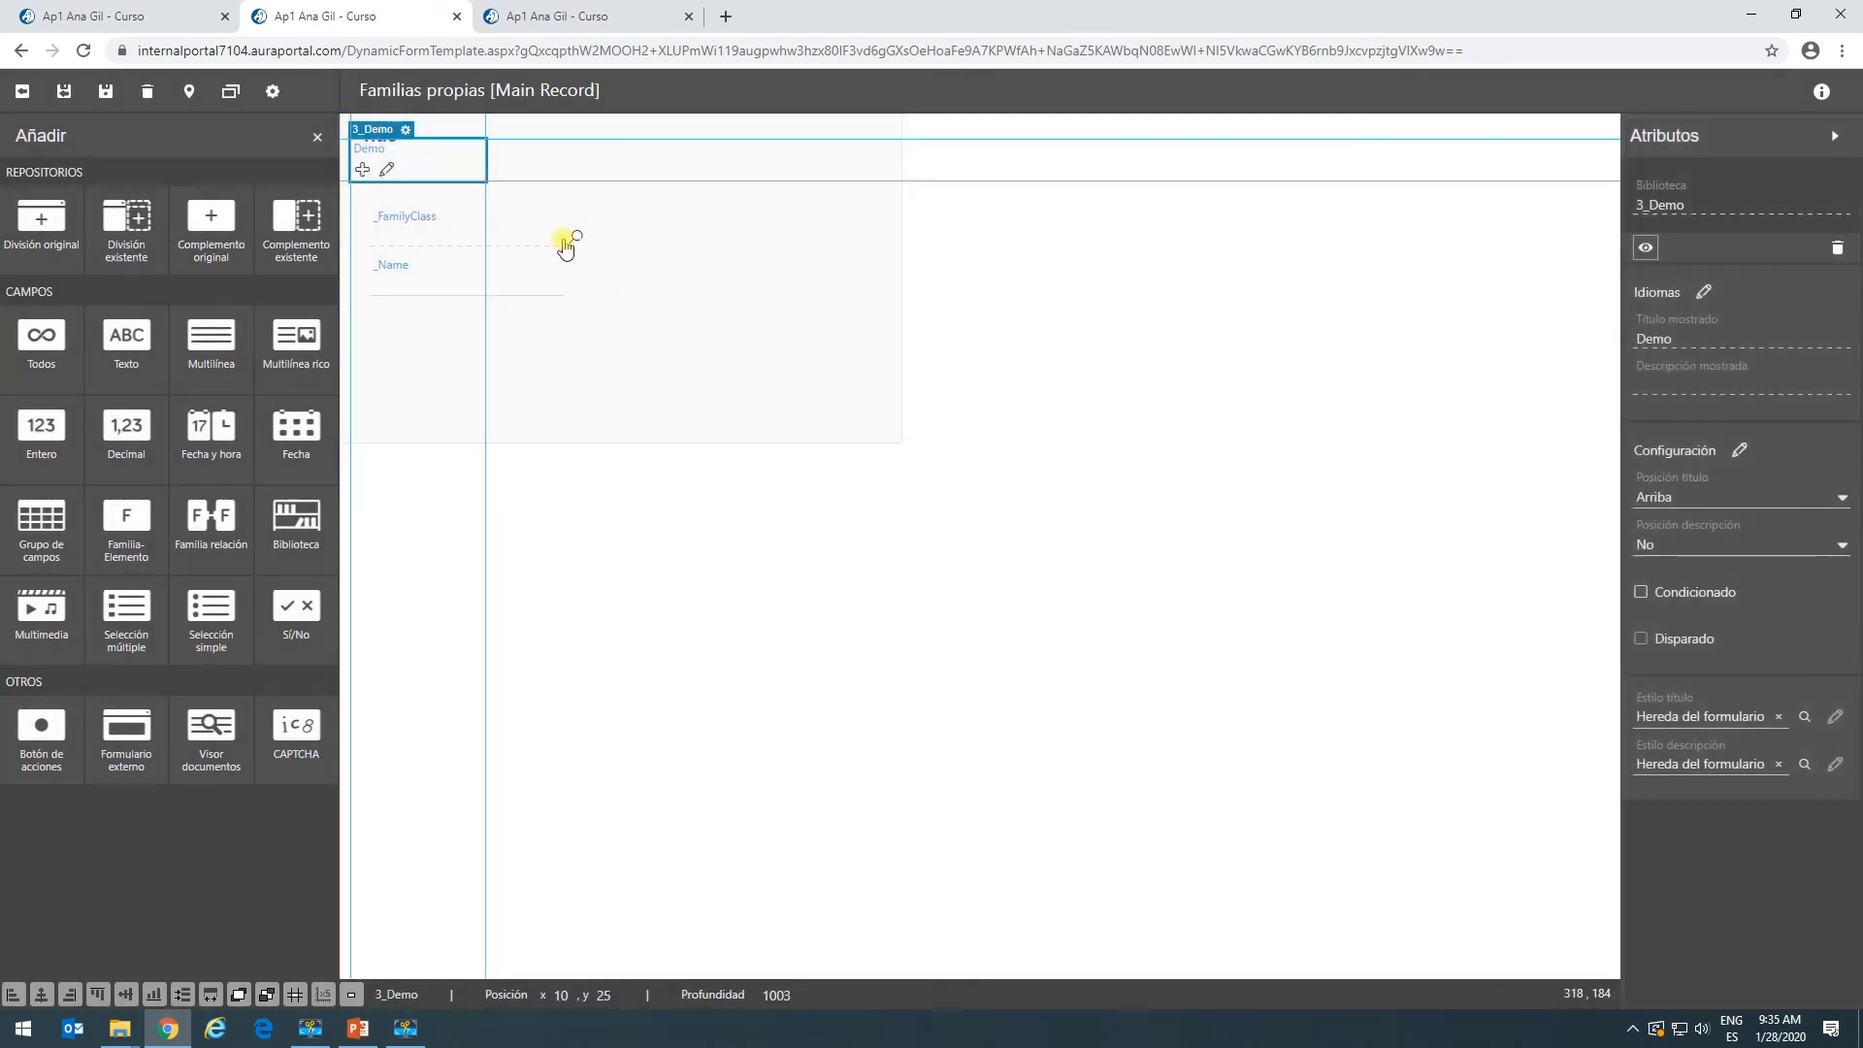
Position the Demo library field below _Name, aligned with the other fields at x 30, y 220.
{"action": "left_click_drag", "start_coordinate": [419, 169], "coordinate": [427, 362]}
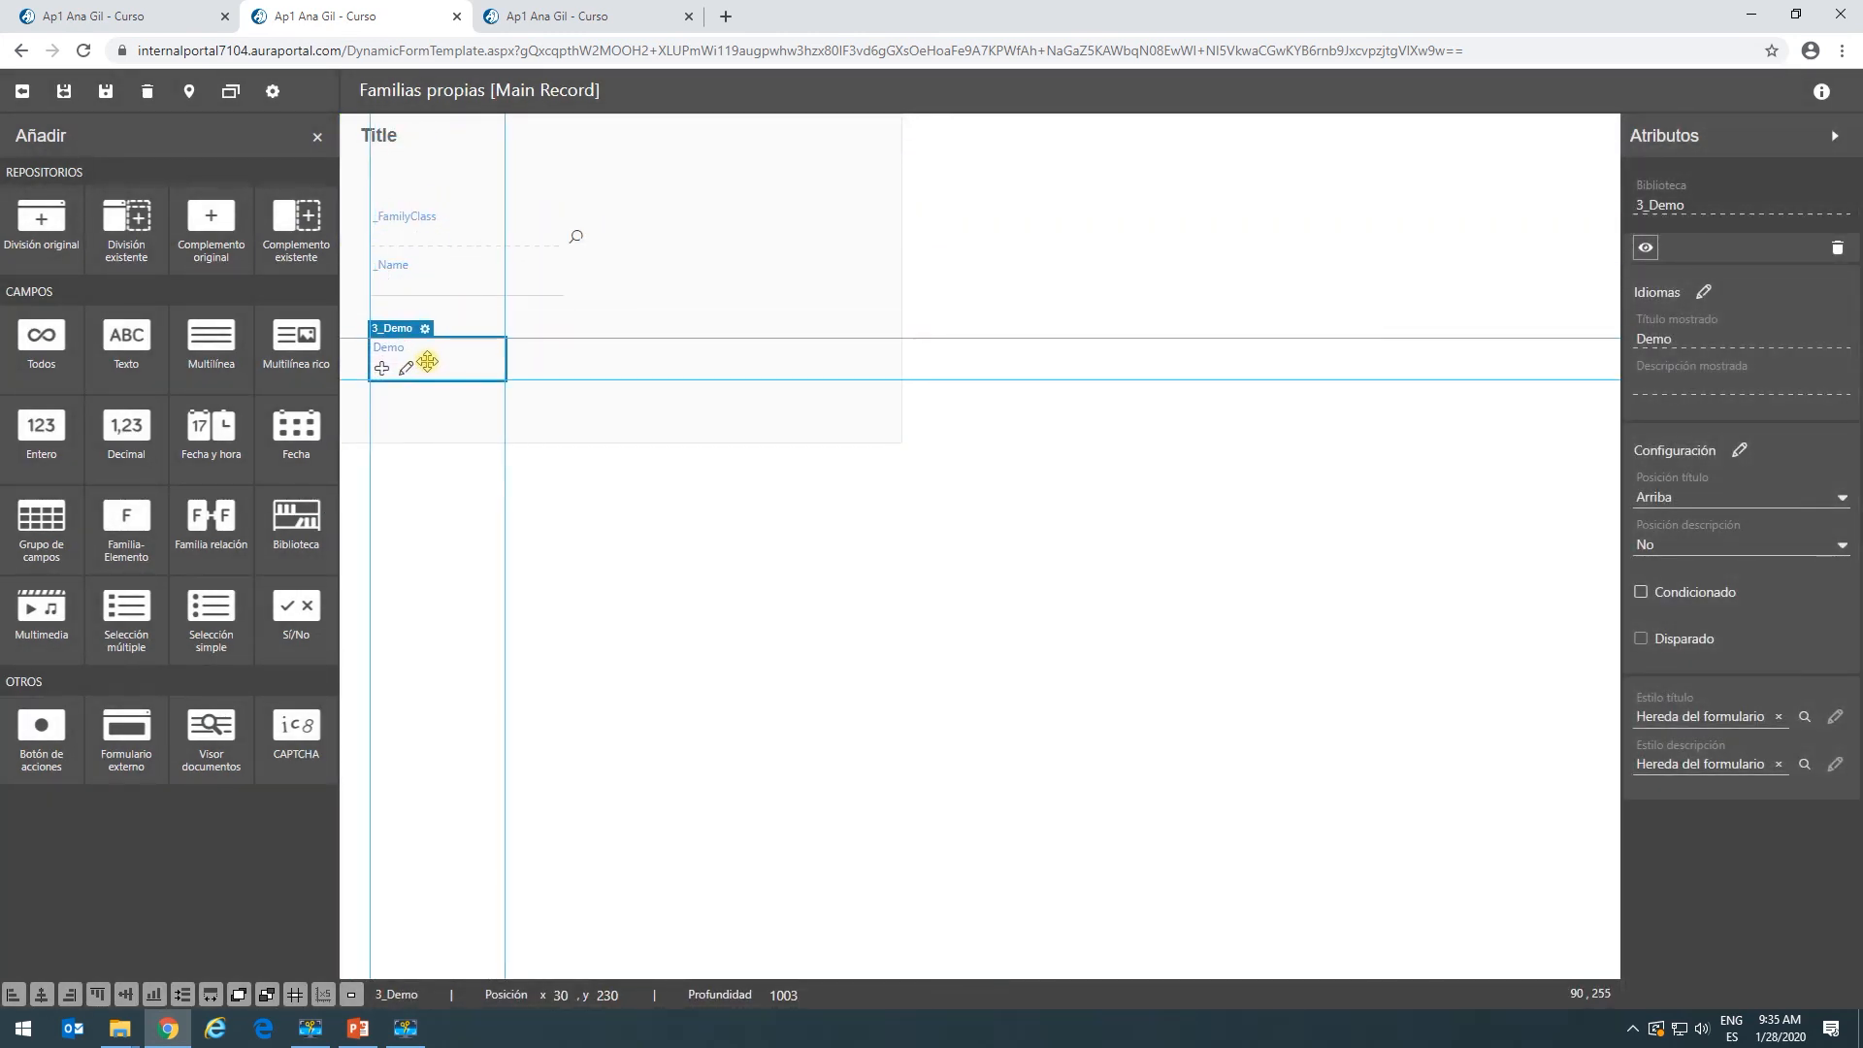
{"action": "left_click", "coordinate": [585, 540]}
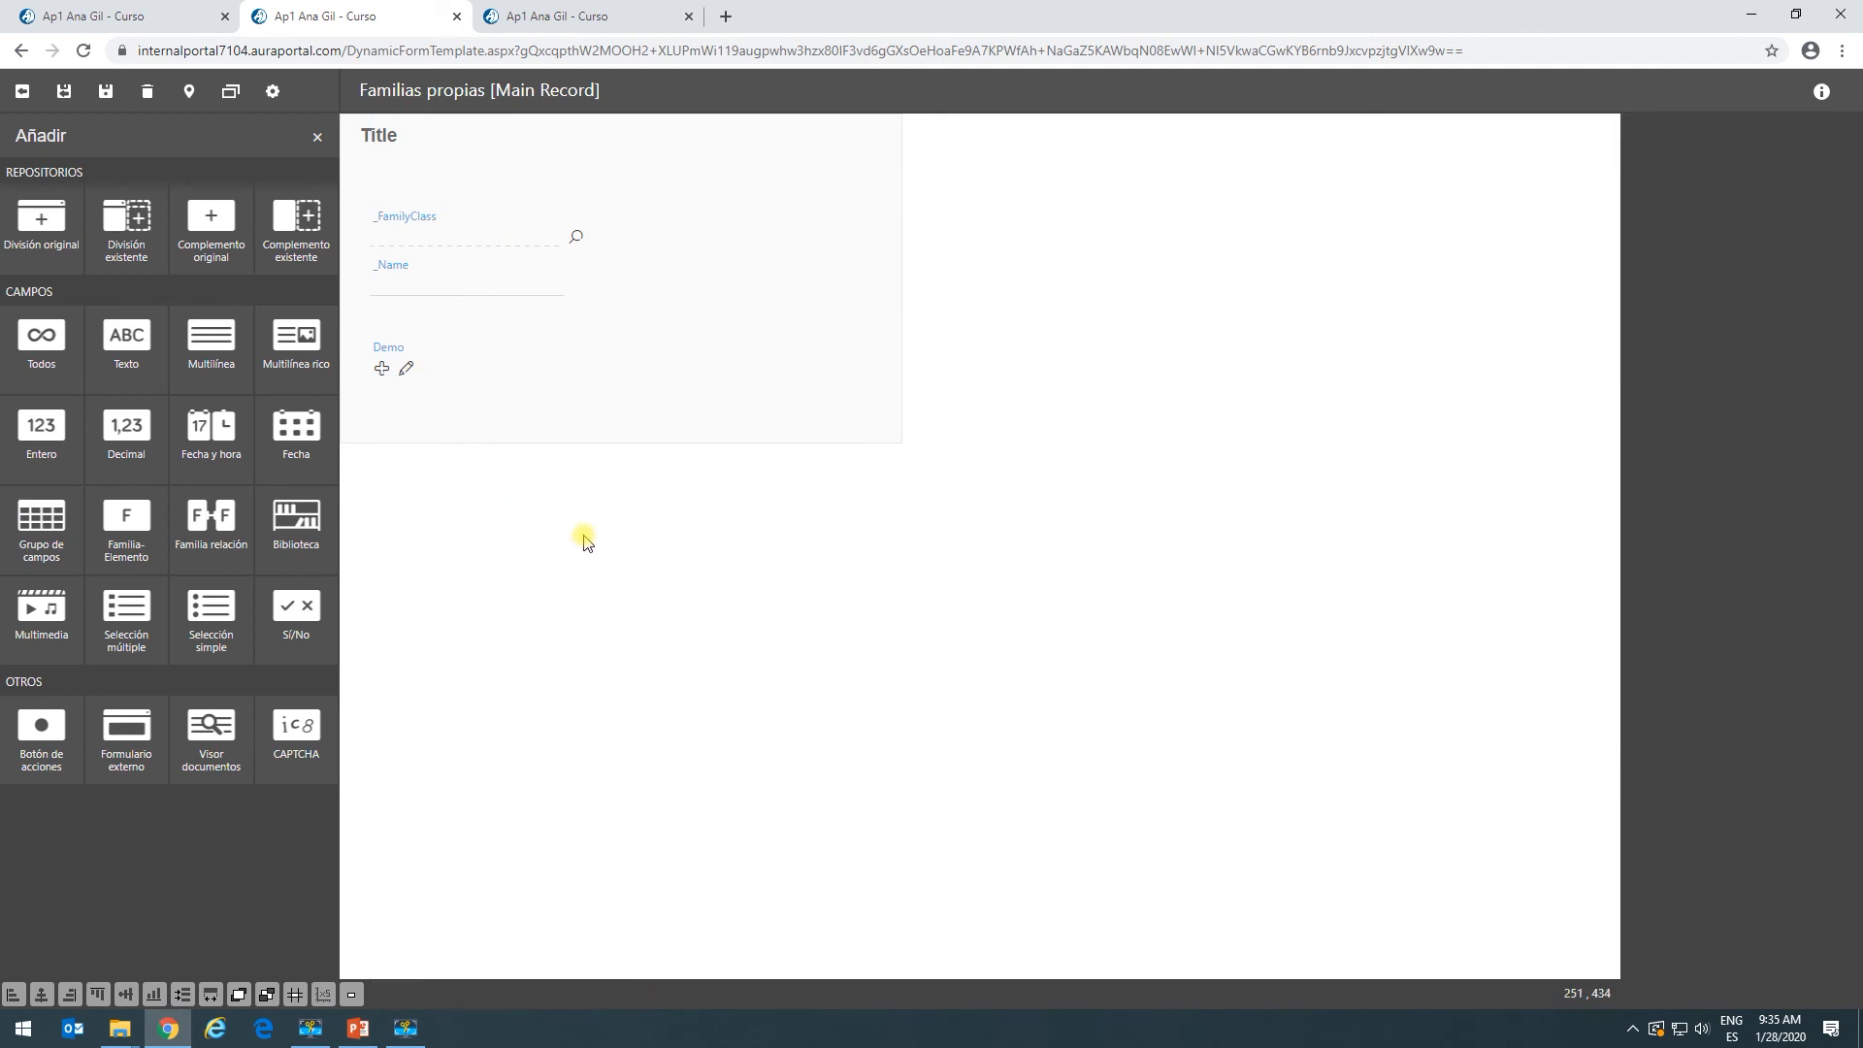
{"action": "left_click", "coordinate": [393, 371]}
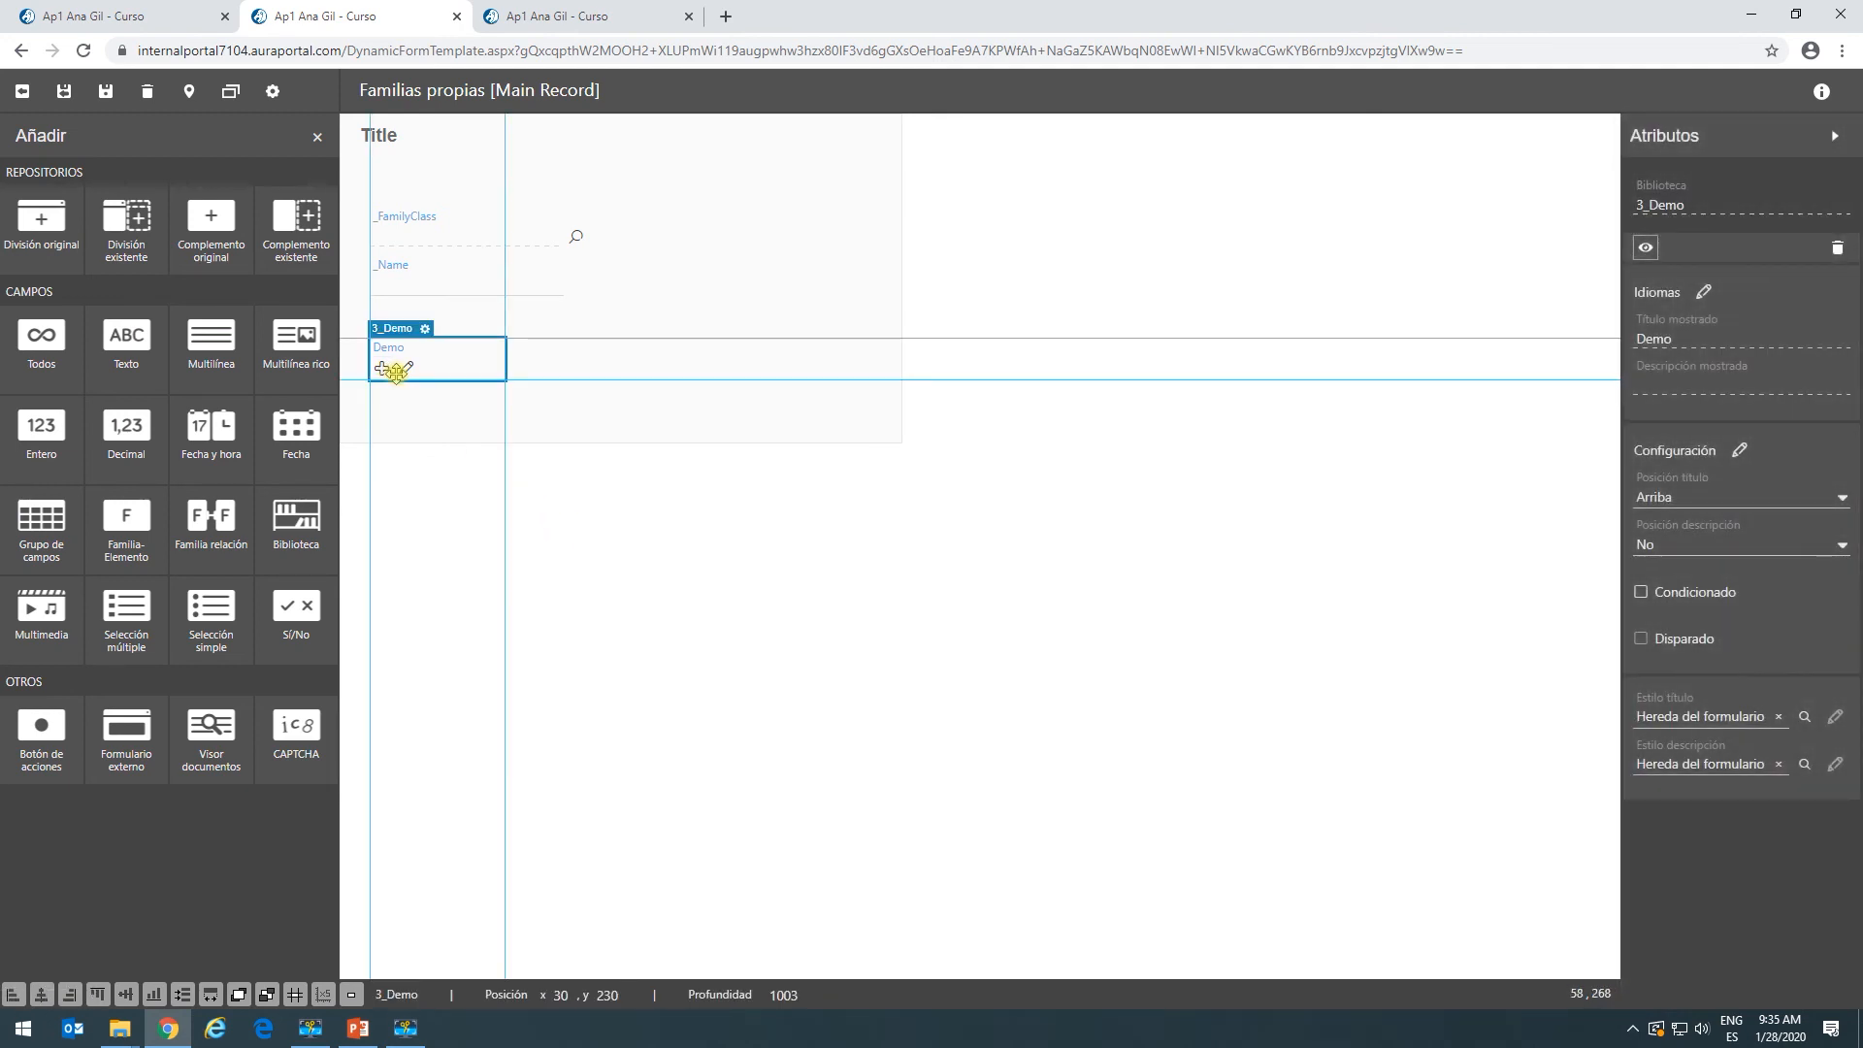
{"action": "key", "text": "Up"}
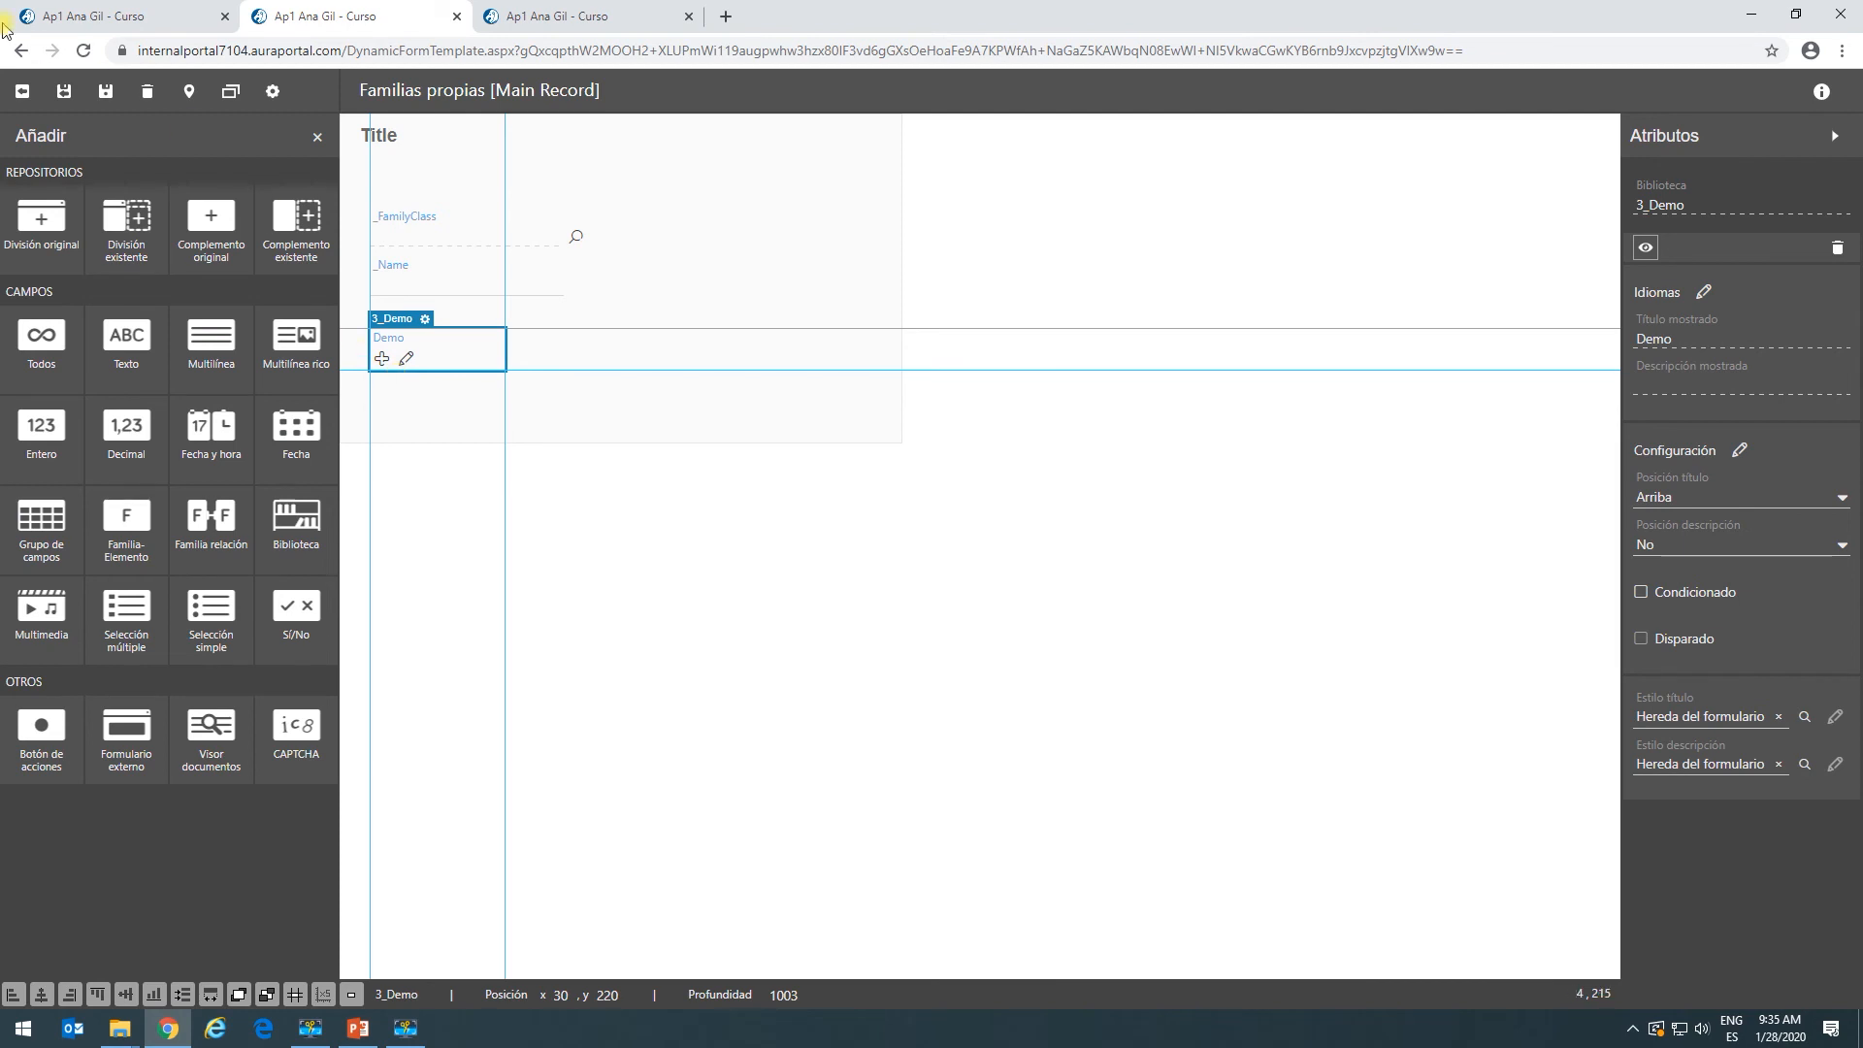
Save and close the Main Record form, leave the forms list, and save and exit the Continentes family settings.
{"action": "left_click", "coordinate": [64, 92]}
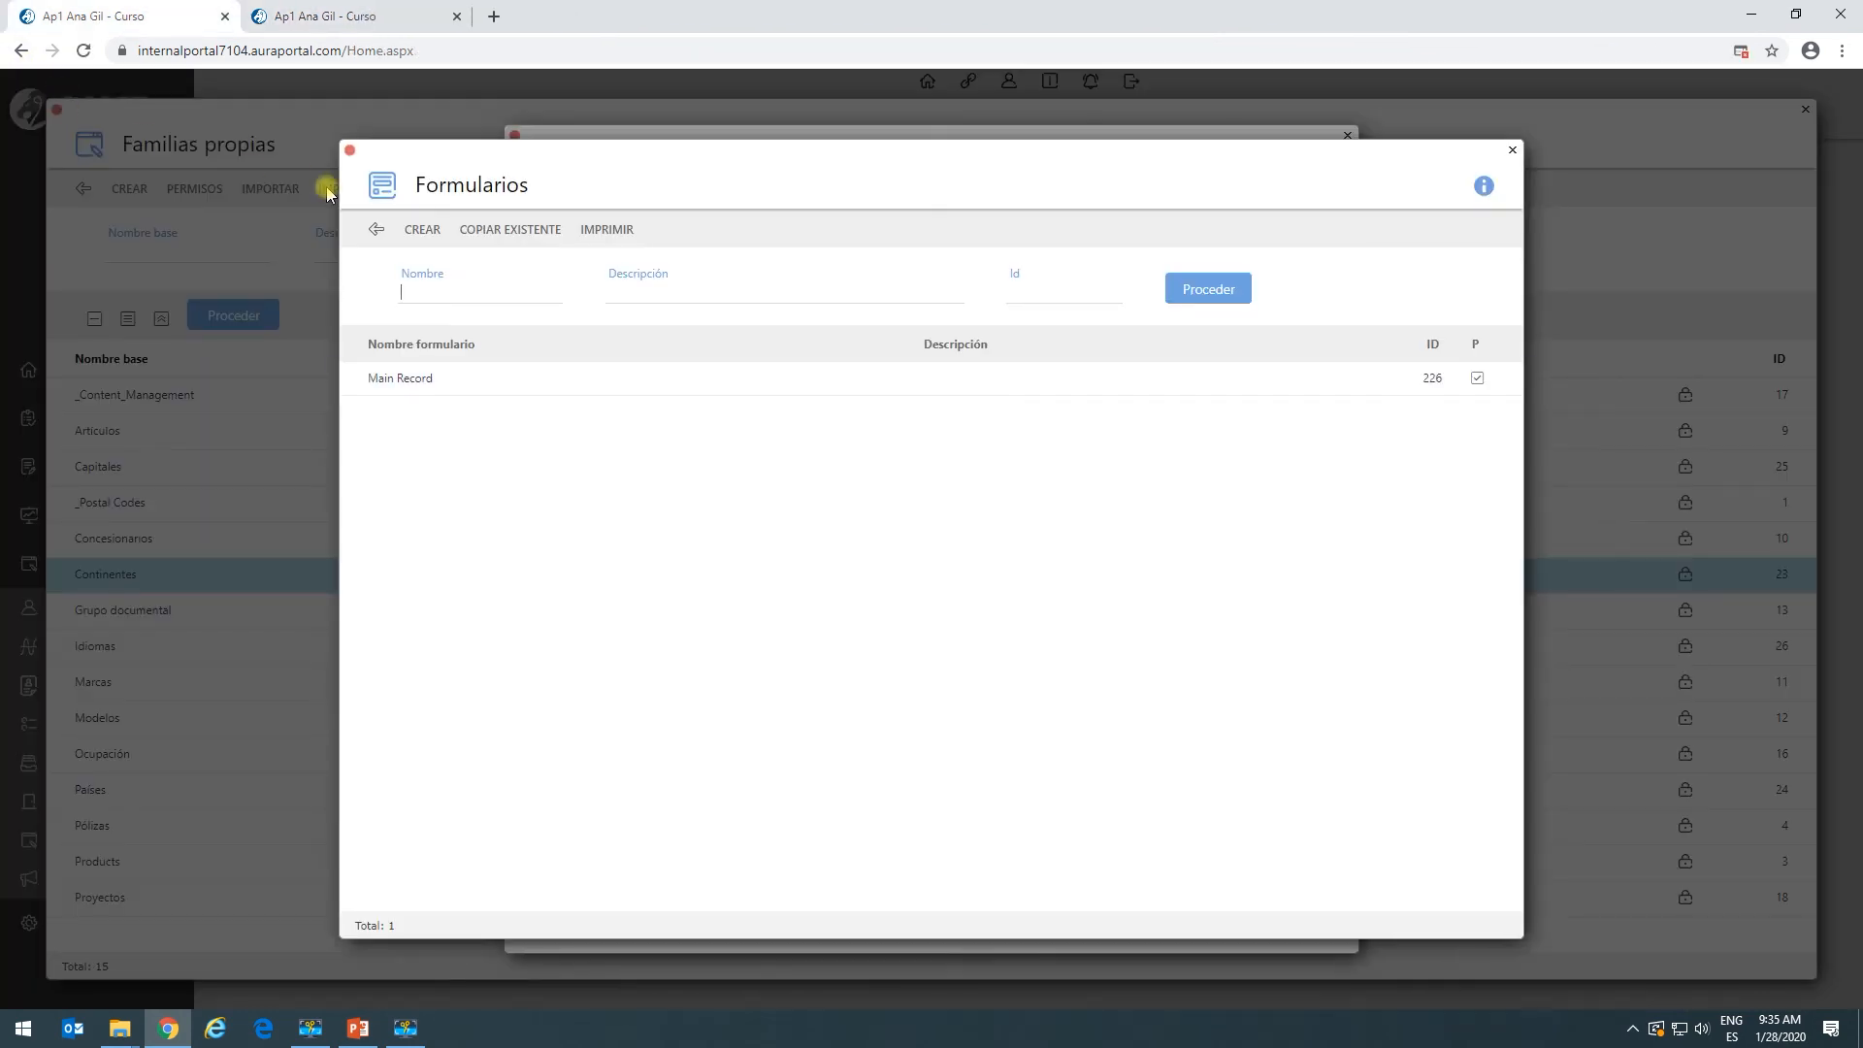
{"action": "left_click", "coordinate": [378, 229]}
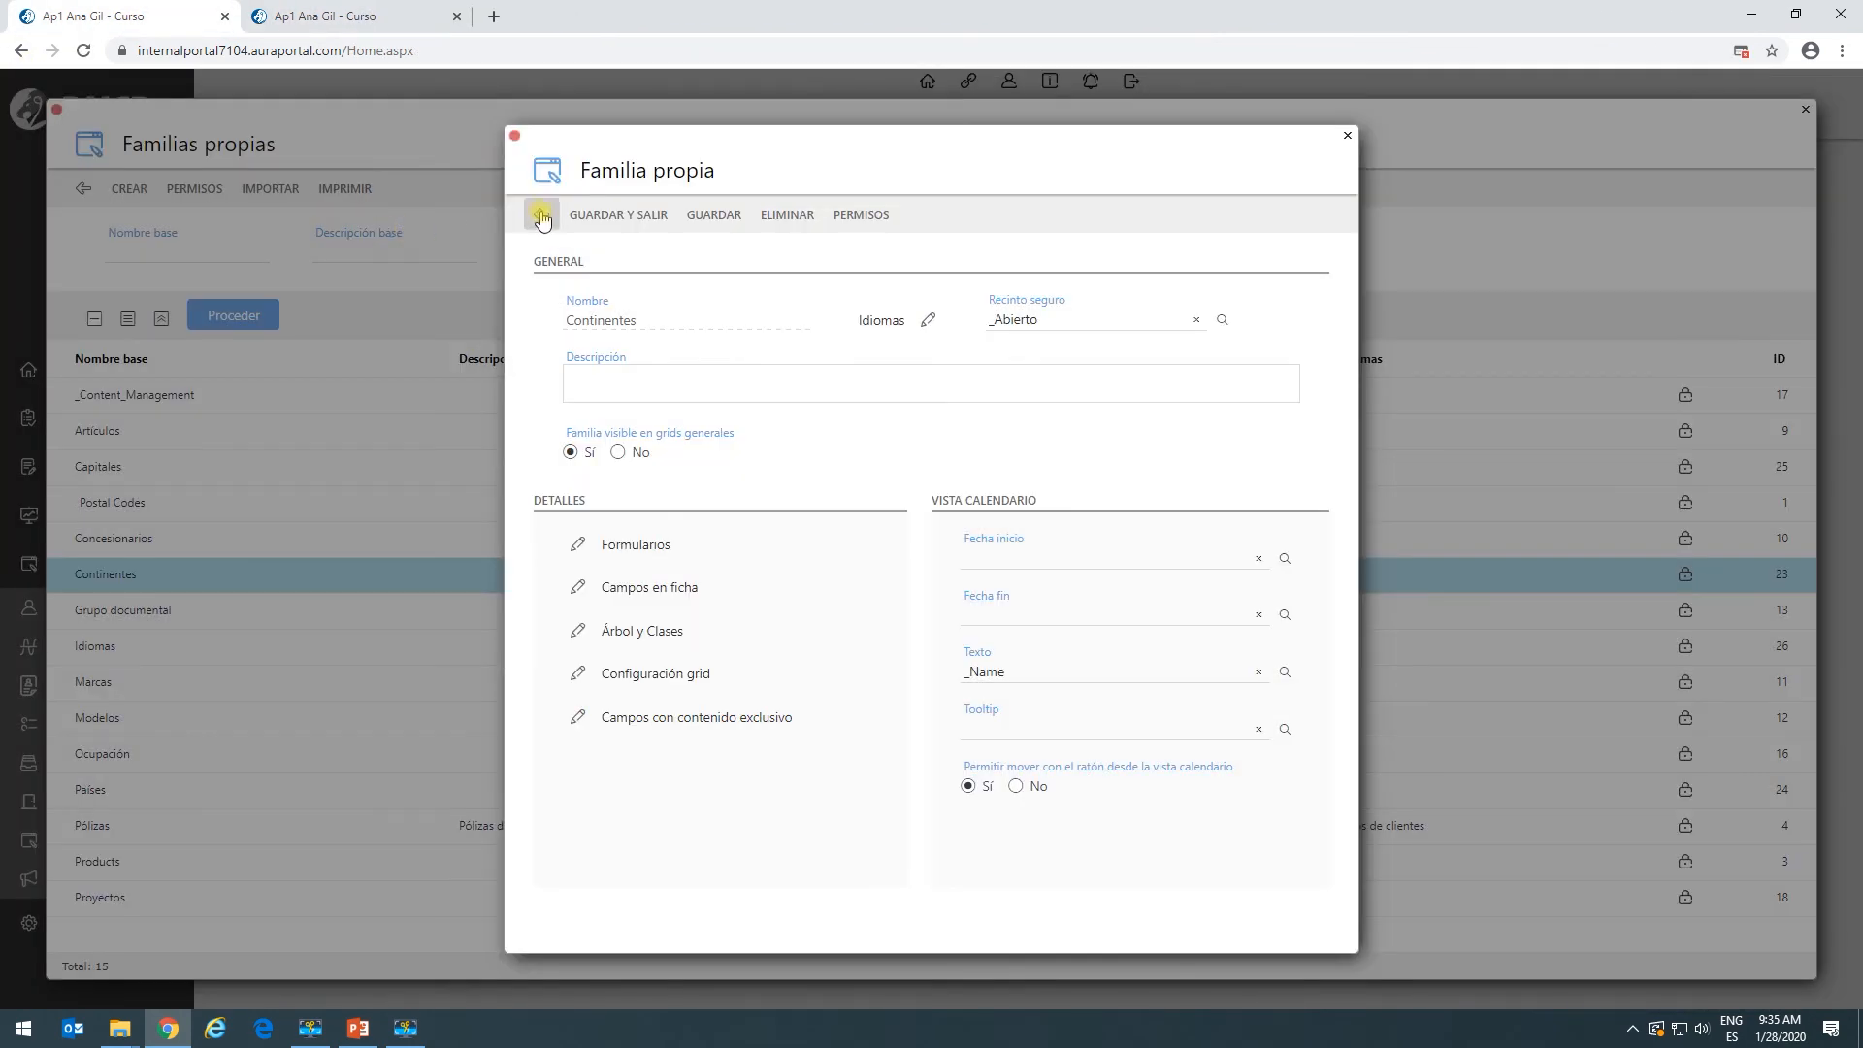
{"action": "left_click", "coordinate": [587, 218]}
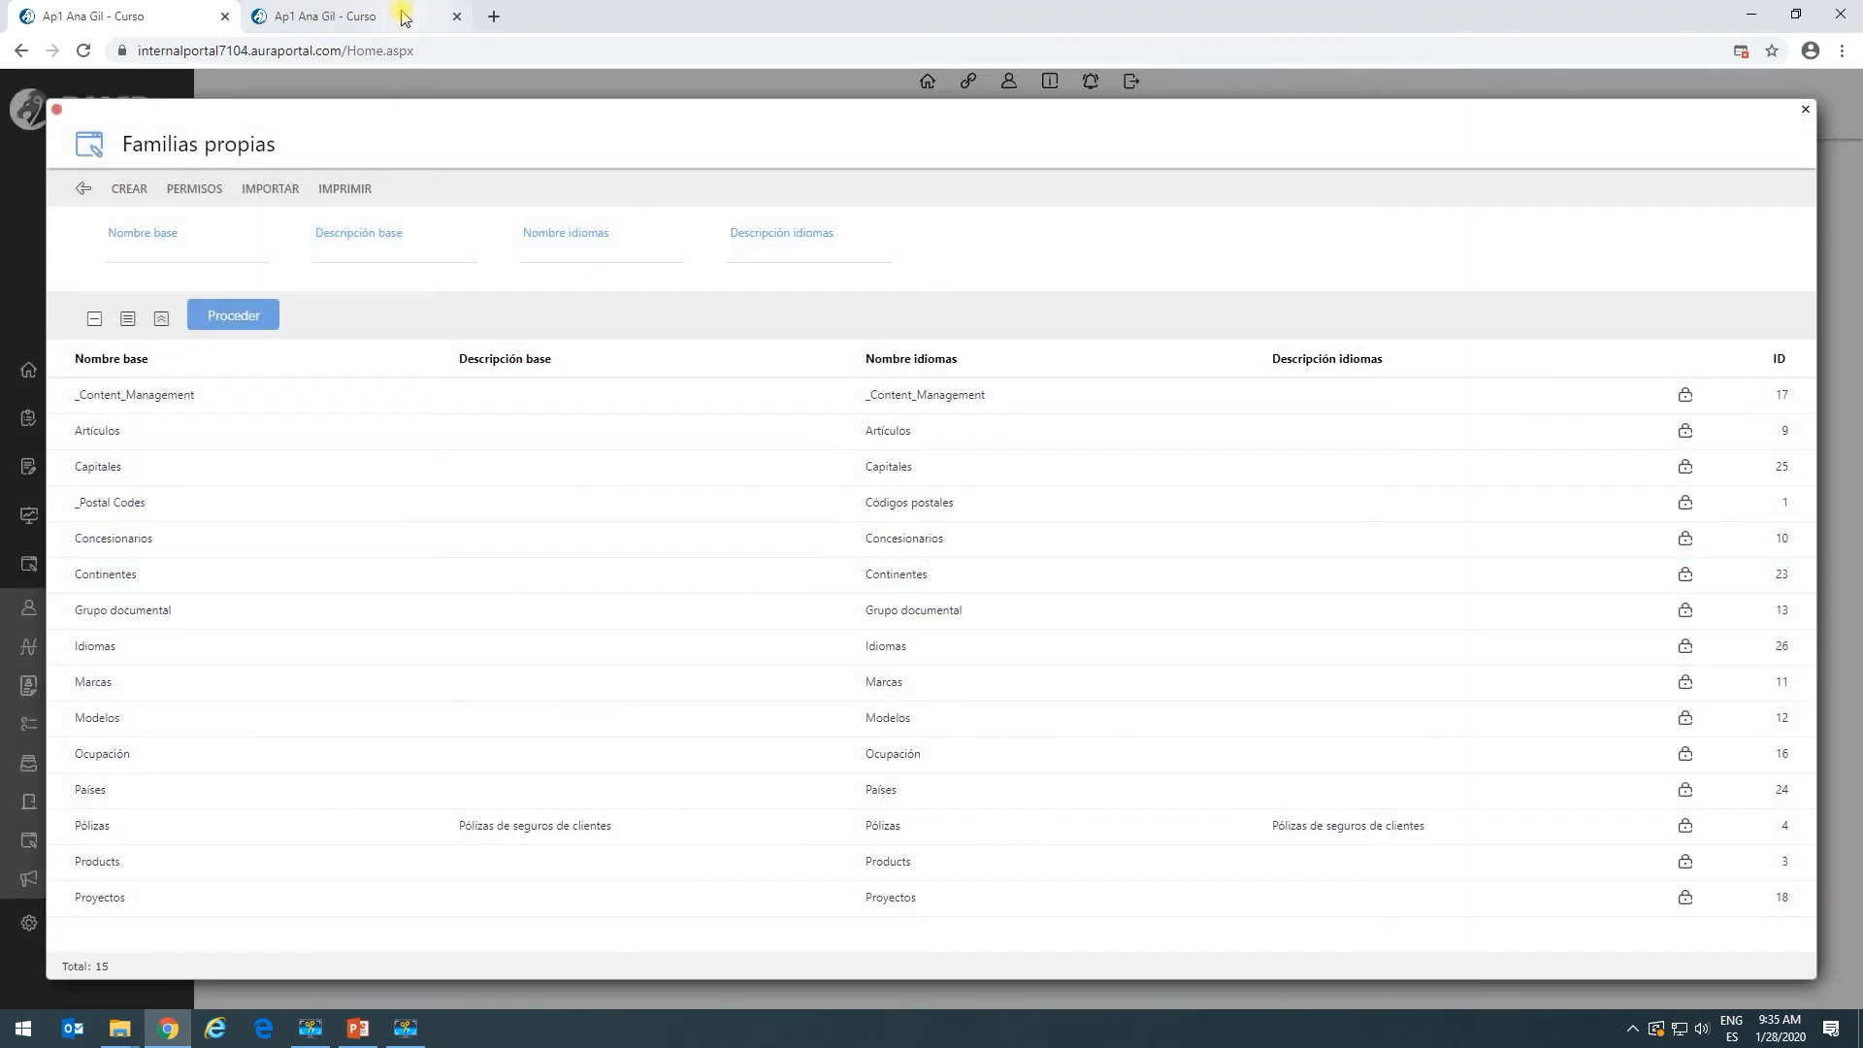
Go to Familias propias in the other portal window, list the Continentes elements, and open the Europa record.
{"action": "left_click", "coordinate": [403, 18]}
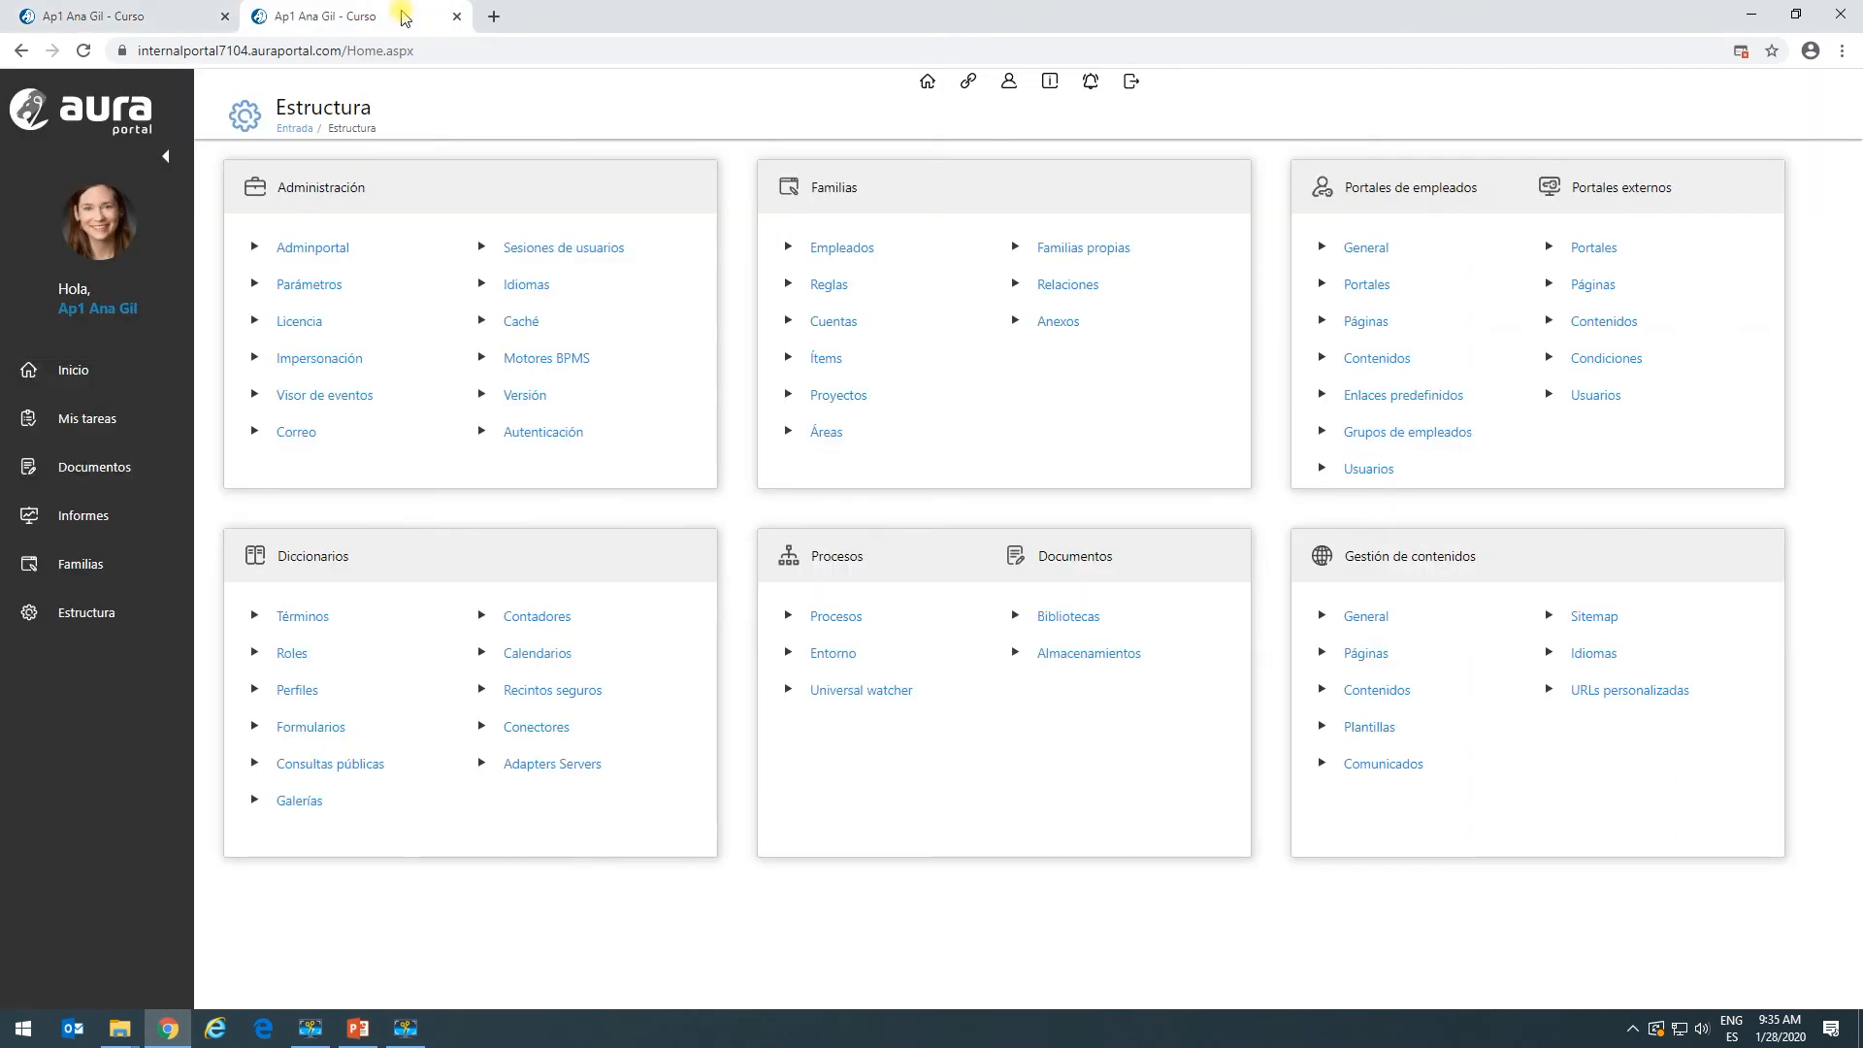
{"action": "left_click", "coordinate": [97, 571]}
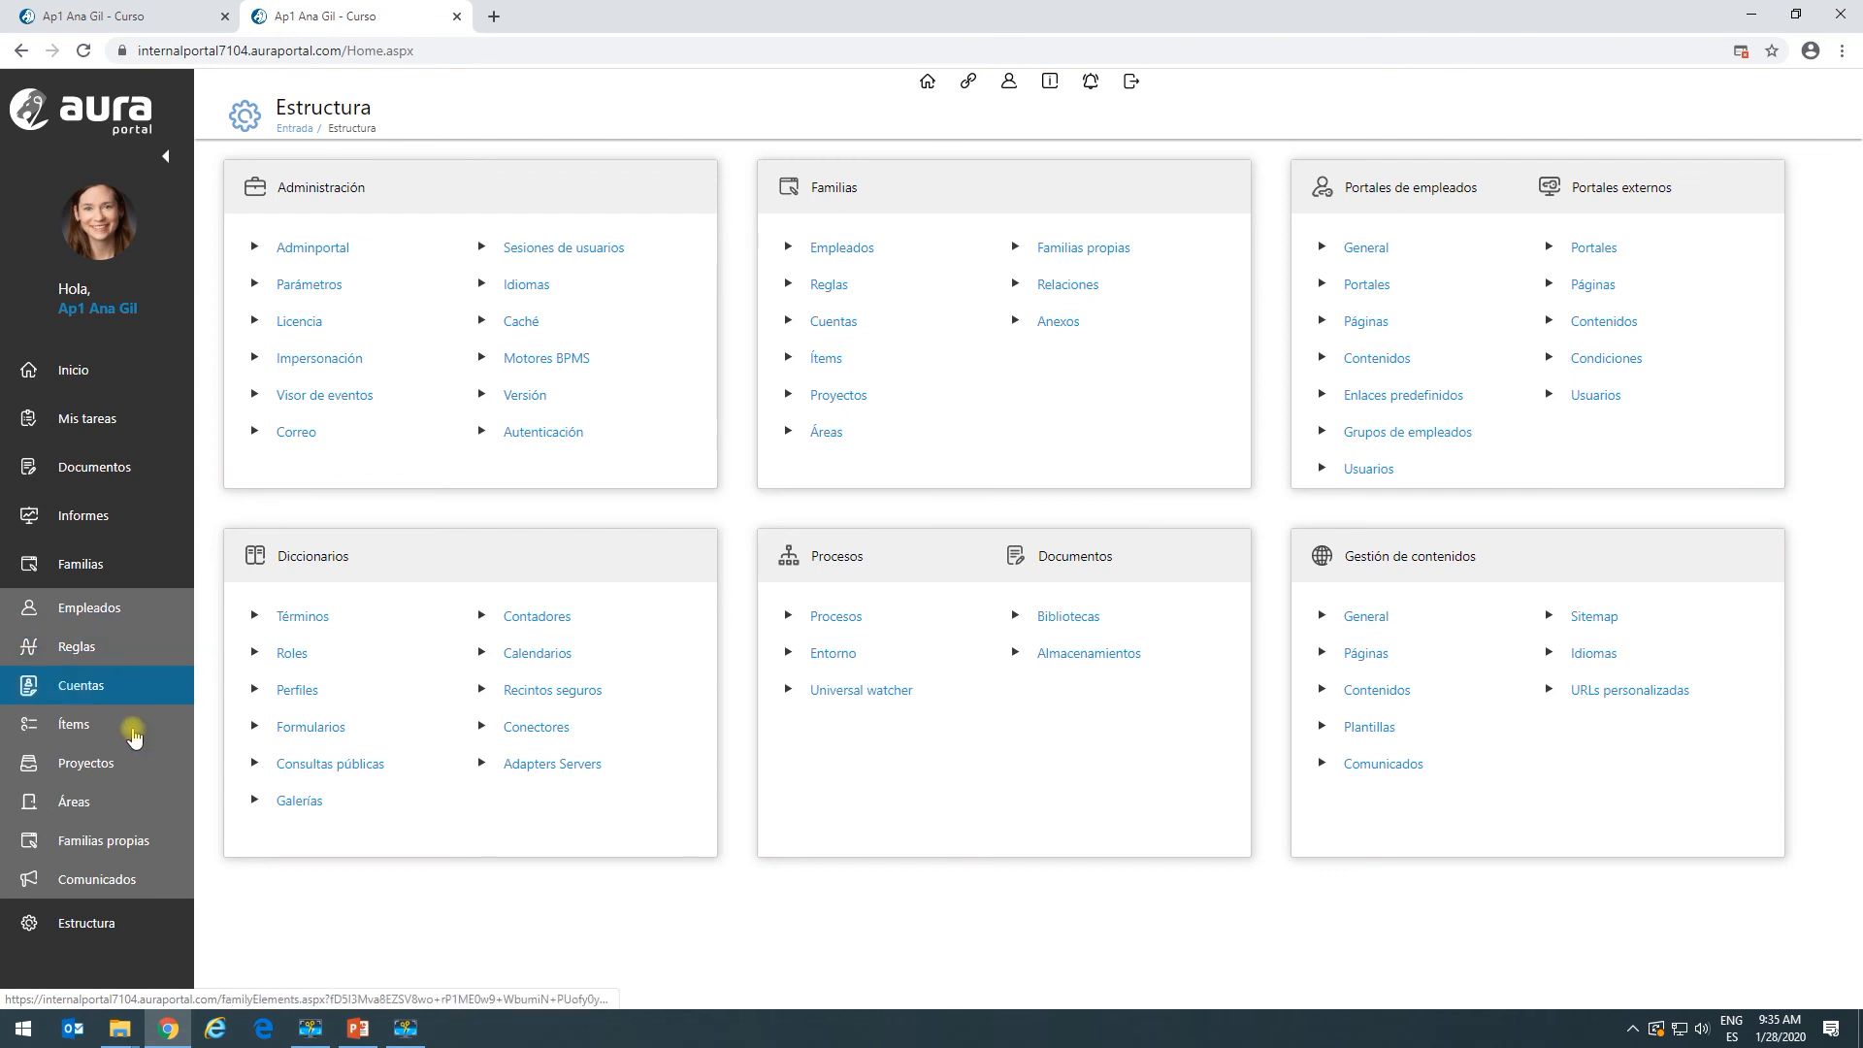
{"action": "left_click", "coordinate": [169, 831]}
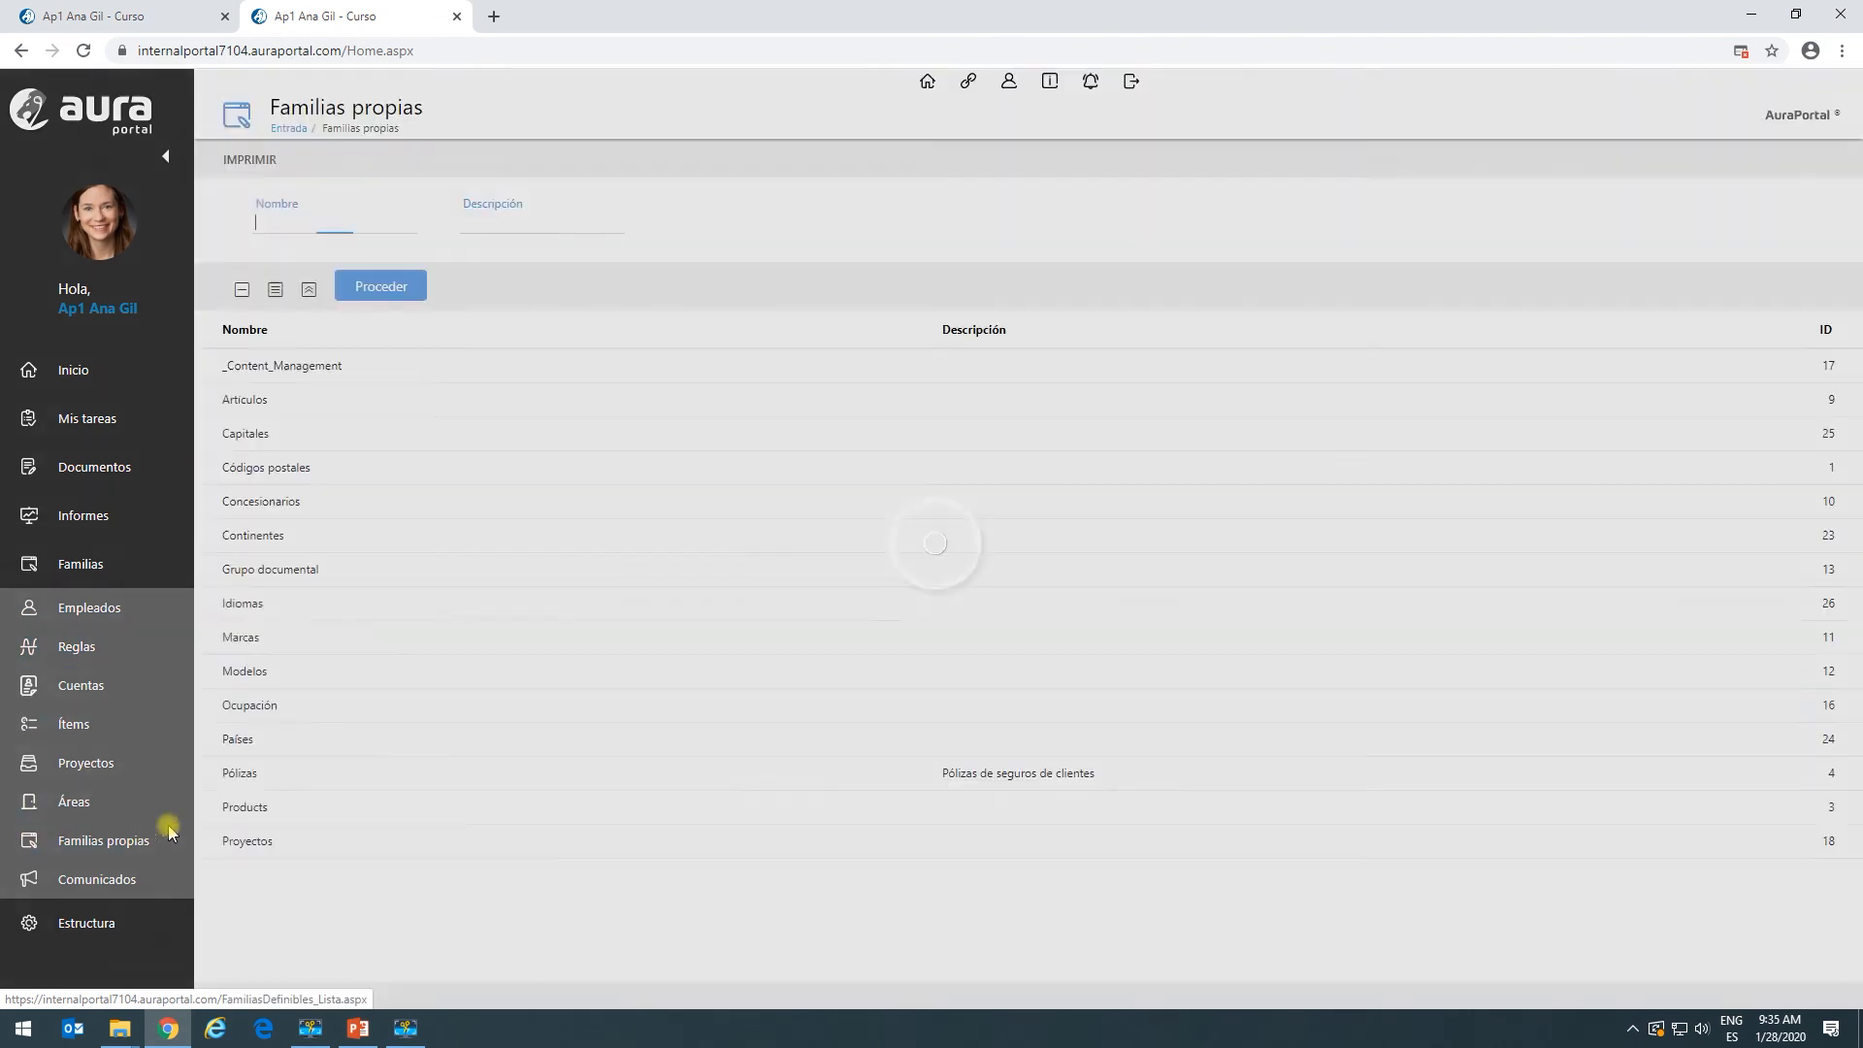
{"action": "left_click", "coordinate": [273, 537]}
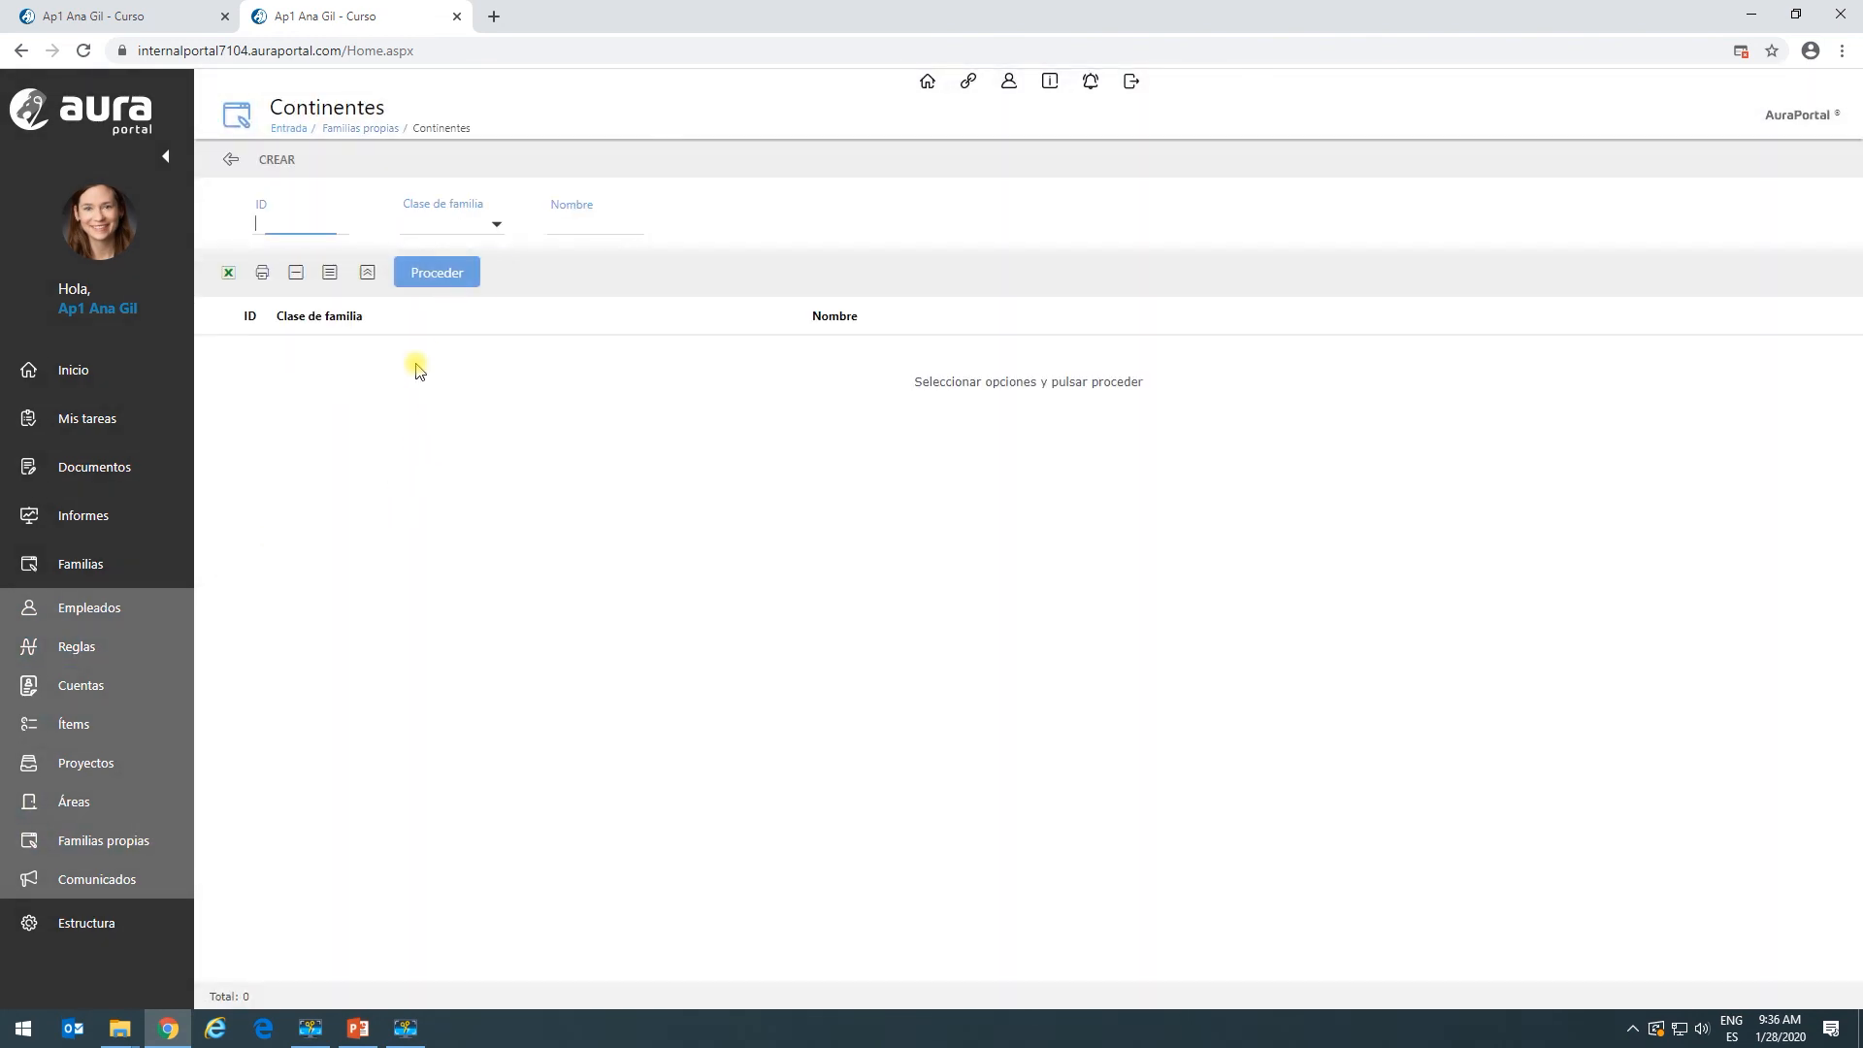
{"action": "left_click", "coordinate": [433, 275]}
{"action": "left_click", "coordinate": [322, 357]}
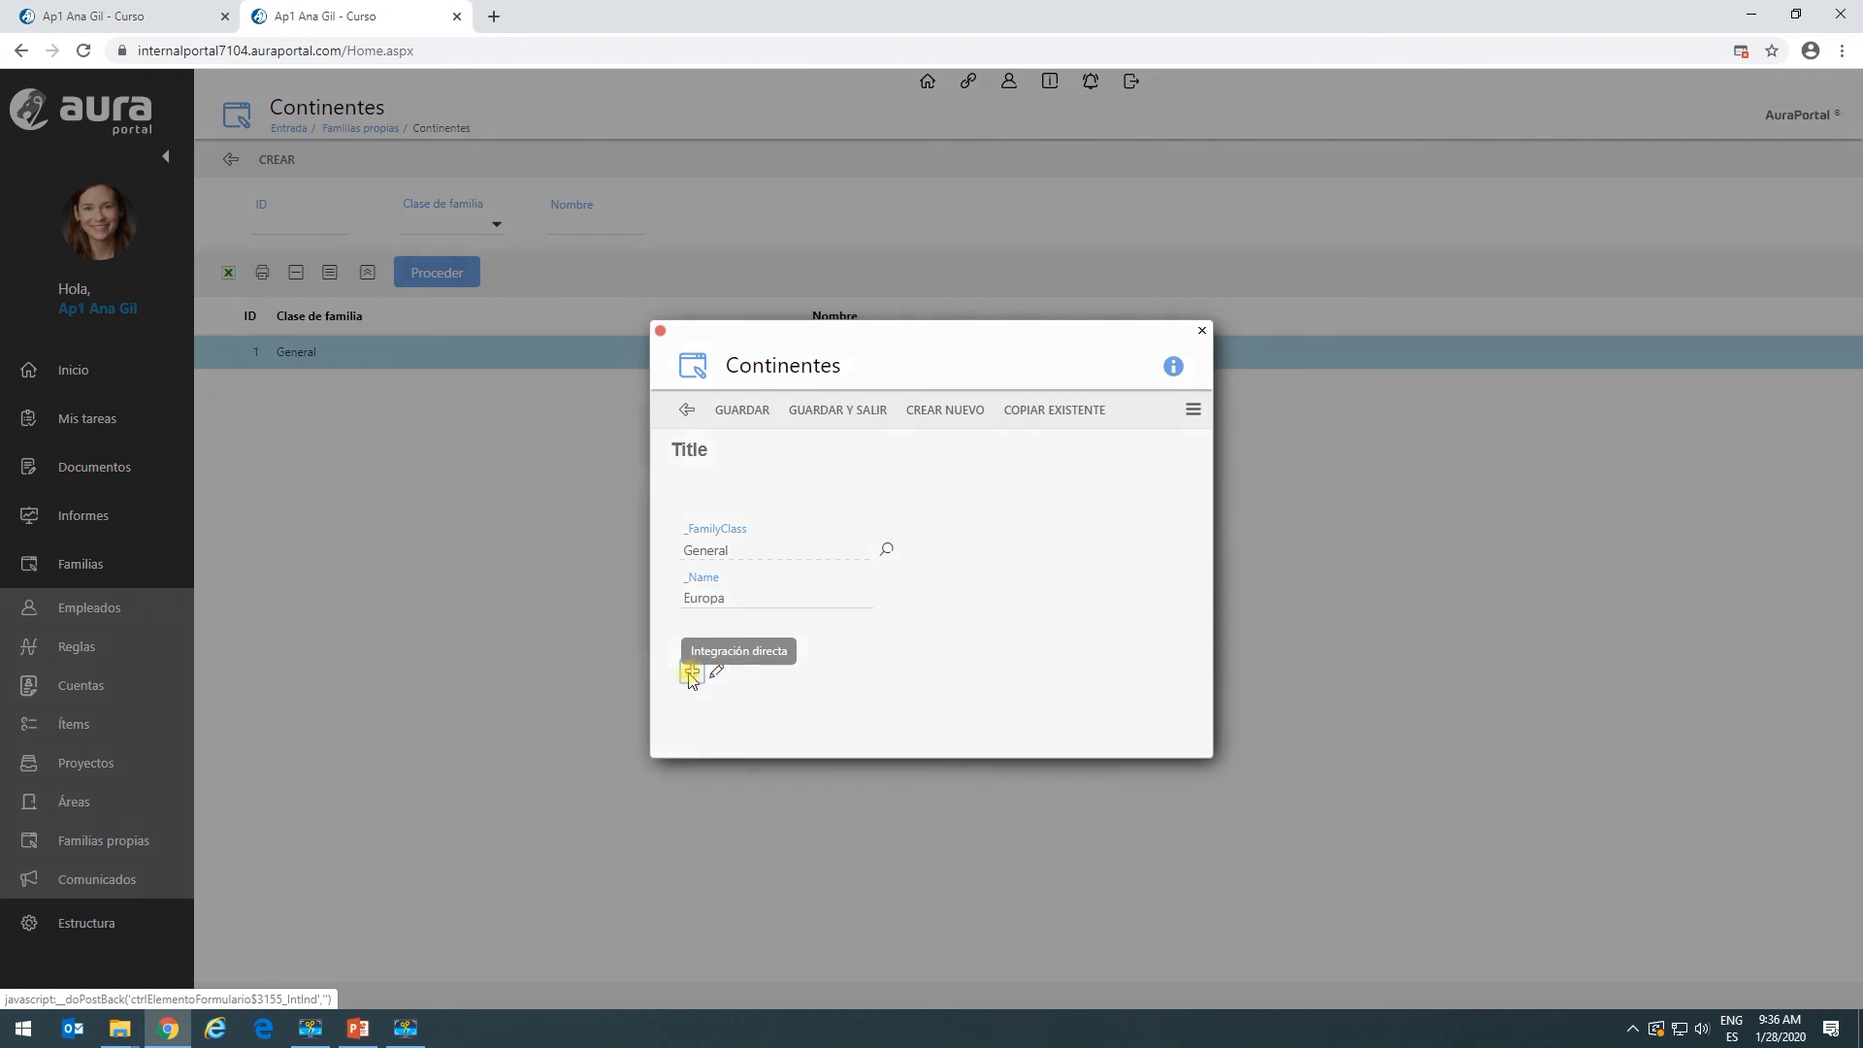
Integrate DocChino.doc from the Docs folder directly into the Europa record's Demo library field.
{"action": "left_click", "coordinate": [691, 673]}
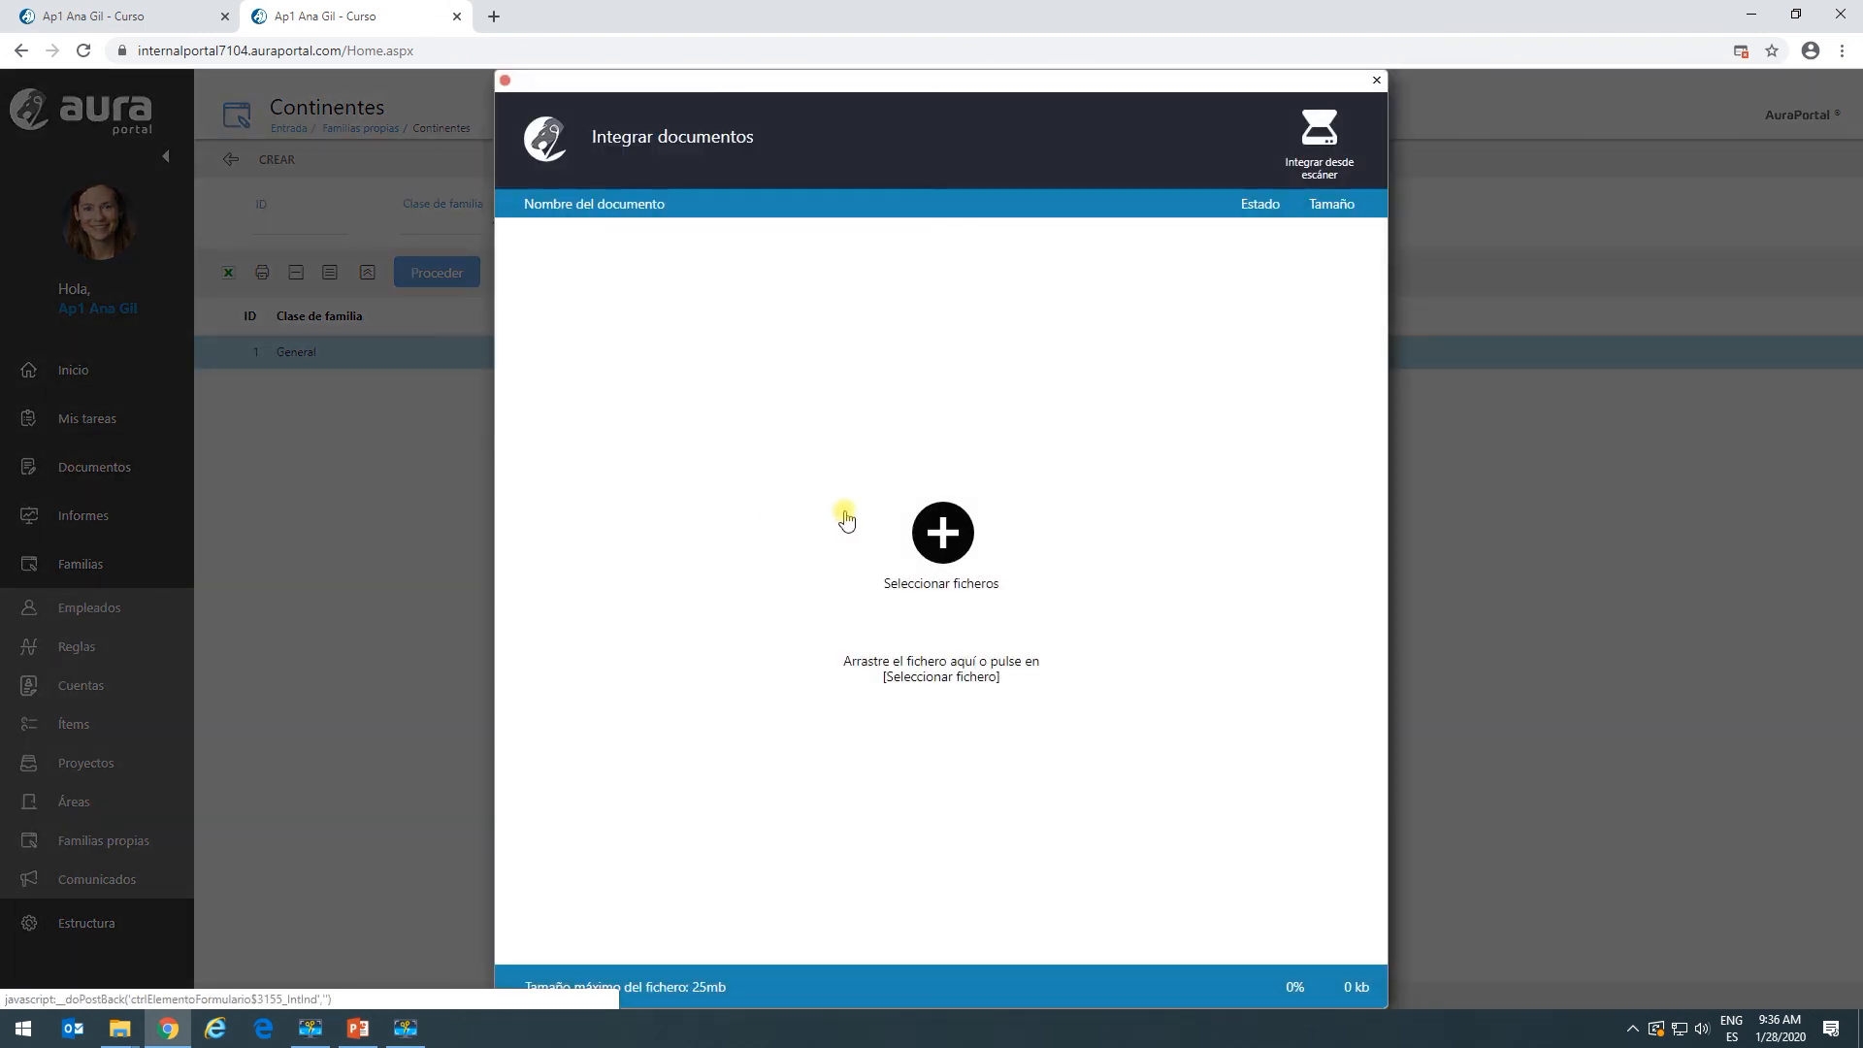
{"action": "left_click", "coordinate": [942, 531]}
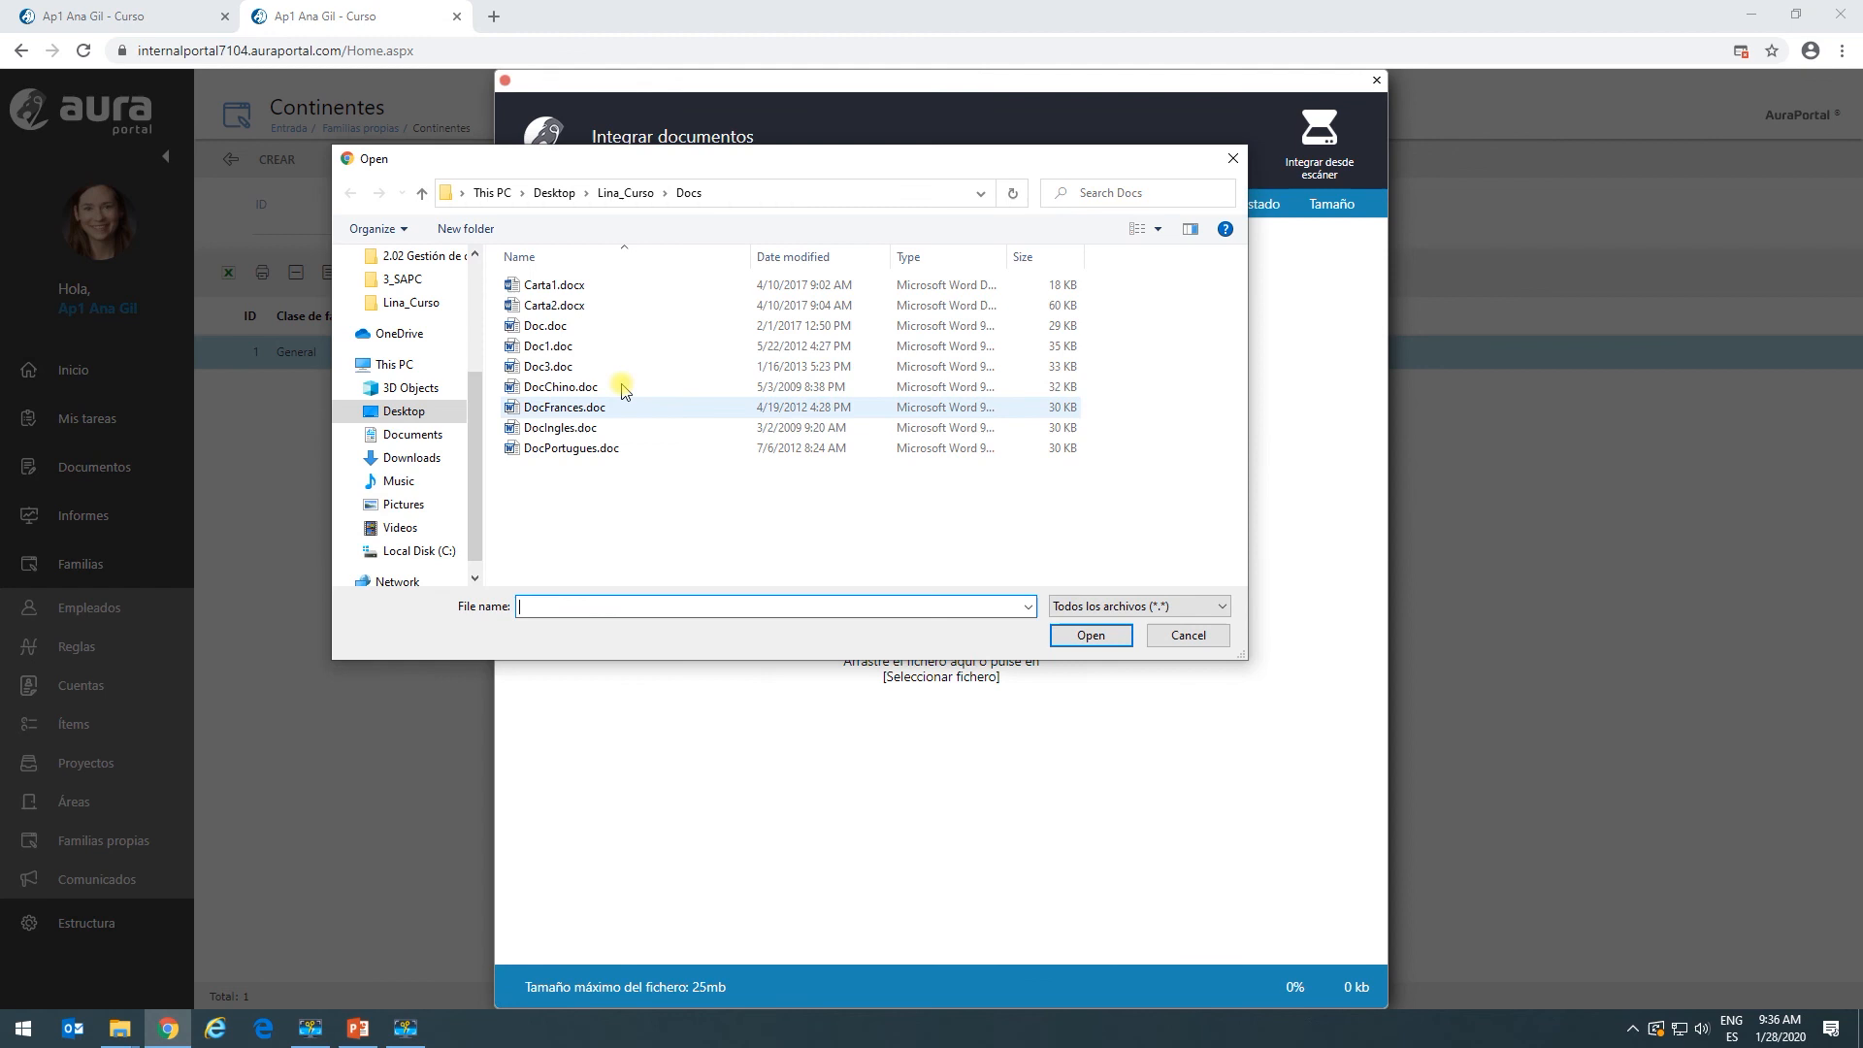
{"action": "left_click", "coordinate": [601, 388]}
{"action": "left_click", "coordinate": [1088, 635]}
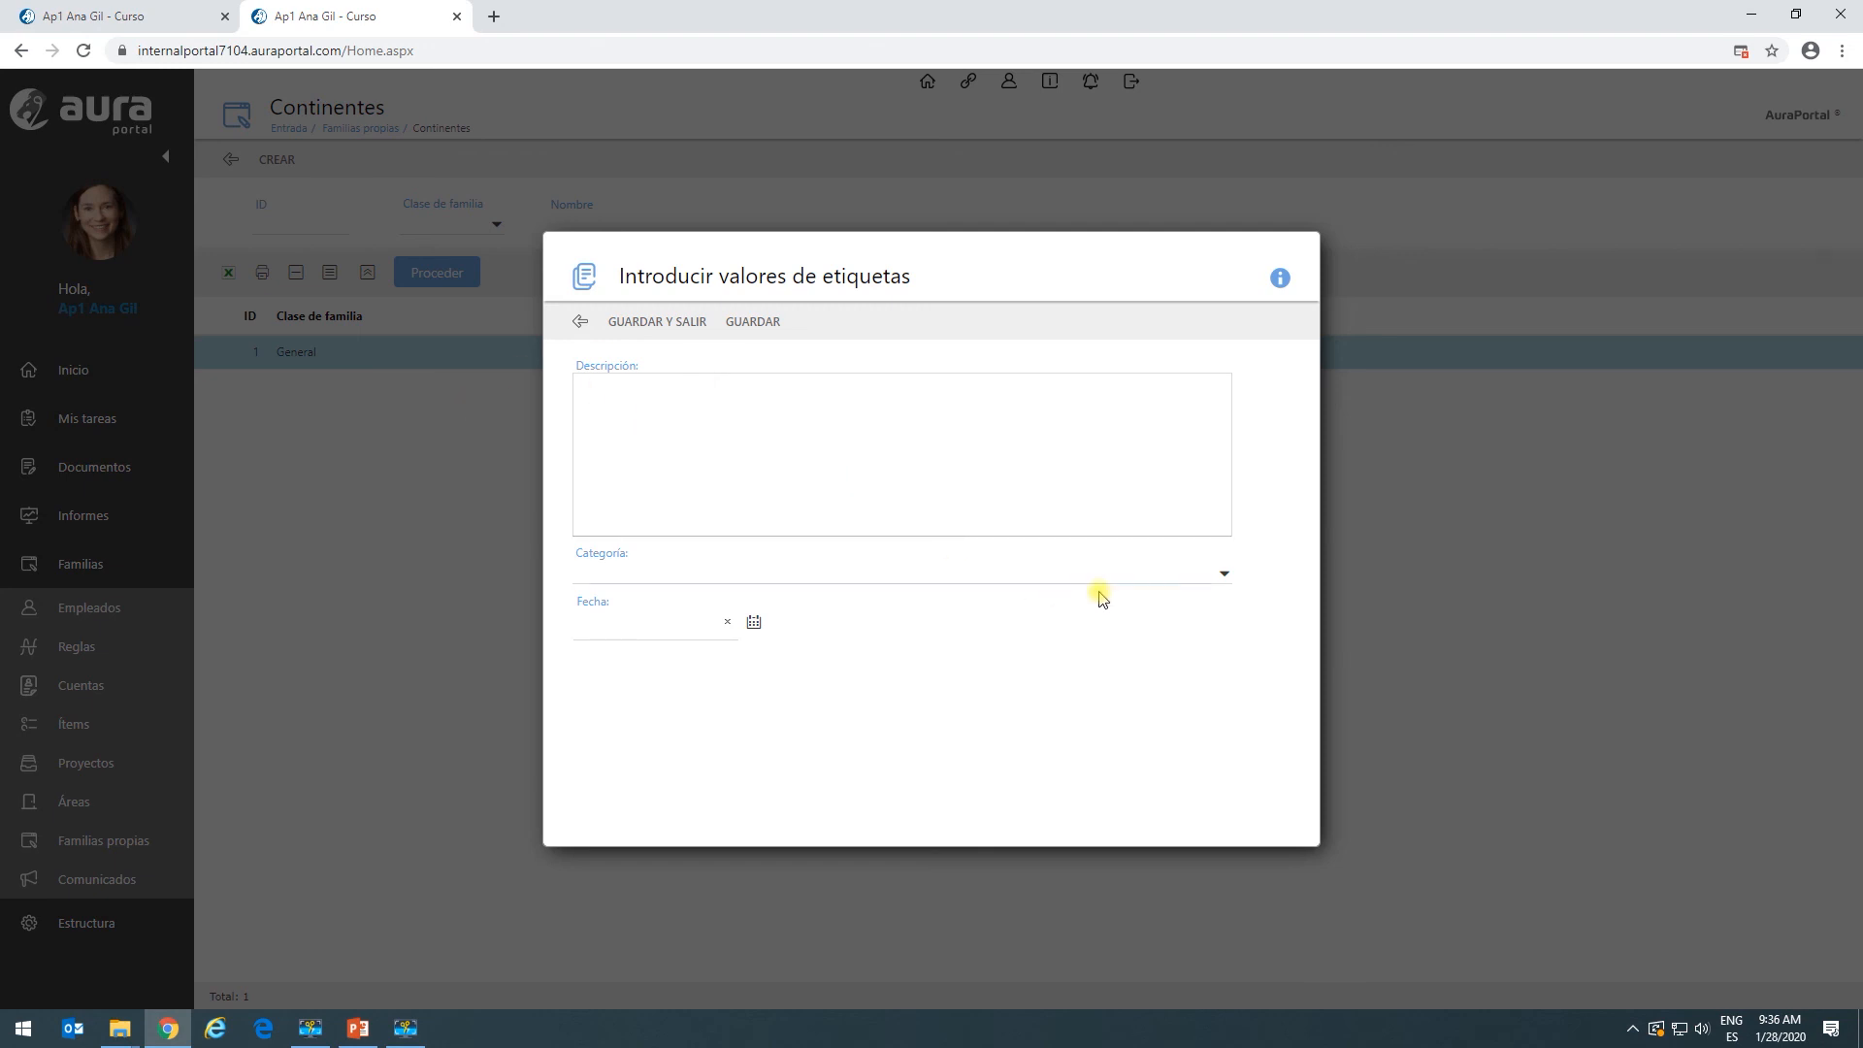
Set the document's tags to Categoría B and Fecha 2020-01-13, and save and exit.
{"action": "left_click", "coordinate": [1224, 578]}
{"action": "left_click", "coordinate": [669, 630]}
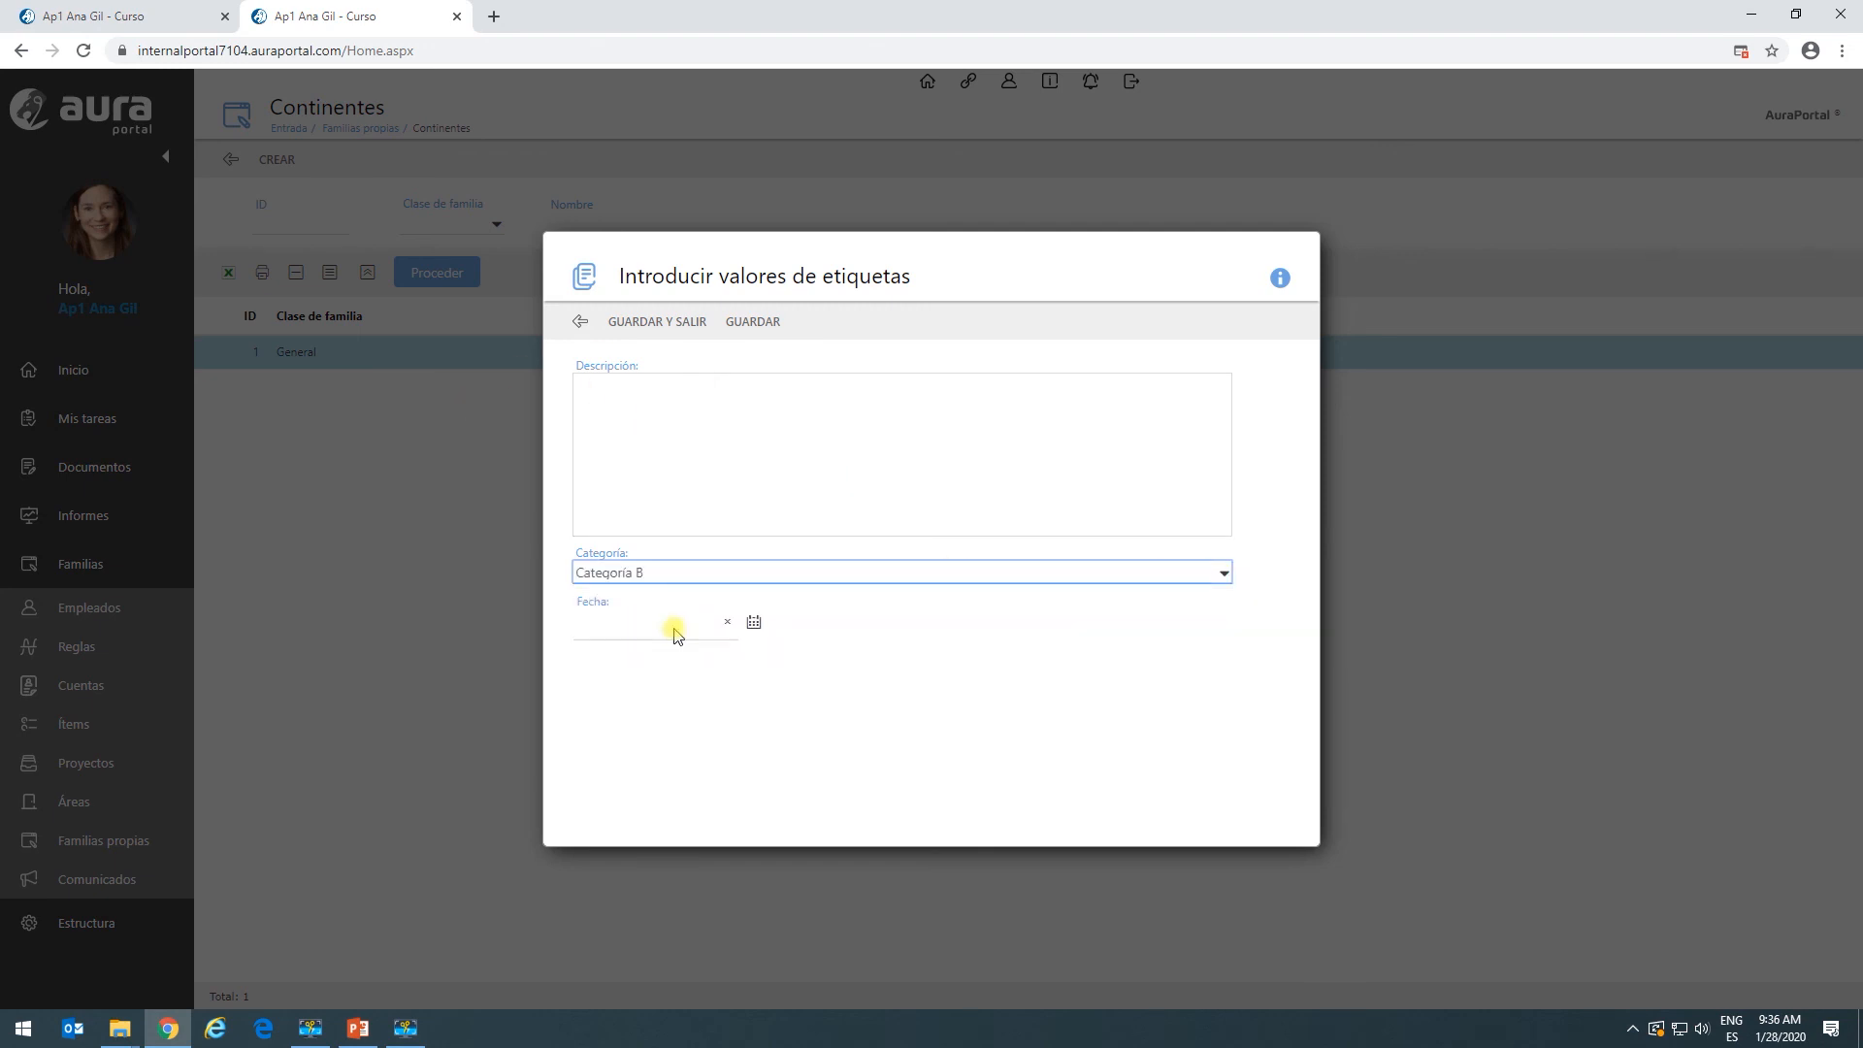
{"action": "left_click", "coordinate": [754, 623]}
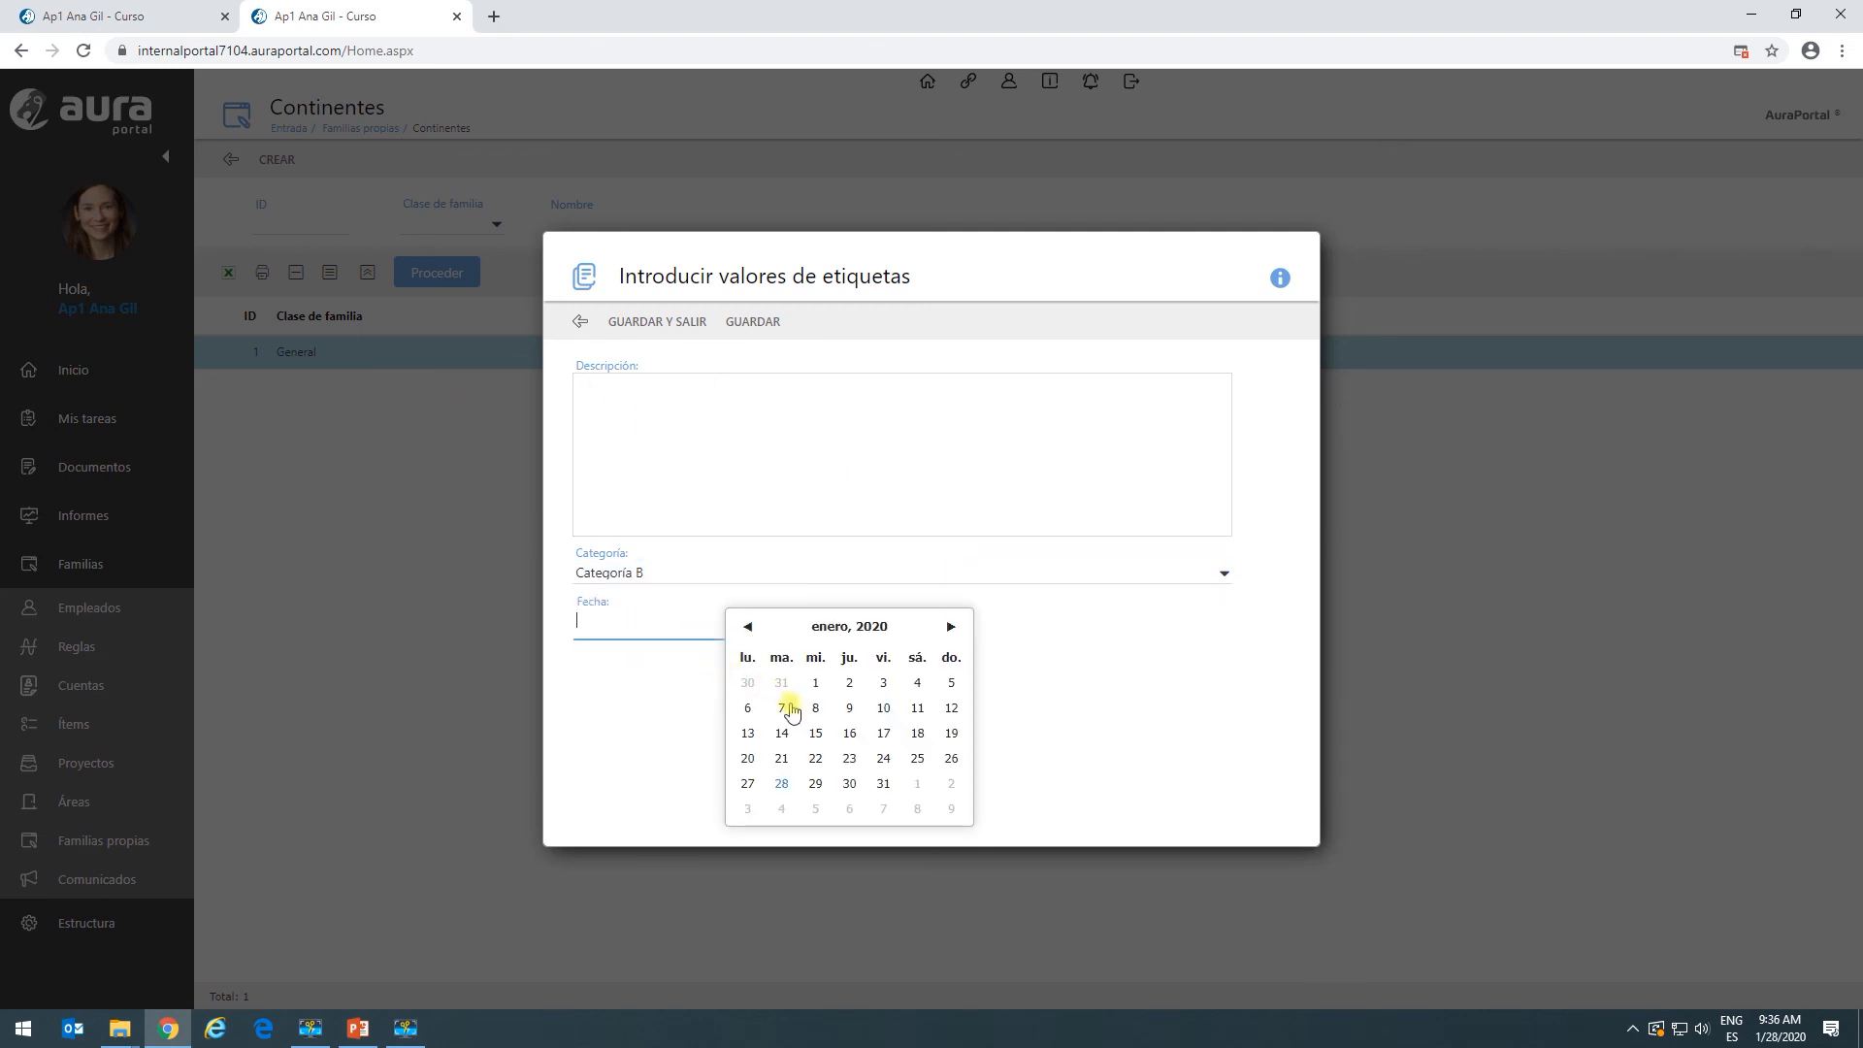
{"action": "left_click", "coordinate": [748, 734]}
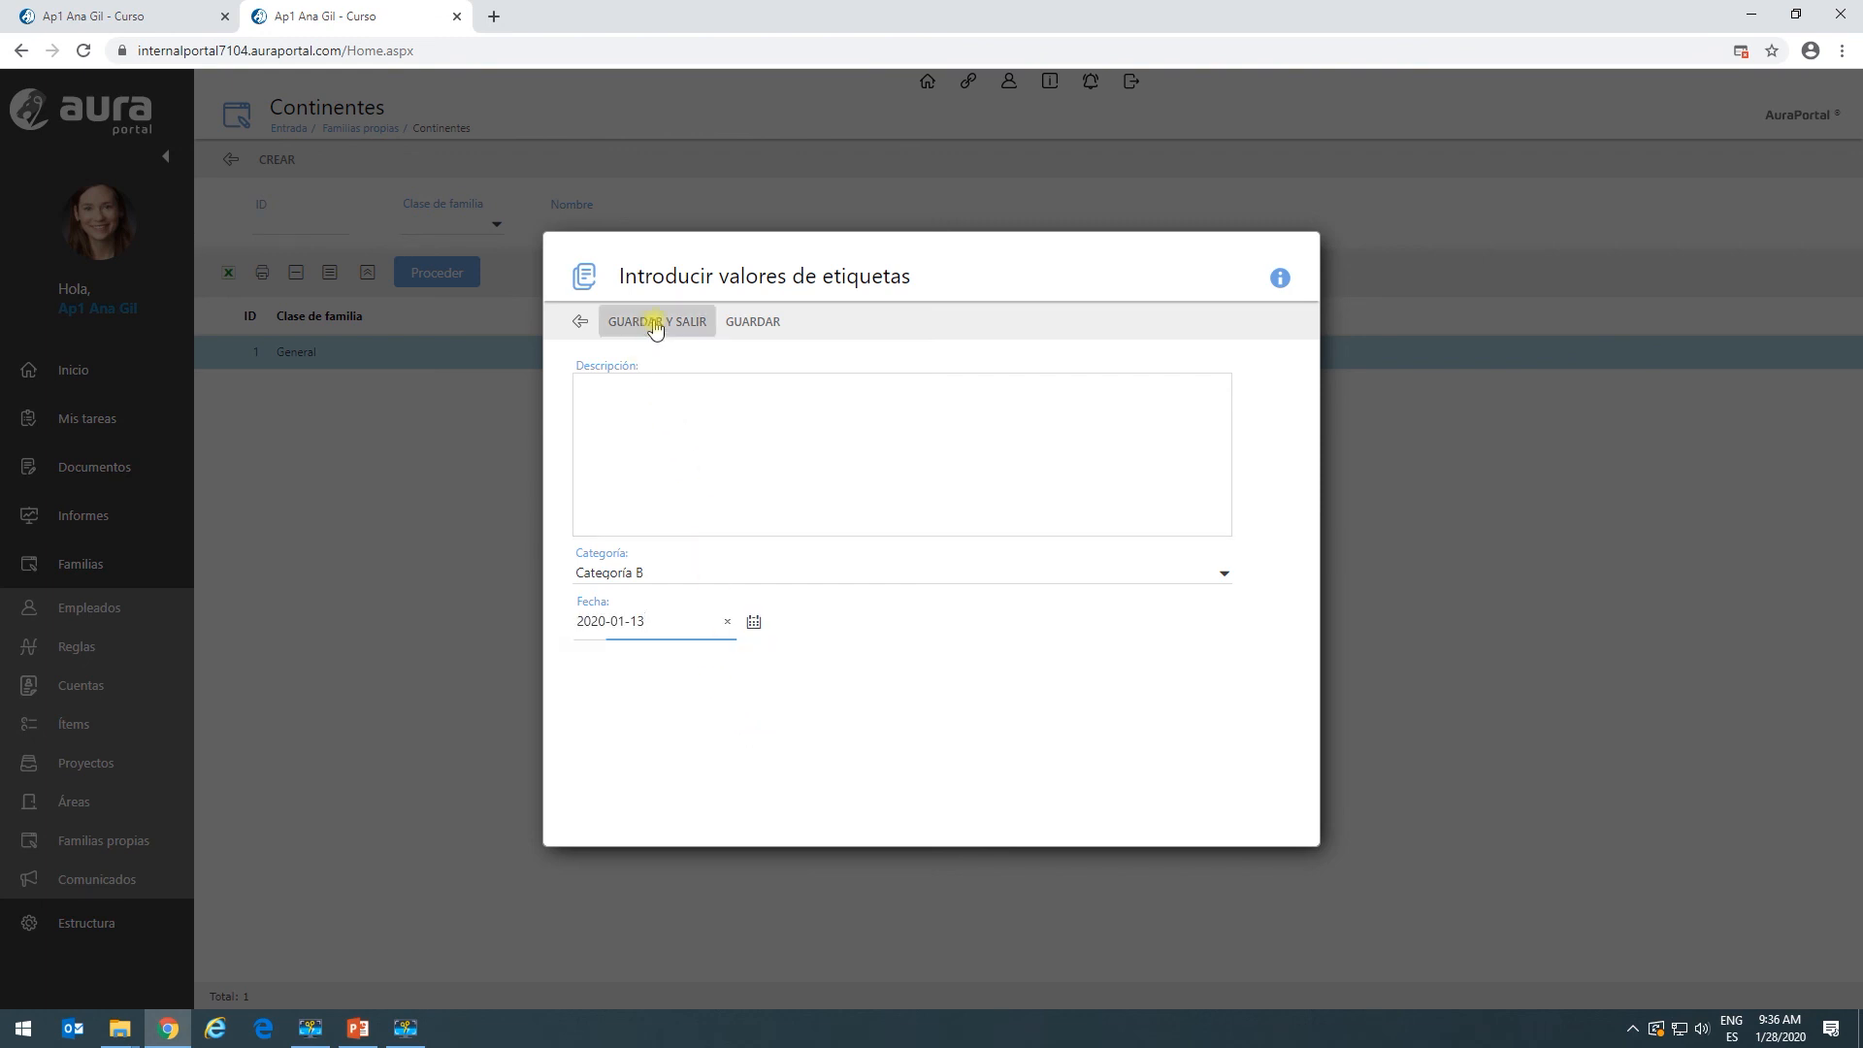
{"action": "left_click", "coordinate": [656, 325]}
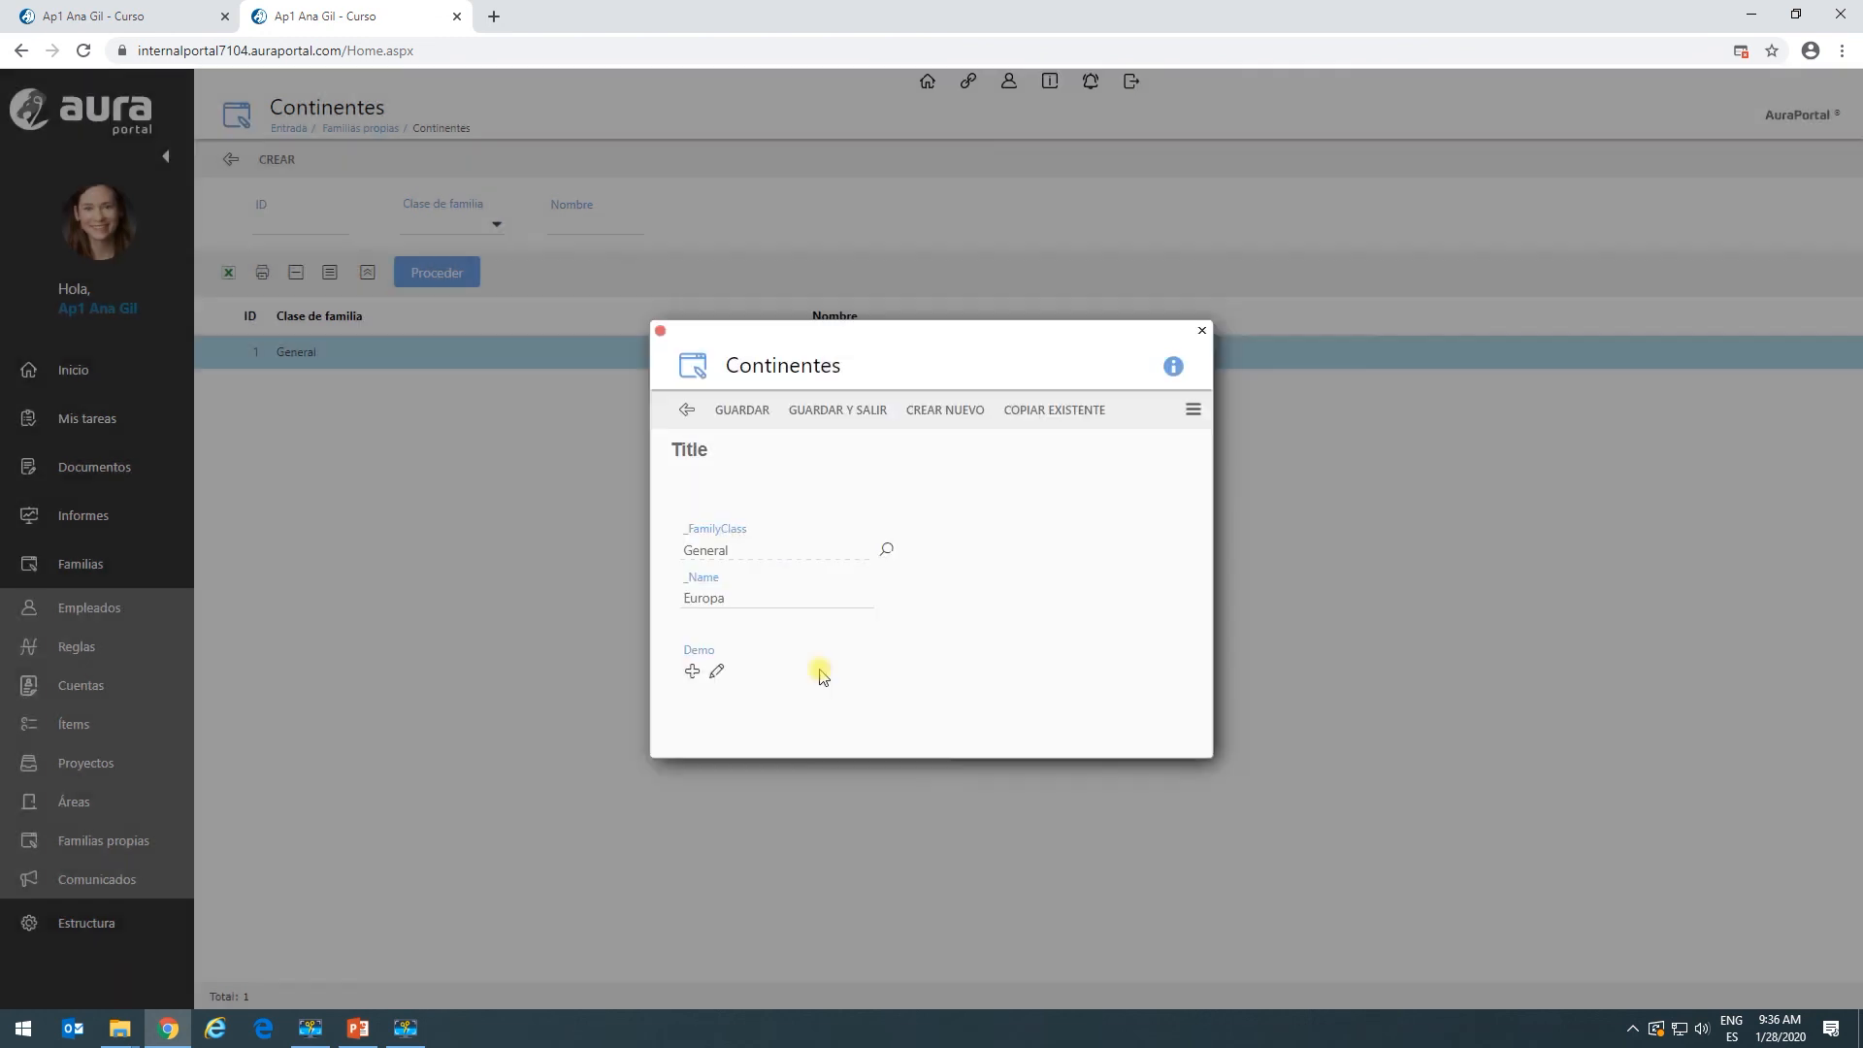
Look over the documents integrated in Europa's Demo field and return to the record.
{"action": "left_click", "coordinate": [717, 671]}
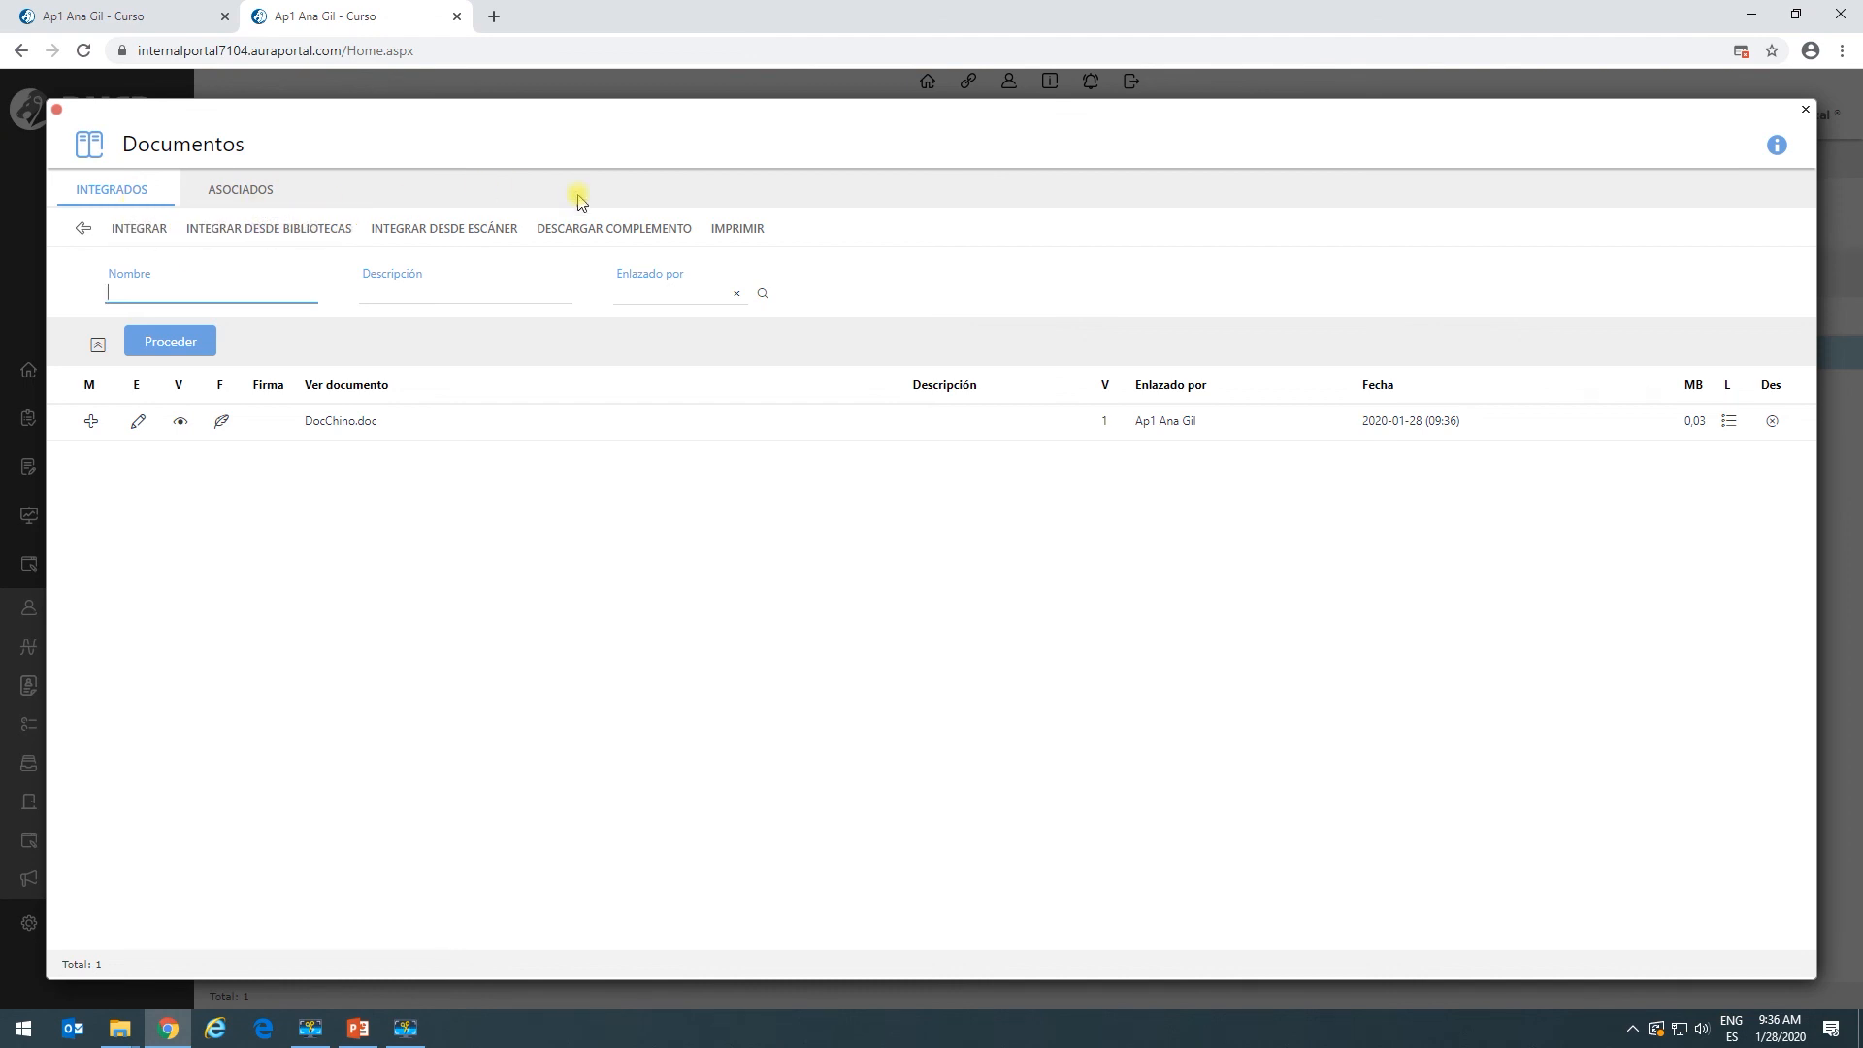
{"action": "left_click", "coordinate": [82, 232]}
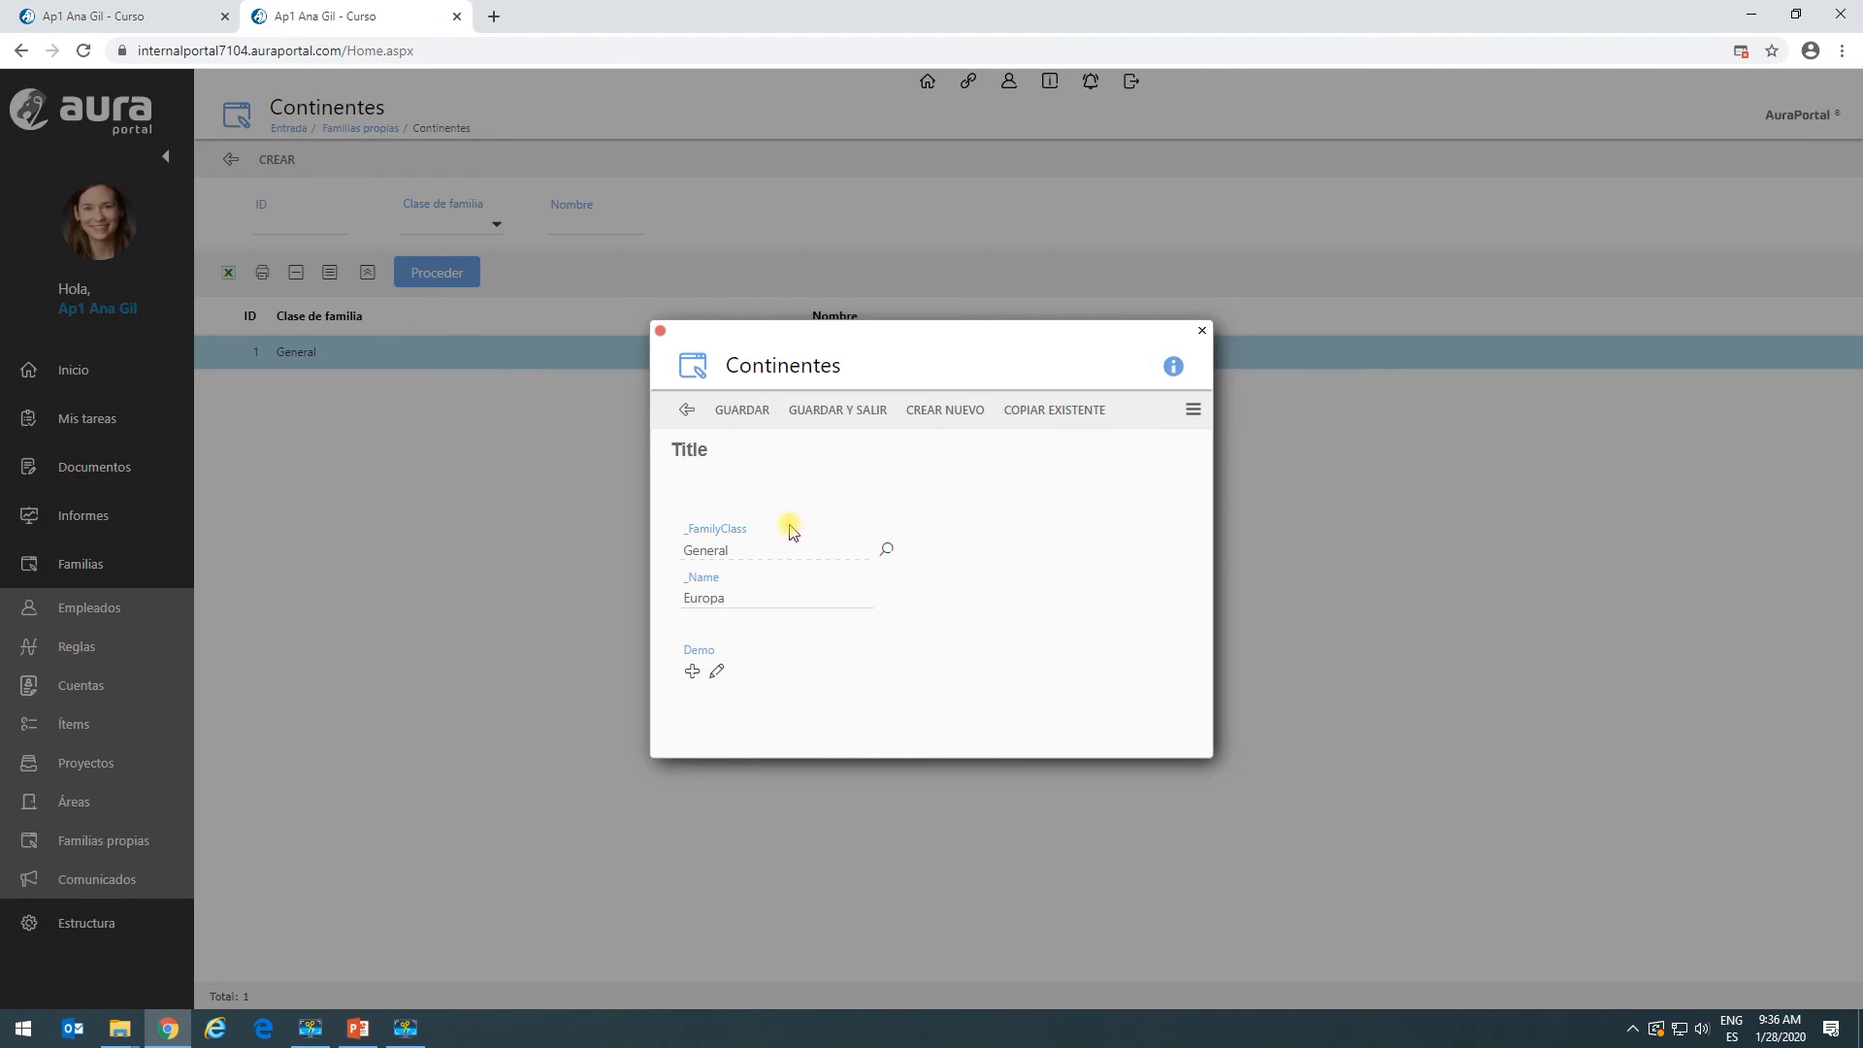
Integrate DocIngles.doc and DocPortugues.doc together from the Docs folder into the Europa record's Demo library field.
{"action": "left_click", "coordinate": [695, 674]}
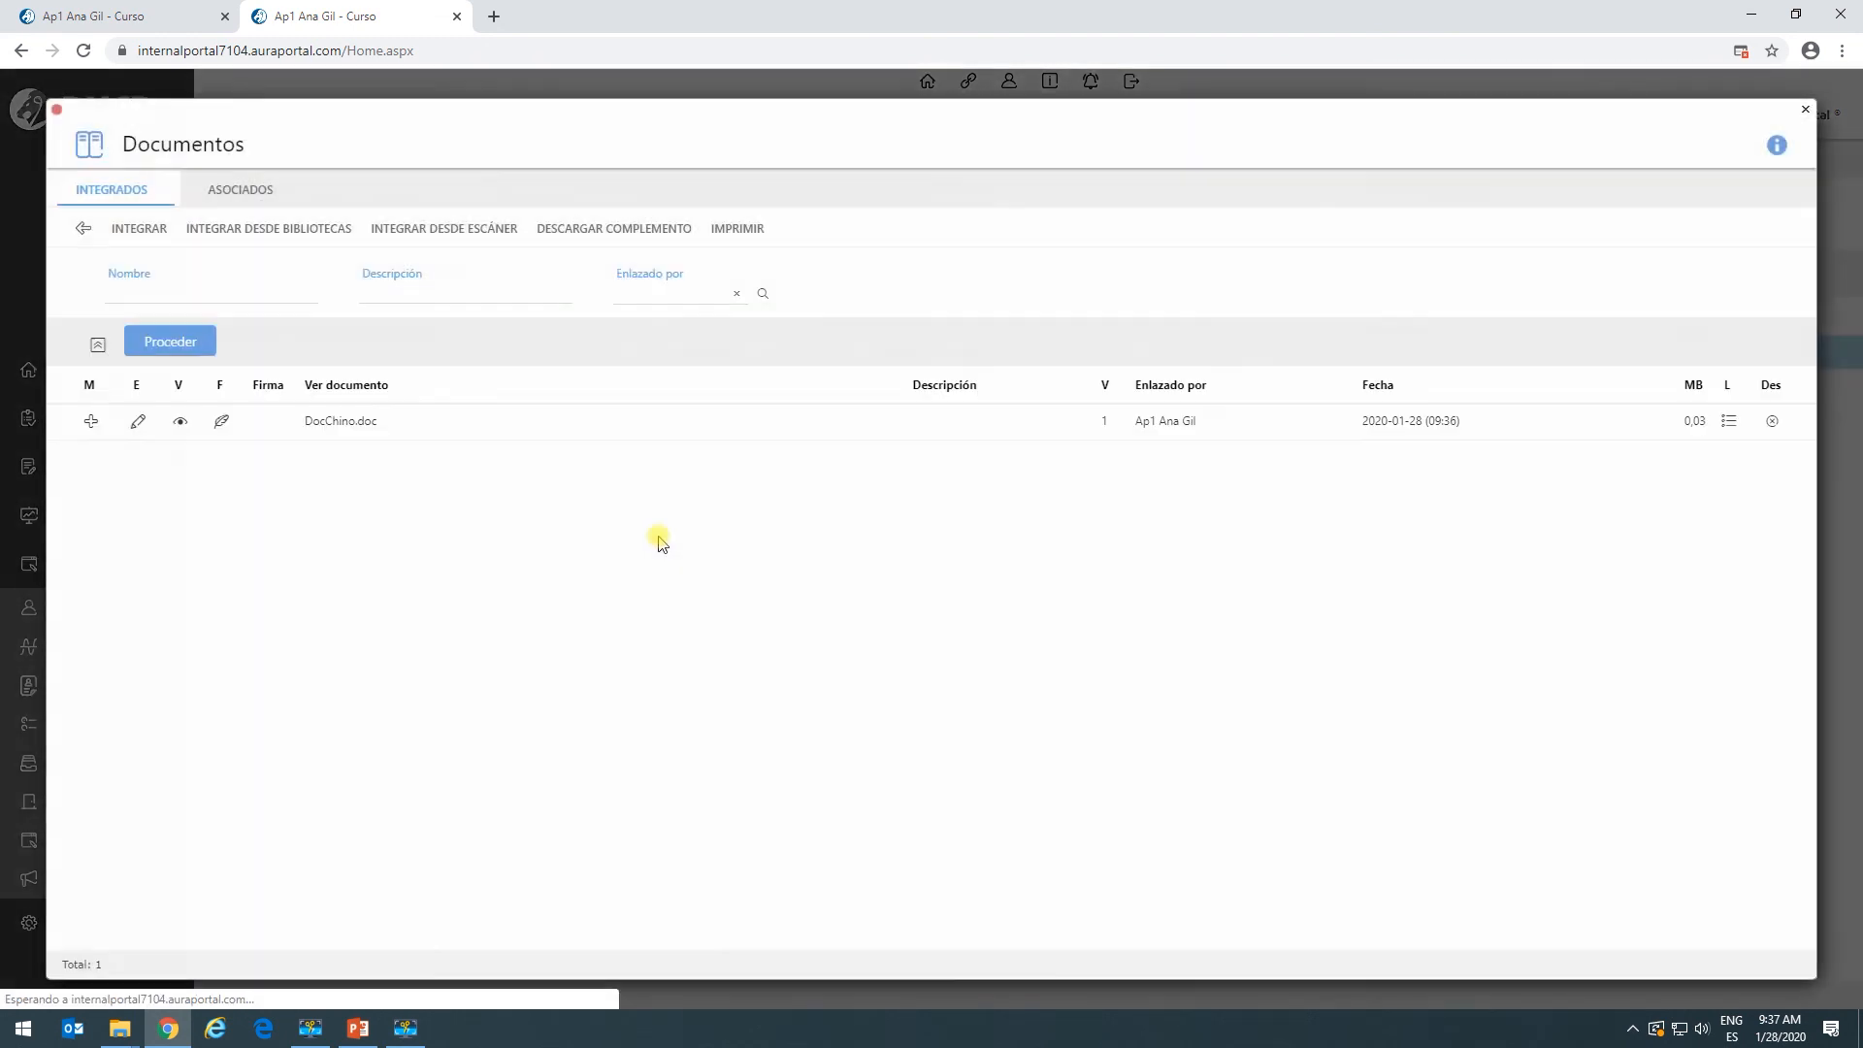
{"action": "left_click", "coordinate": [139, 231]}
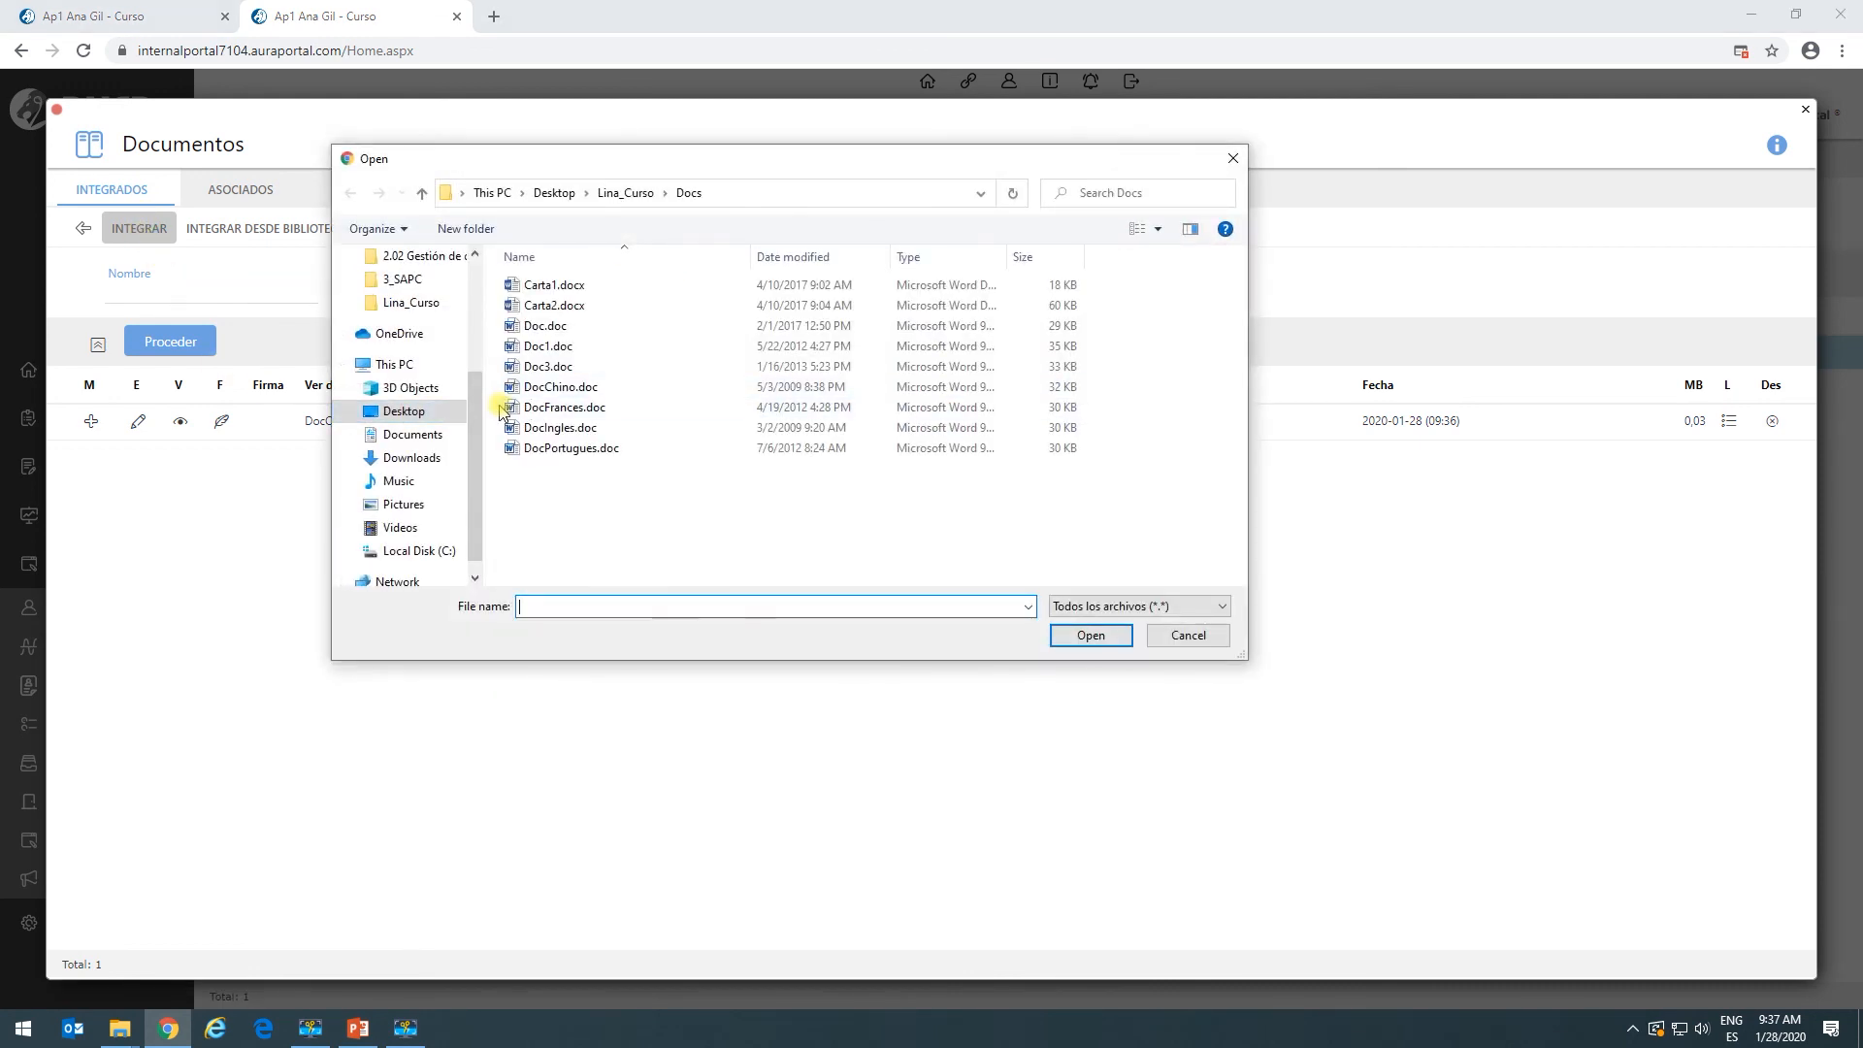
{"action": "left_click", "coordinate": [528, 408]}
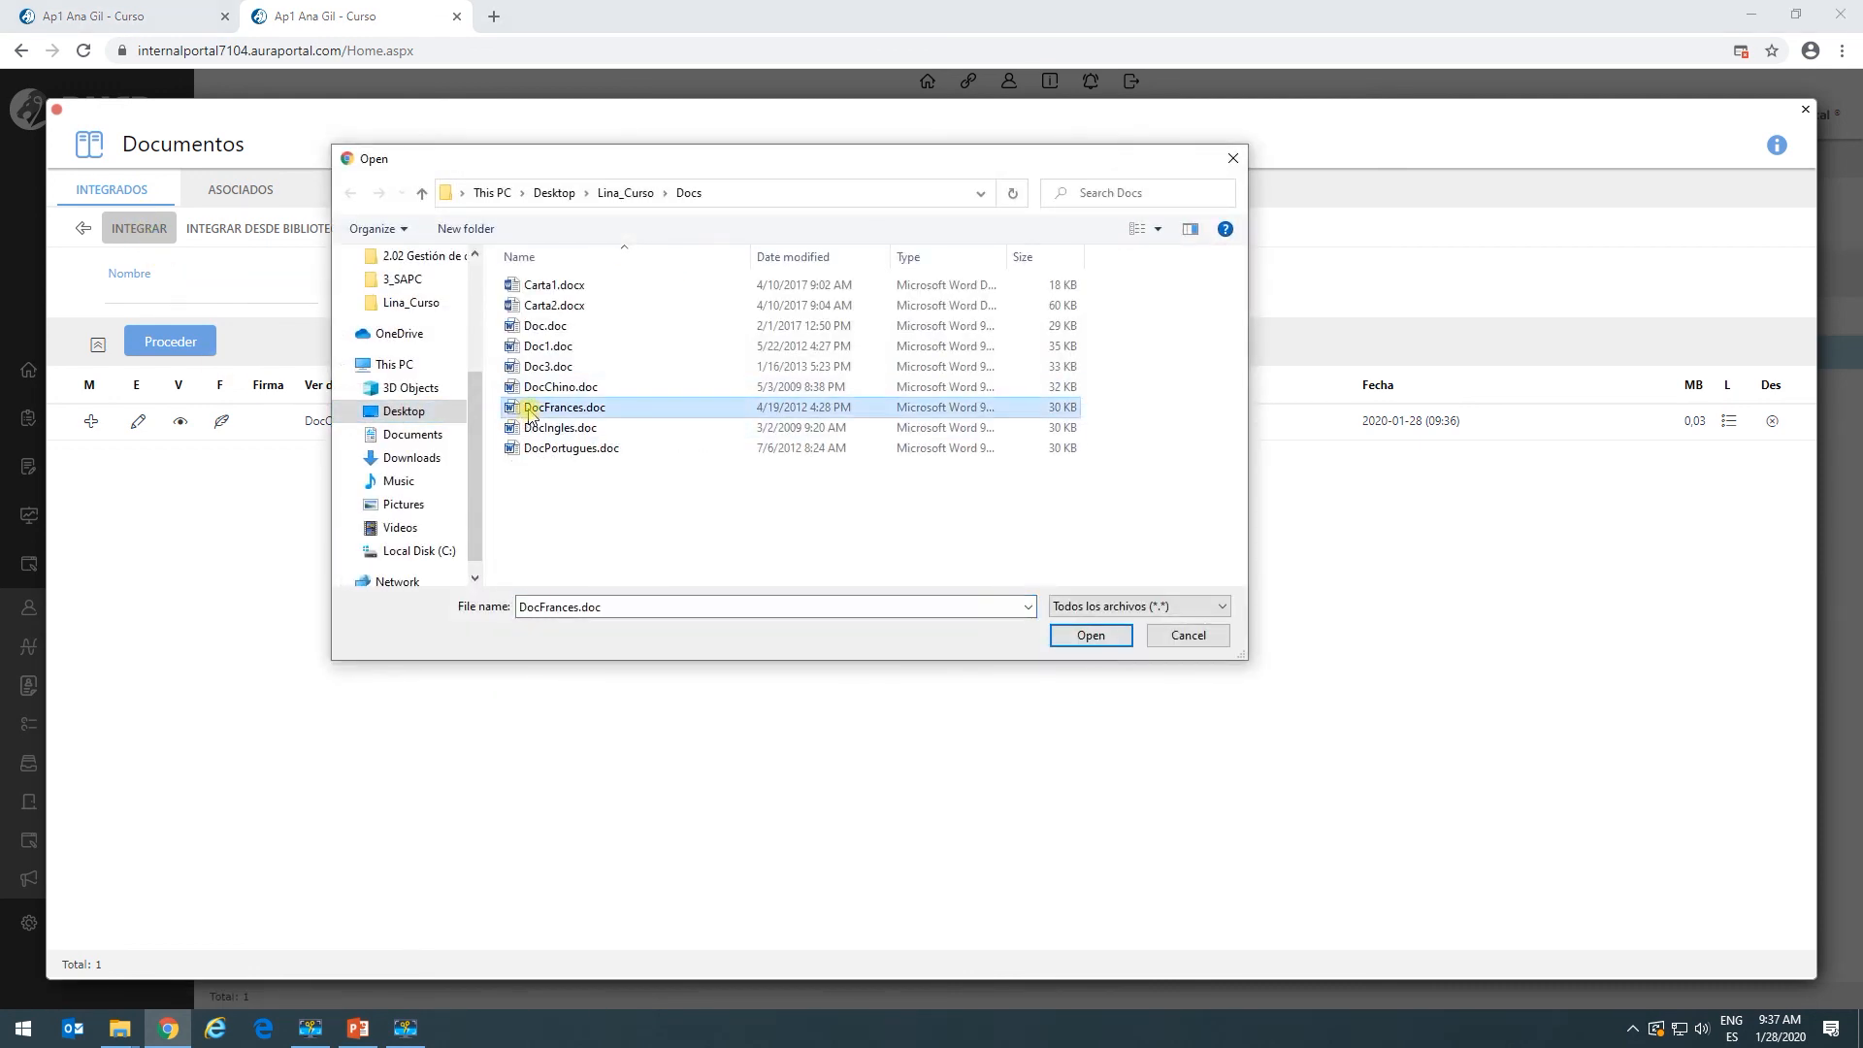
{"action": "left_click", "coordinate": [561, 428]}
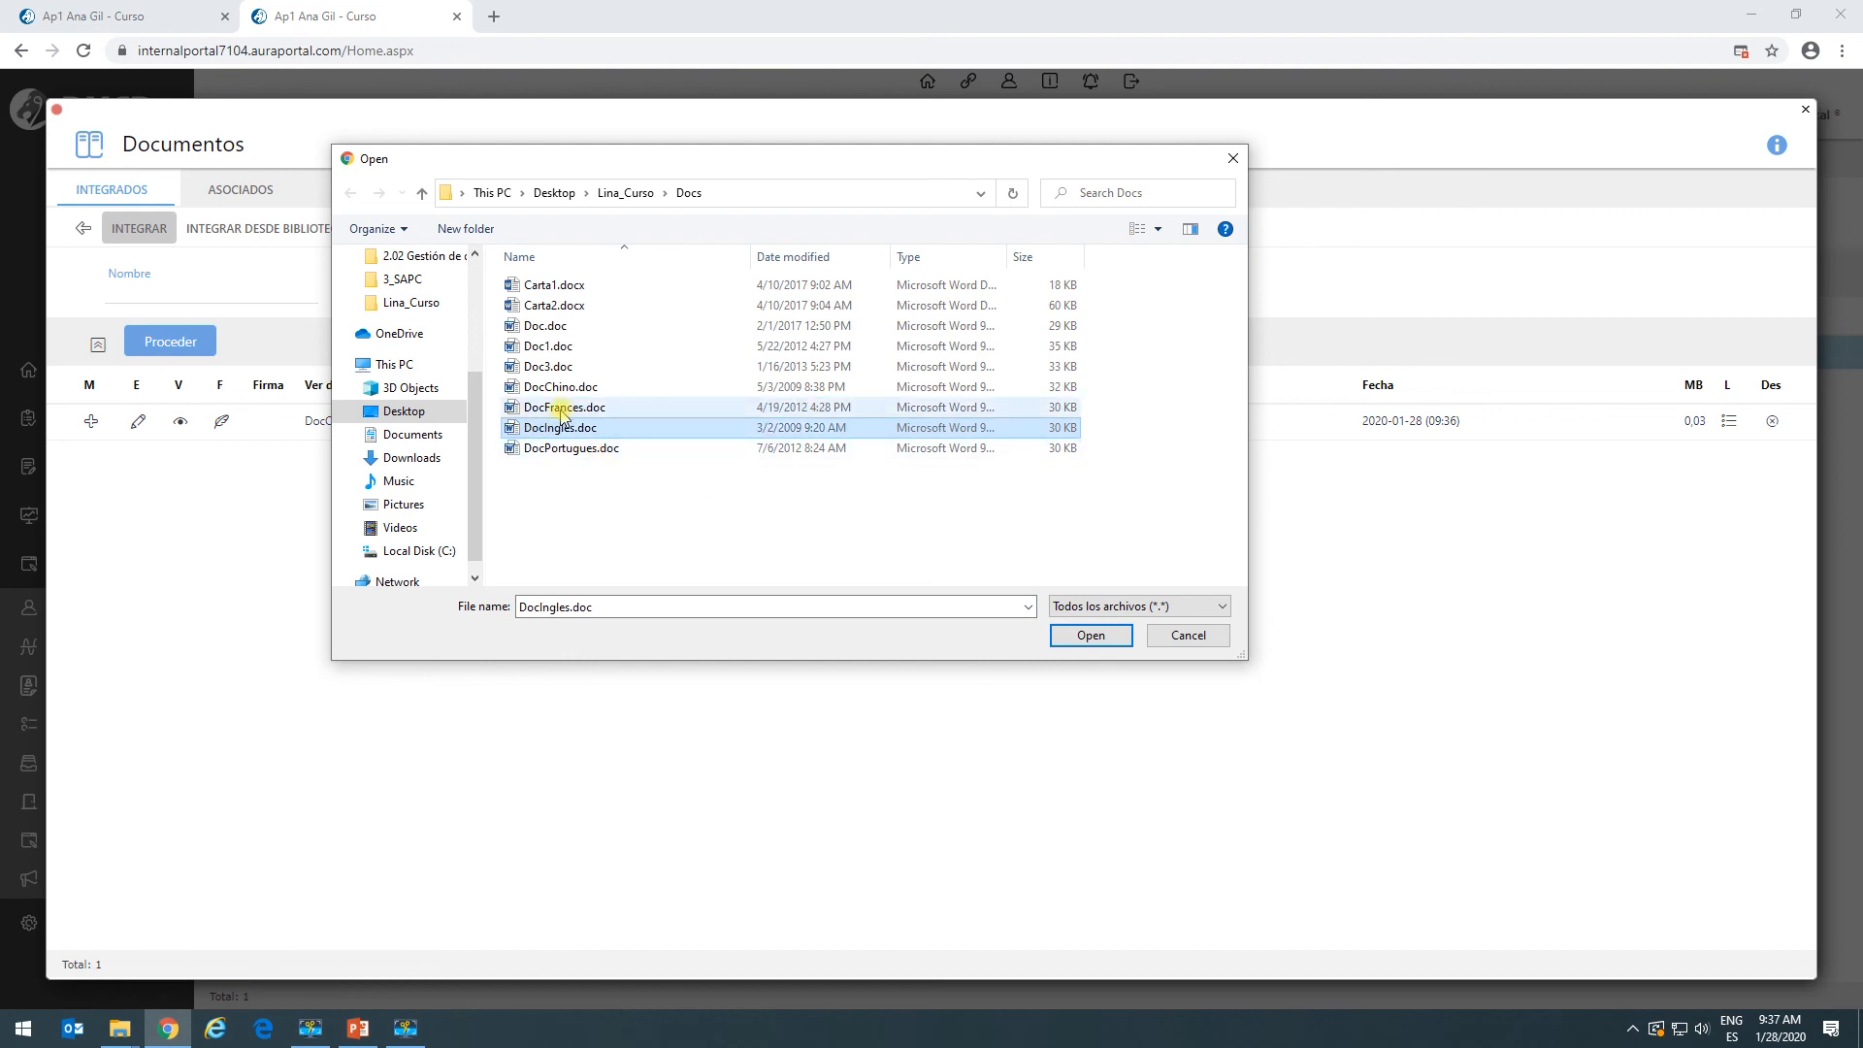
{"action": "left_click", "coordinate": [553, 449], "text": "ctrl"}
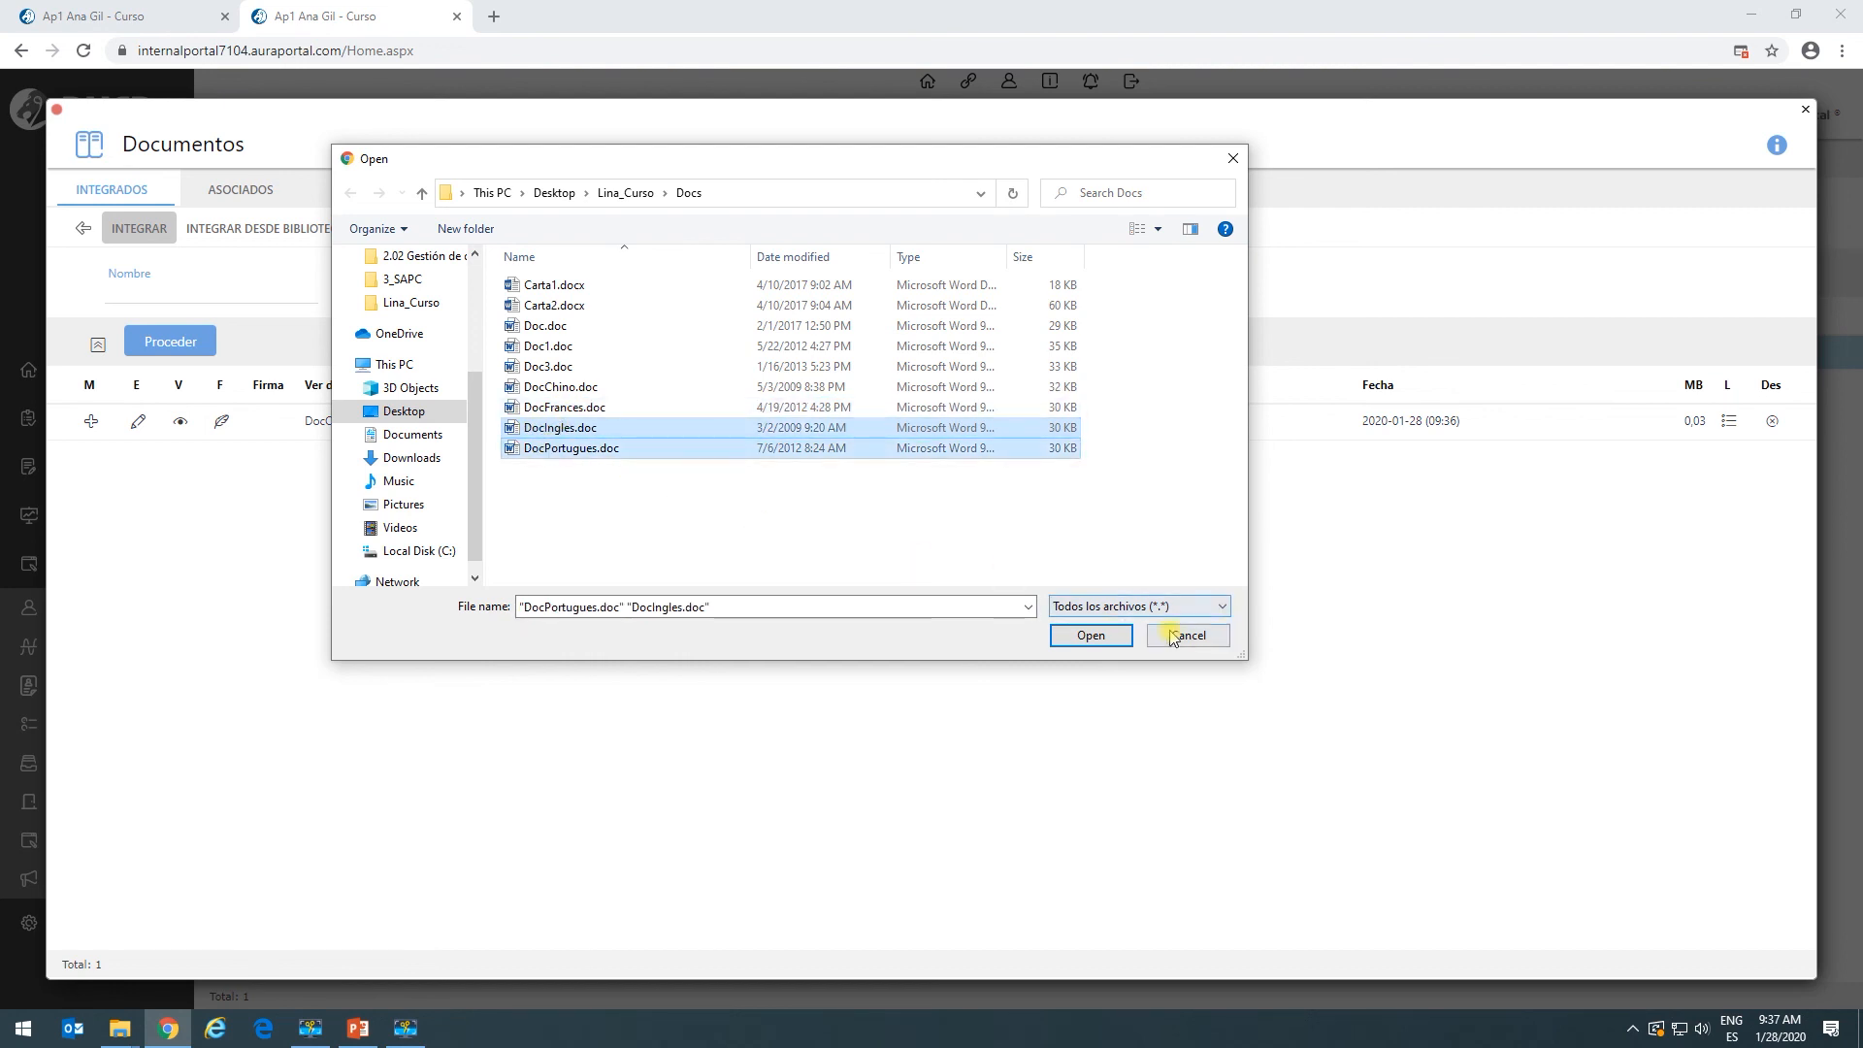
{"action": "left_click", "coordinate": [1090, 635]}
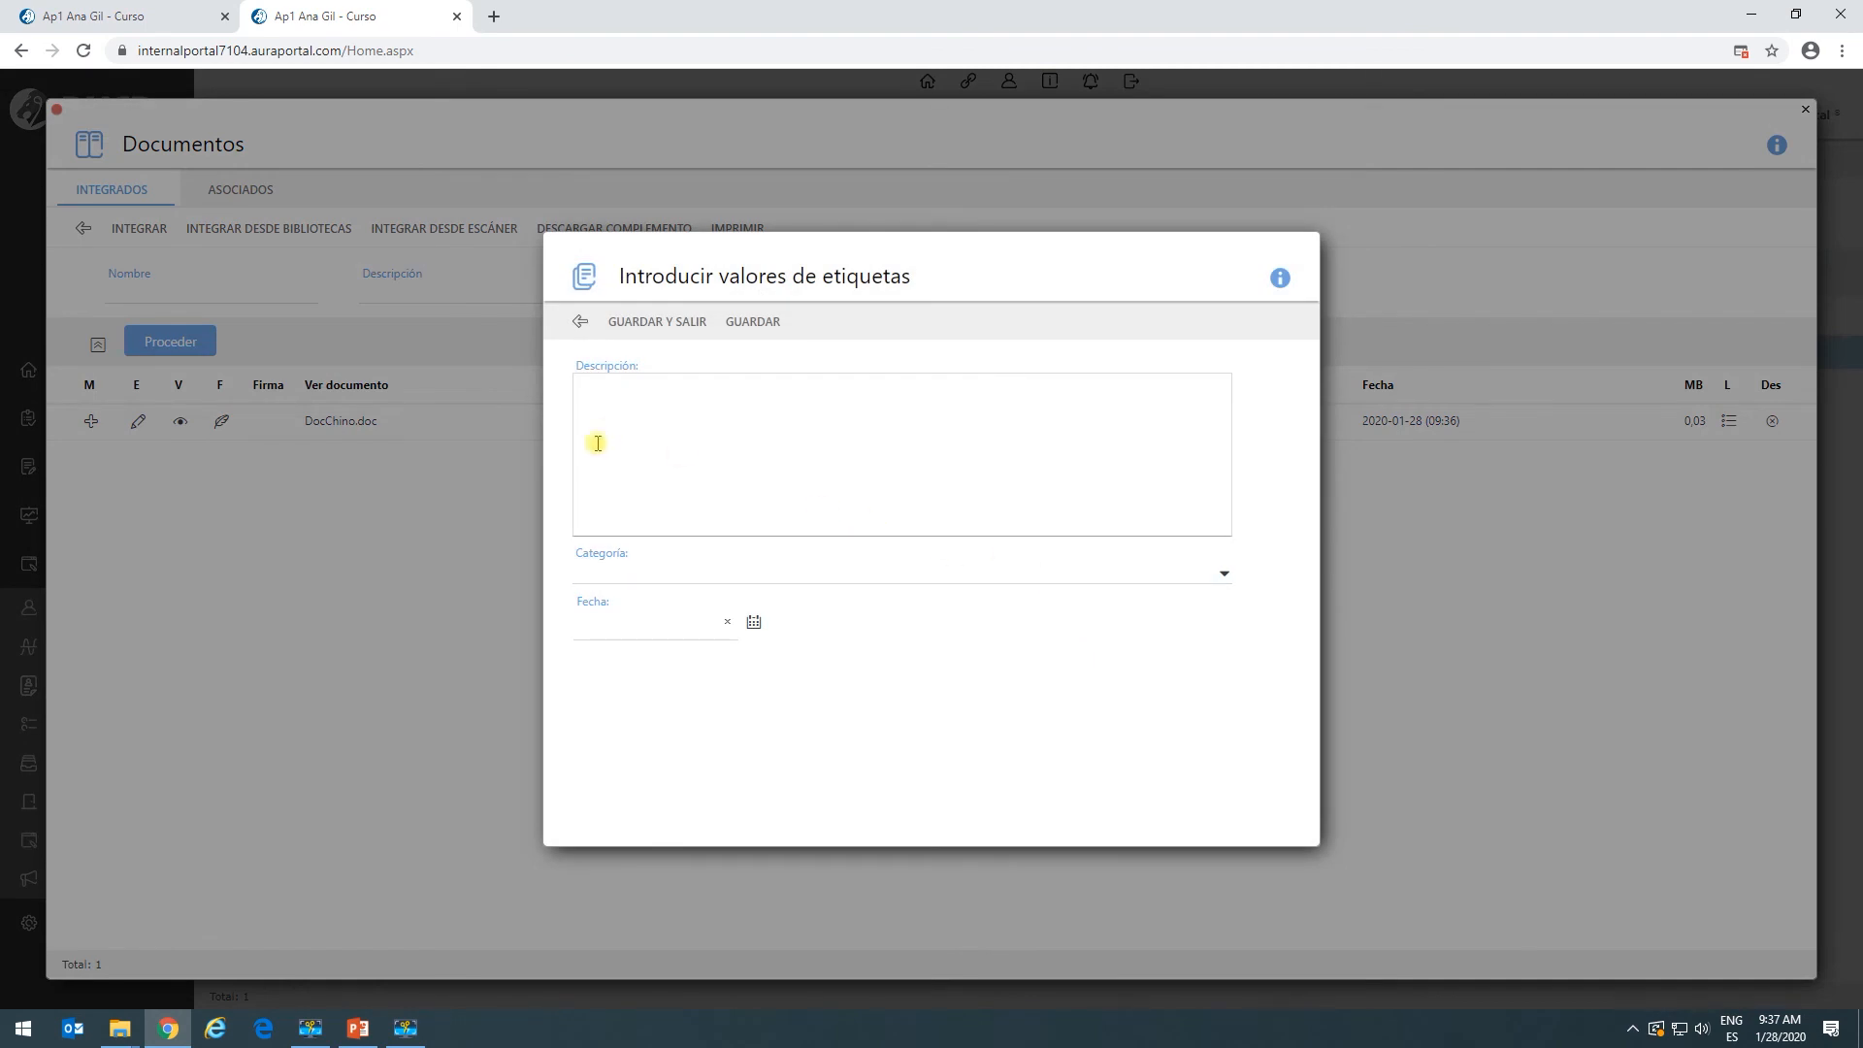
Tag the two documents with Categoría A and Fecha 2020-01-17, save the tags, and save and exit the Europa record.
{"action": "left_click", "coordinate": [1220, 577]}
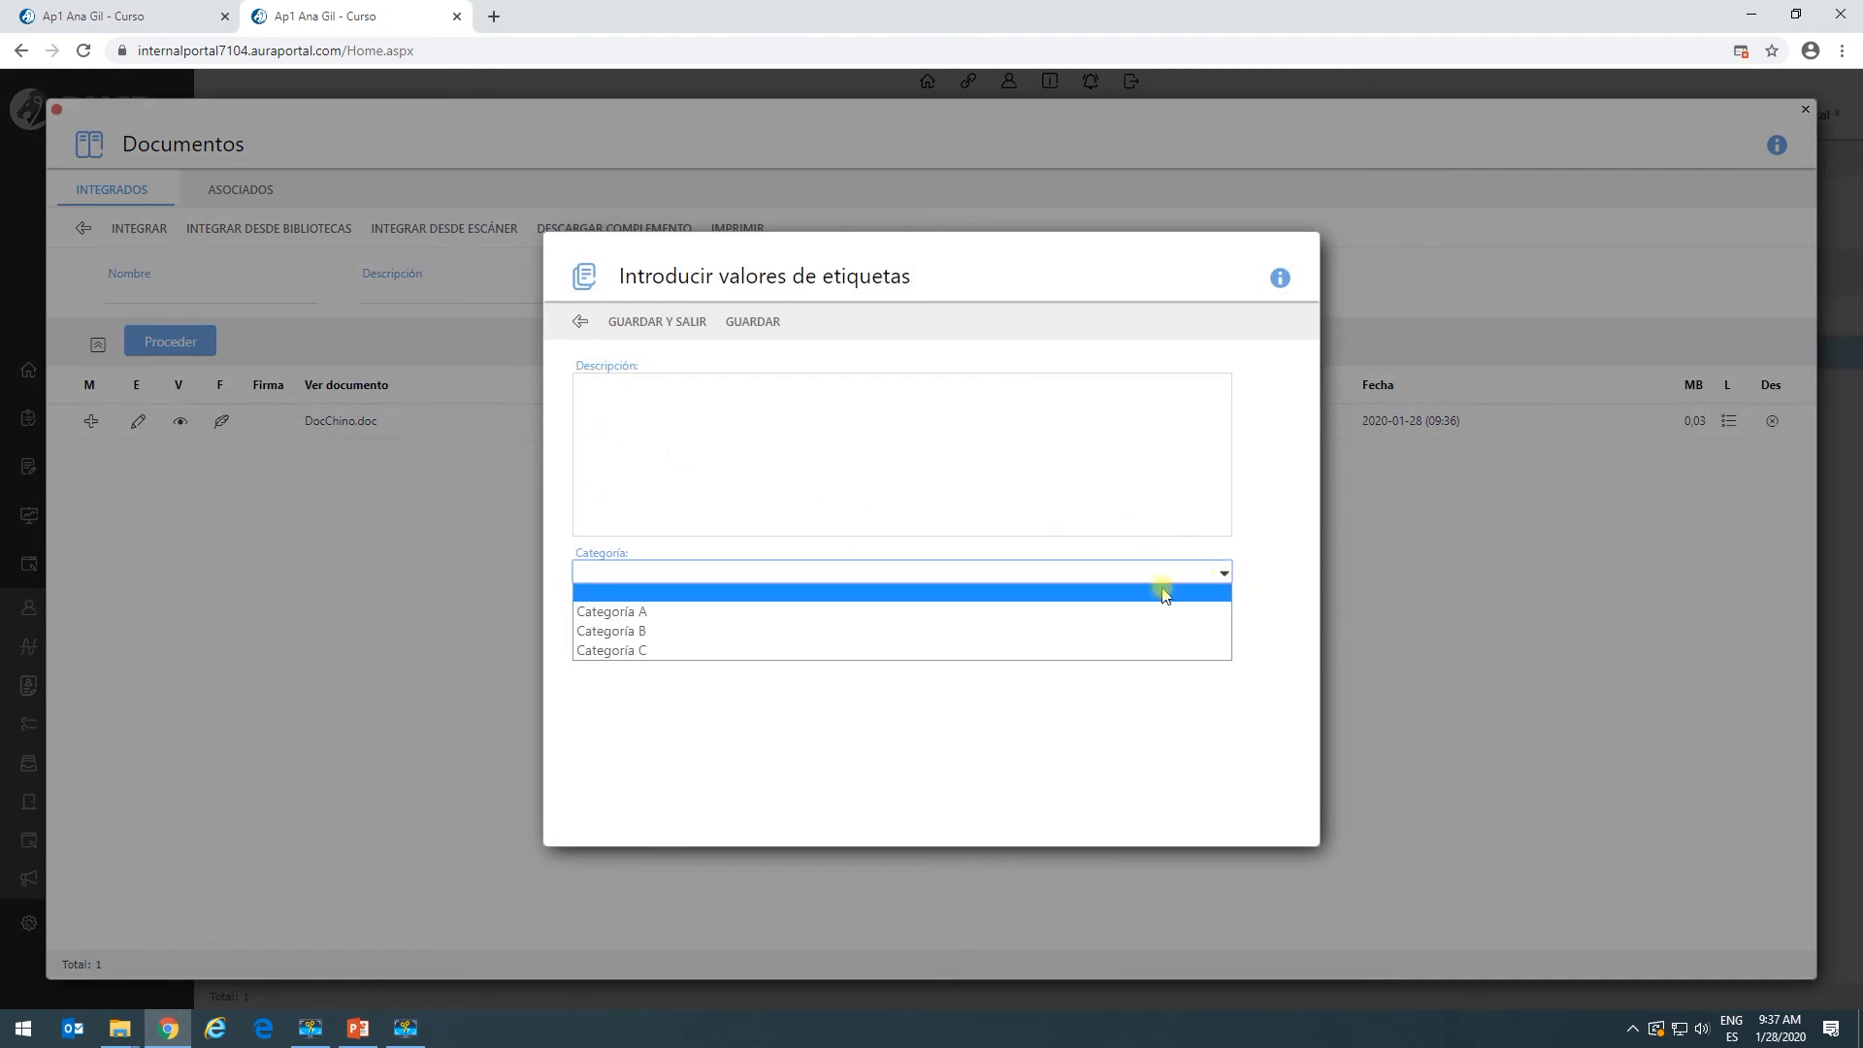
{"action": "left_click", "coordinate": [773, 610]}
{"action": "left_click", "coordinate": [748, 626]}
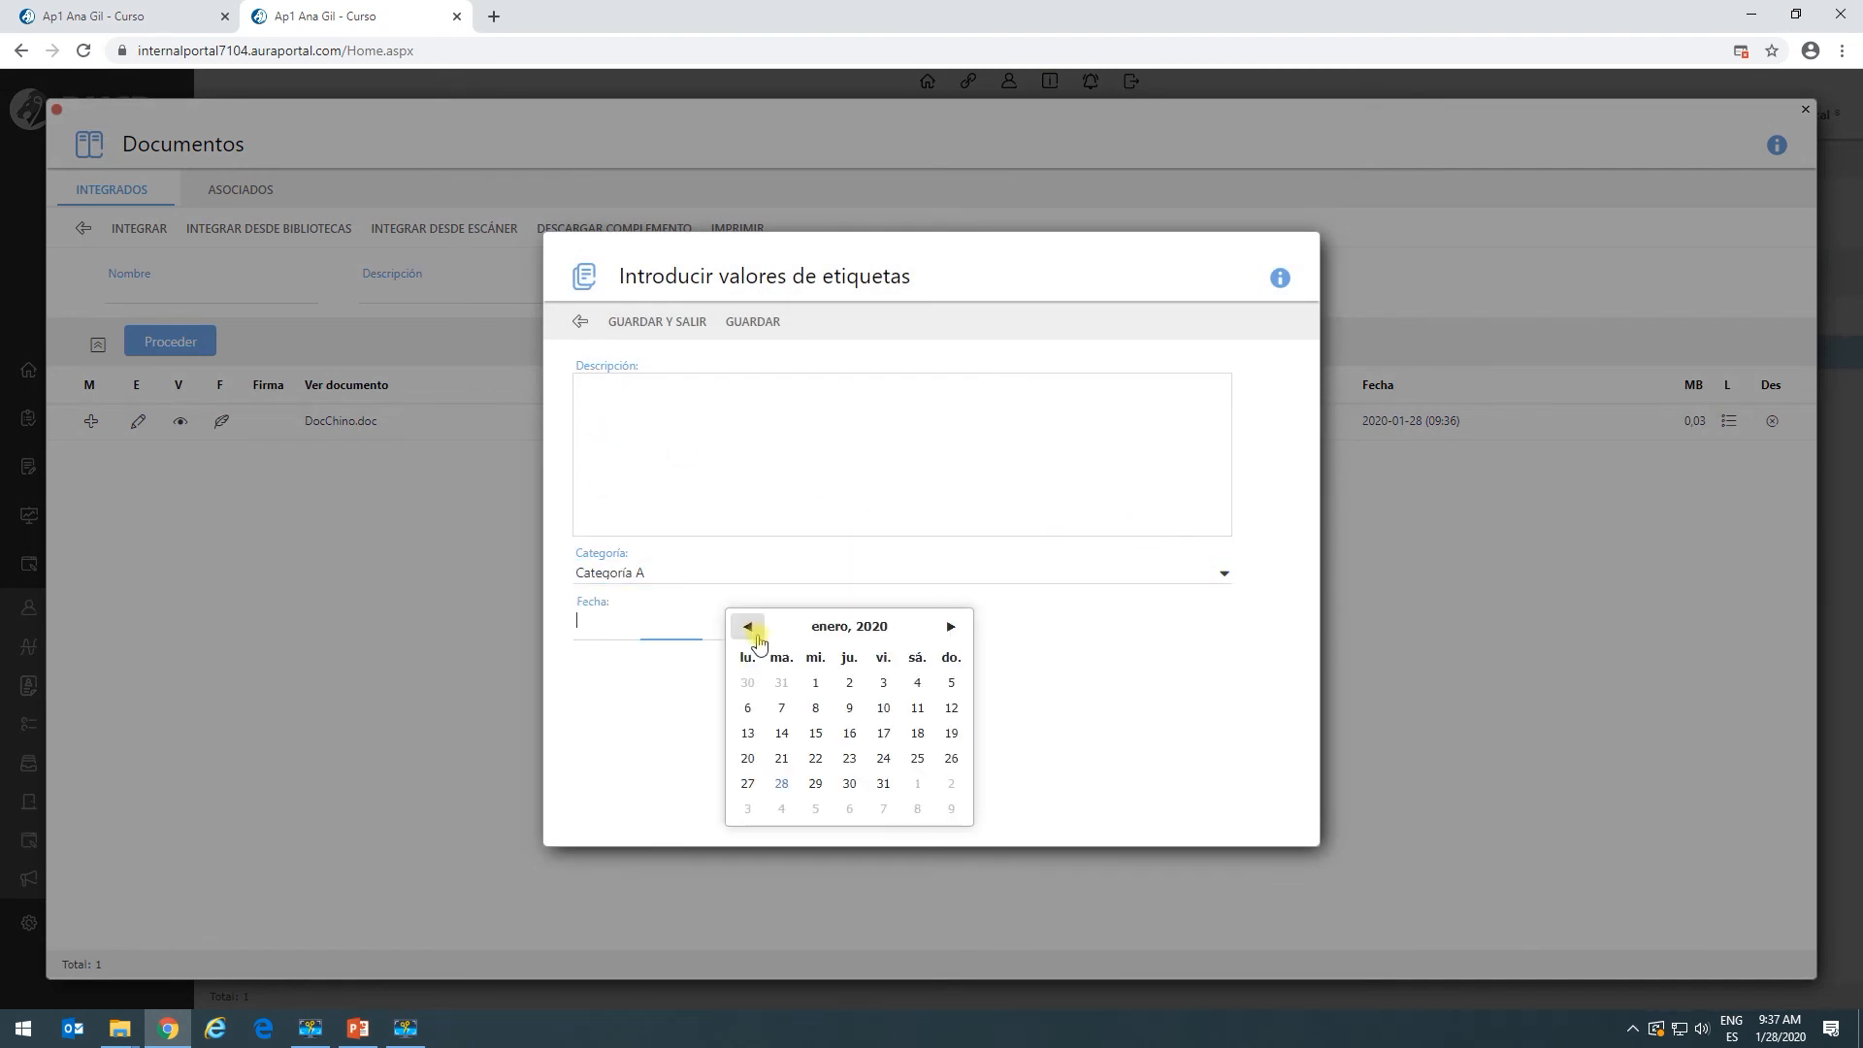
{"action": "left_click", "coordinate": [882, 735]}
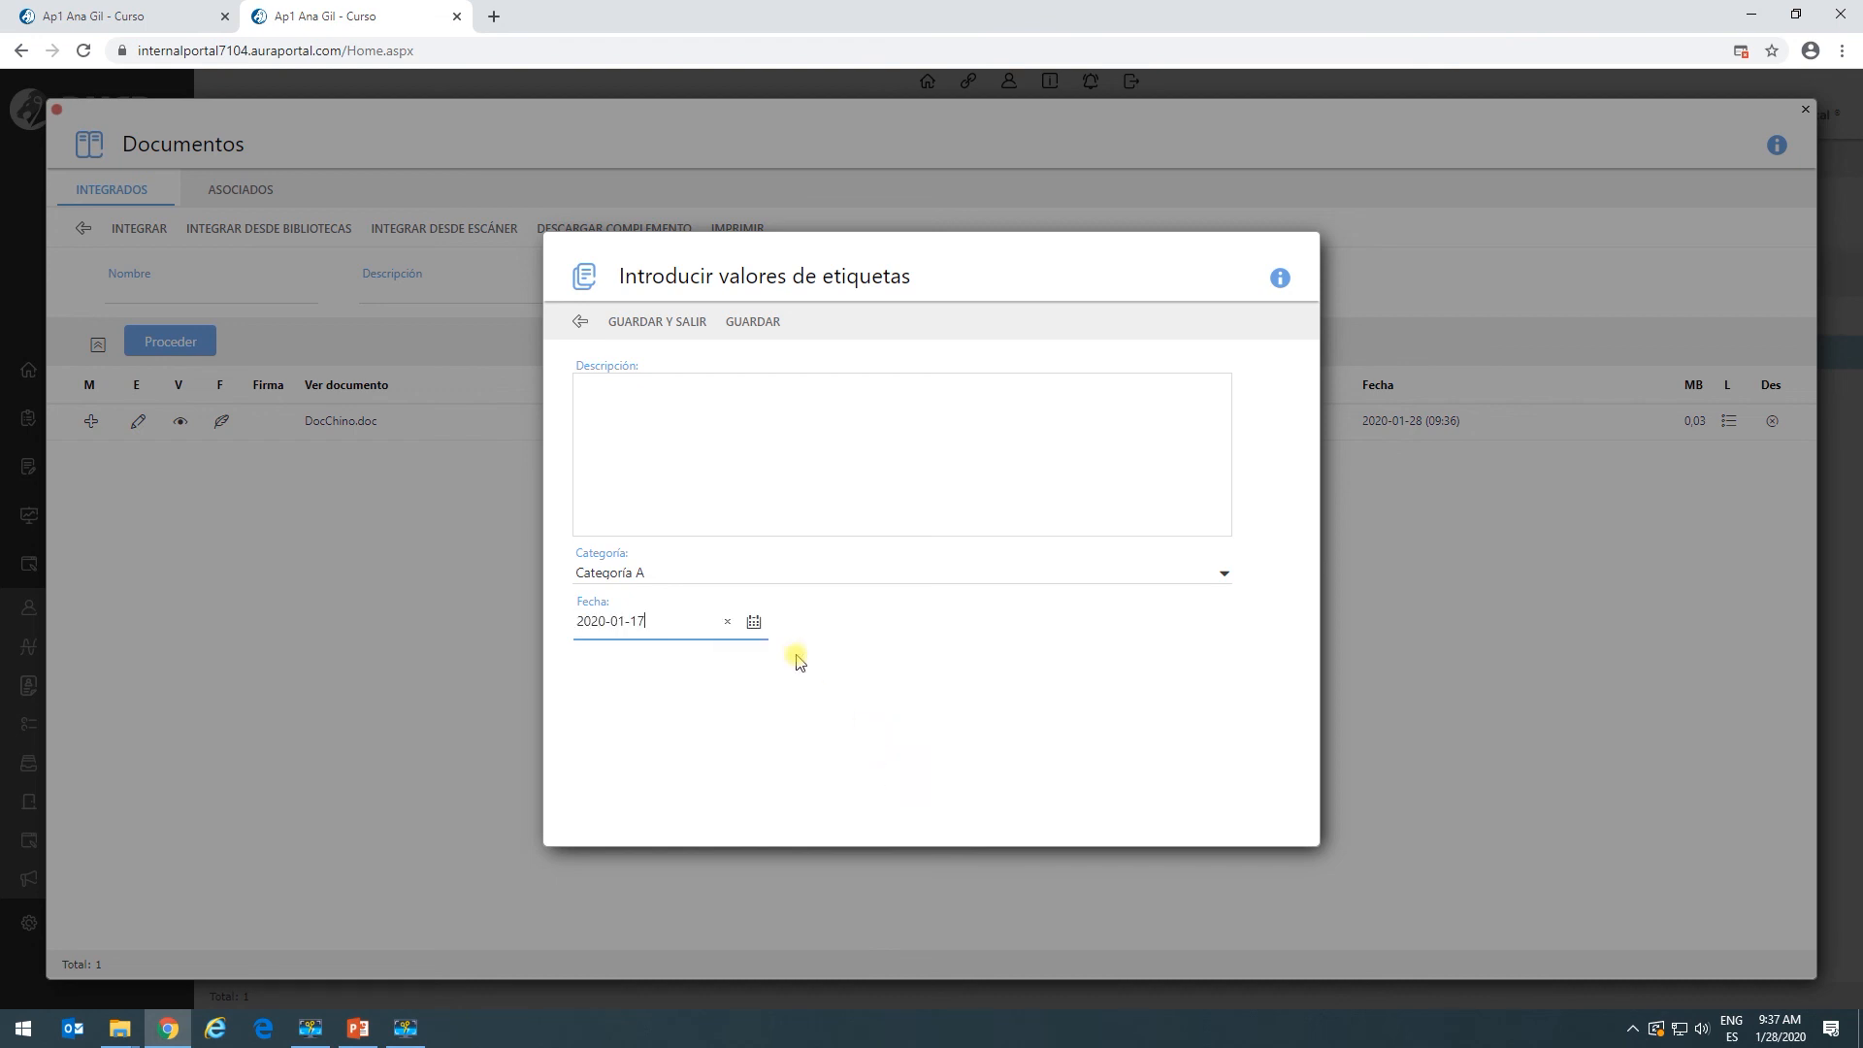
{"action": "left_click", "coordinate": [656, 325]}
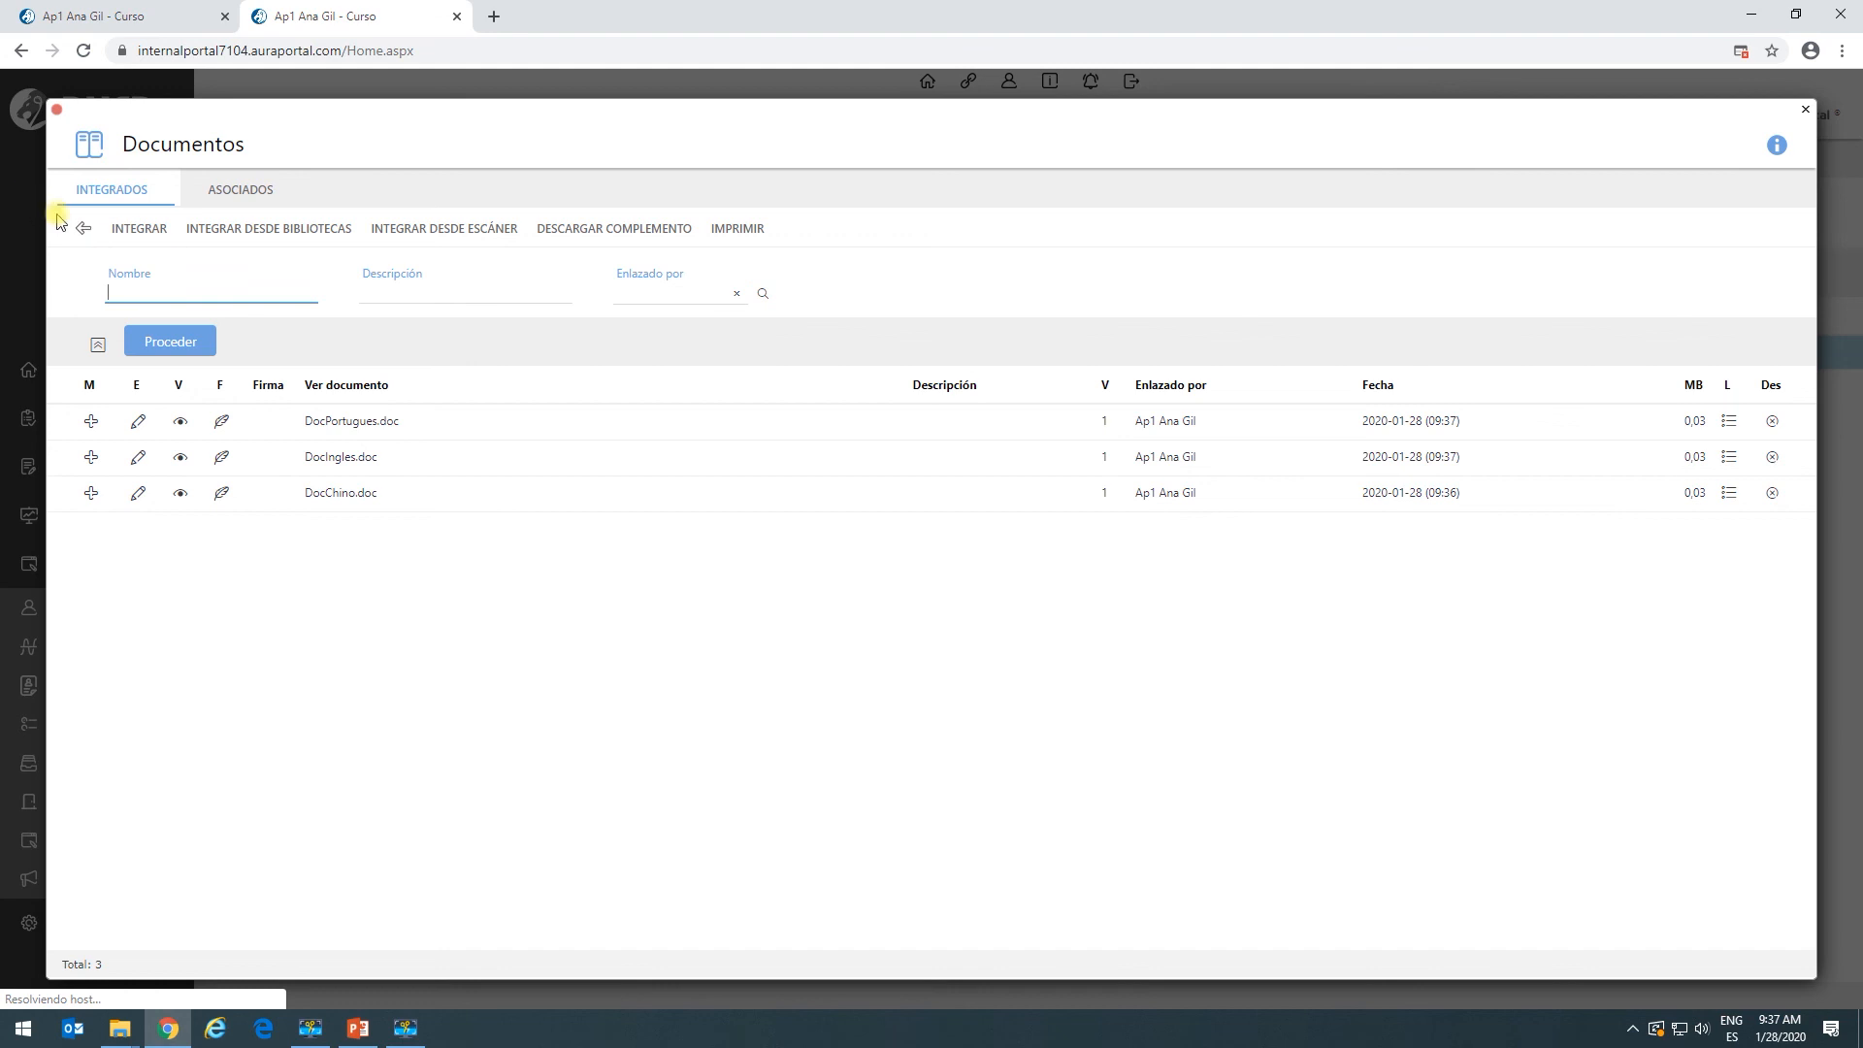
{"action": "left_click", "coordinate": [85, 231]}
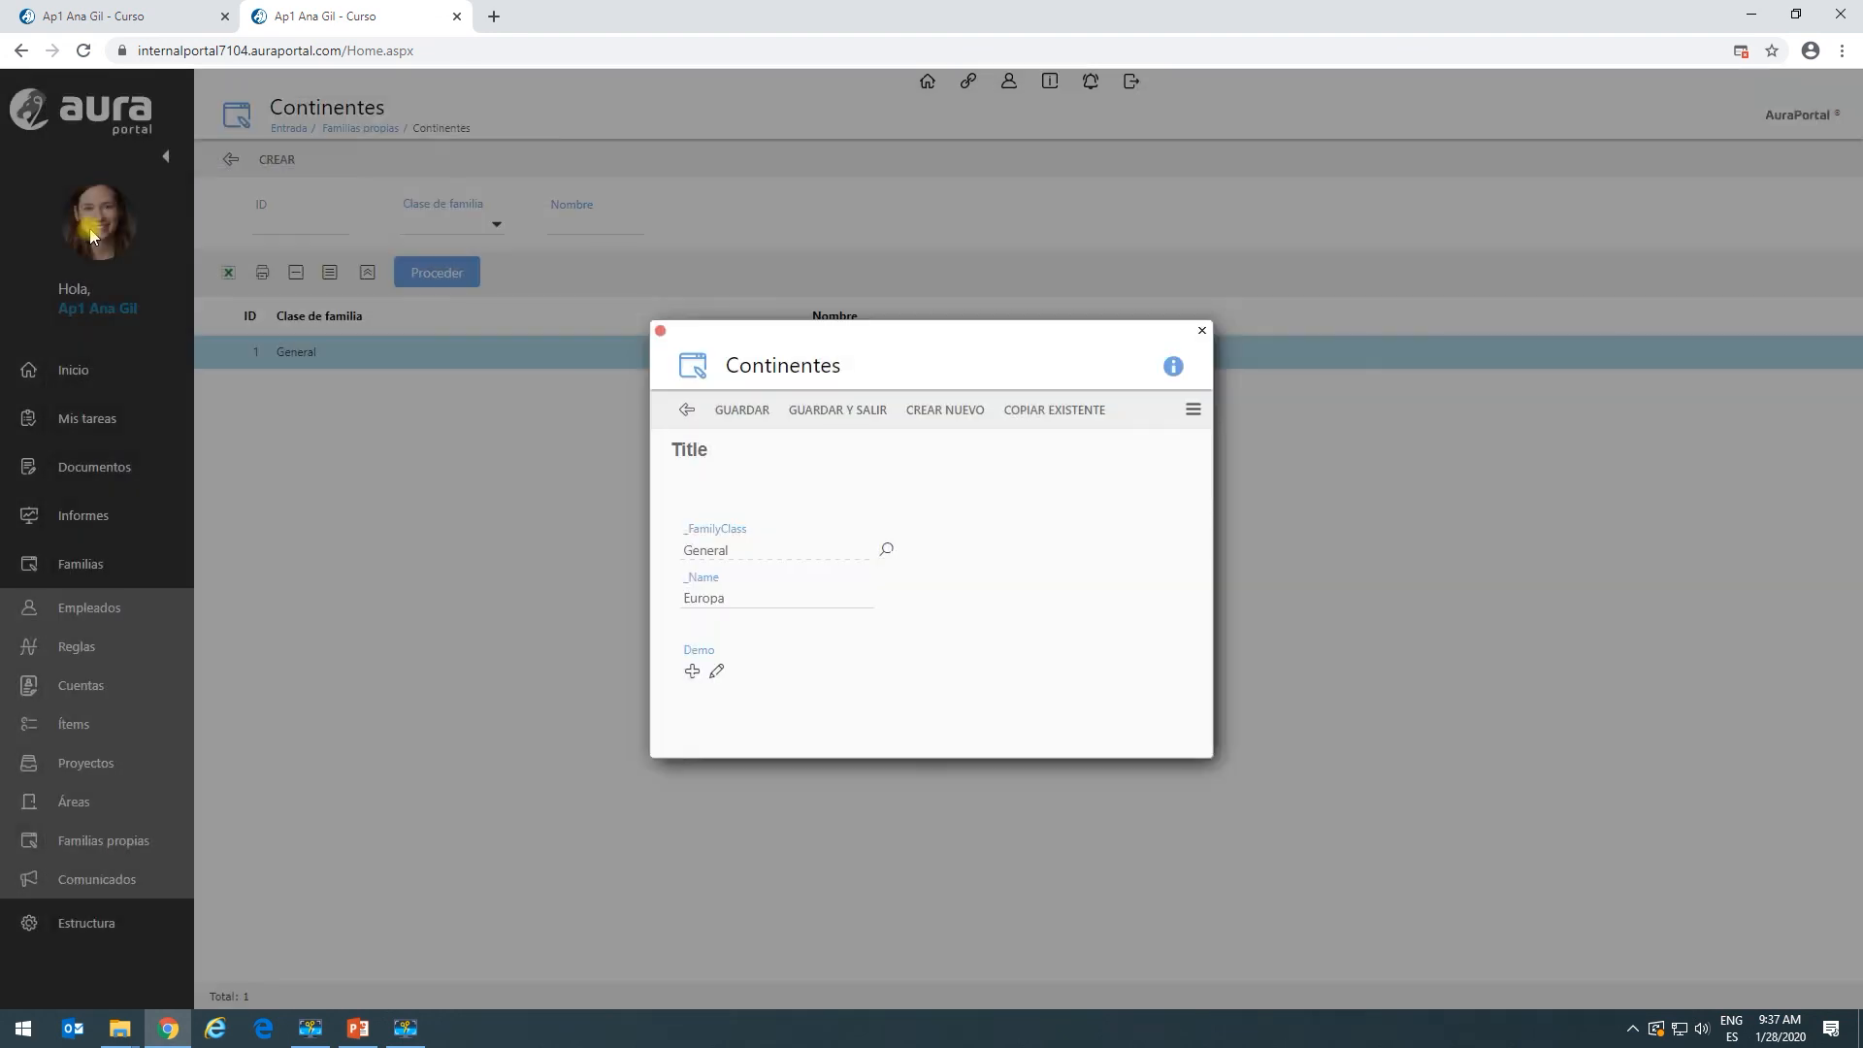
{"action": "left_click", "coordinate": [823, 412]}
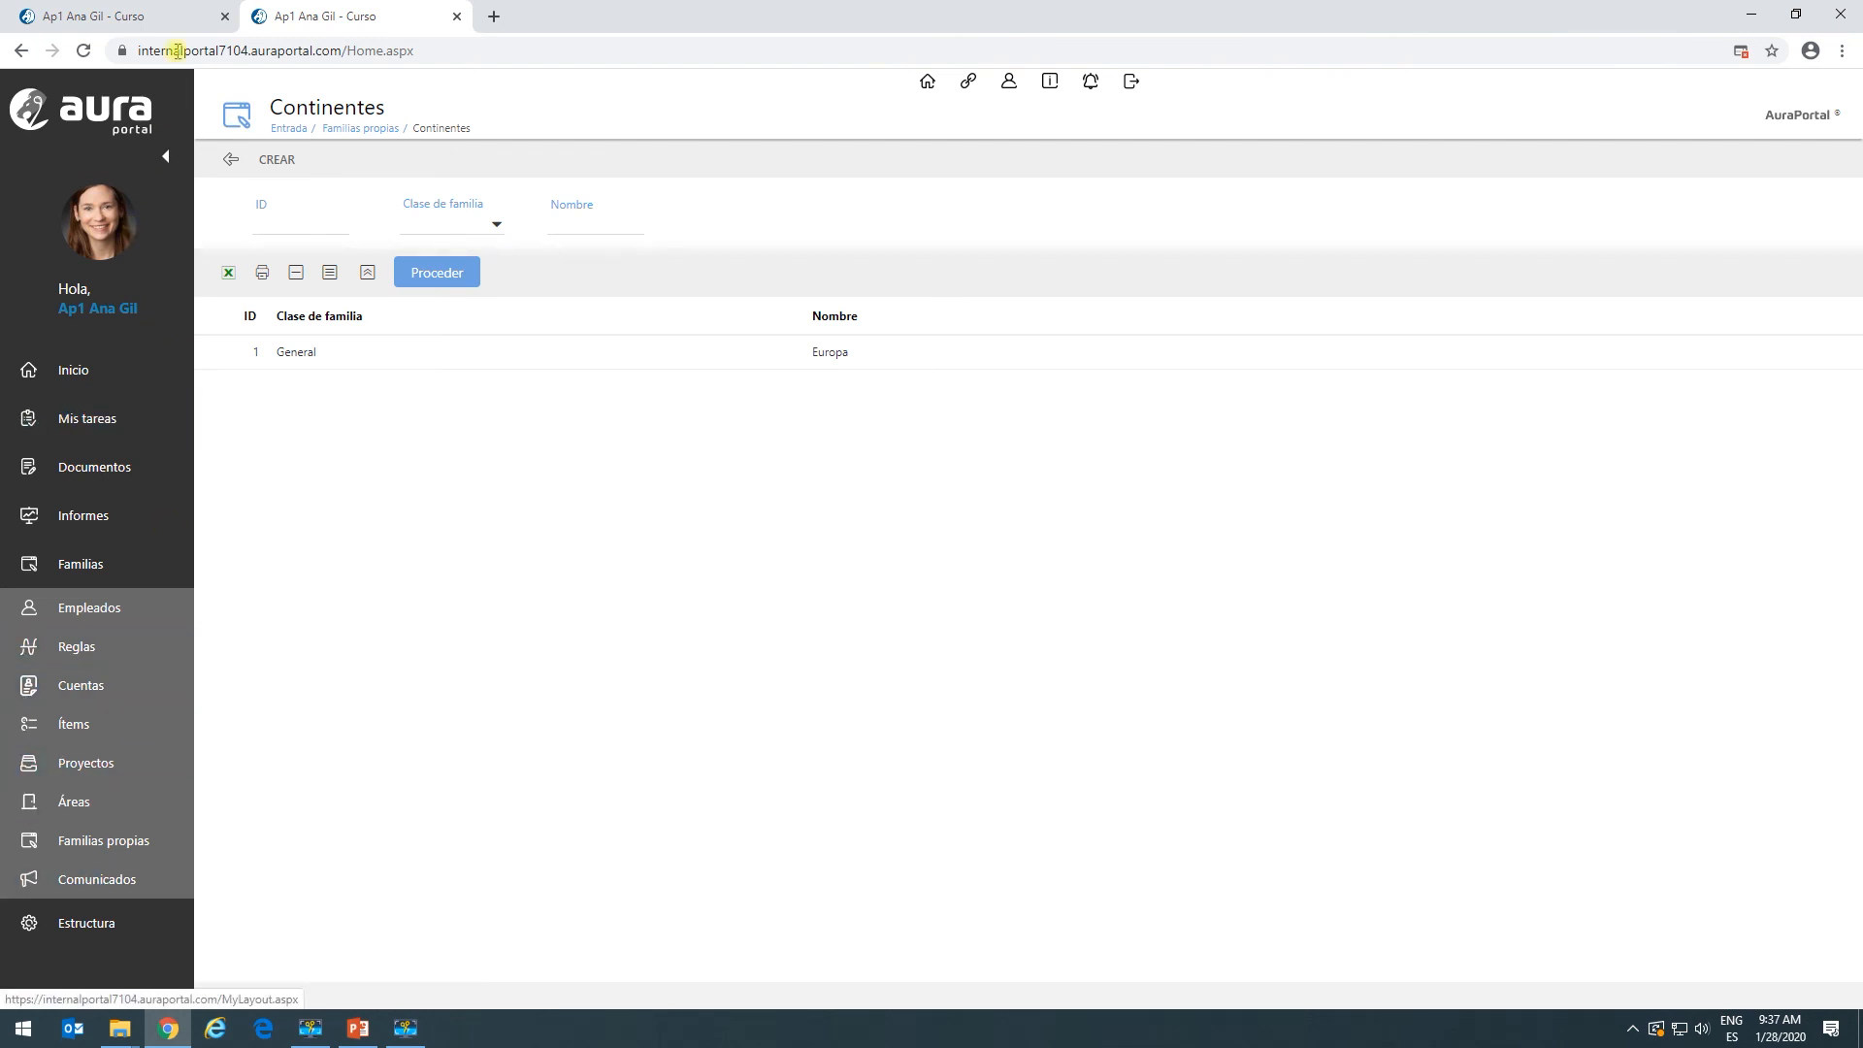
In the other portal window, open the Demo library's Visor configuration and add the Categoría tag as a column.
{"action": "left_click", "coordinate": [173, 19]}
{"action": "left_click", "coordinate": [1052, 622]}
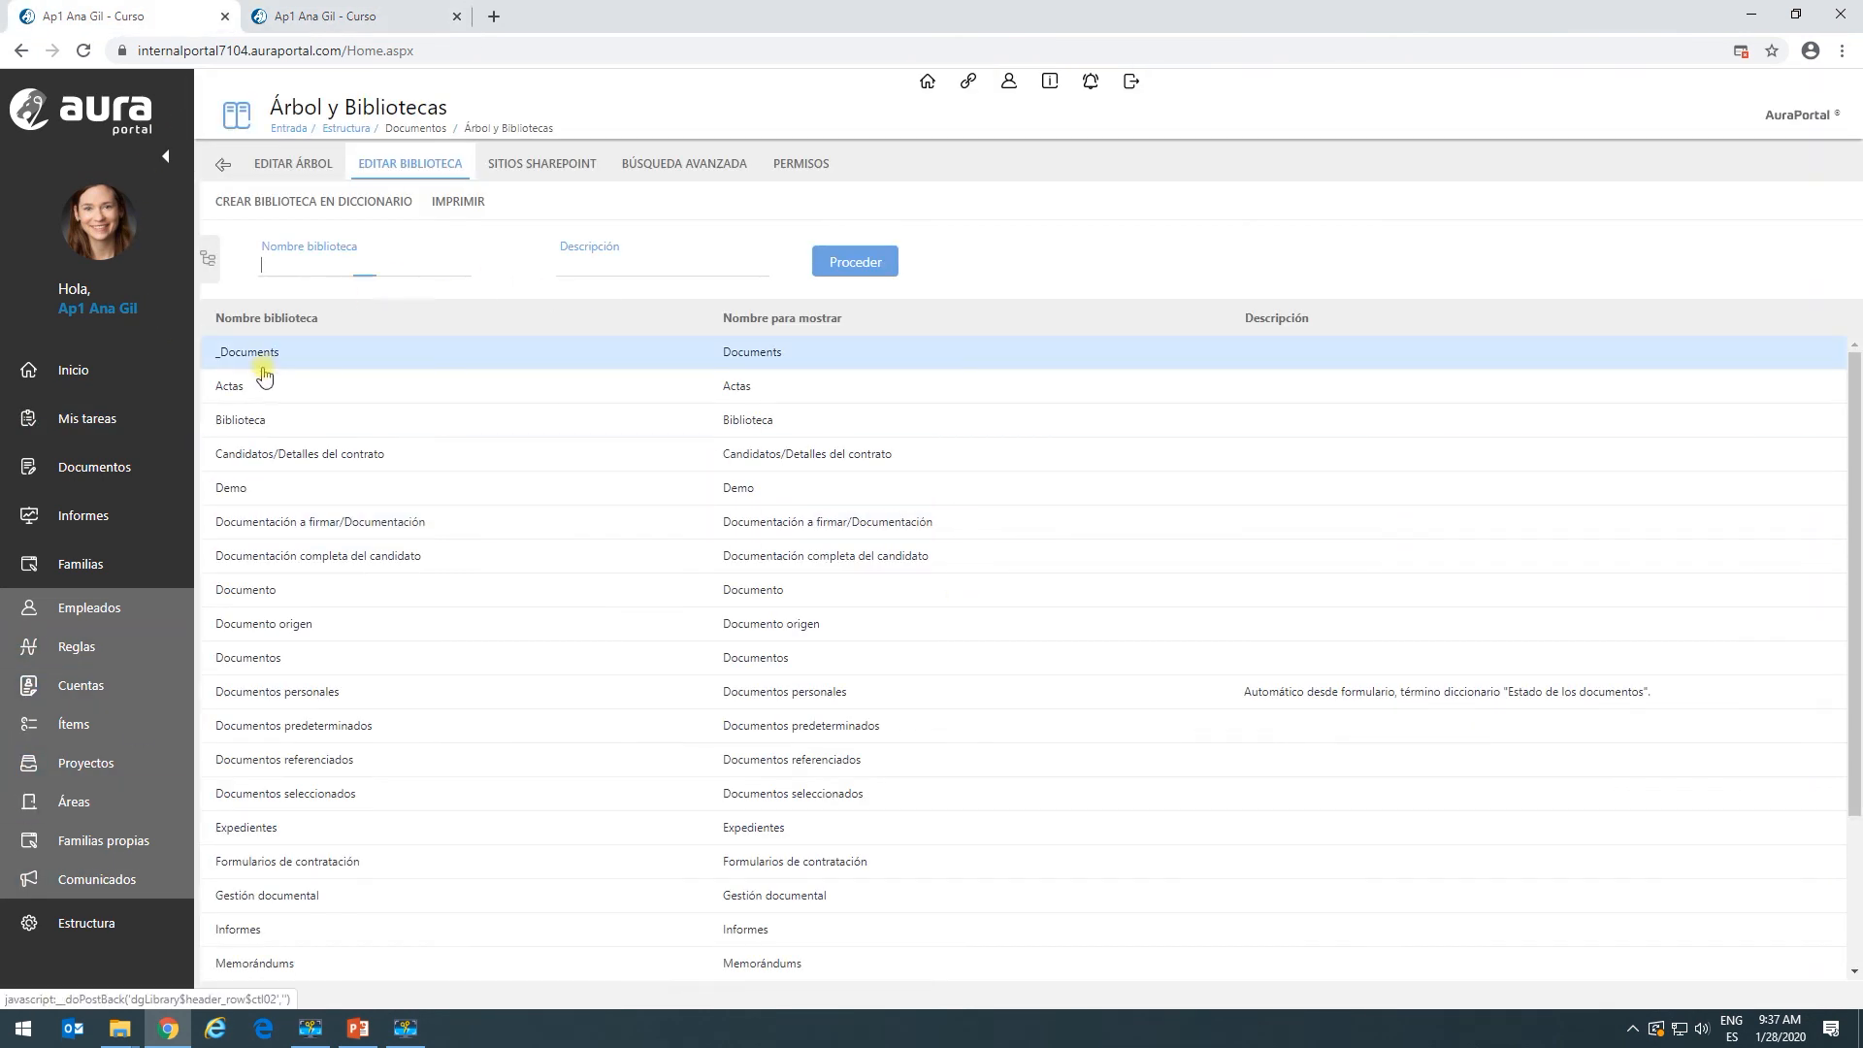
{"action": "left_click", "coordinate": [262, 490]}
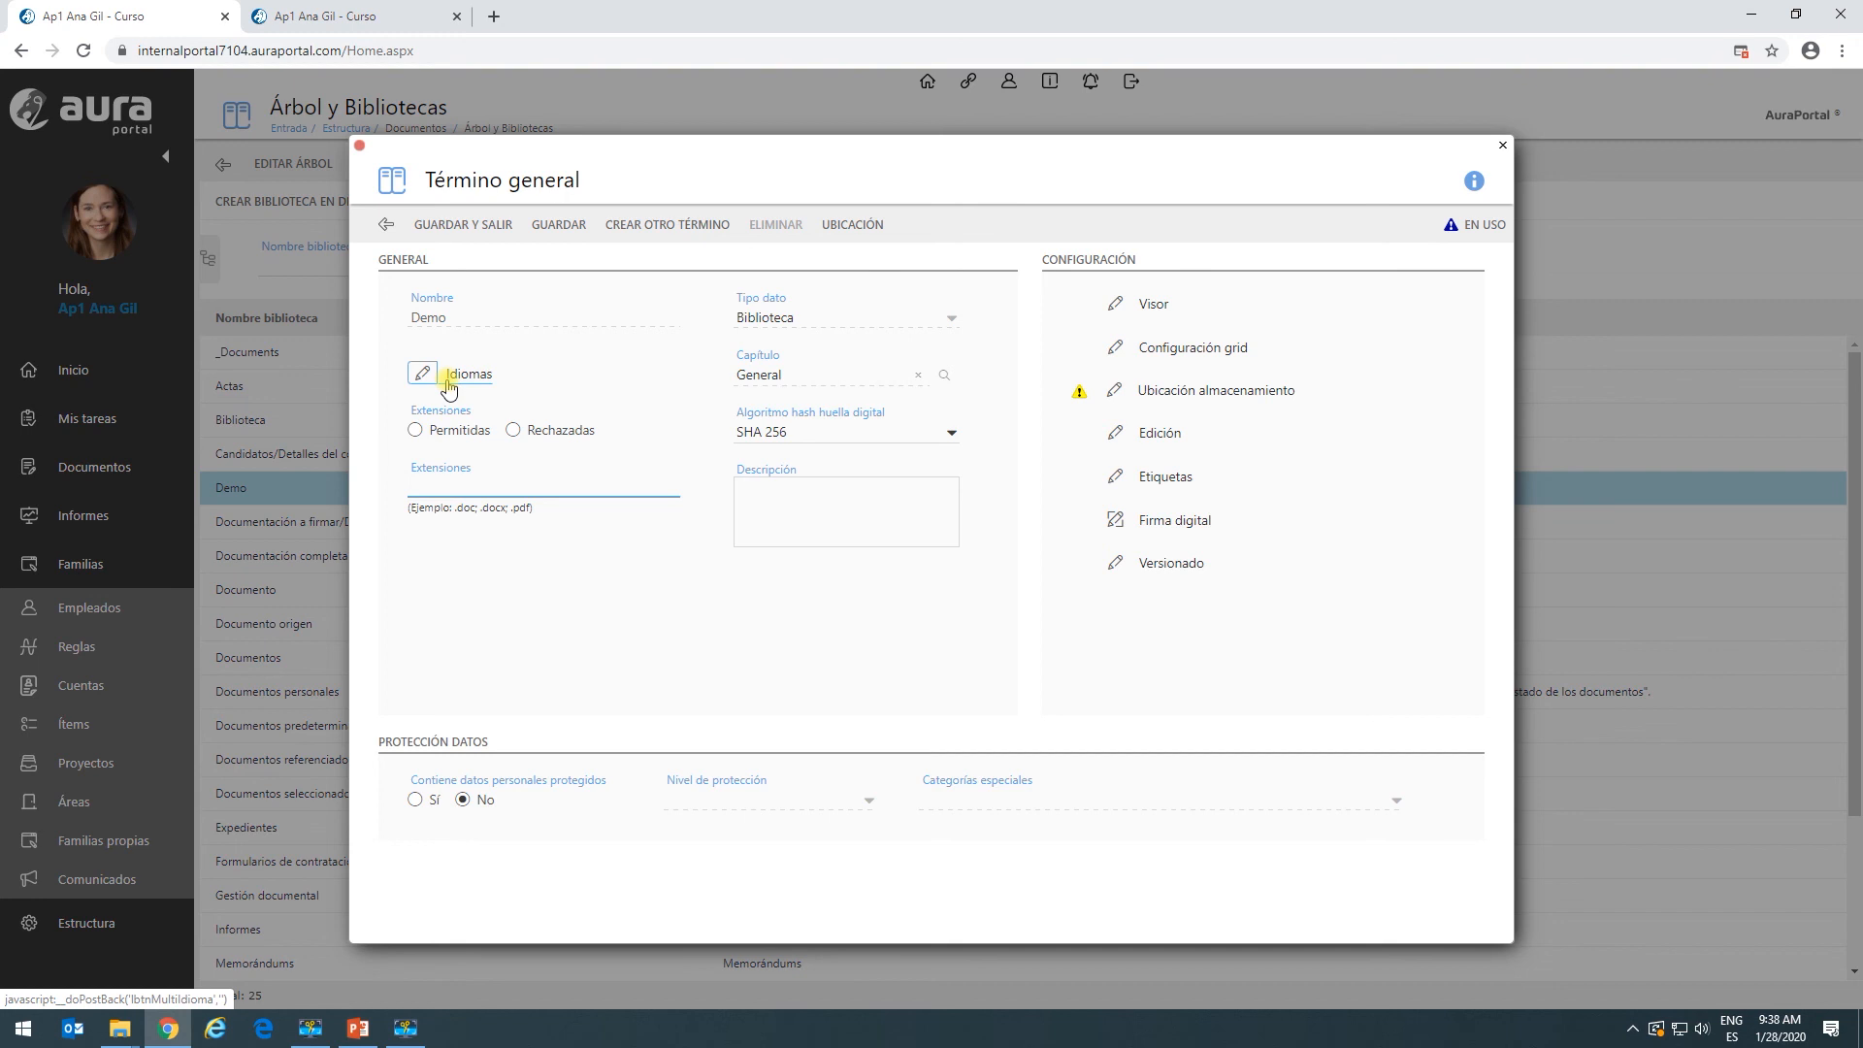
{"action": "left_click", "coordinate": [1128, 310]}
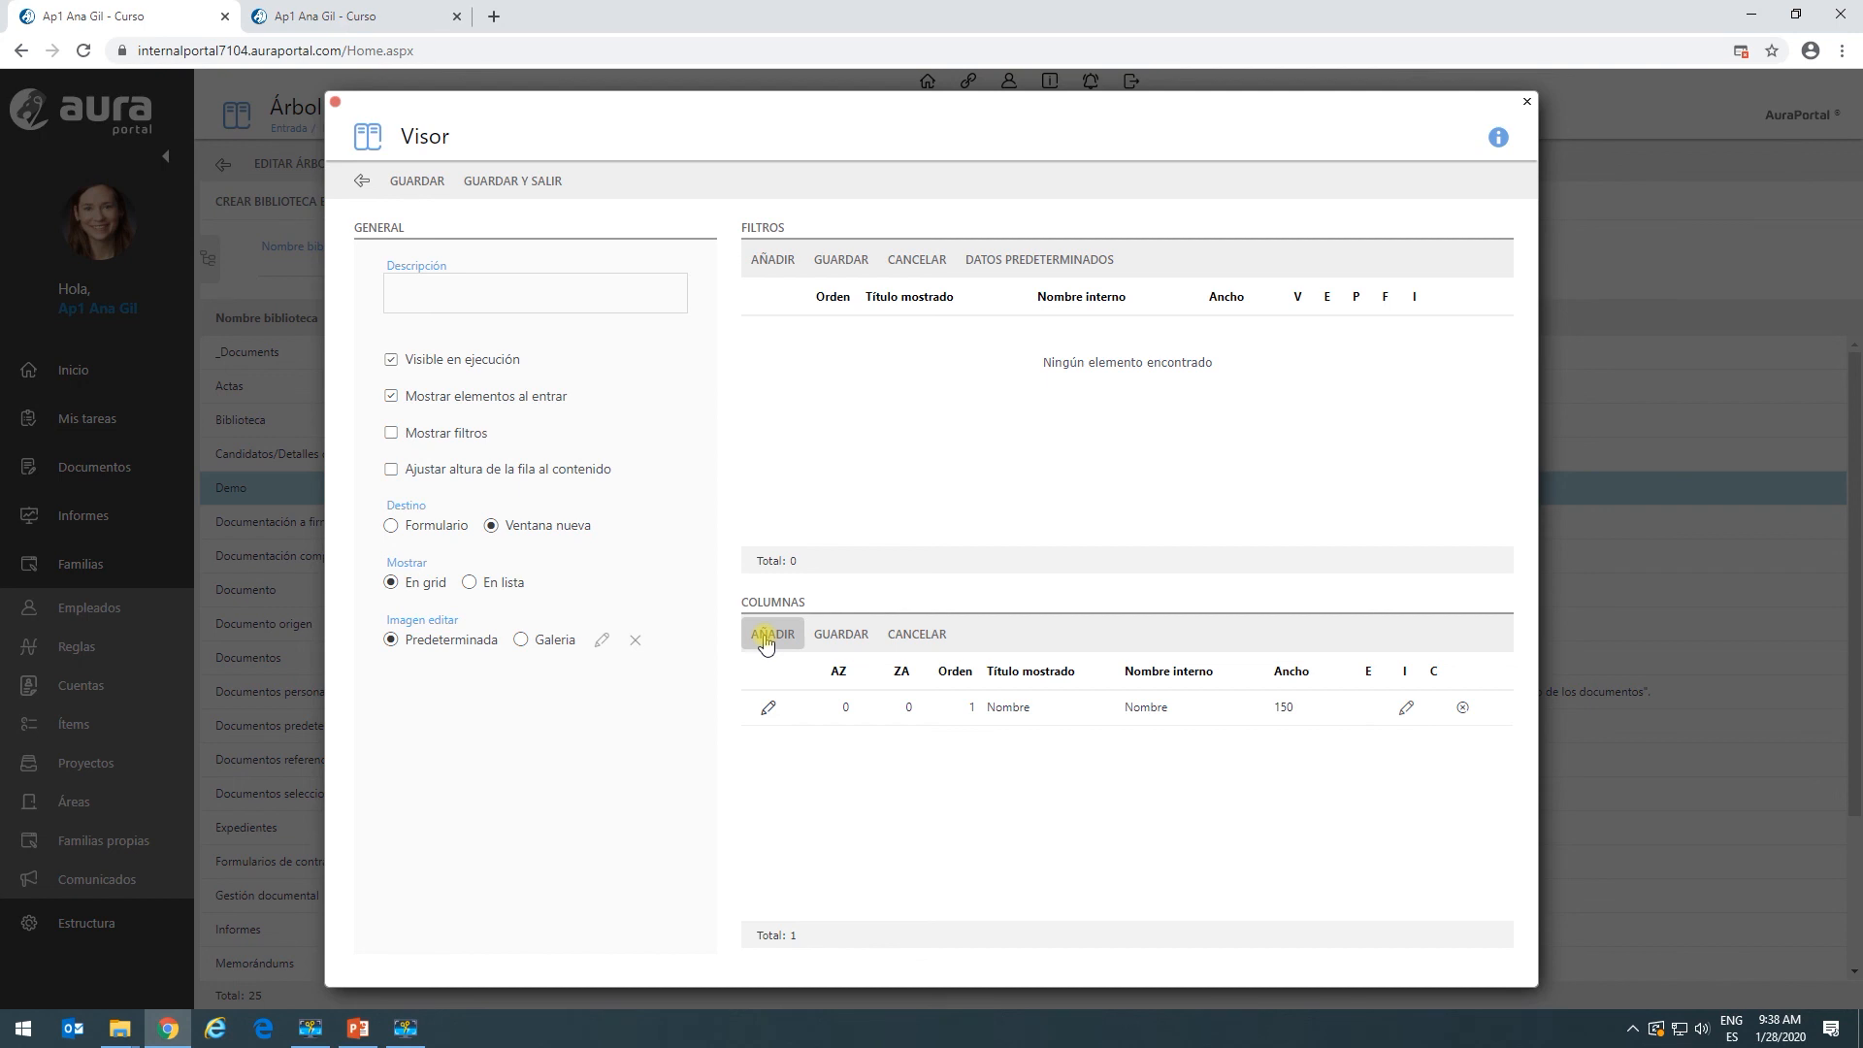
{"action": "left_click", "coordinate": [765, 637]}
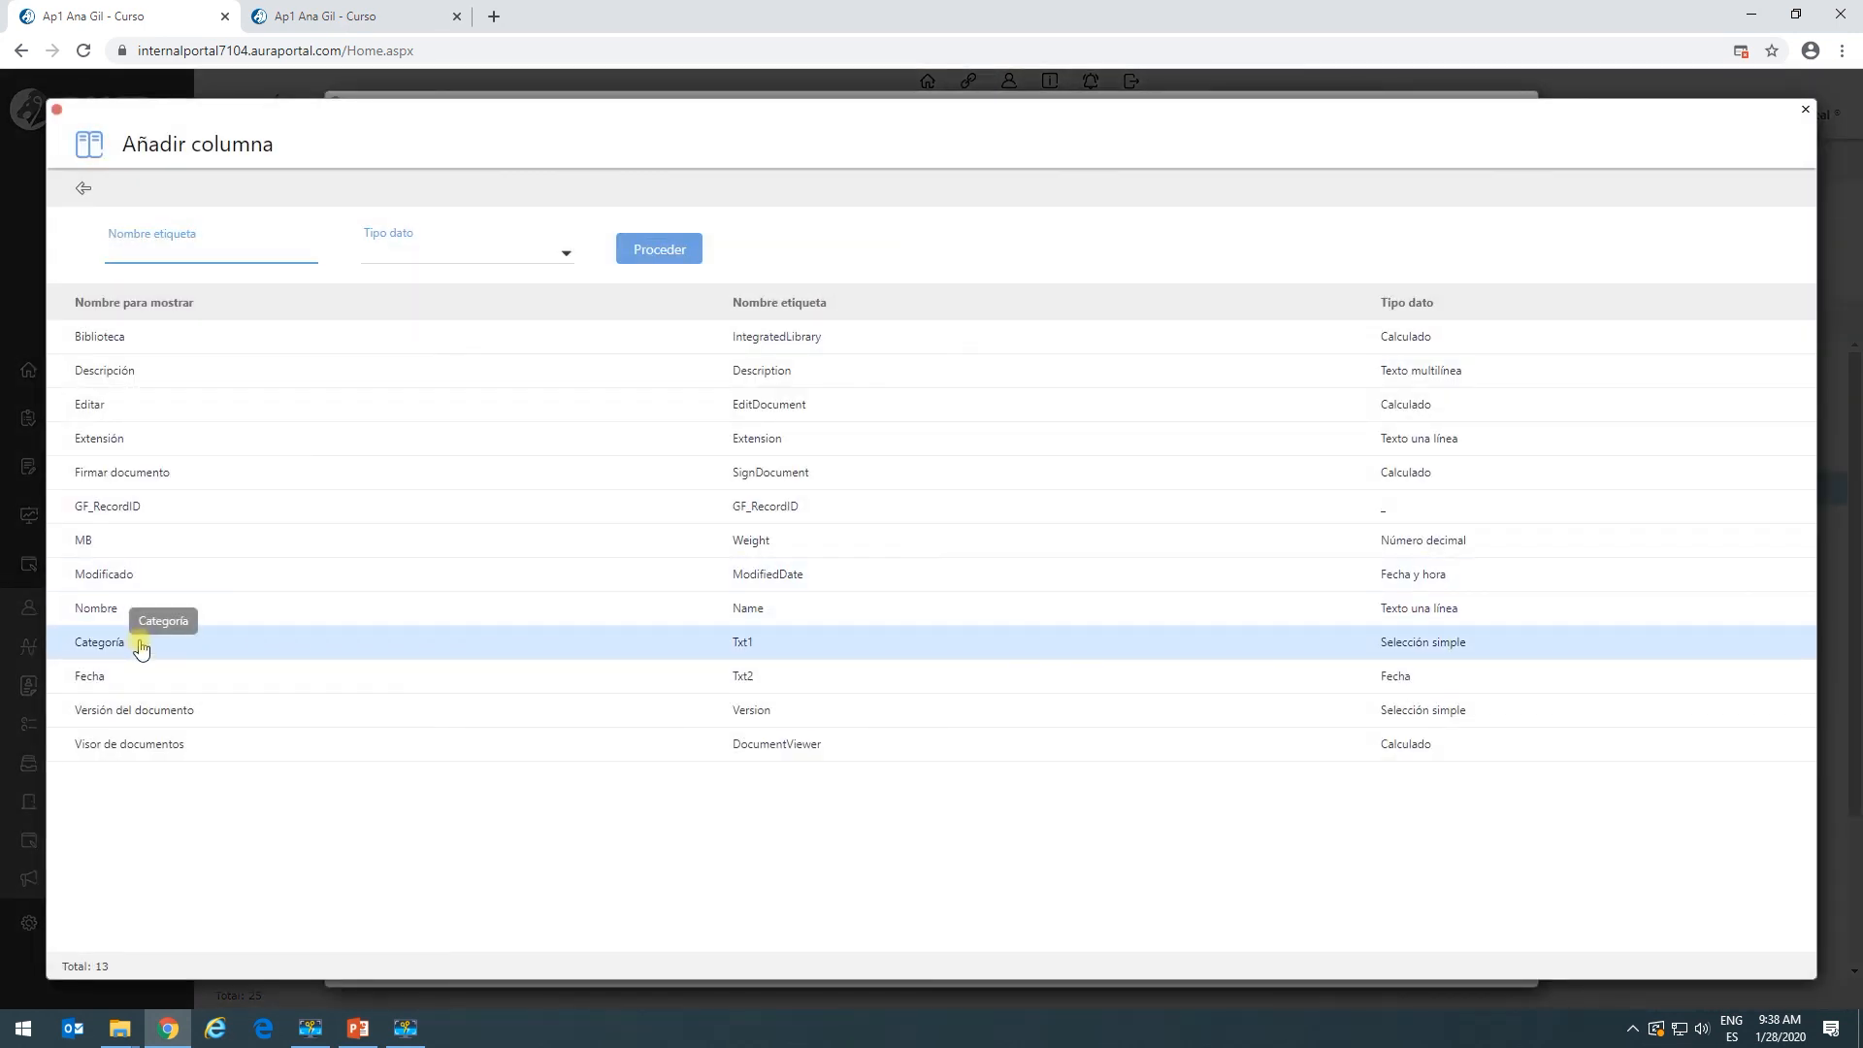
{"action": "left_click", "coordinate": [140, 647]}
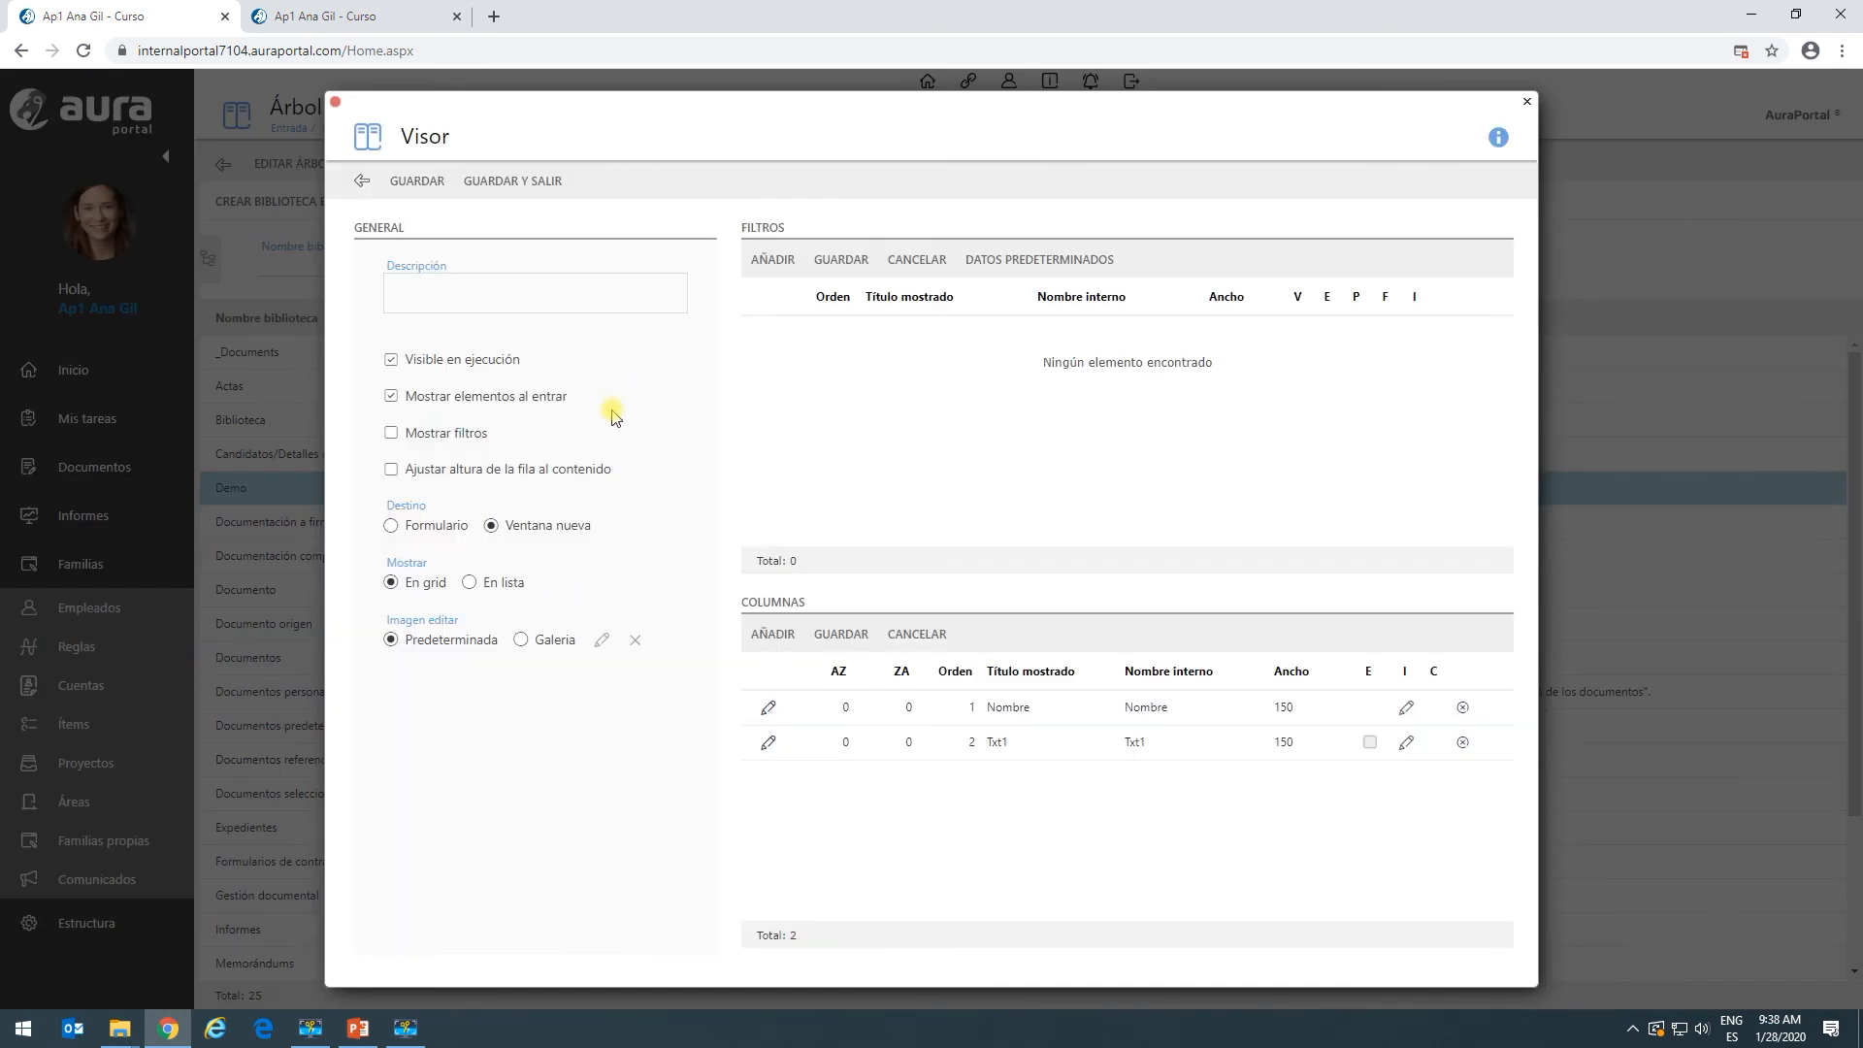
Set the new column's Español-España display text to Categoría, and save and exit both the Visor configuration and the Demo library.
{"action": "left_click", "coordinate": [1396, 745]}
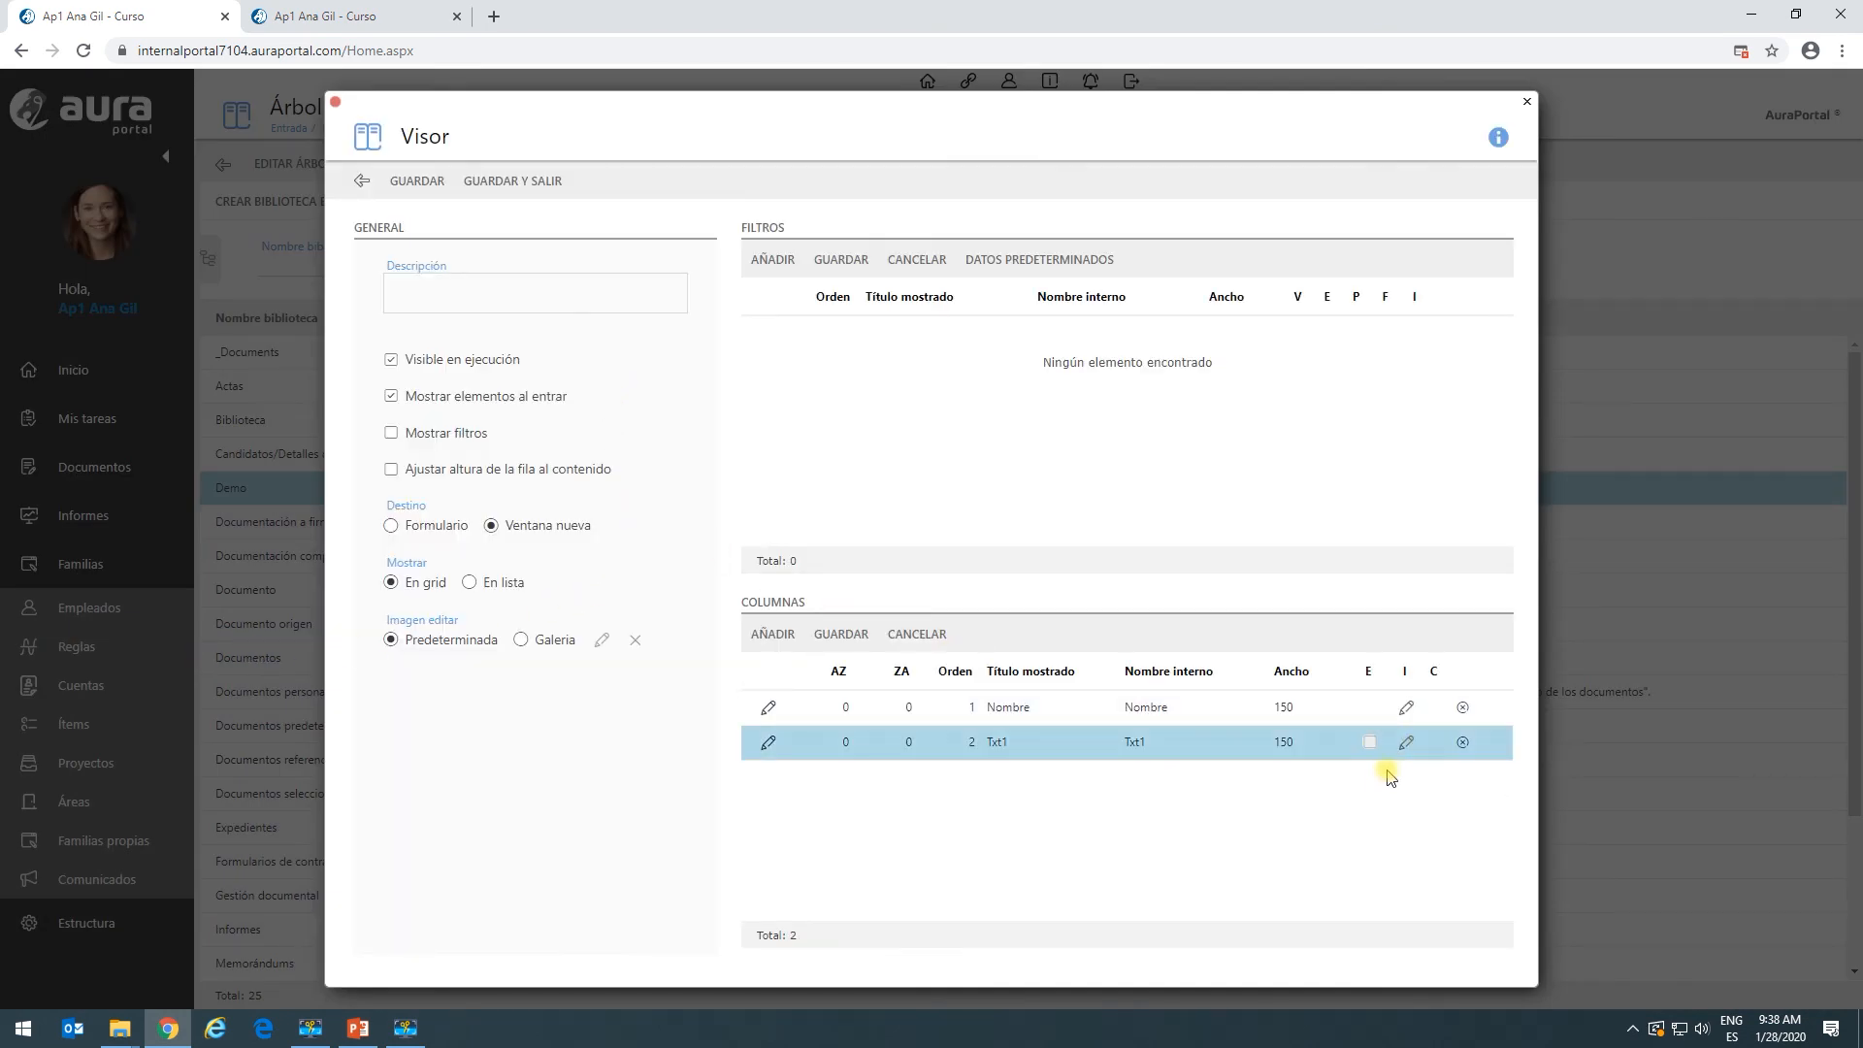
{"action": "left_click", "coordinate": [1406, 743]}
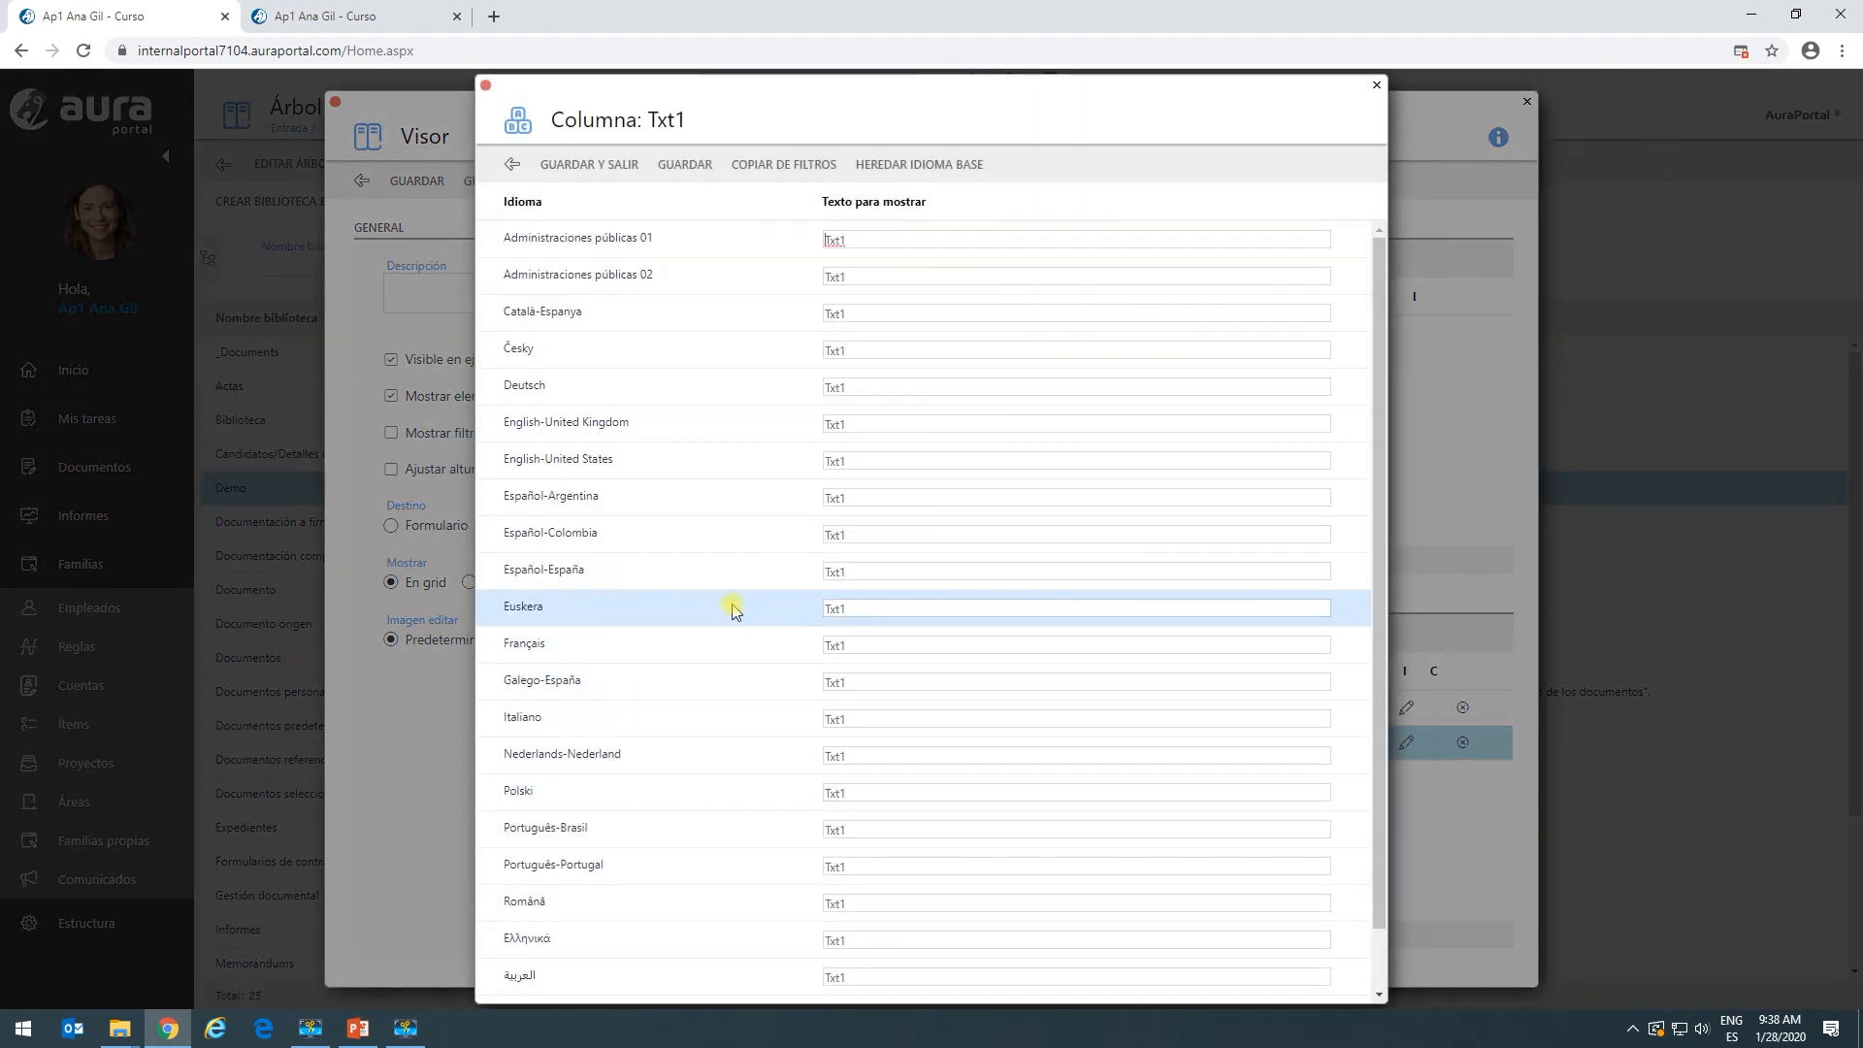
{"action": "left_click_drag", "start_coordinate": [881, 574], "coordinate": [795, 571]}
{"action": "type", "text": "Categoría"}
{"action": "left_click", "coordinate": [543, 167]}
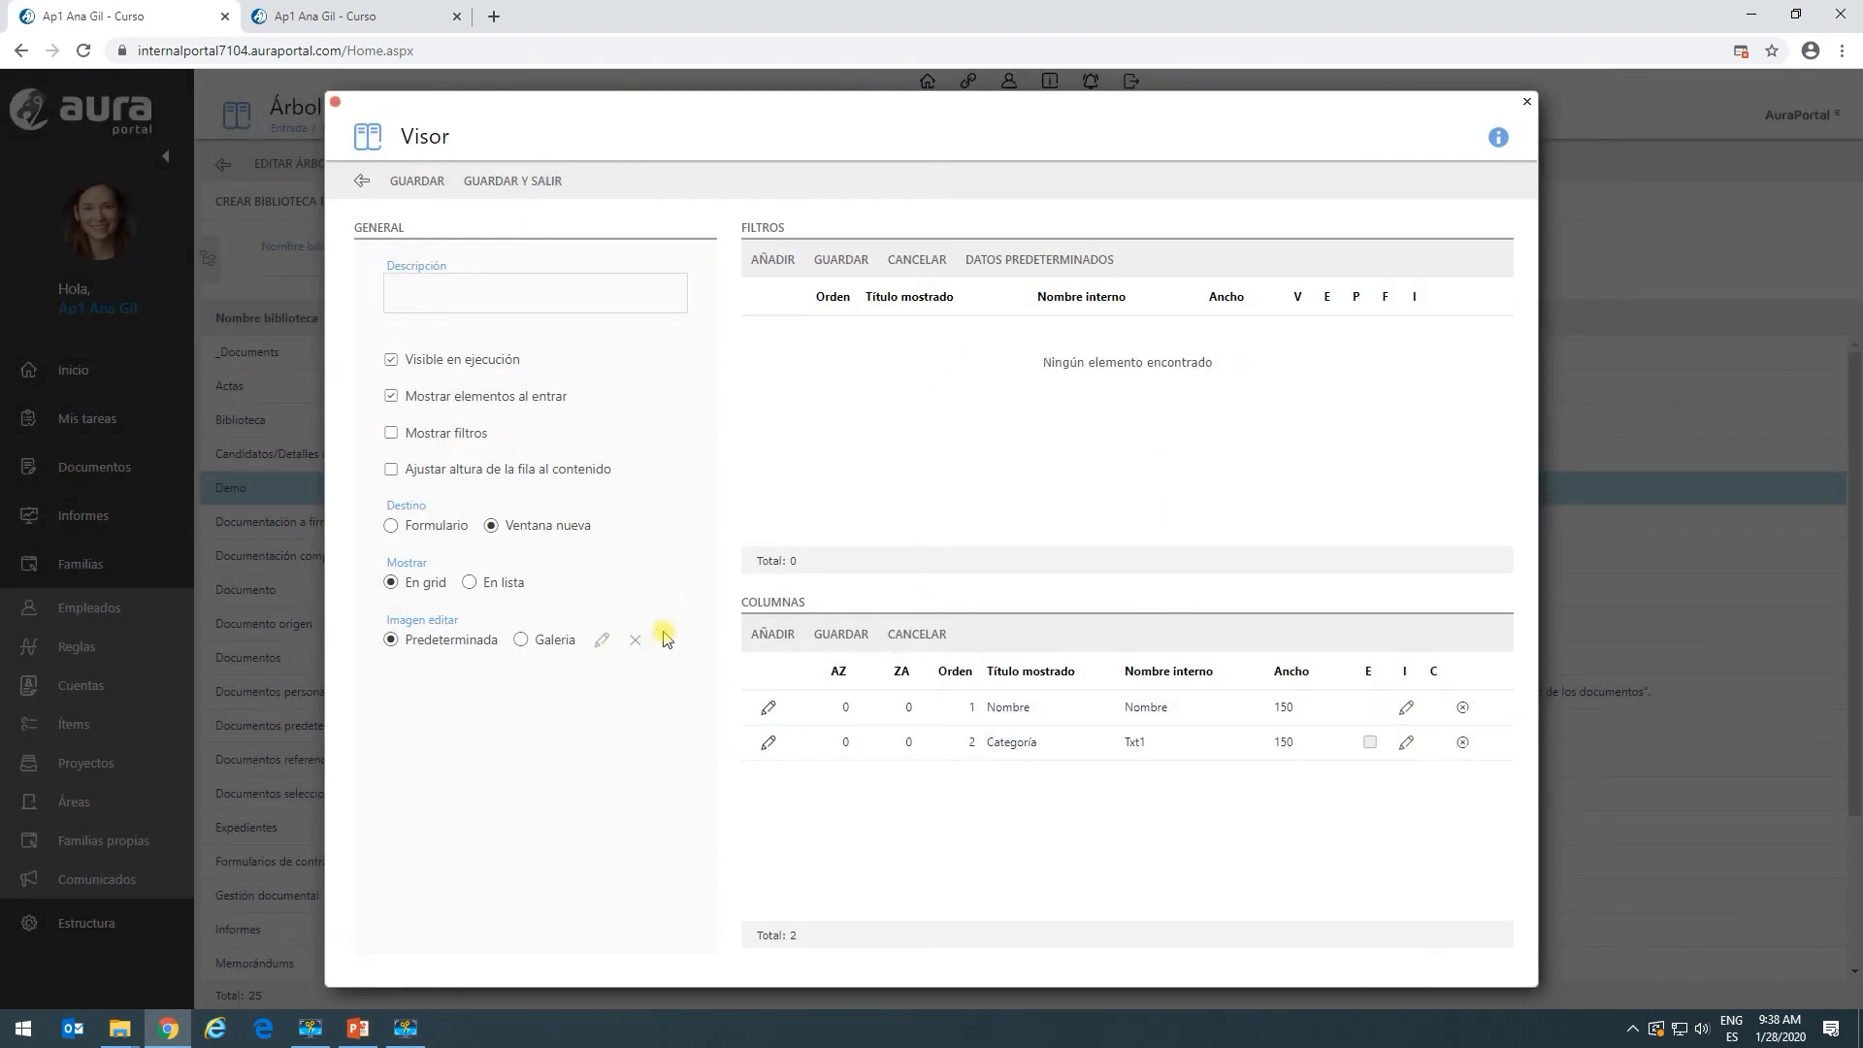
{"action": "left_click", "coordinate": [497, 183]}
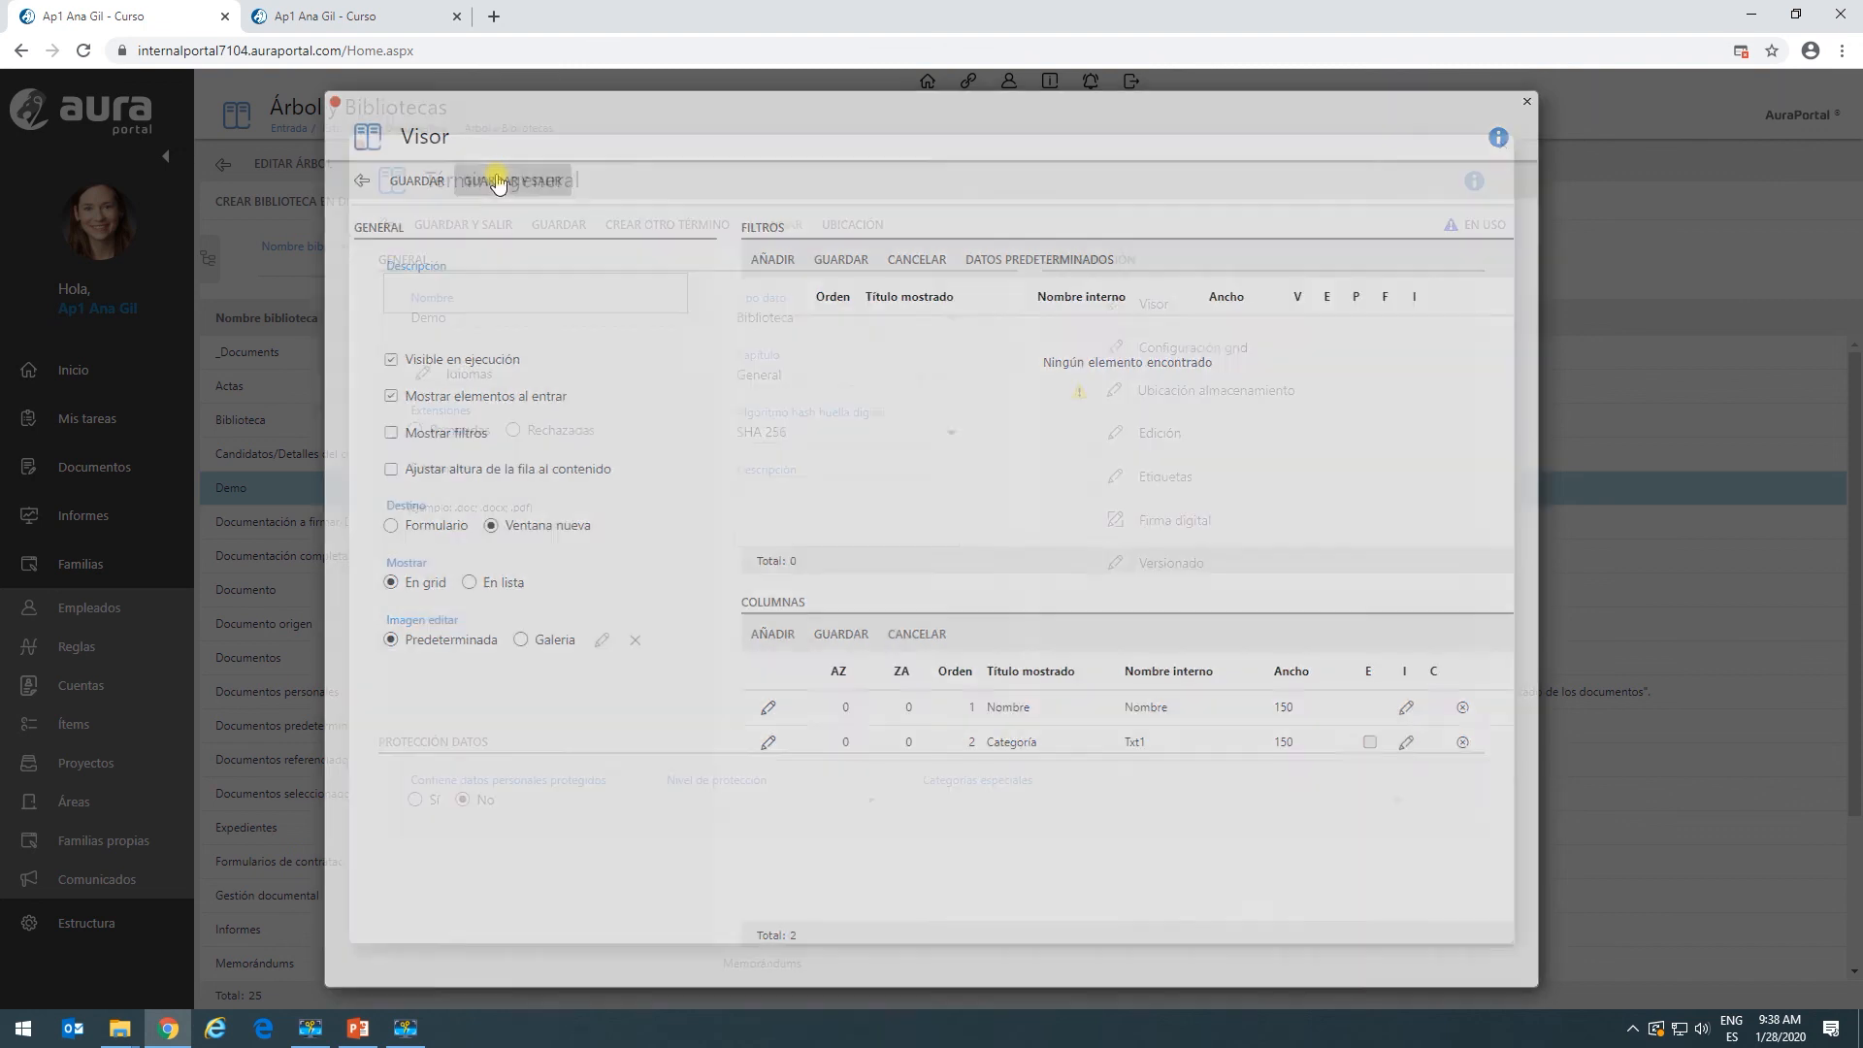
{"action": "left_click", "coordinate": [462, 226]}
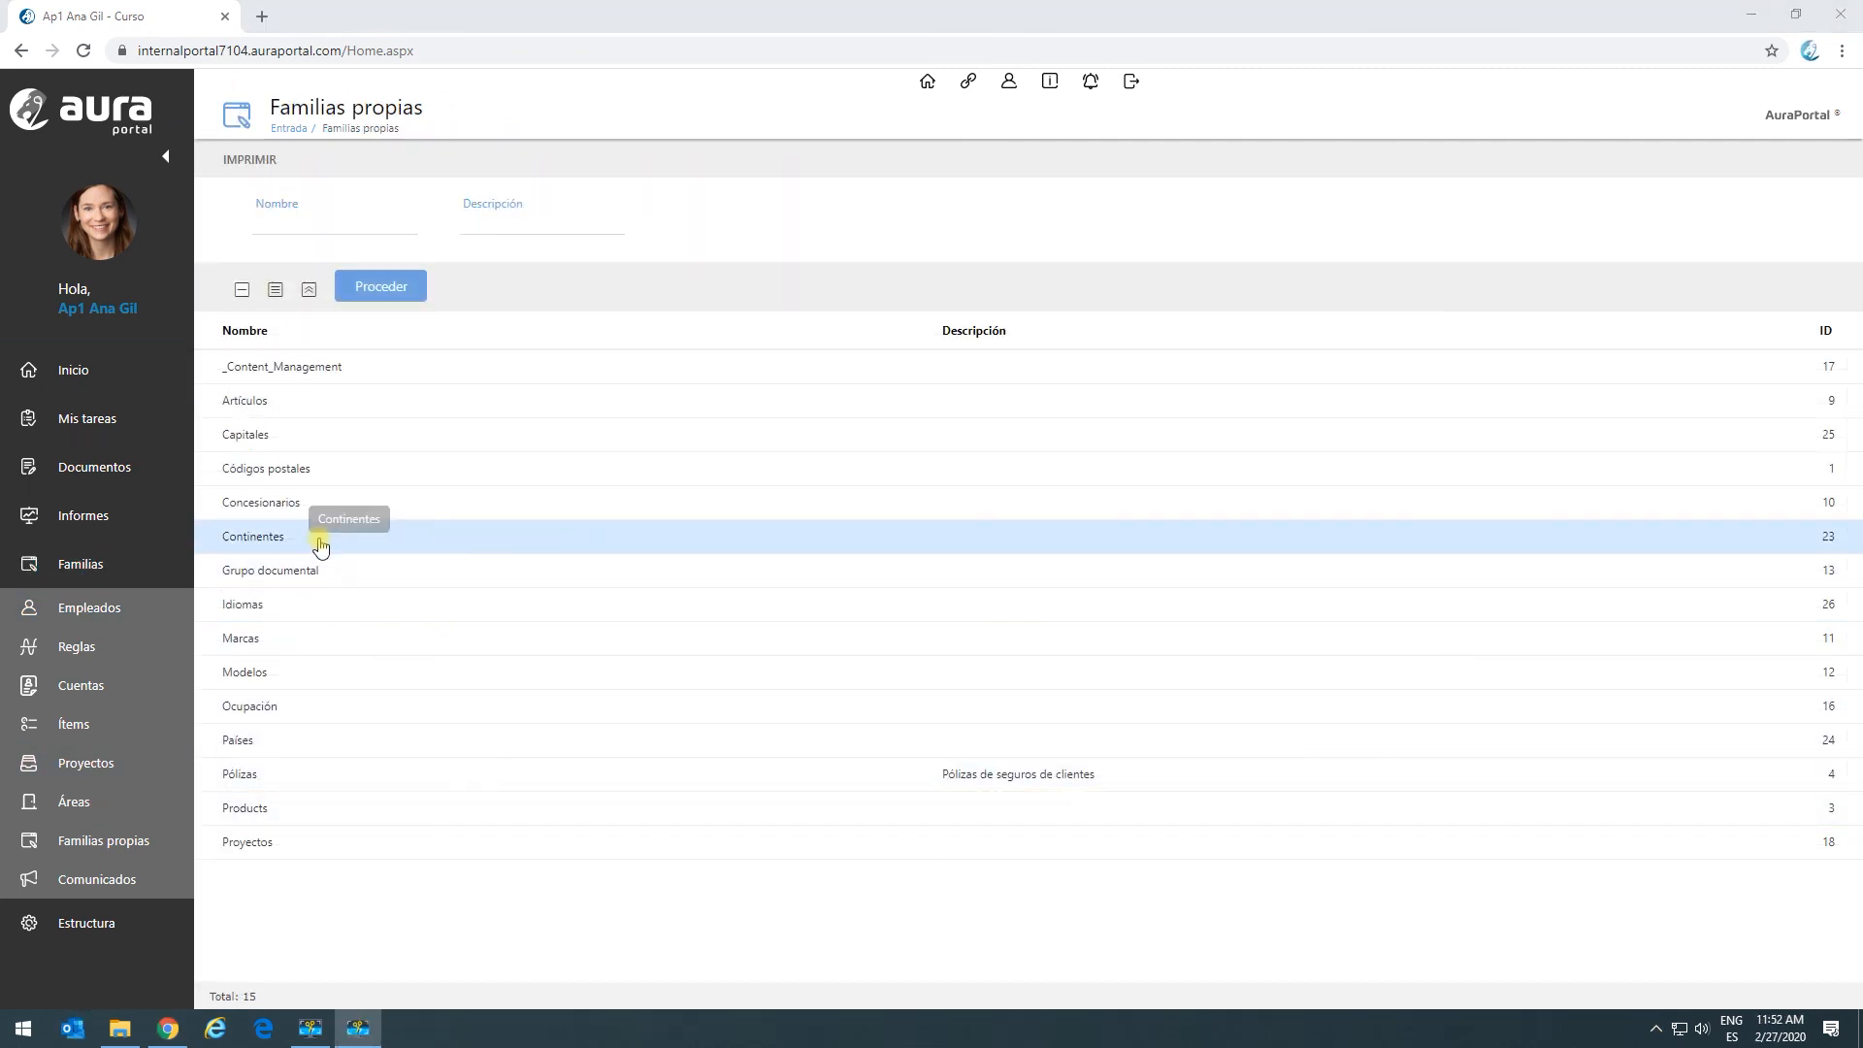
List the Continentes elements, open the Europa record, and view its Demo documents in the document viewer.
{"action": "left_click", "coordinate": [321, 546]}
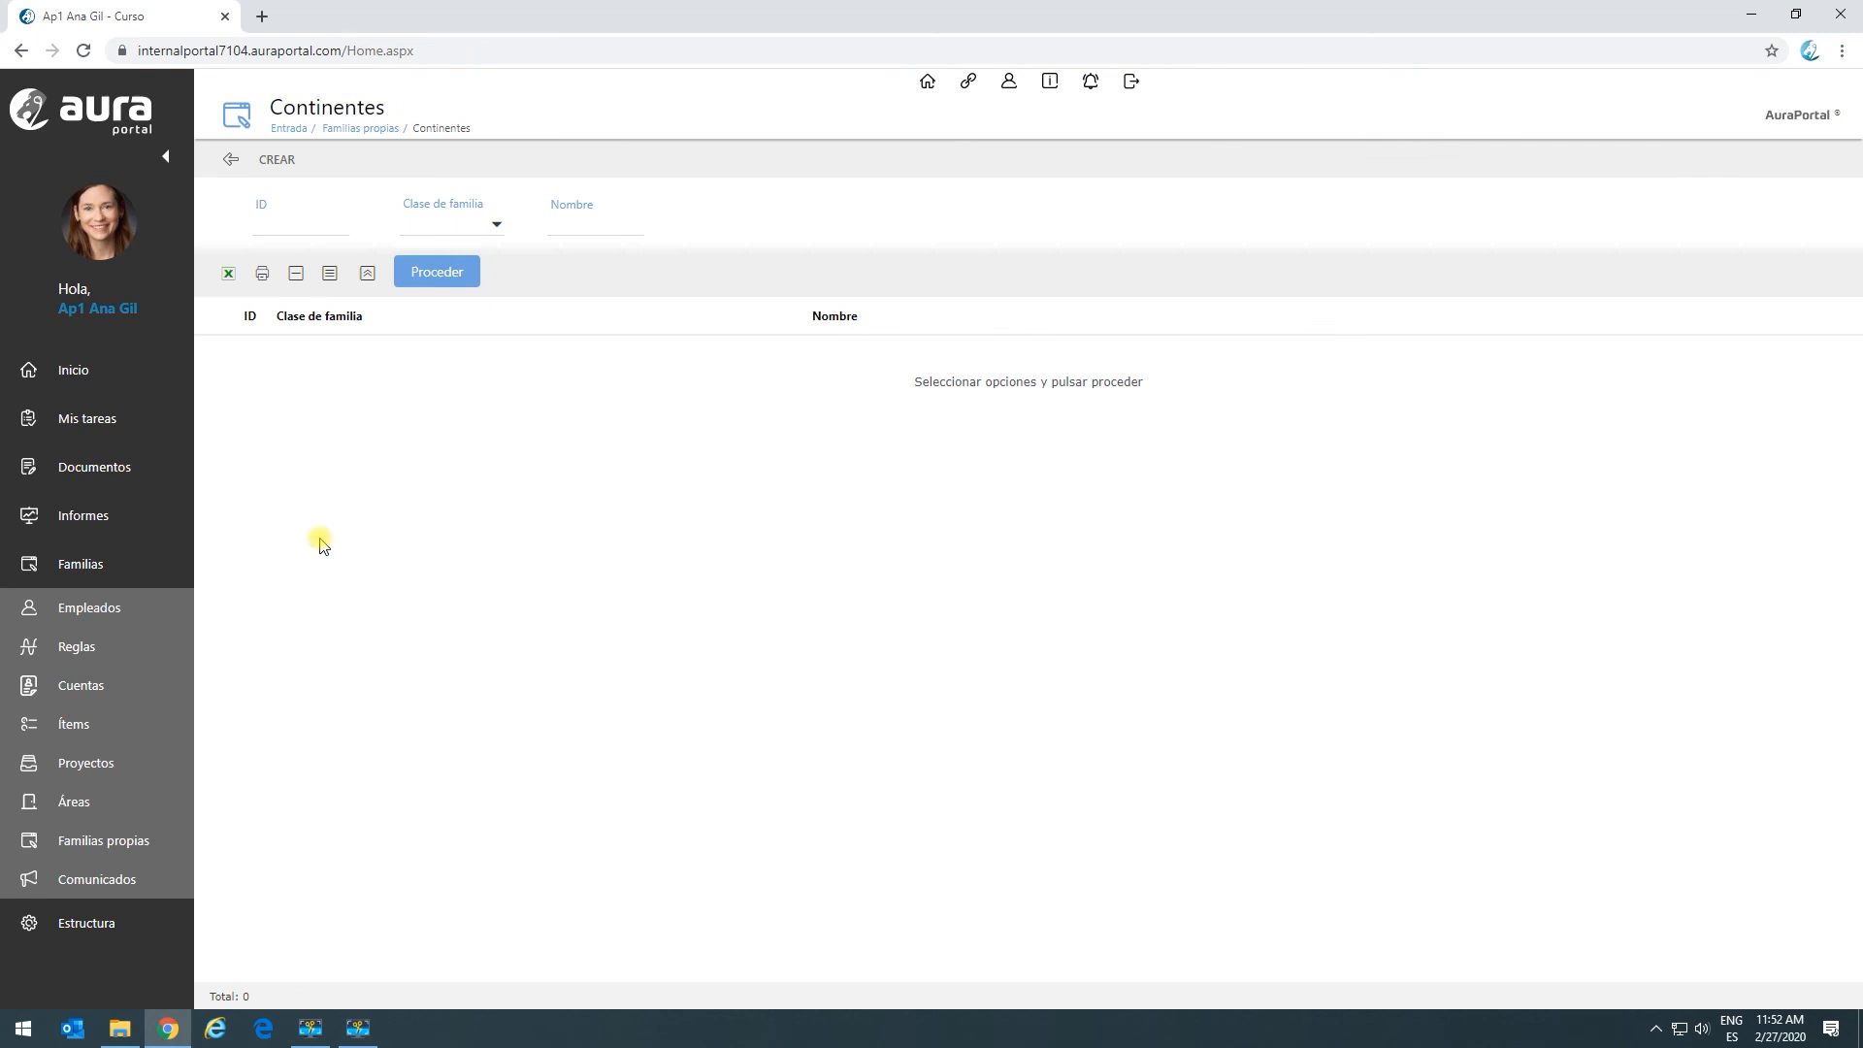
{"action": "left_click", "coordinate": [427, 269]}
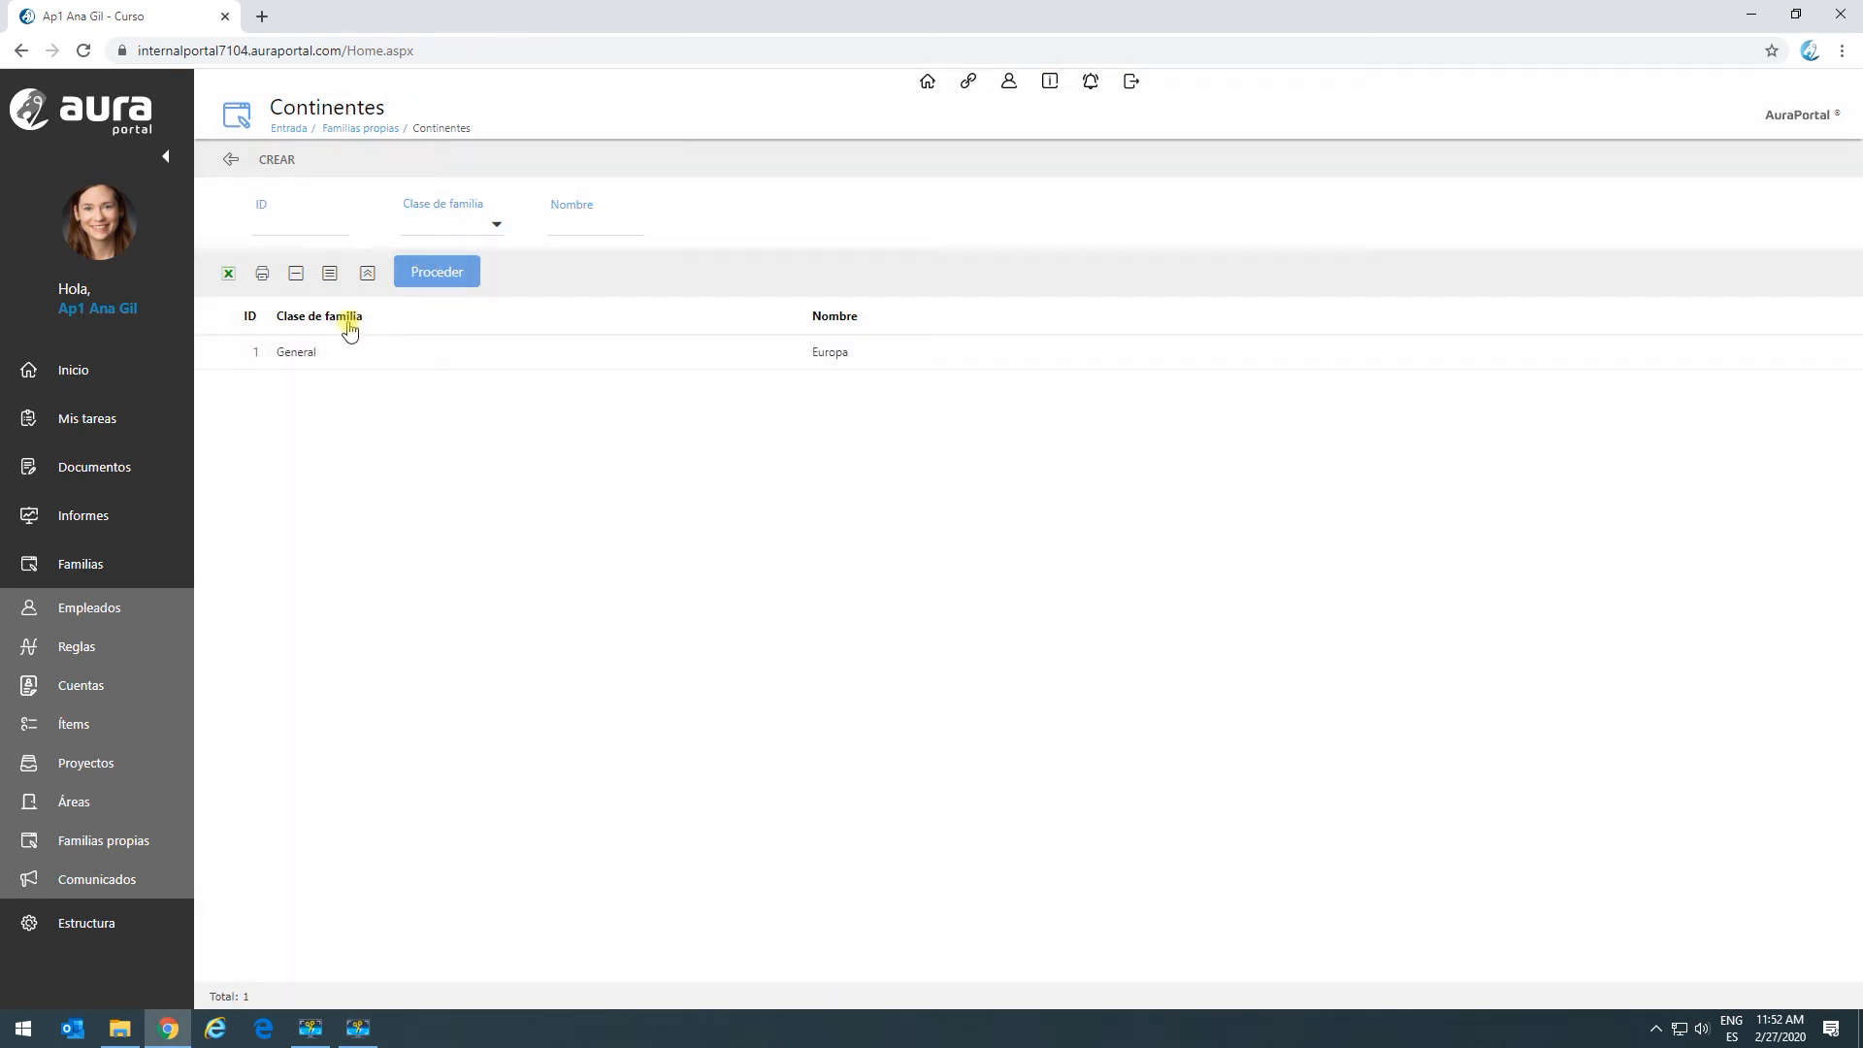
{"action": "left_click", "coordinate": [318, 357]}
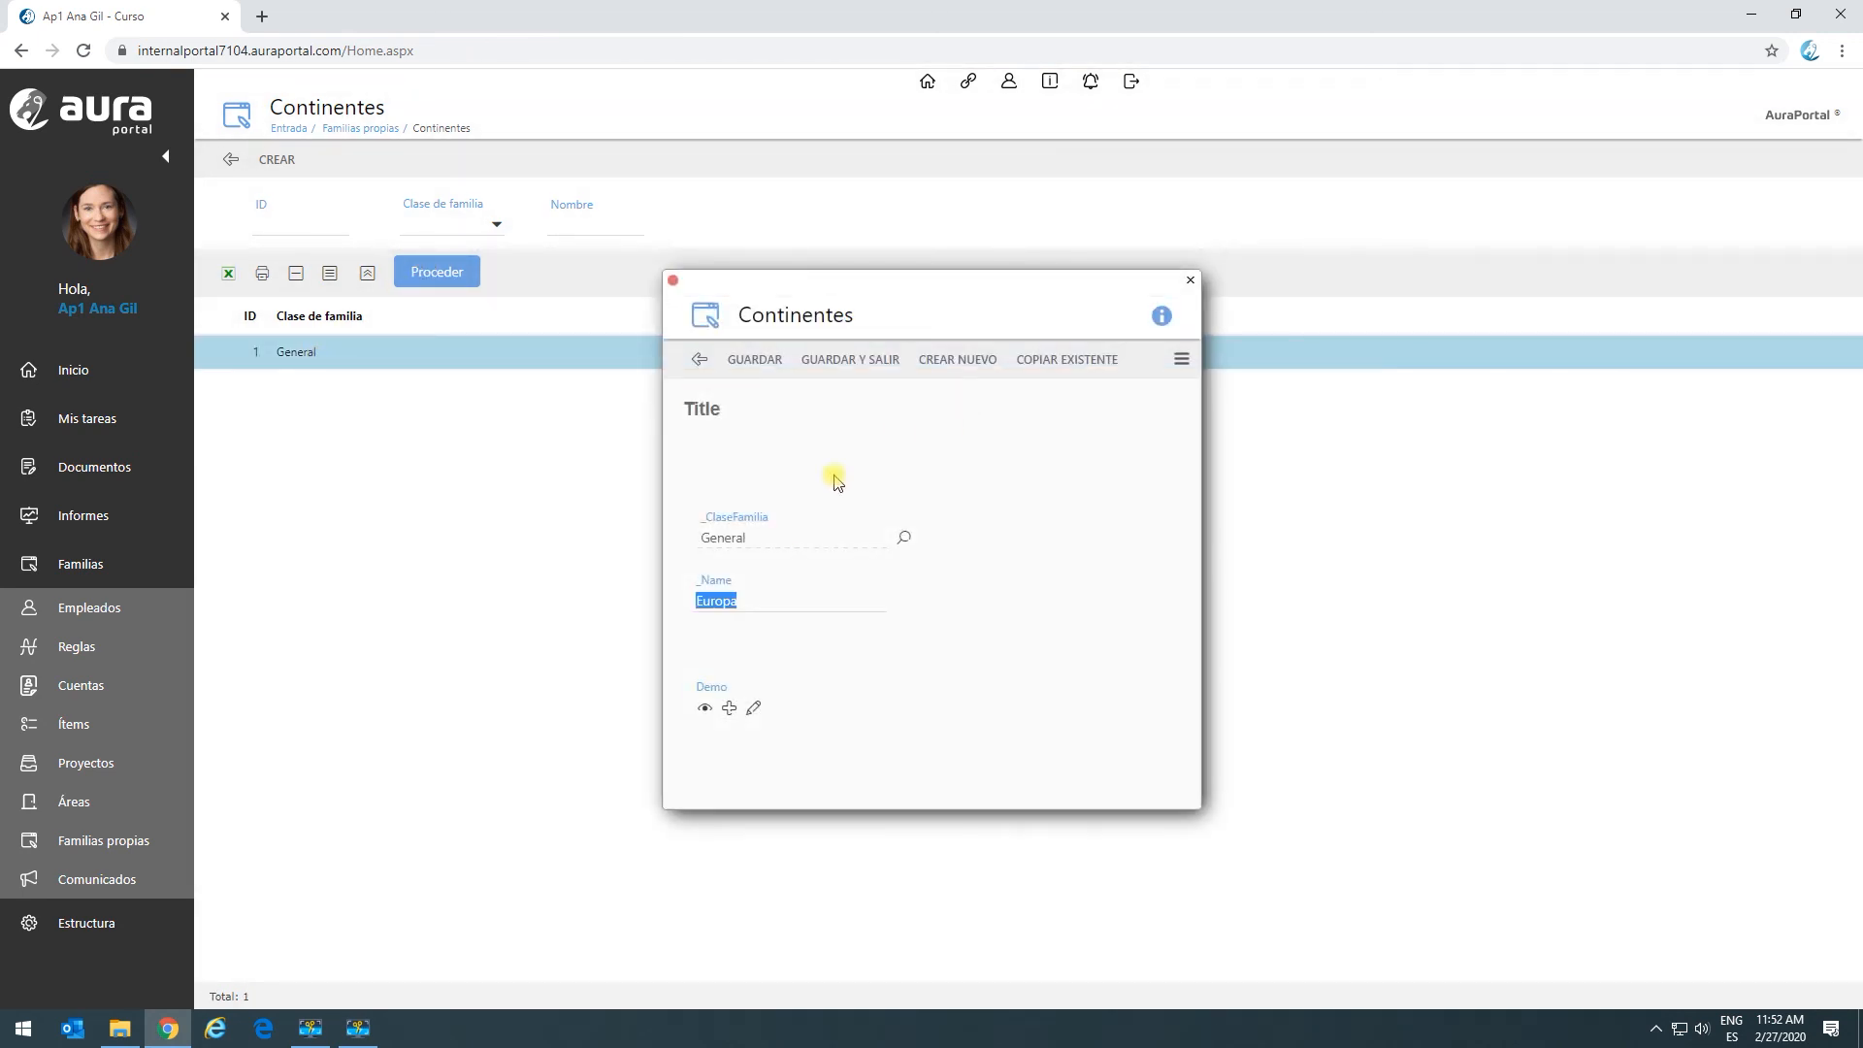
{"action": "left_click", "coordinate": [705, 711]}
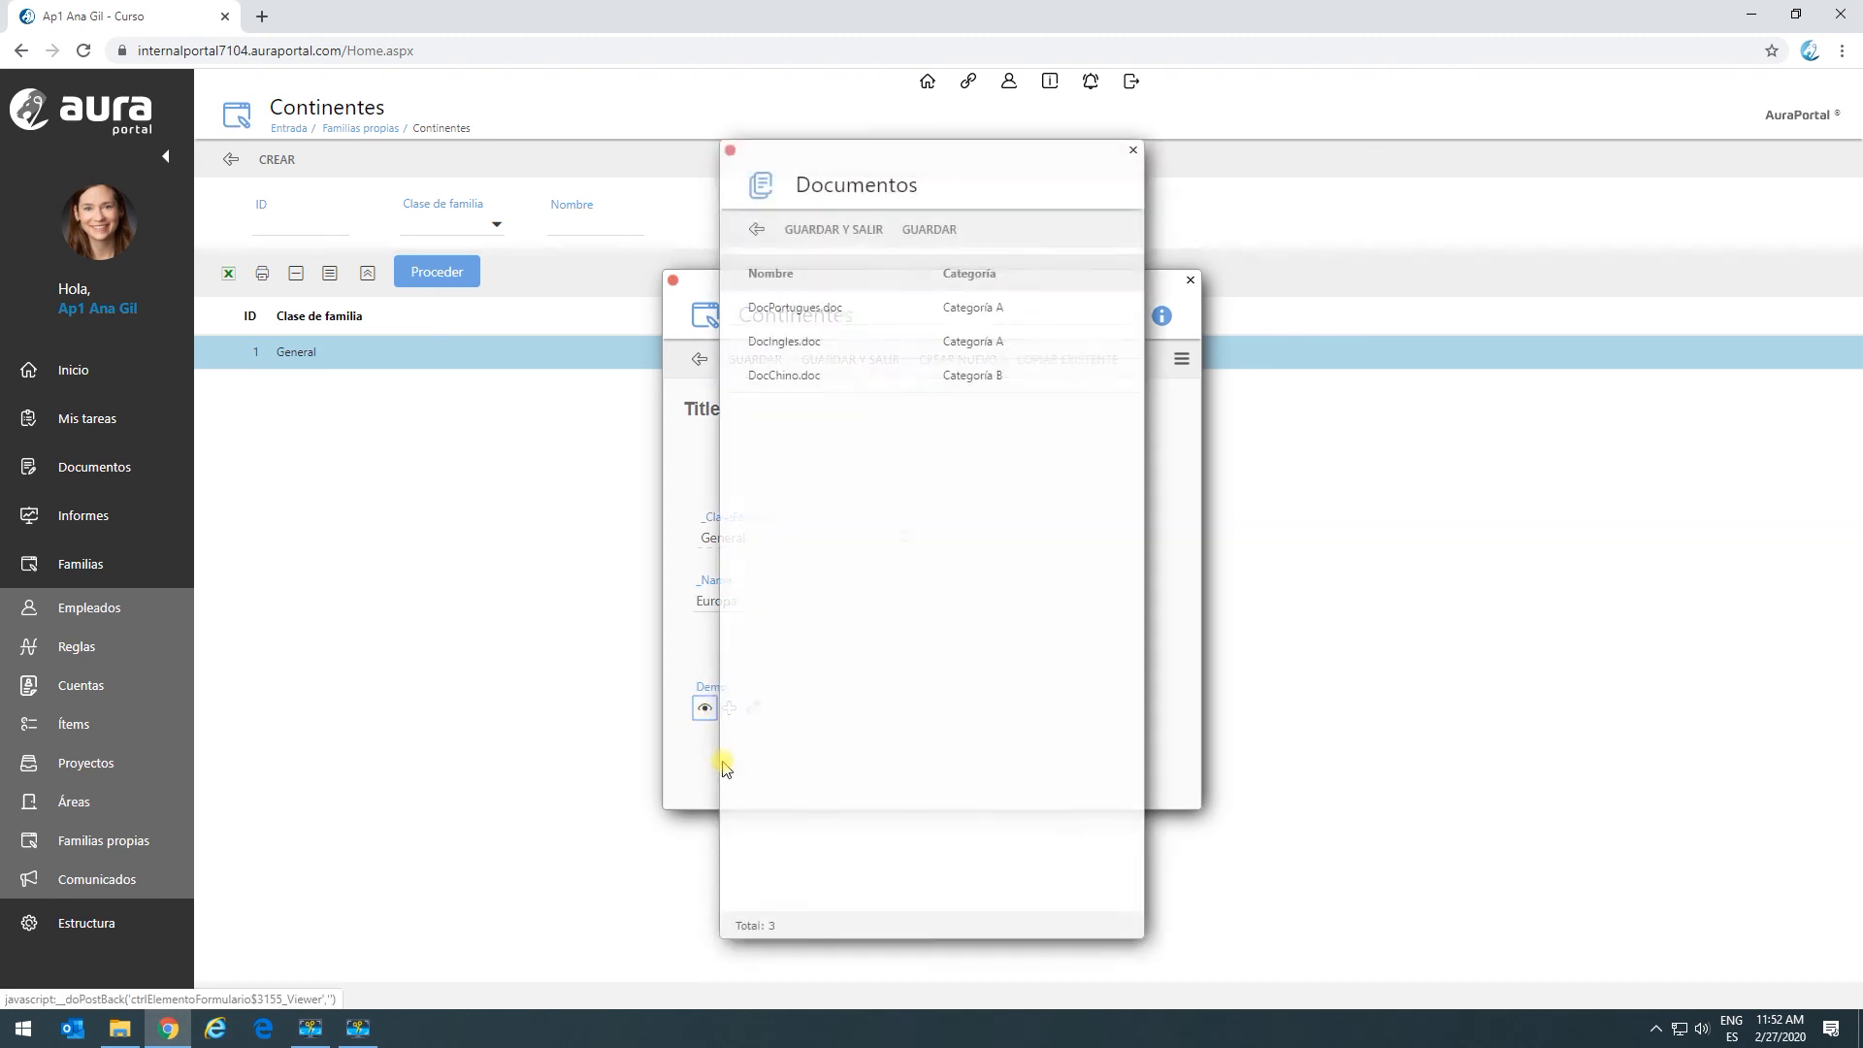